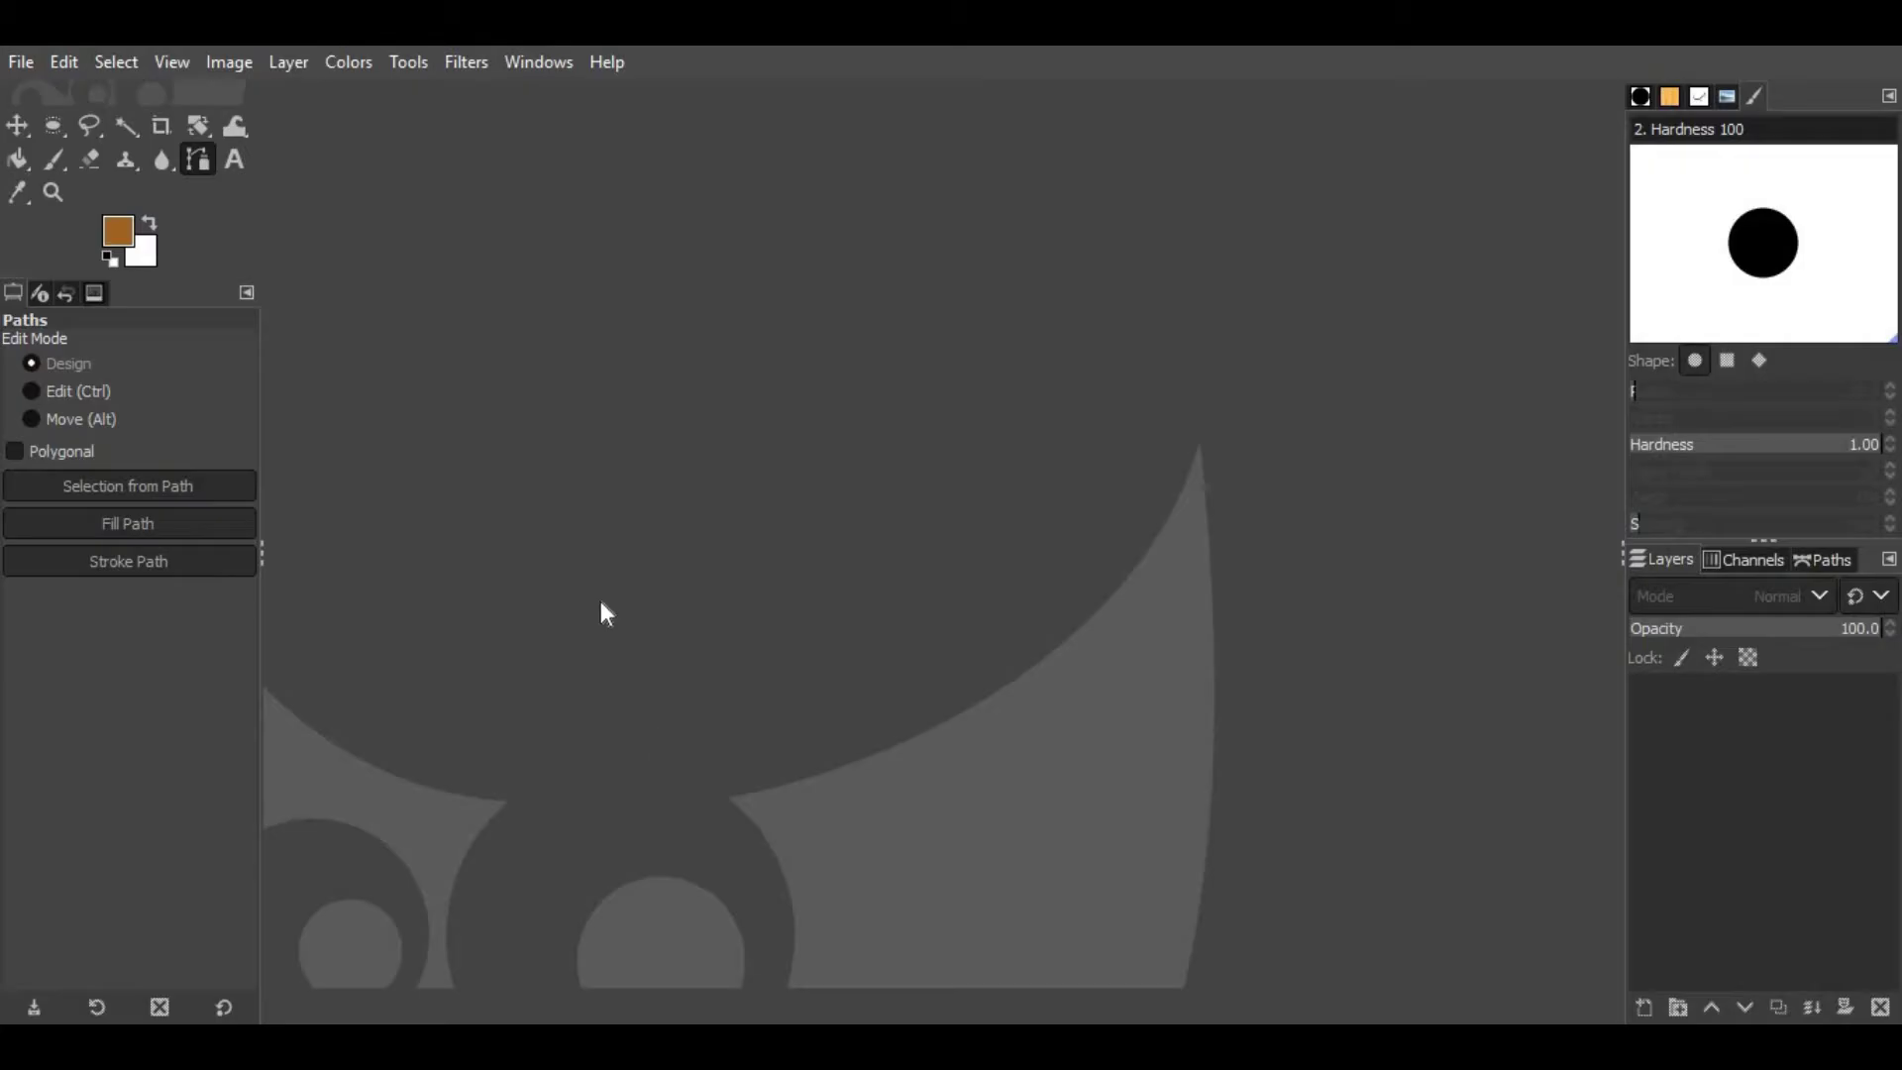
Step: Create a new 1920×1080 image
left_click(19, 63)
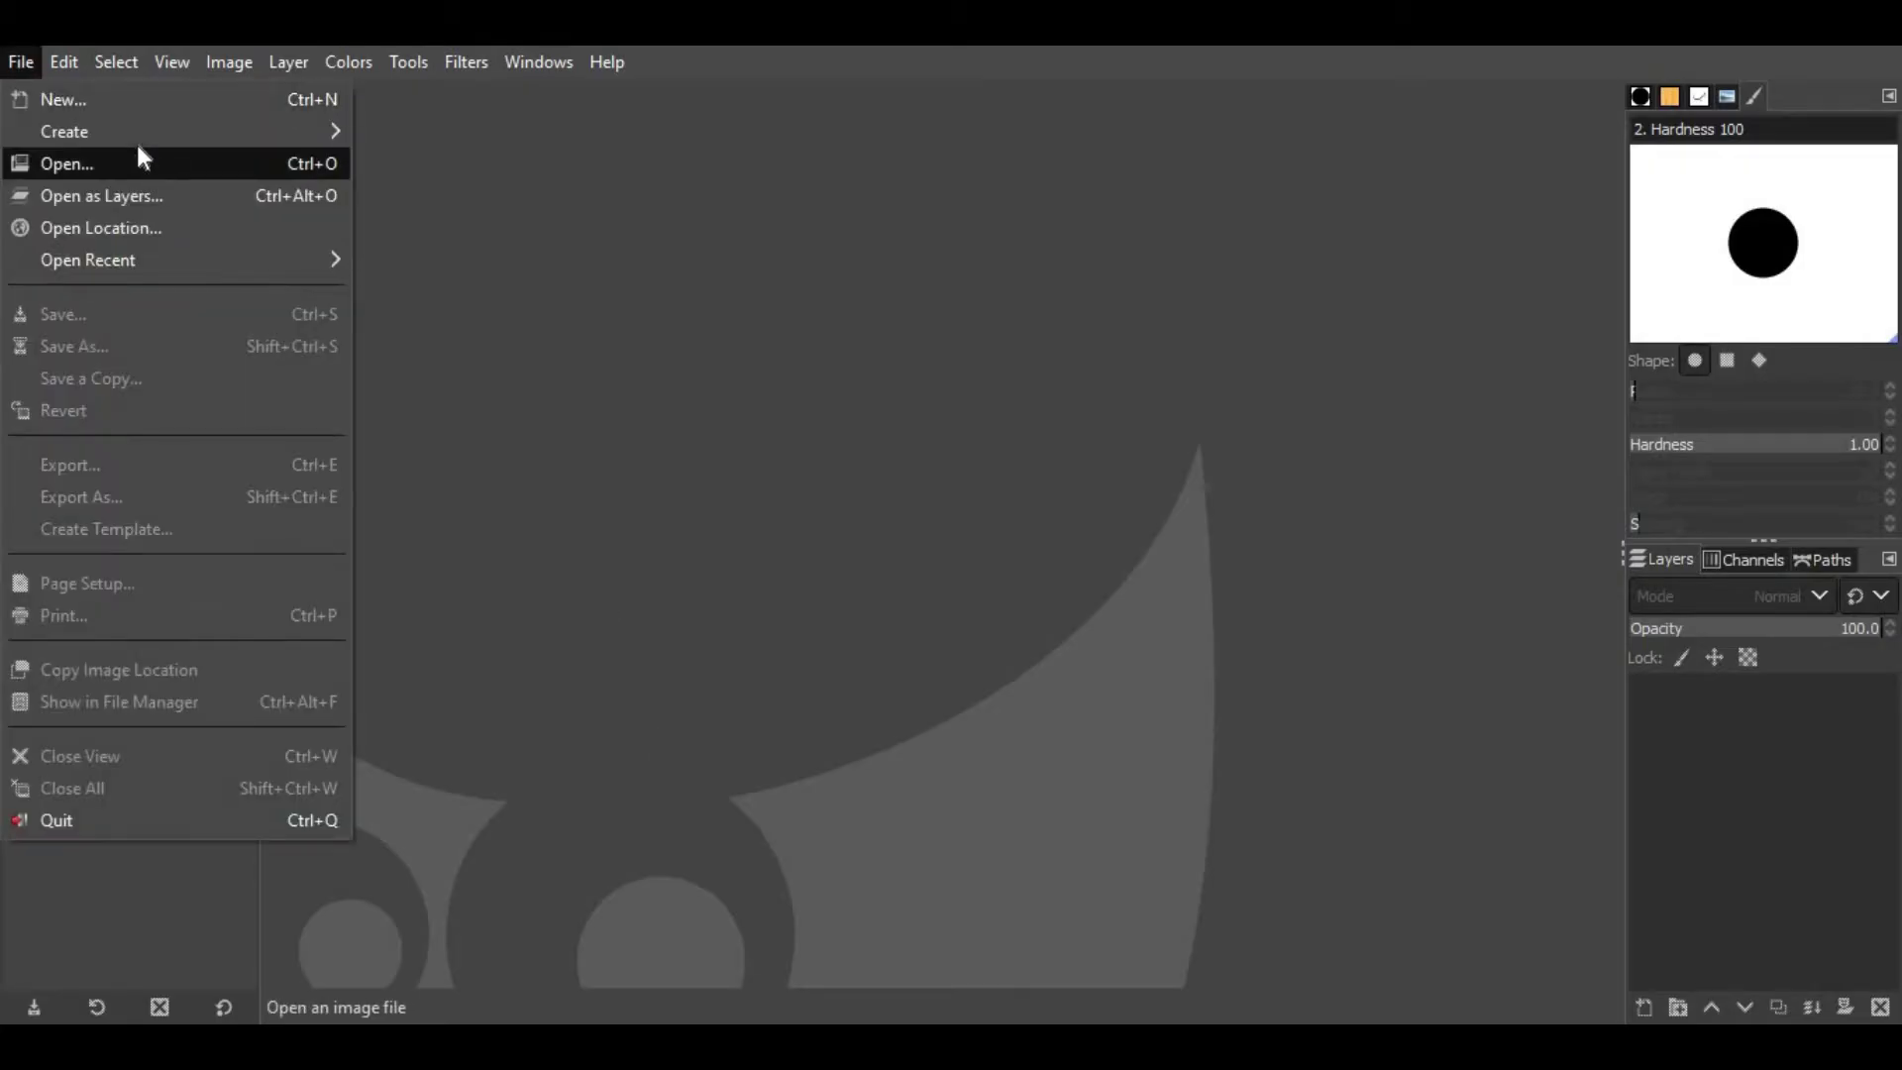
left_click(126, 99)
left_click(1060, 476)
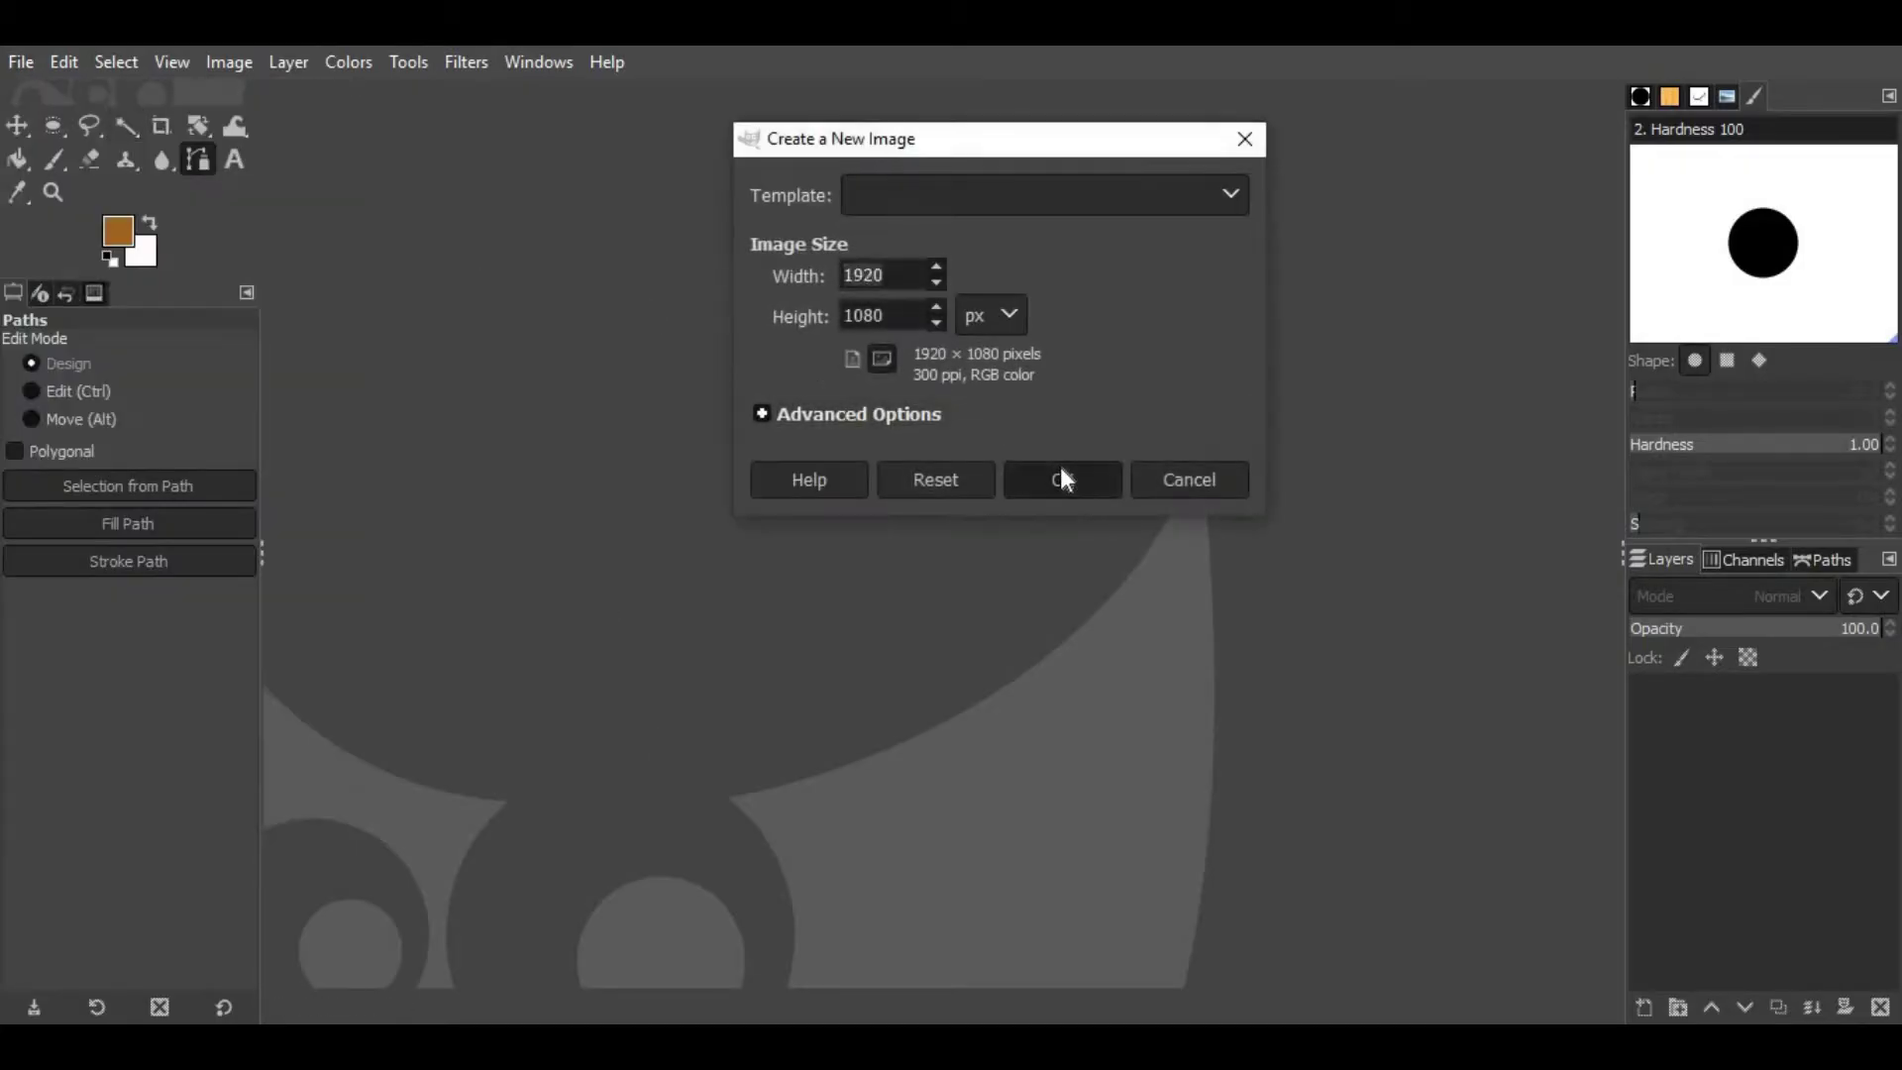
Step: Set the foreground colour to orange ff8300 and fill the whole canvas with it
scroll(898, 510, "down", 1, "ctrl")
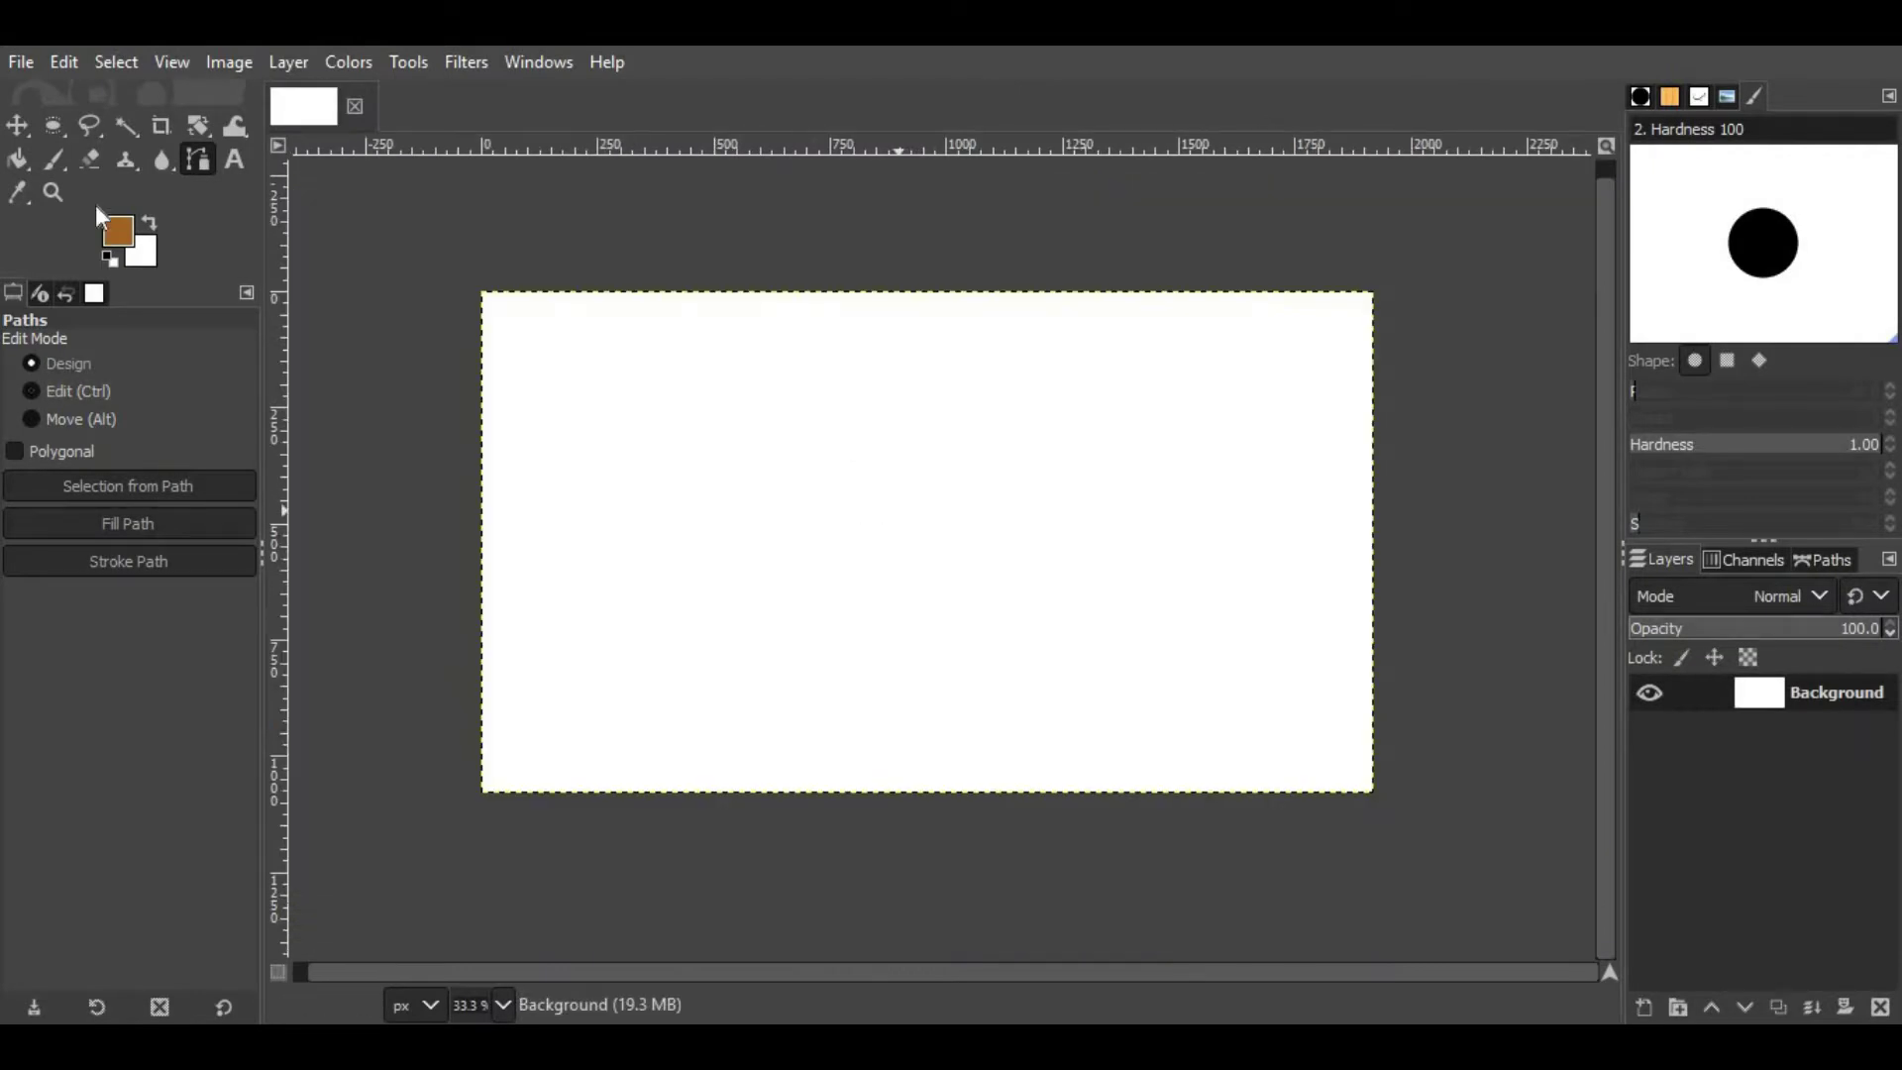
left_click(1075, 658)
left_click(1000, 766)
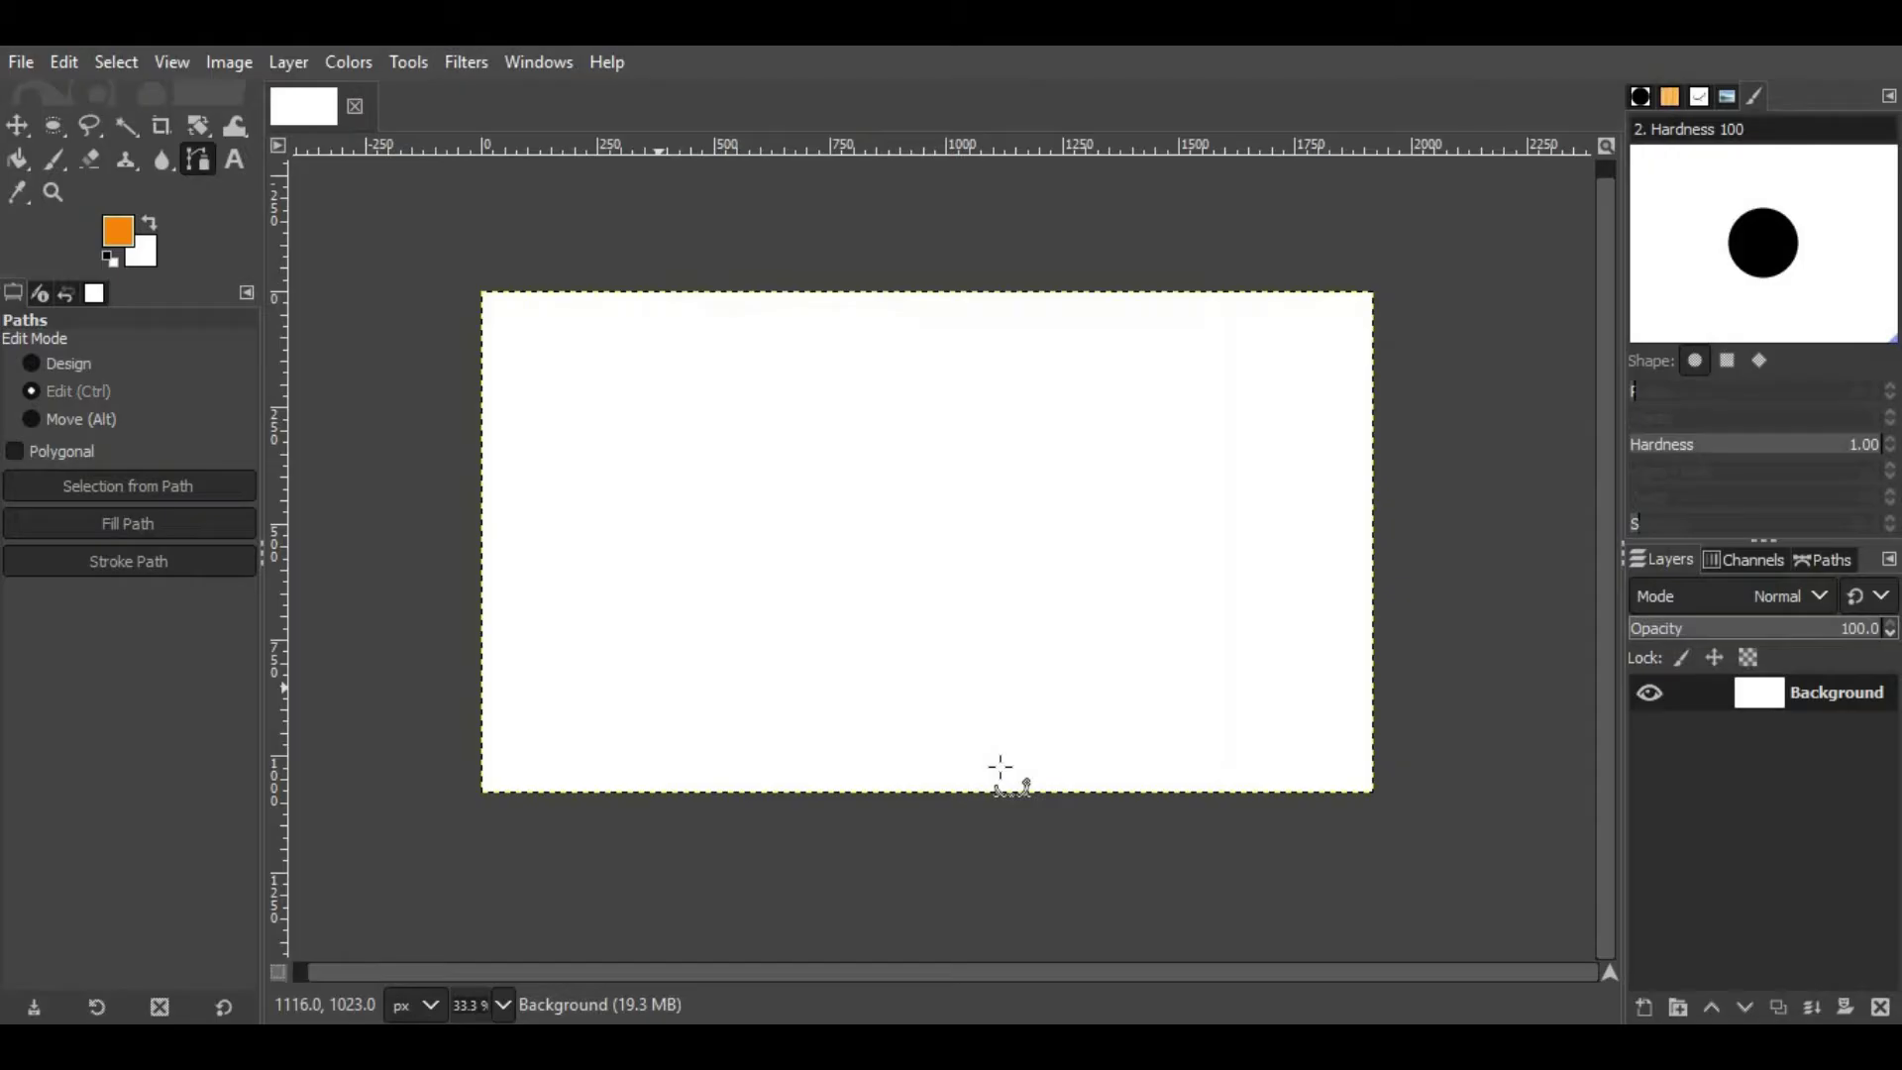
key("ctrl+comma")
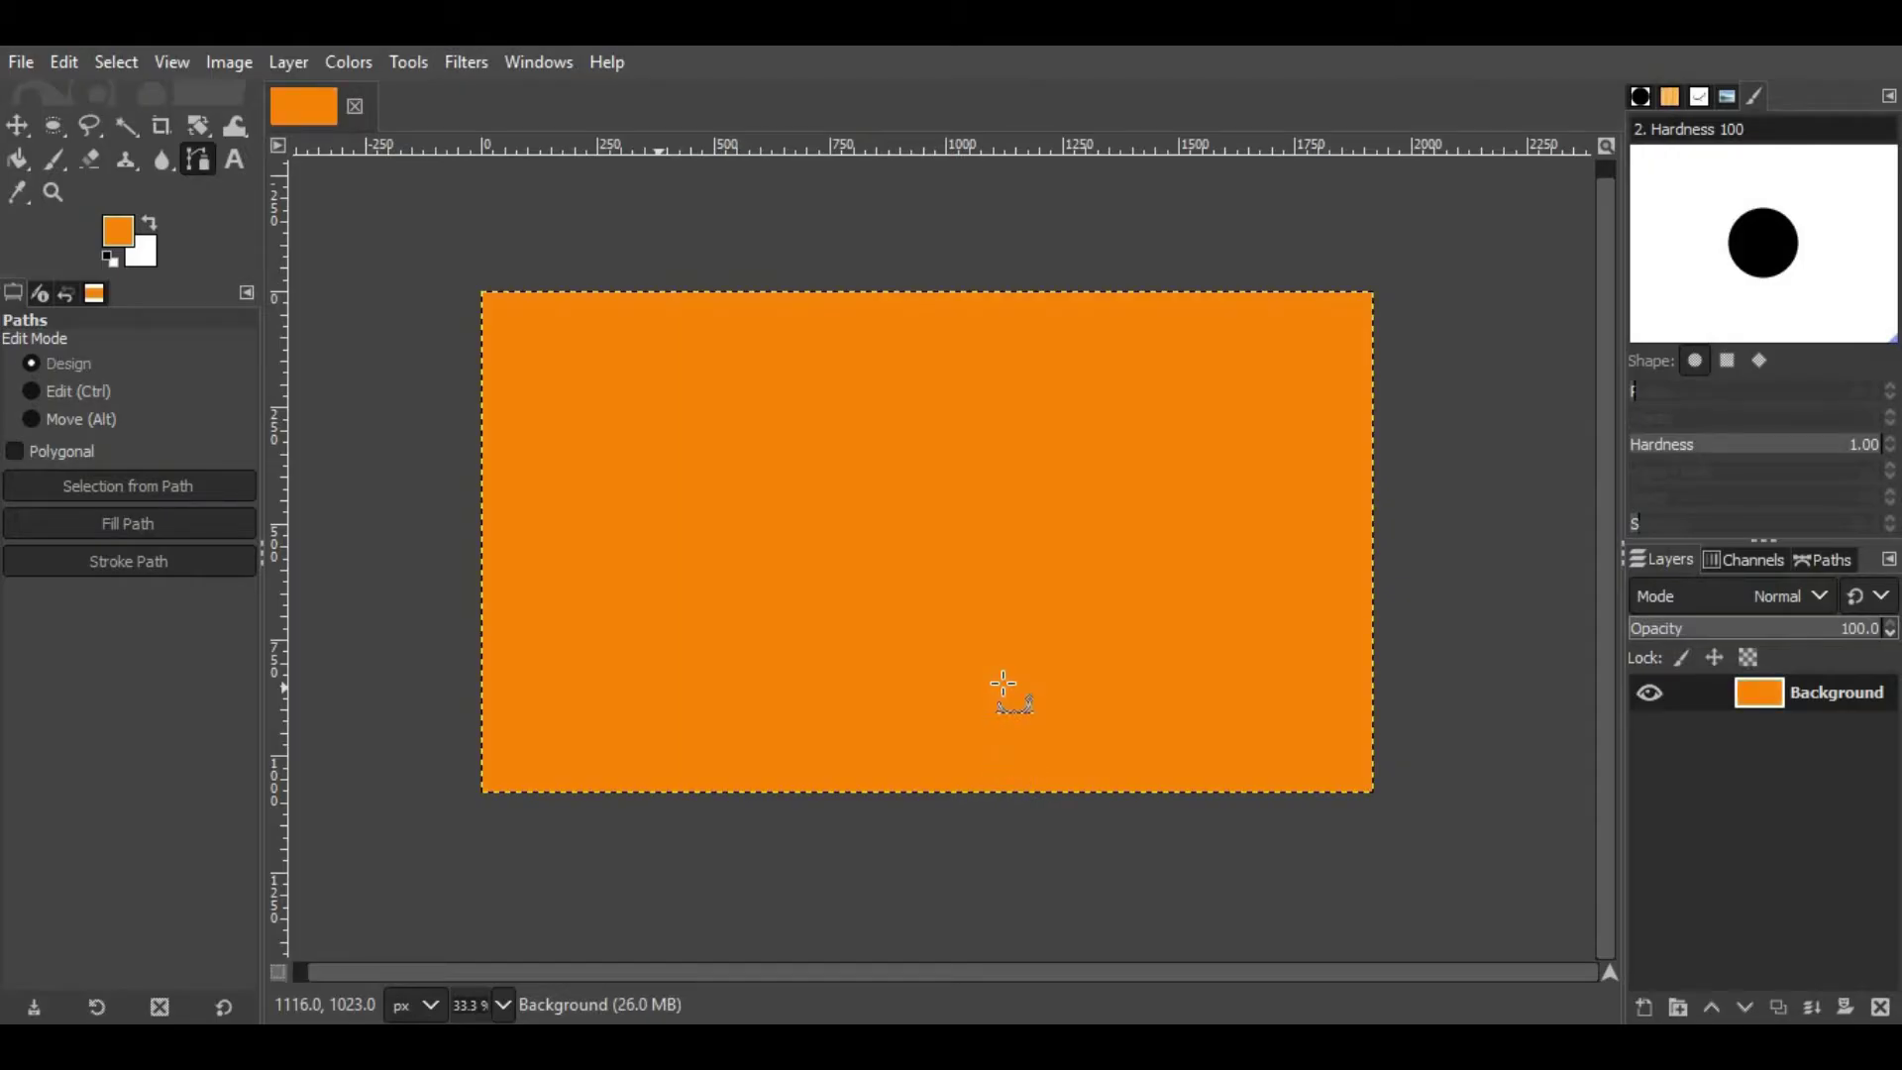
scroll(976, 593, "up", 1, "ctrl")
scroll(974, 588, "down", 1, "ctrl")
scroll(956, 644, "up", 2)
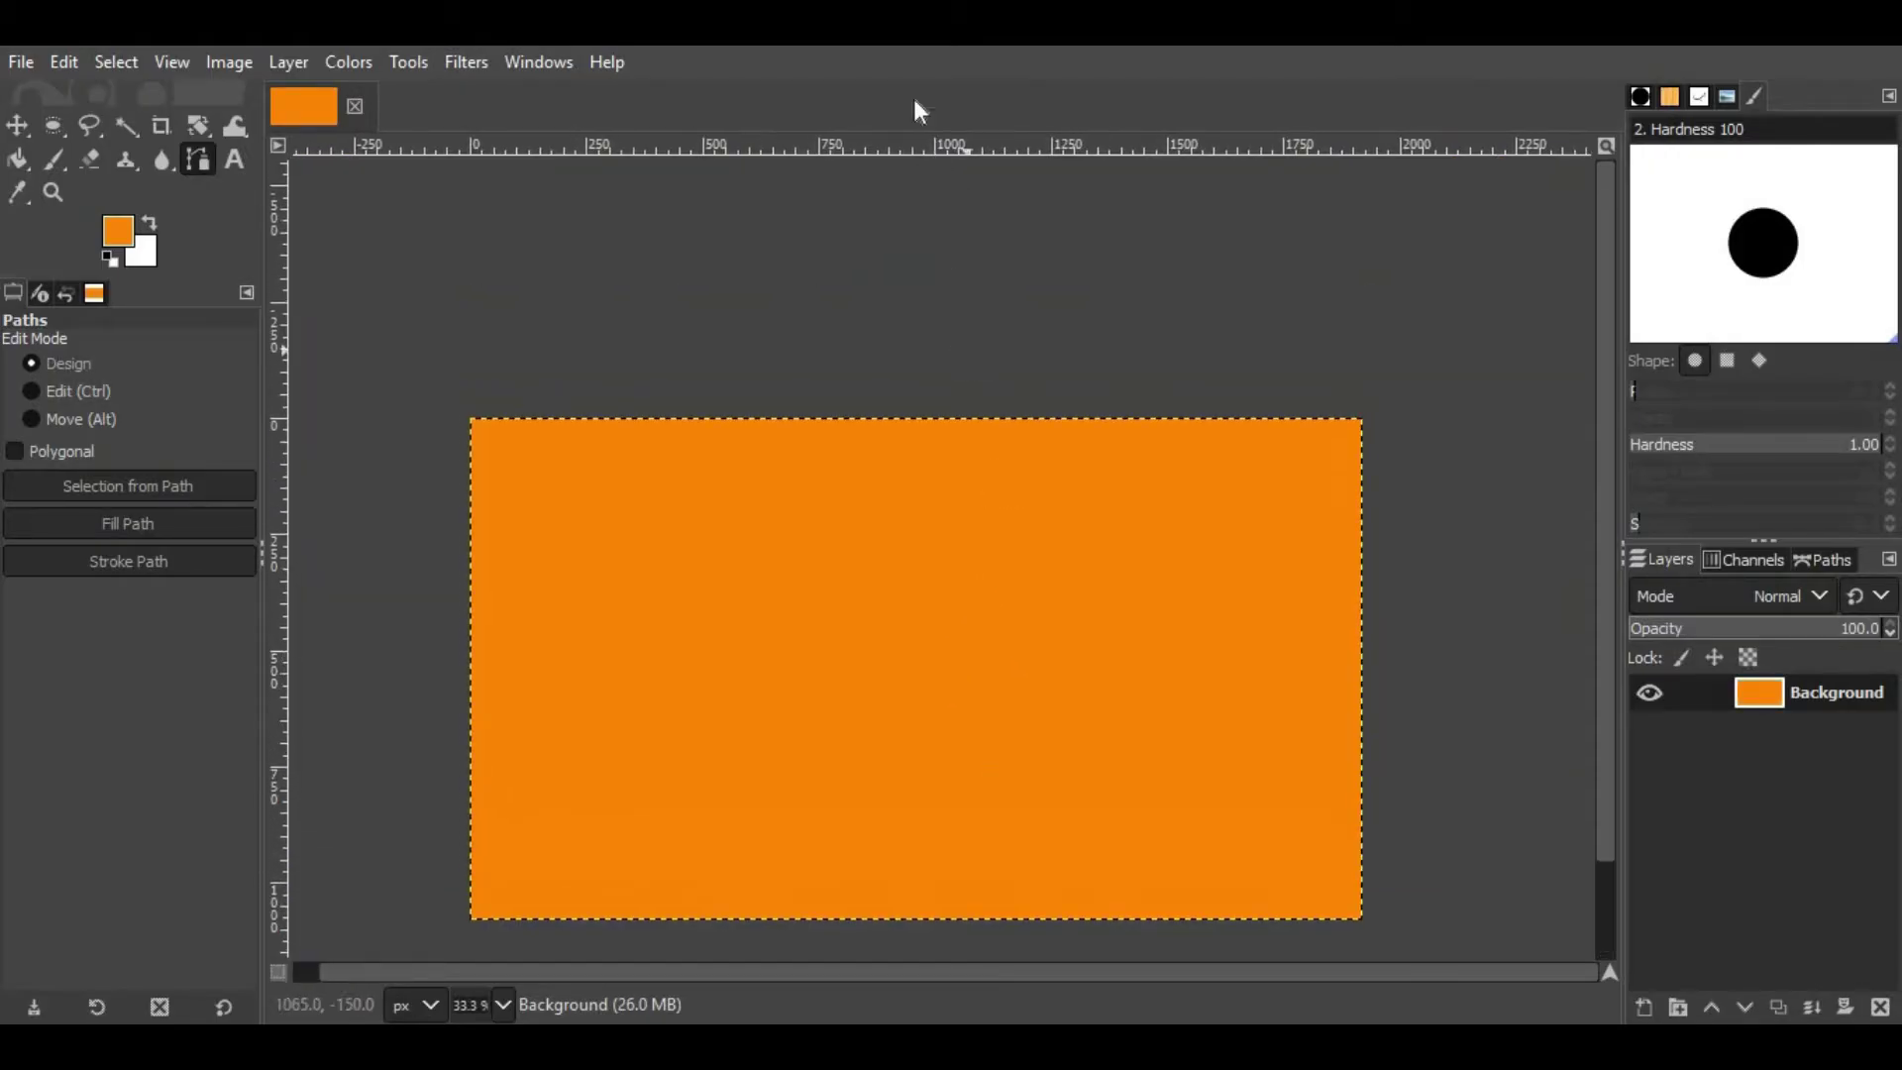
Step: Add a horizontal guide across the orange canvas
mouse_move(931, 147)
left_mouse_down()
mouse_move(926, 624)
mouse_move(871, 601)
left_mouse_up()
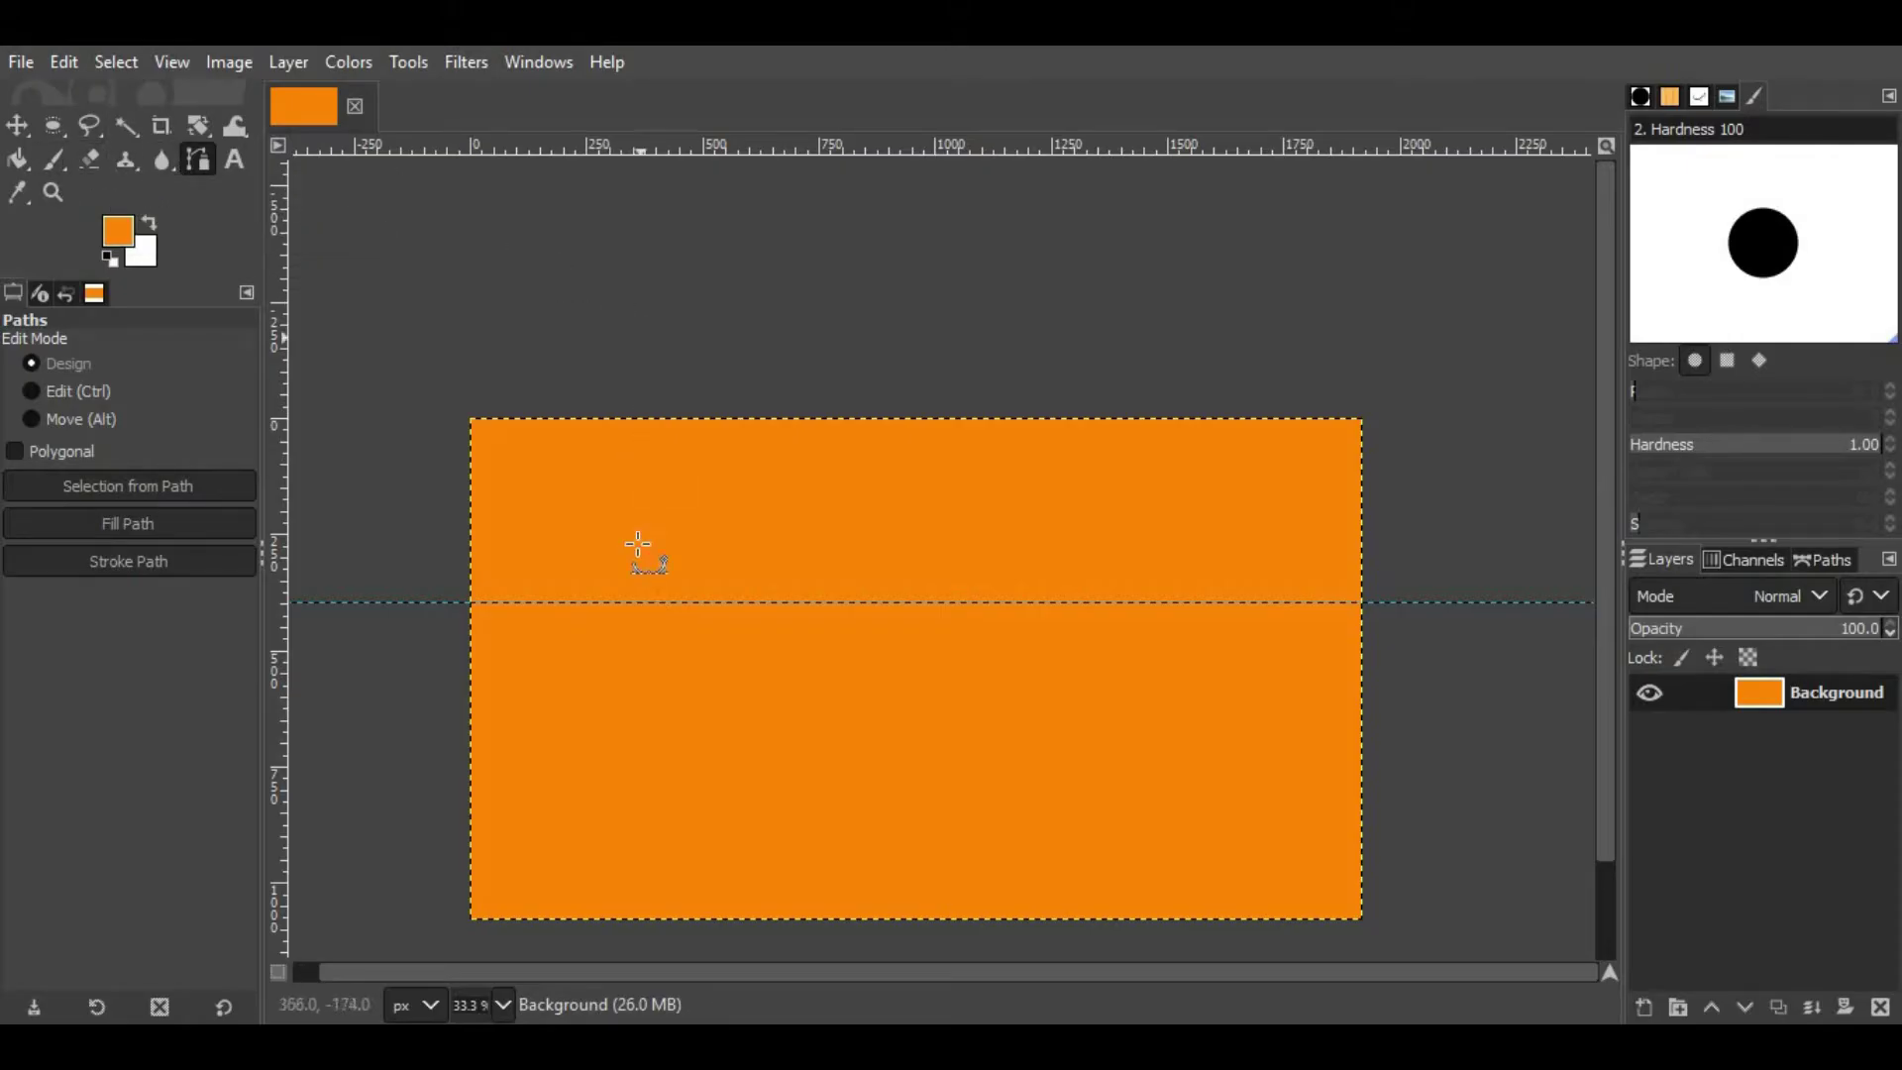
scroll(678, 598, "up", 1, "ctrl")
scroll(771, 627, "up", 4, "ctrl")
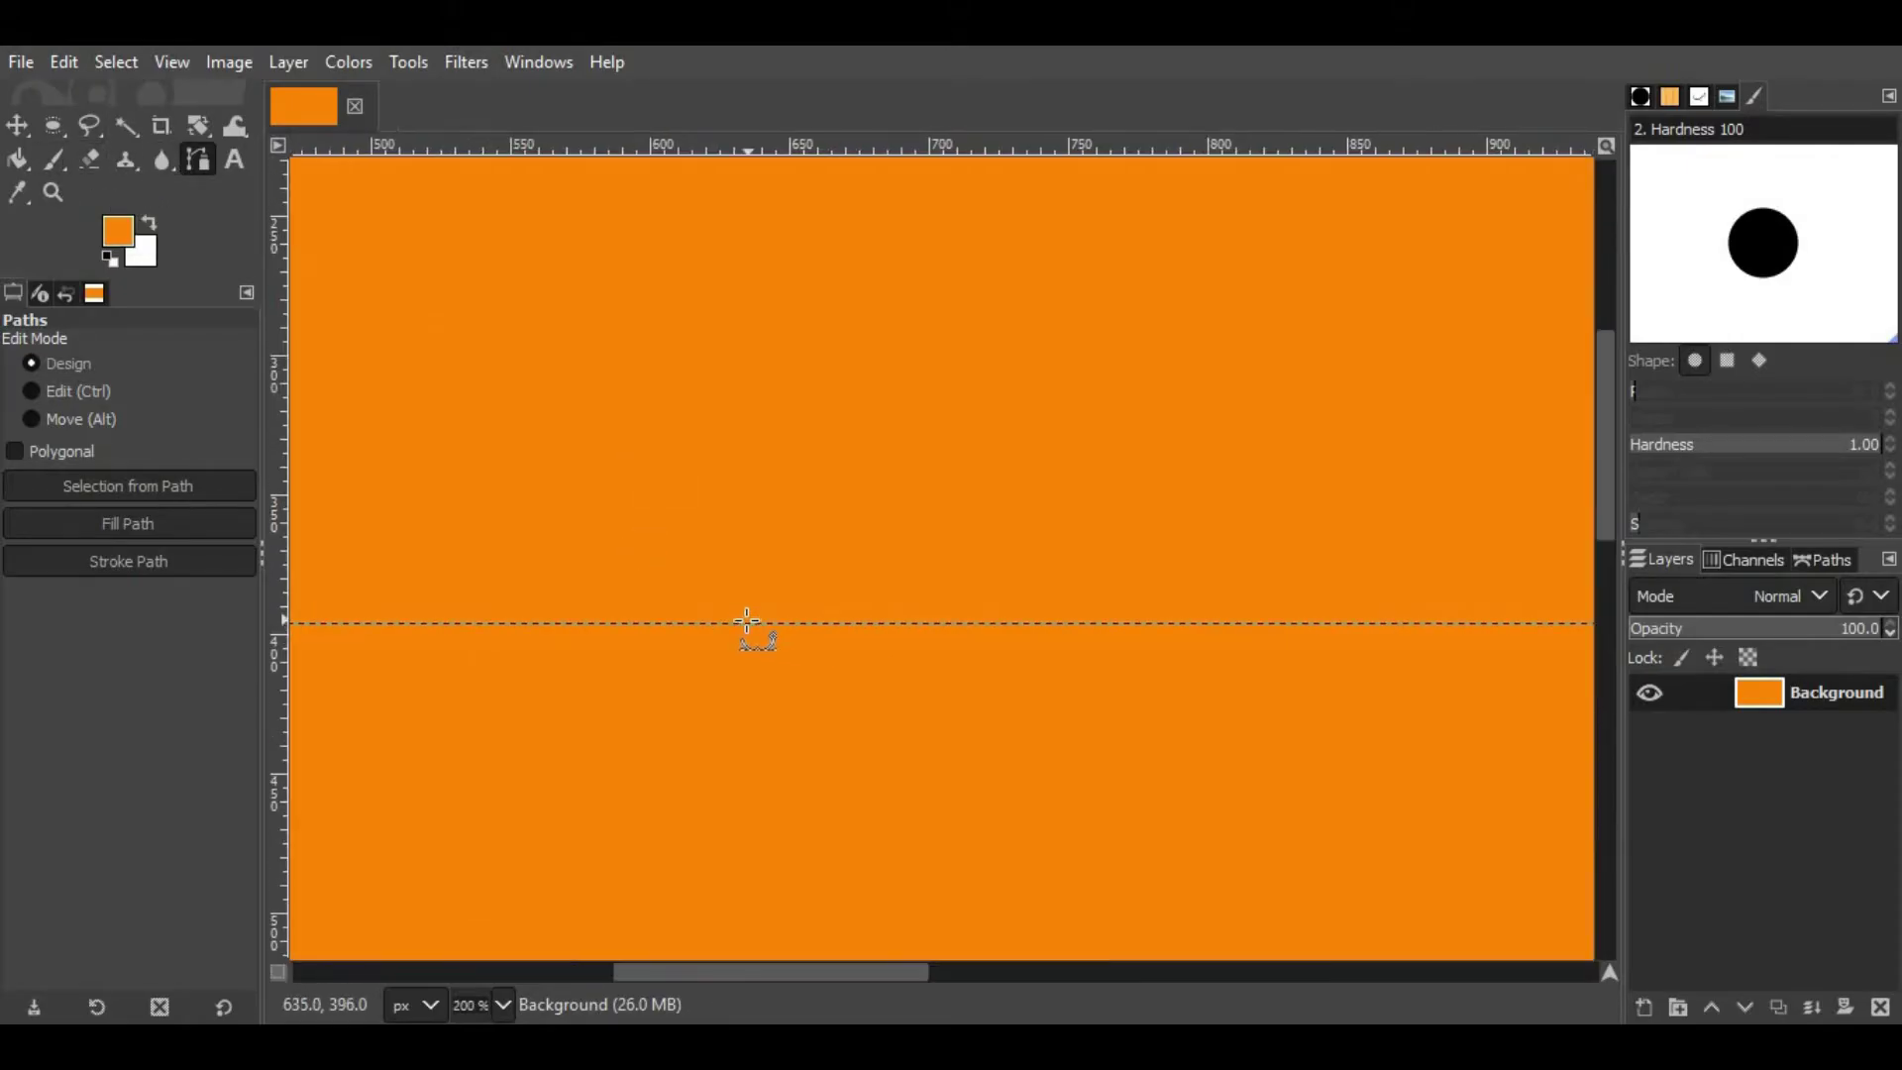
scroll(620, 613, "right", 5)
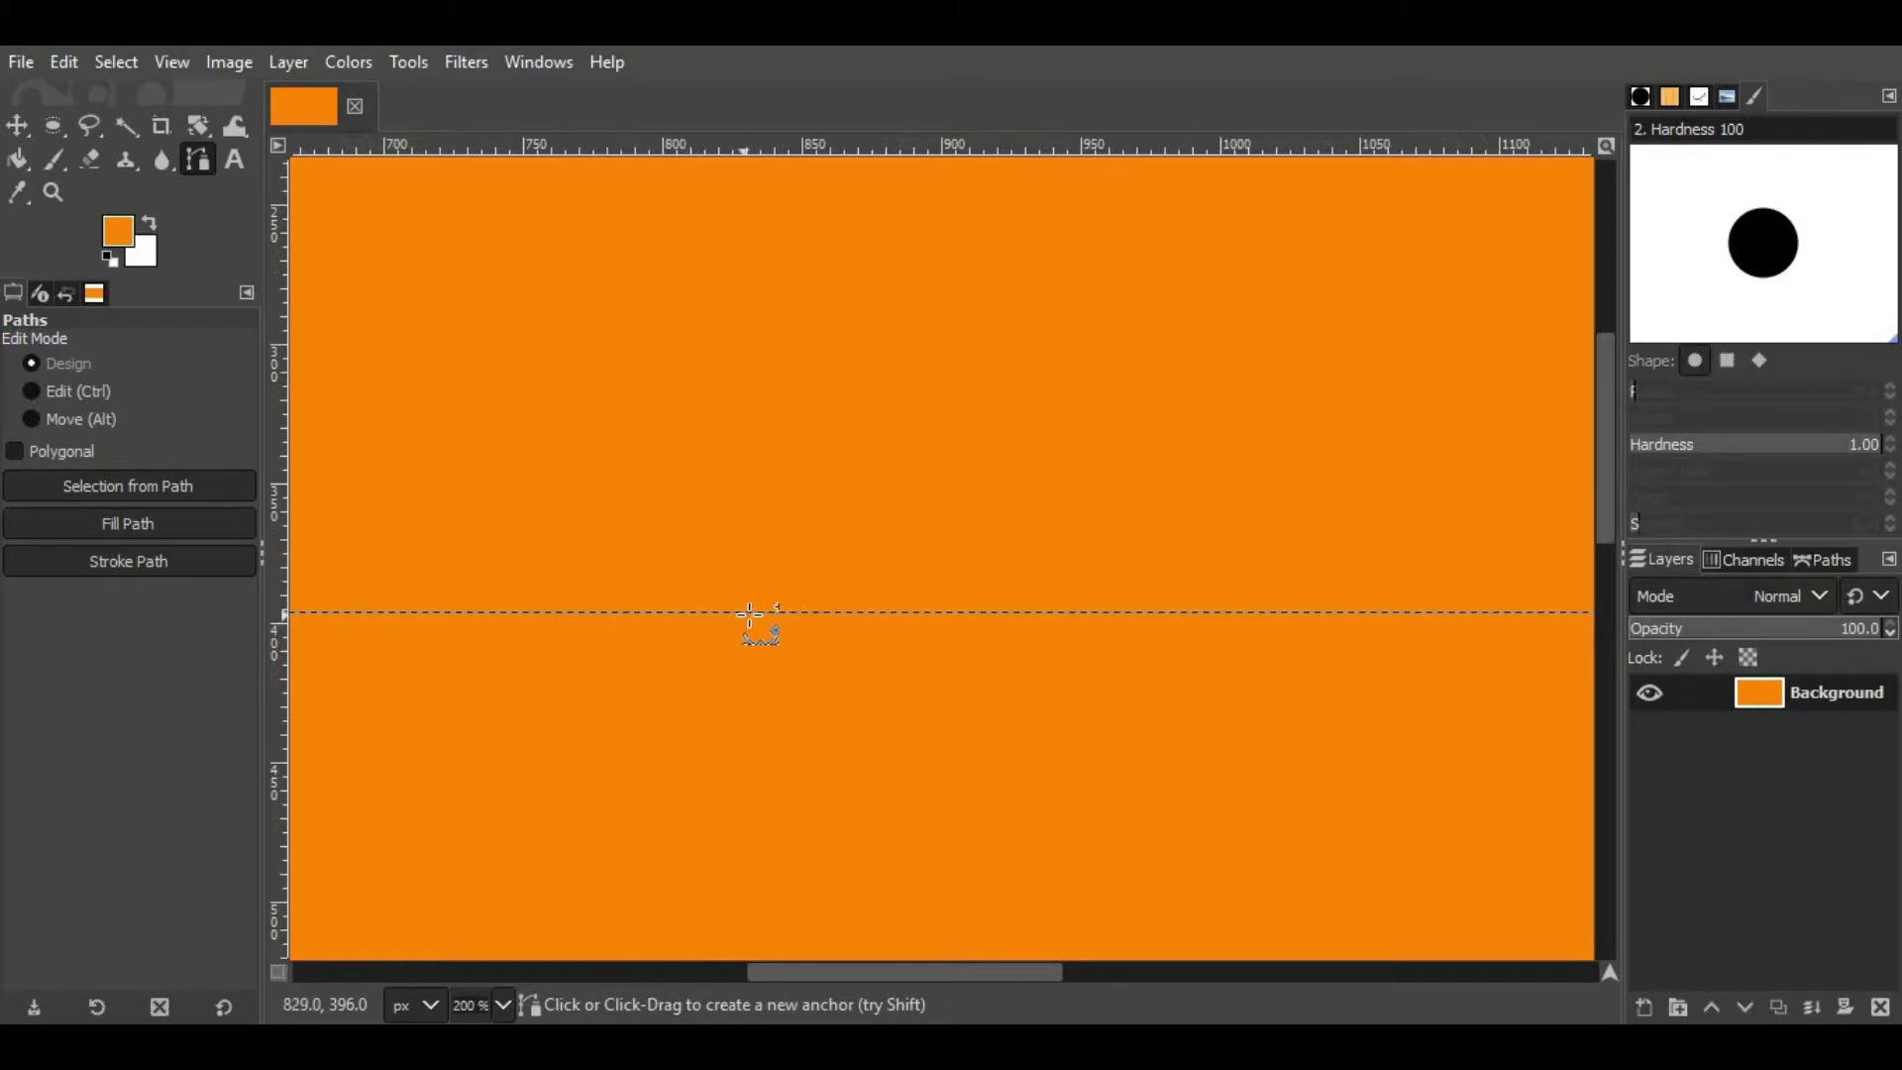
scroll(783, 614, "down", 2, "ctrl")
scroll(667, 615, "down", 1, "ctrl")
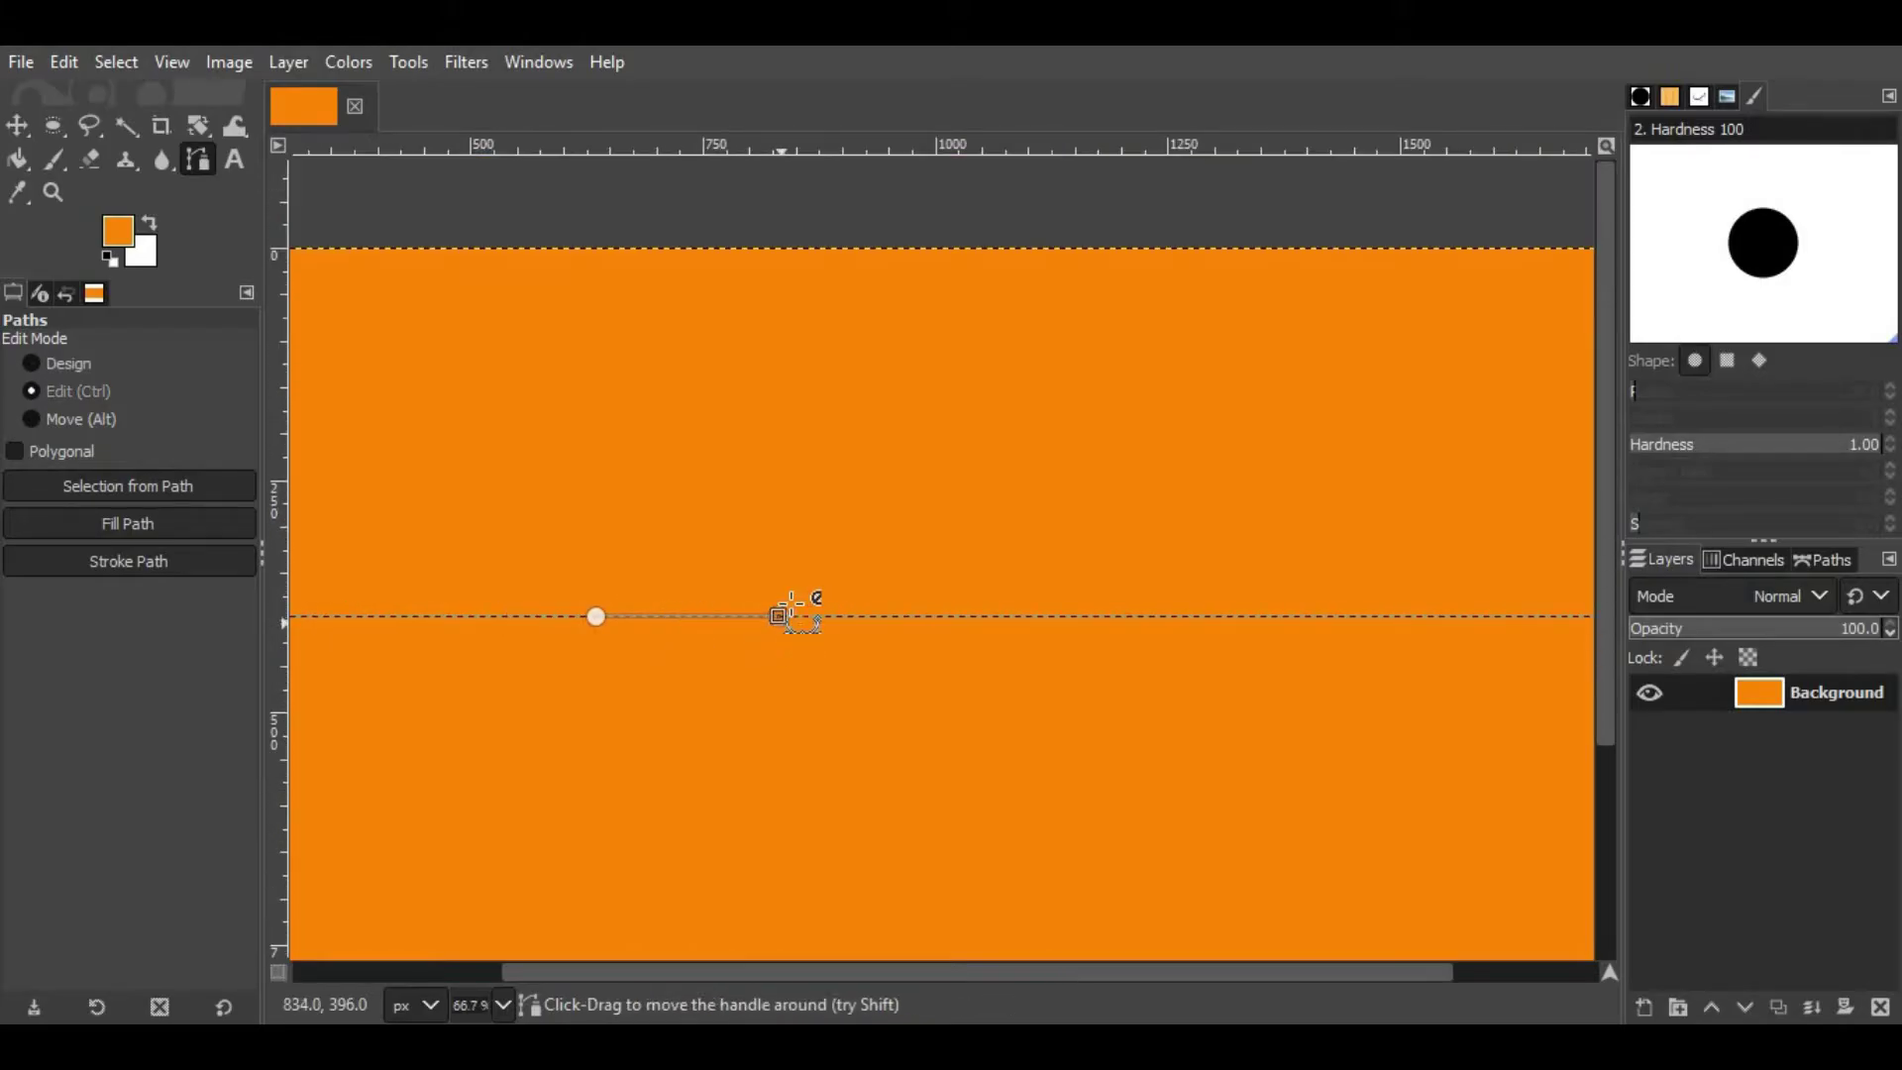
scroll(778, 615, "up", 6, "ctrl")
scroll(723, 644, "up", 4, "ctrl")
scroll(894, 901, "up", 6, "ctrl")
scroll(895, 901, "up", 1, "ctrl")
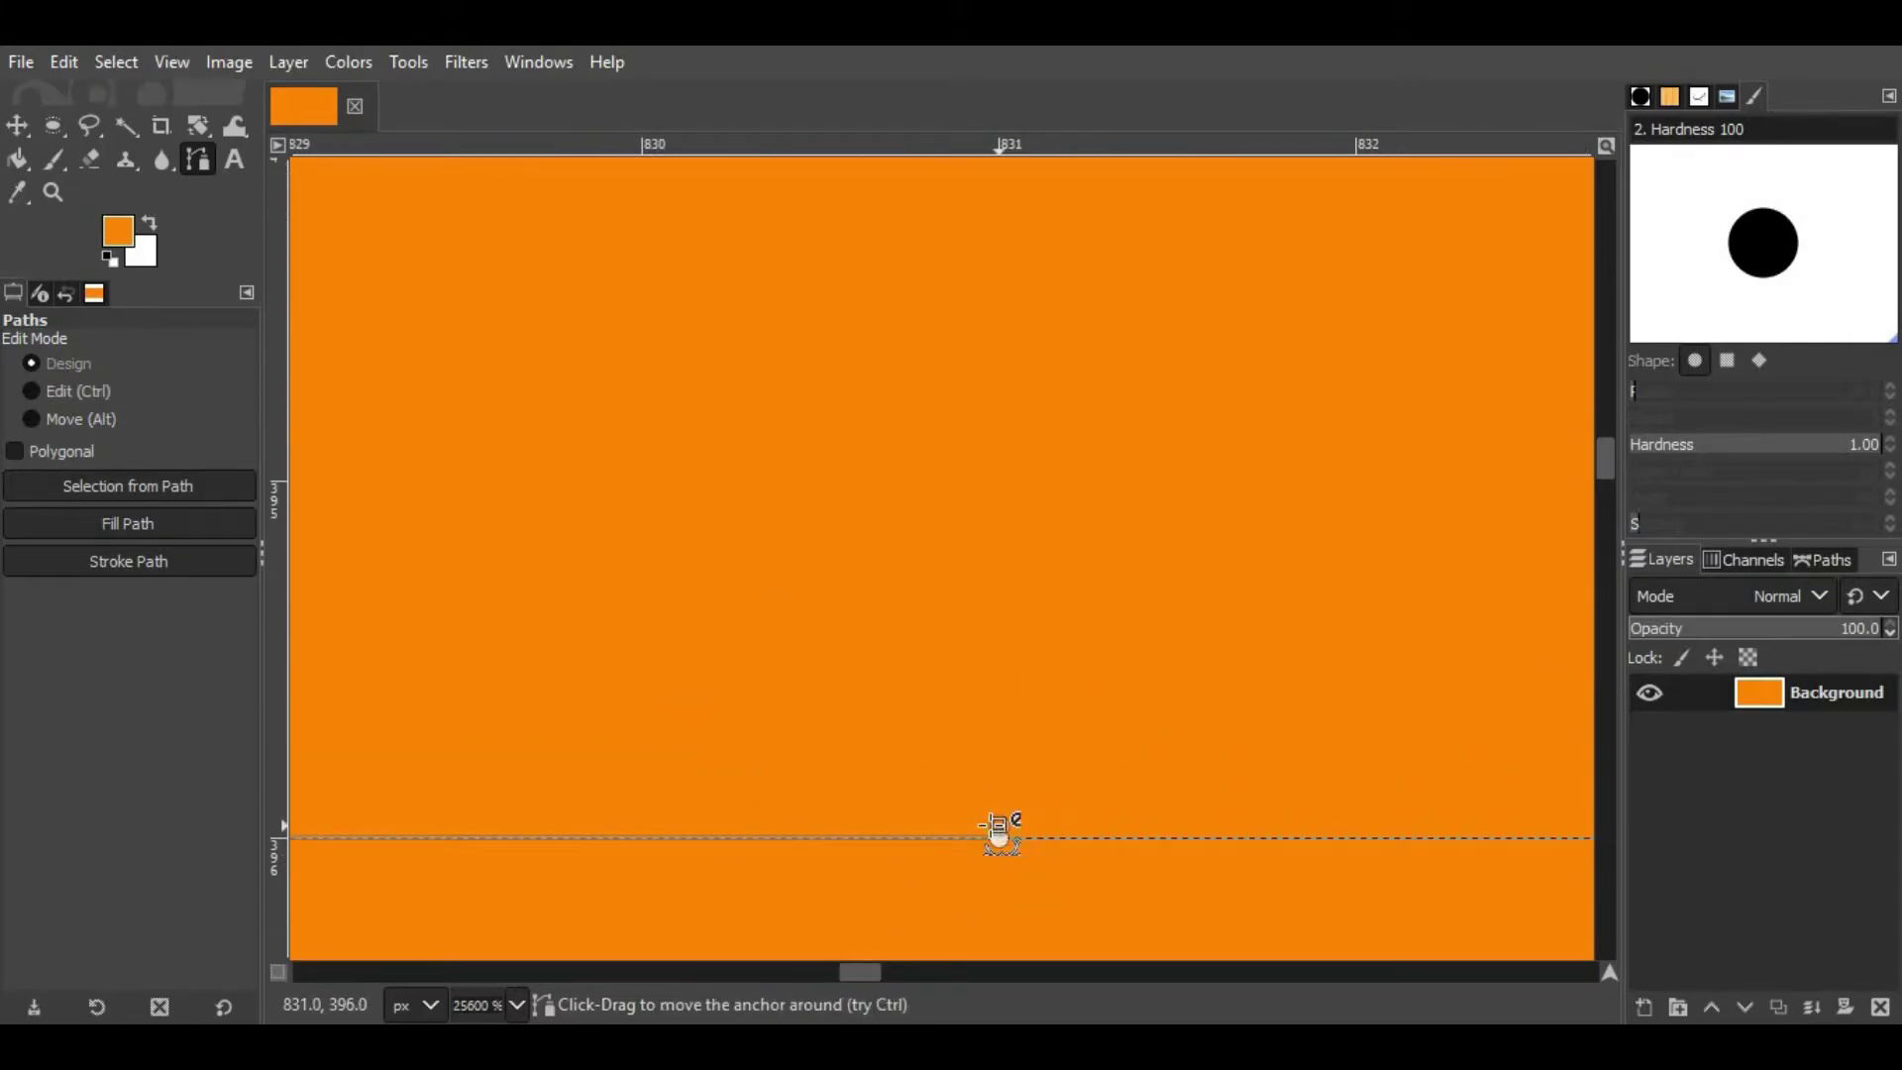
Step: Bend the path segment into a rounded half-circle arch with its ends on the guide
scroll(1002, 832, "down", 4, "ctrl")
scroll(832, 778, "down", 5, "ctrl")
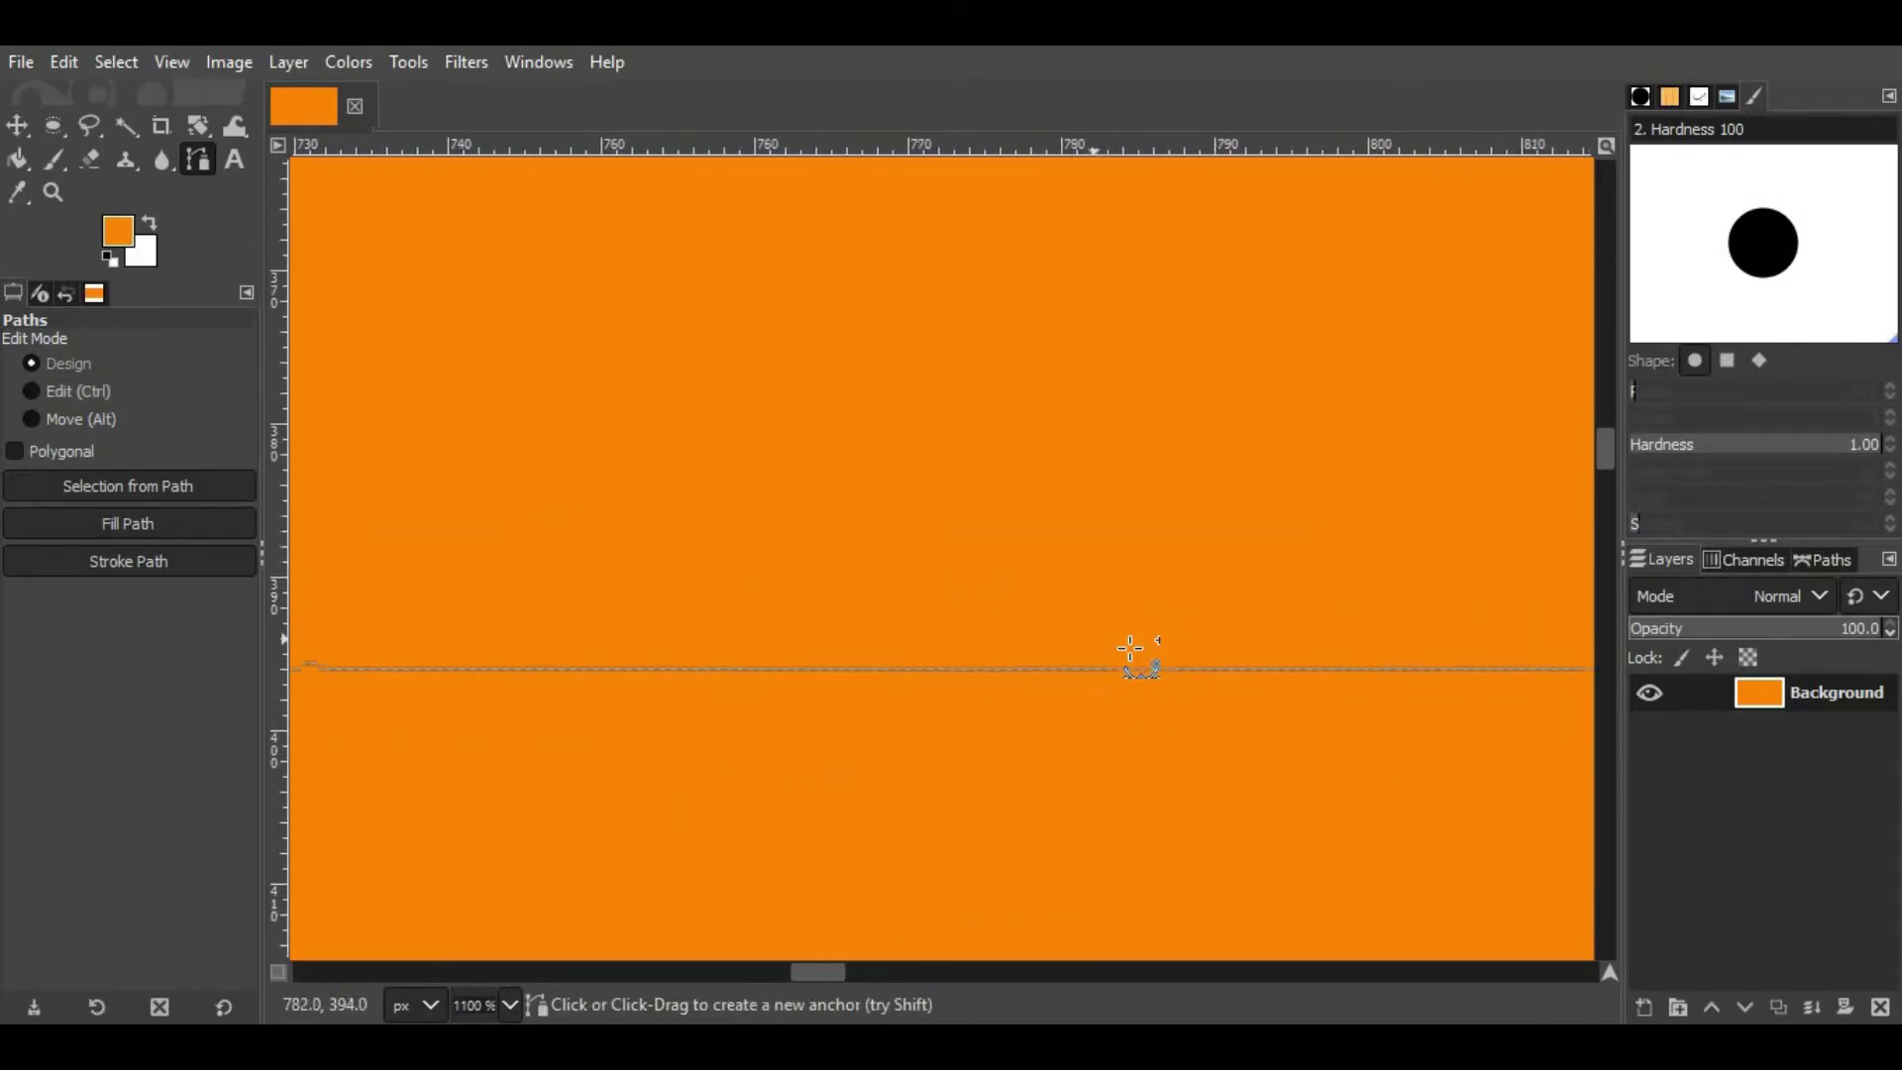
scroll(1090, 708, "down", 3, "ctrl")
scroll(709, 671, "up", 5, "ctrl")
scroll(739, 674, "up", 2, "ctrl")
scroll(738, 678, "up", 5, "ctrl")
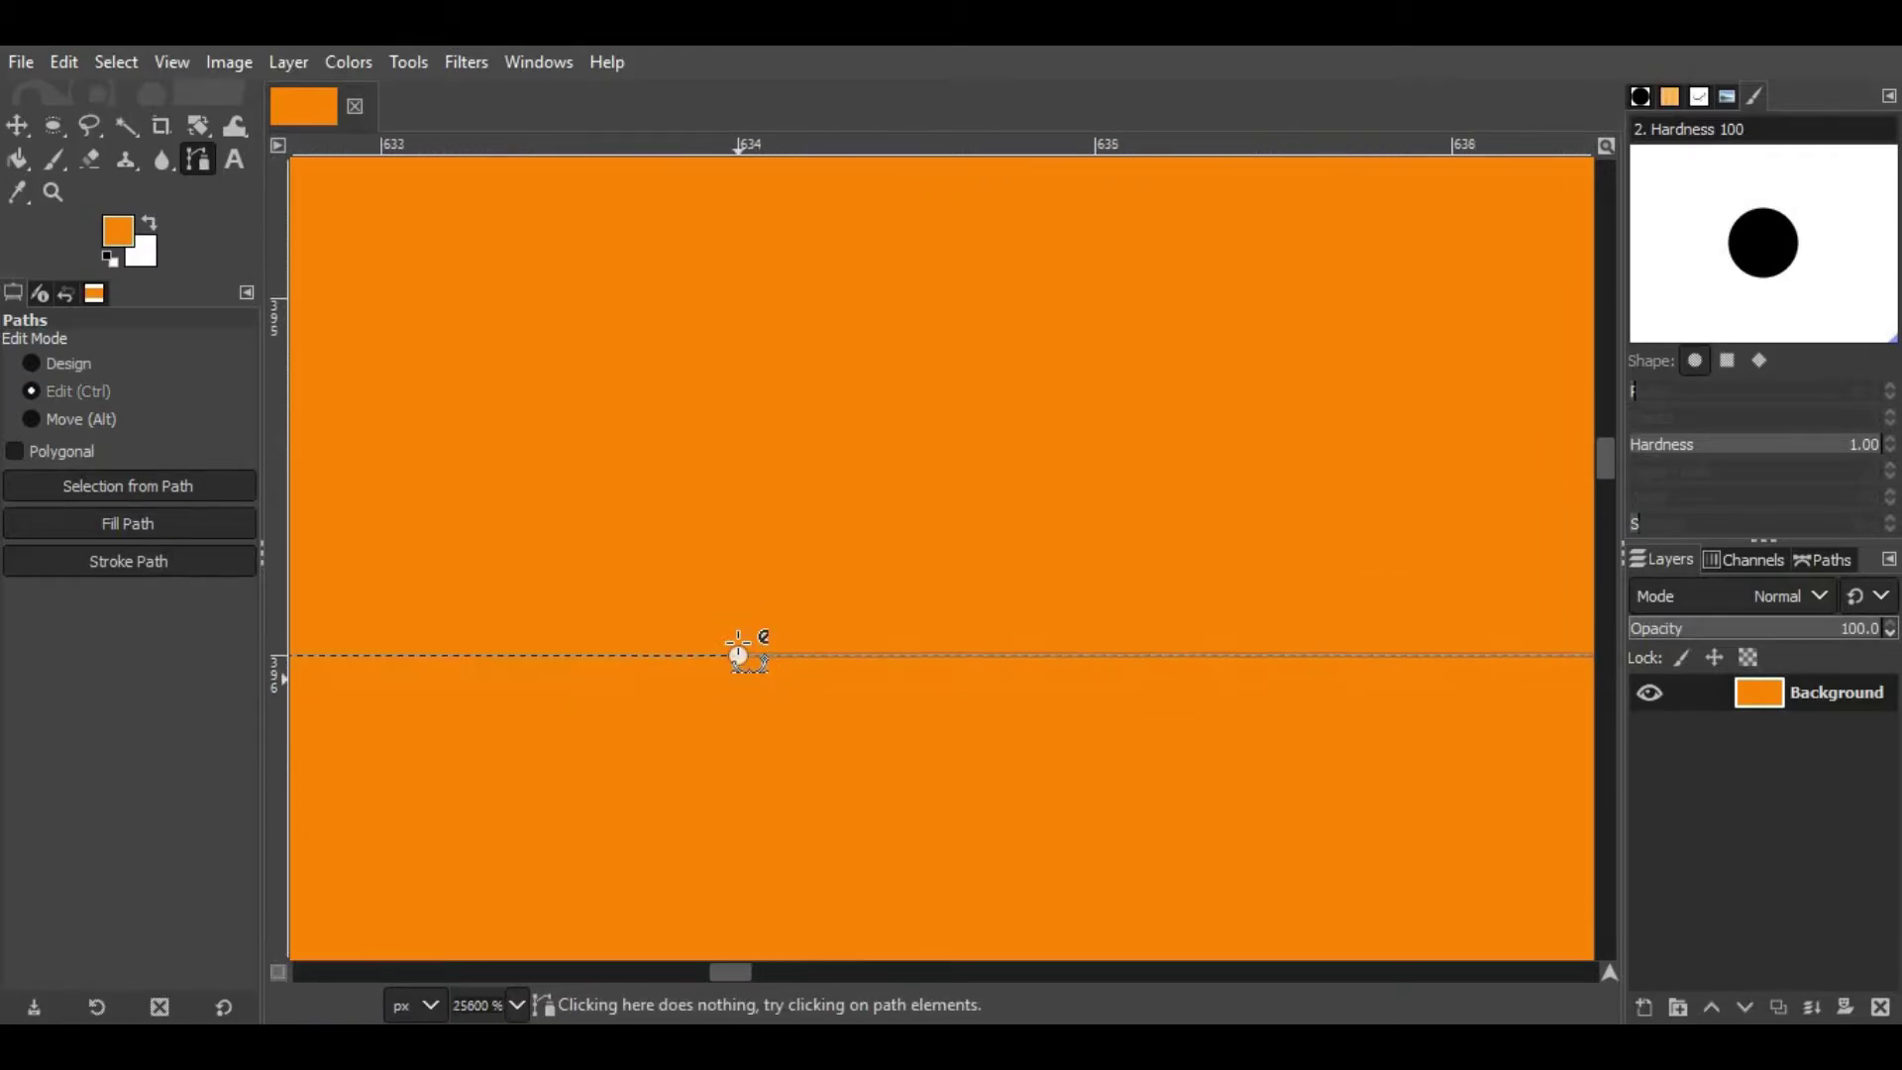
scroll(738, 654, "down", 7, "ctrl")
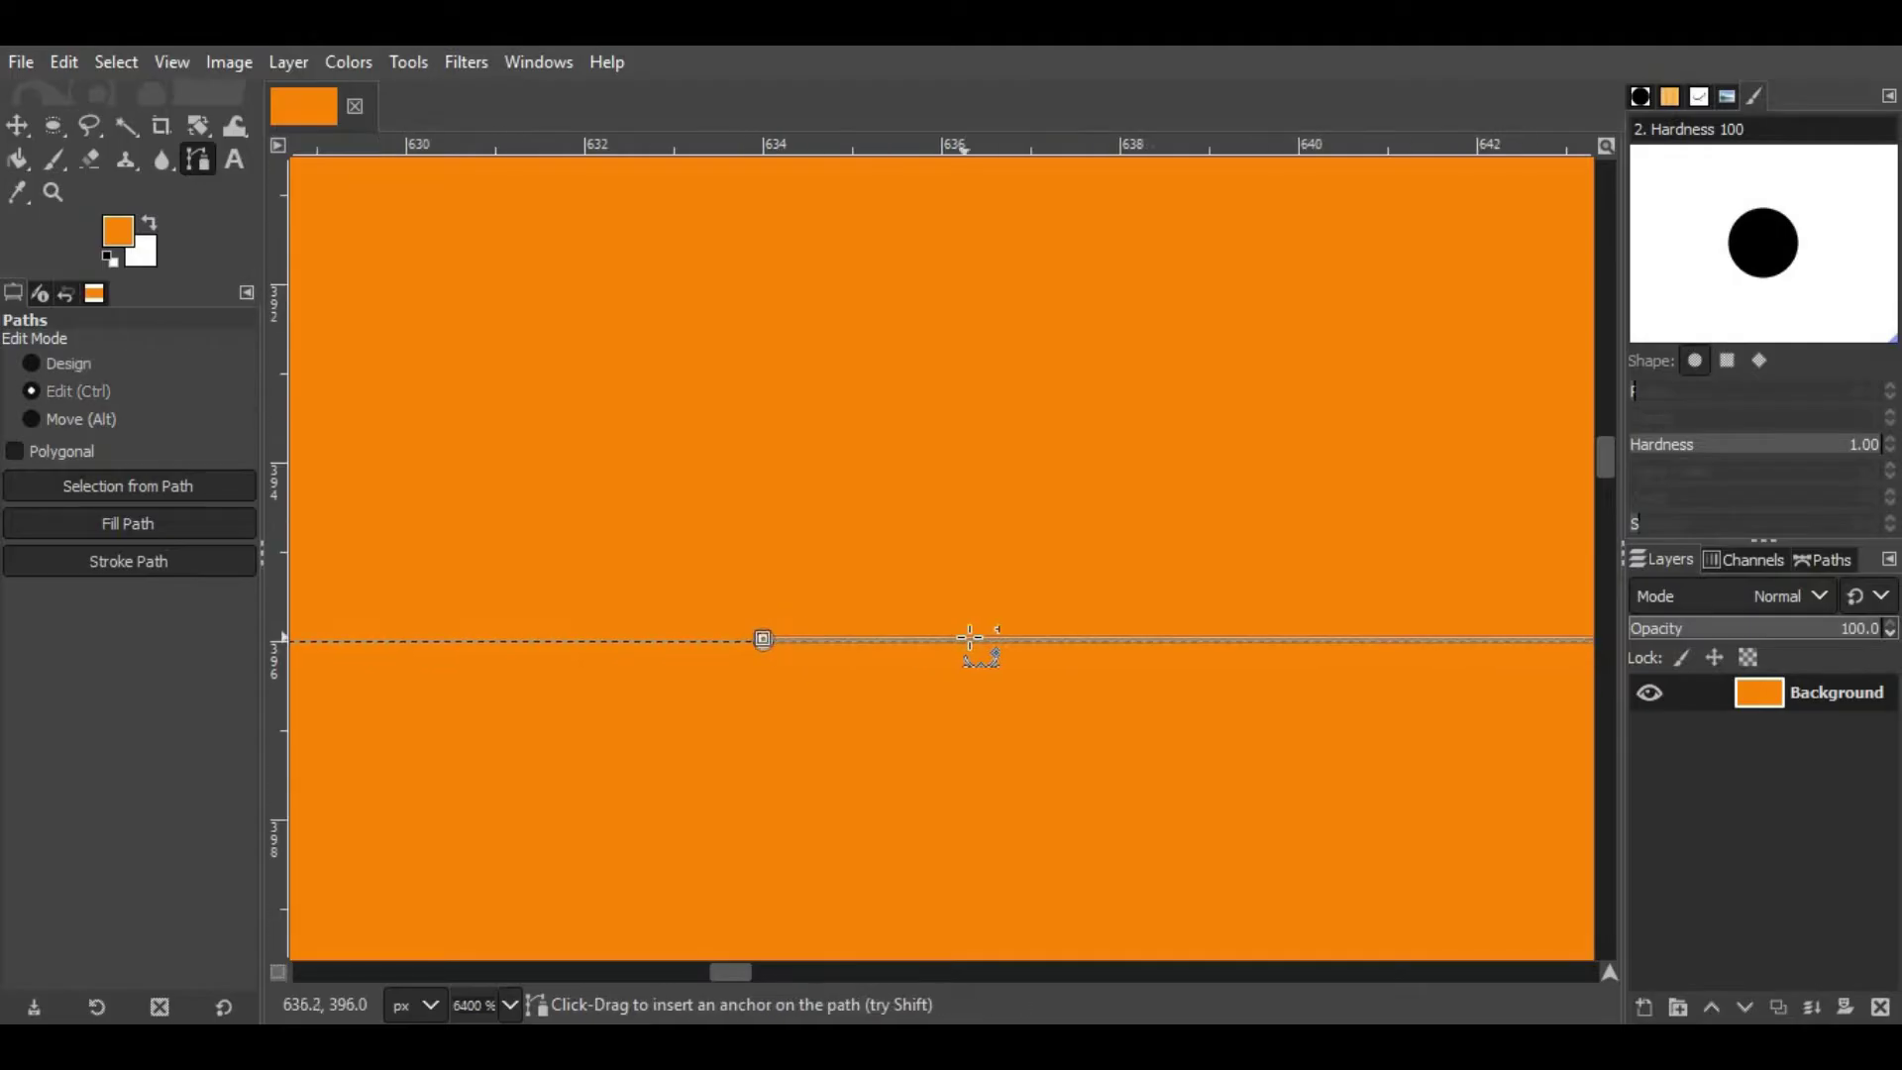
scroll(931, 639, "up", 7, "ctrl")
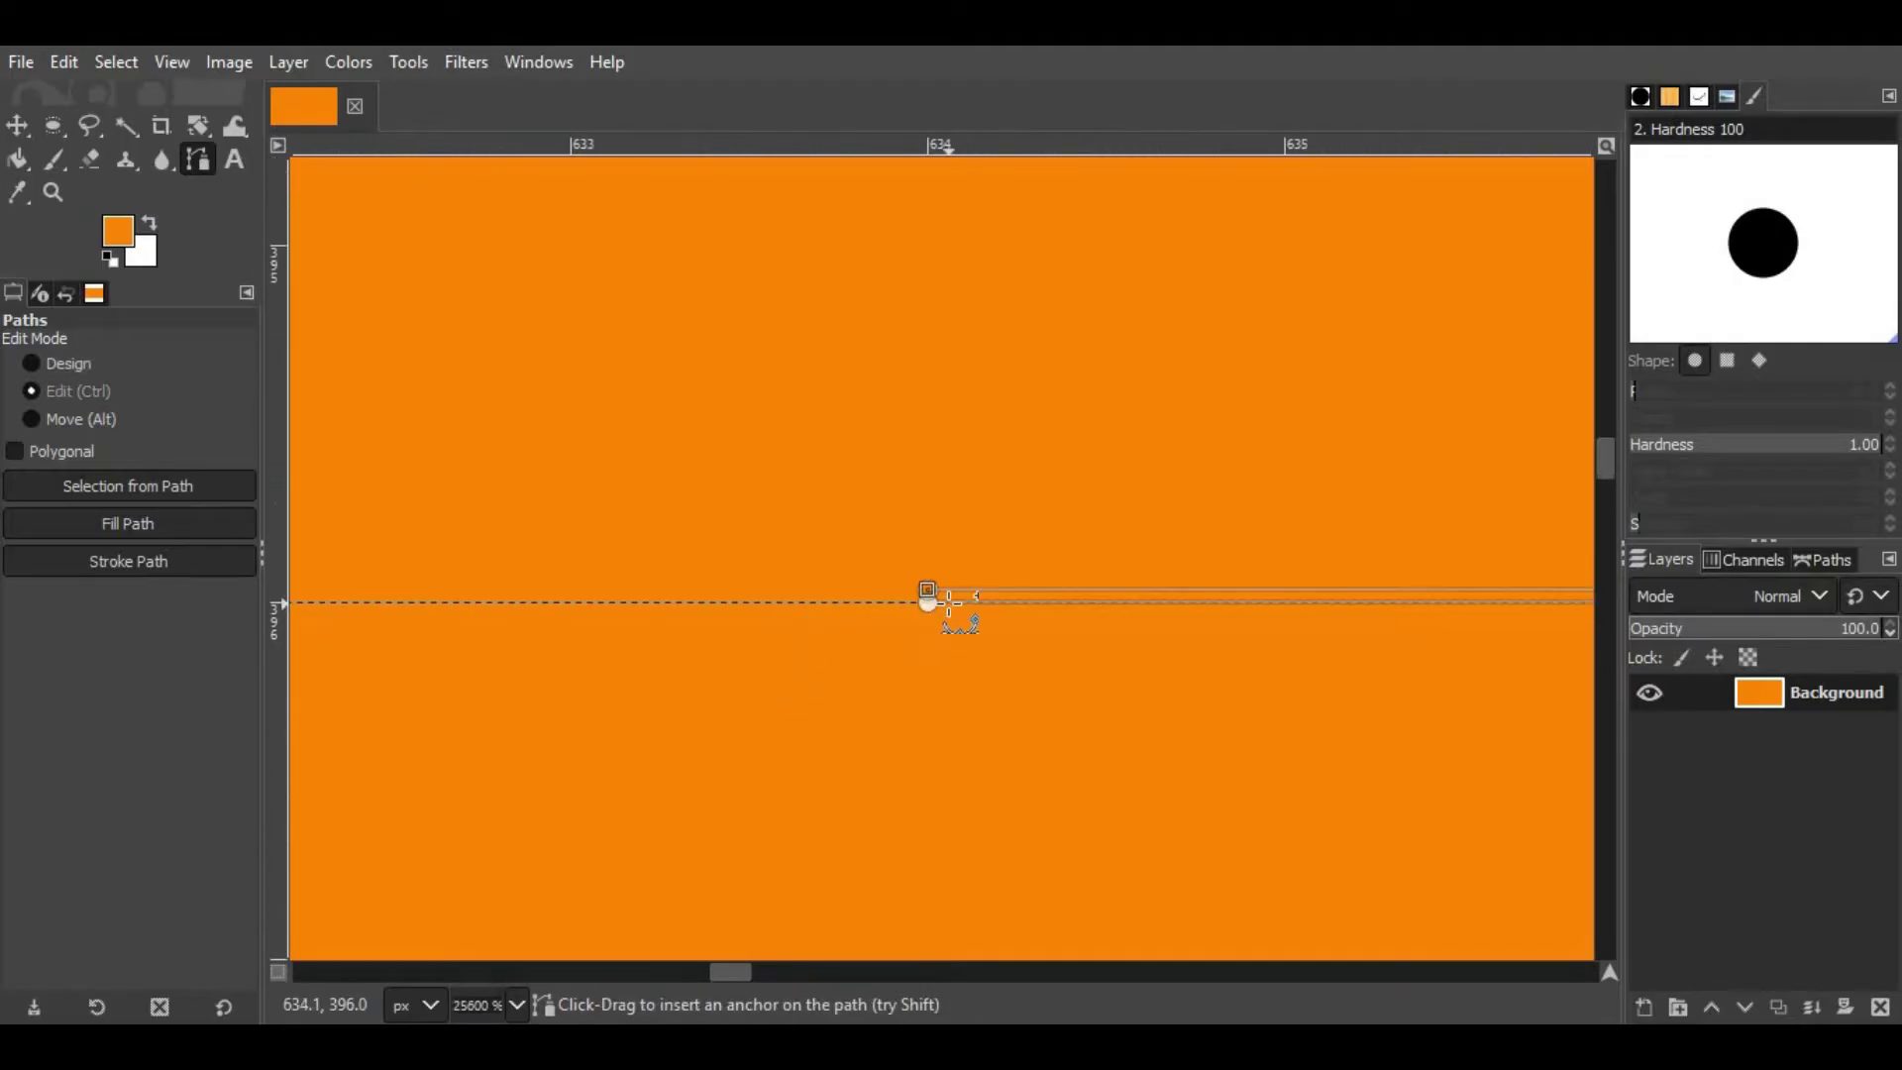
scroll(1287, 604, "down", 5, "ctrl")
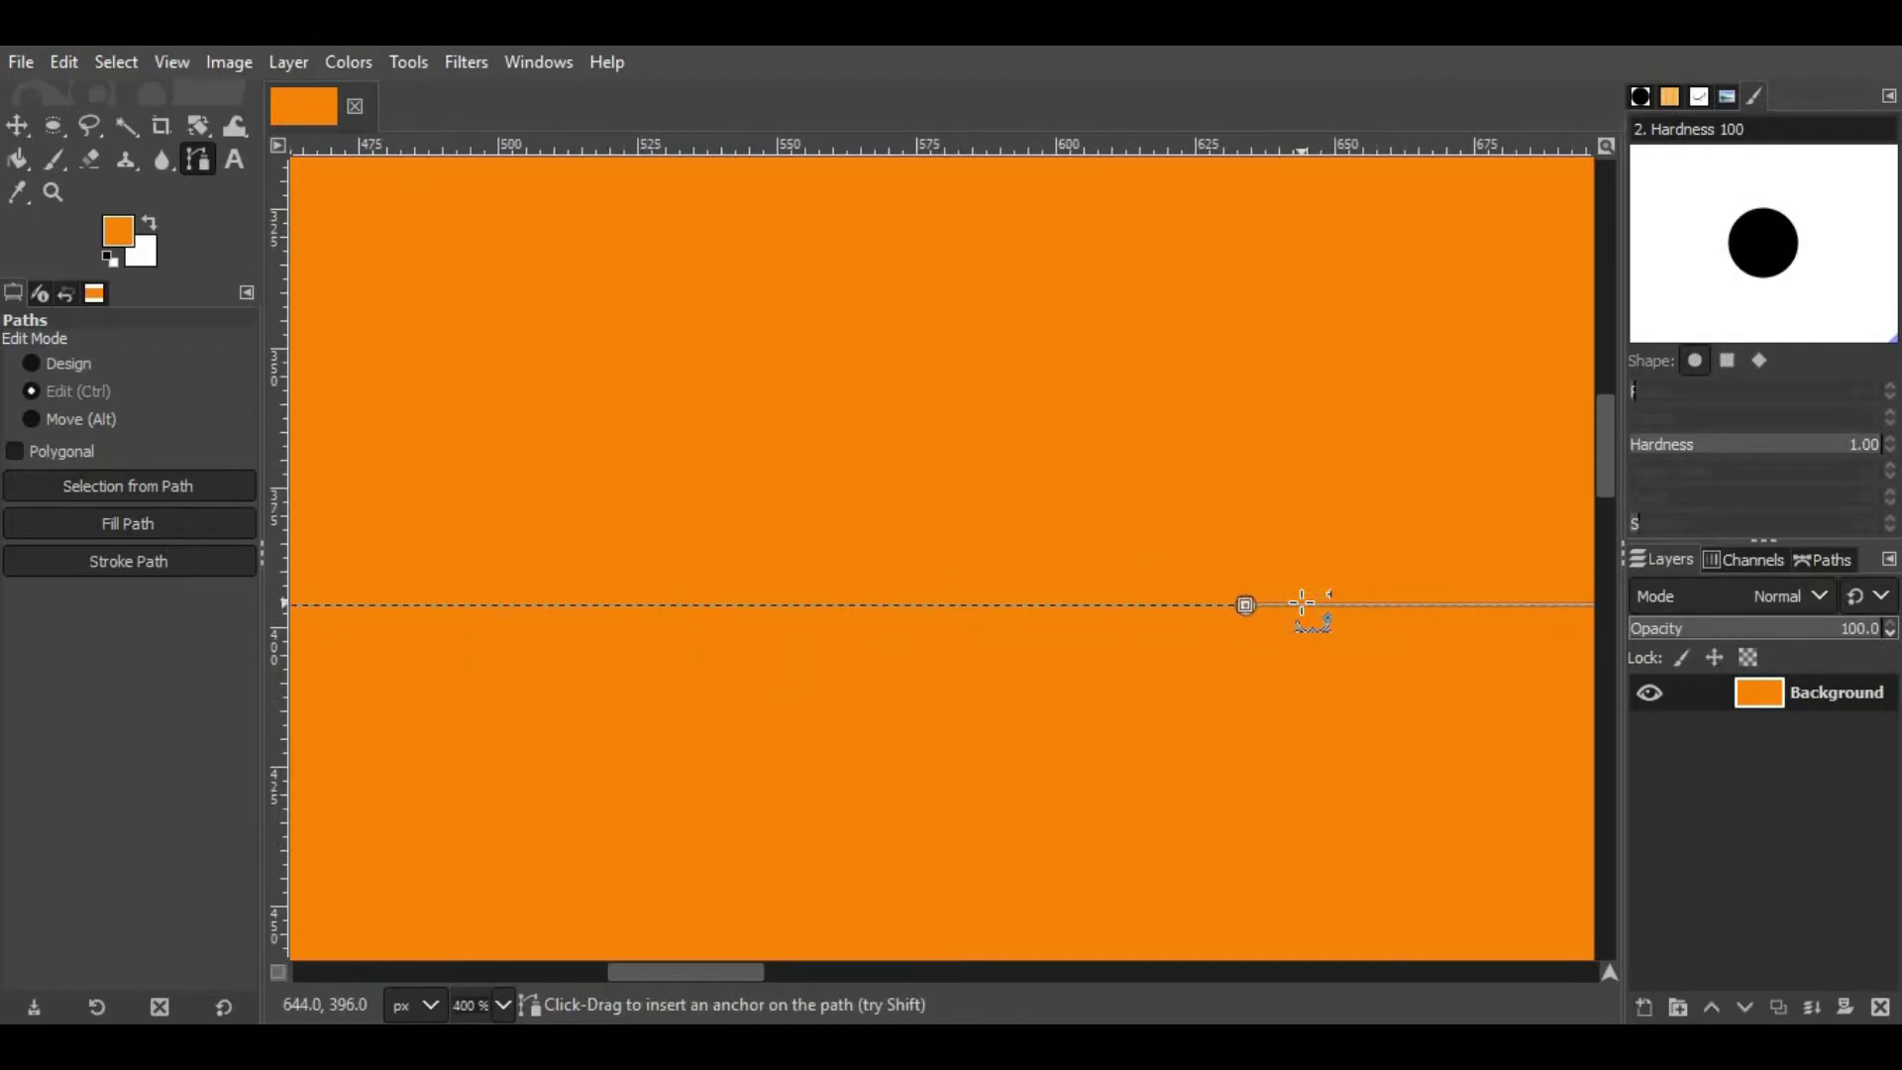
scroll(1308, 595, "down", 6, "ctrl")
scroll(858, 641, "up", 1, "ctrl")
scroll(853, 645, "up", 2, "ctrl")
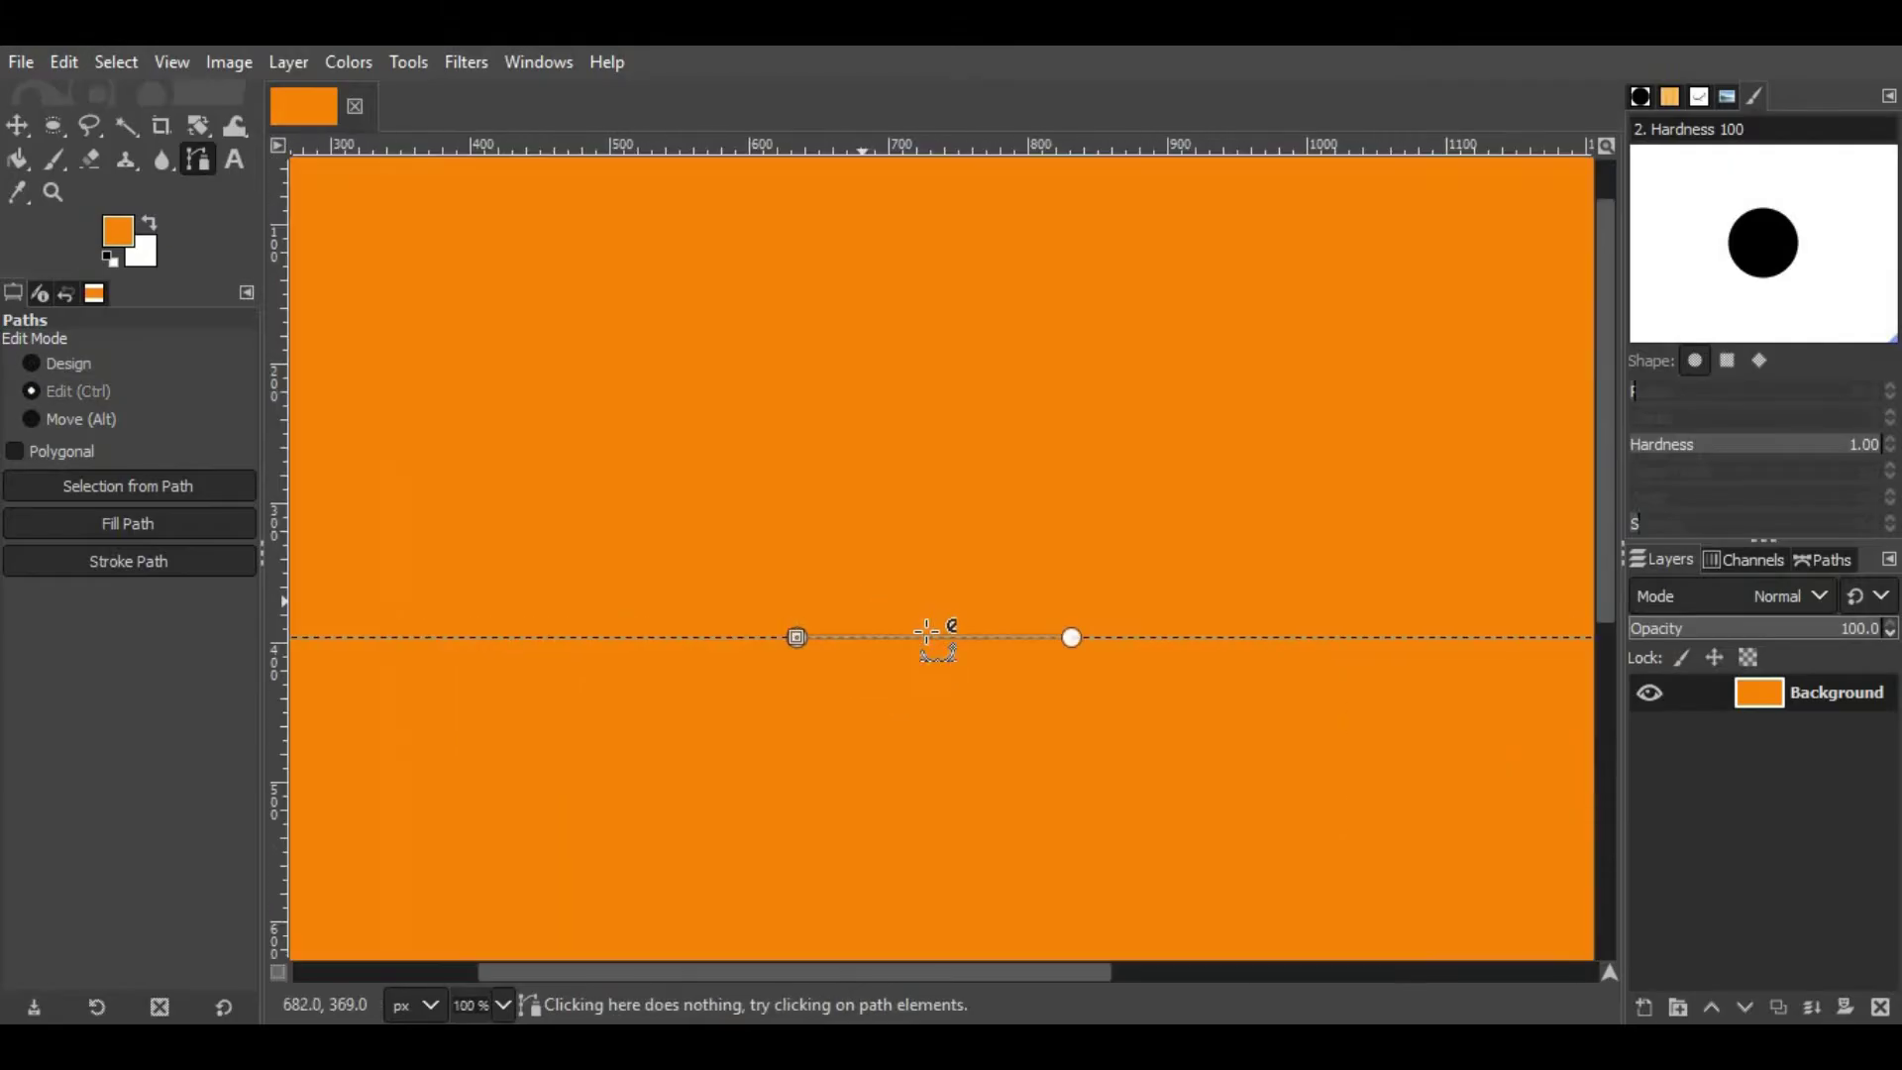
scroll(931, 644, "up", 1, "ctrl")
left_click_drag(926, 654, 960, 501)
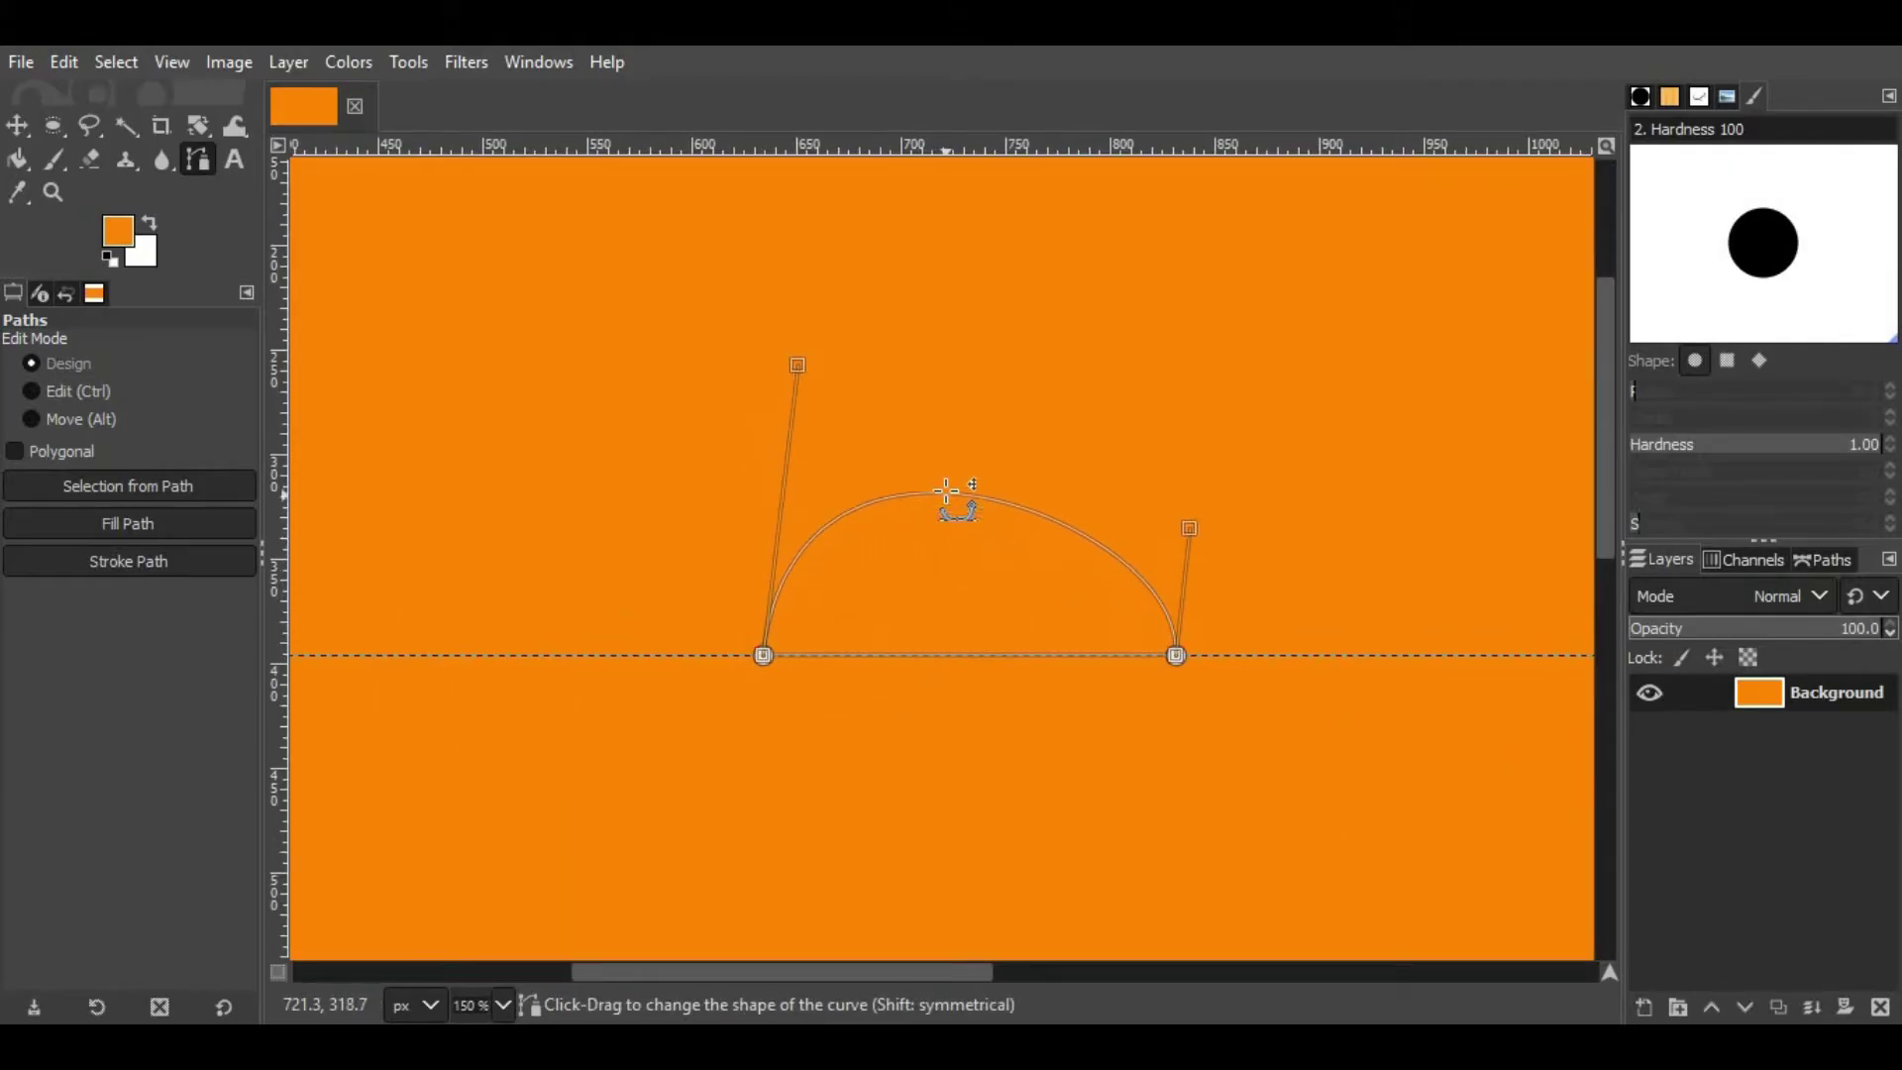
mouse_move(1189, 525)
left_mouse_down()
mouse_move(1155, 369)
mouse_move(1134, 372)
left_mouse_up()
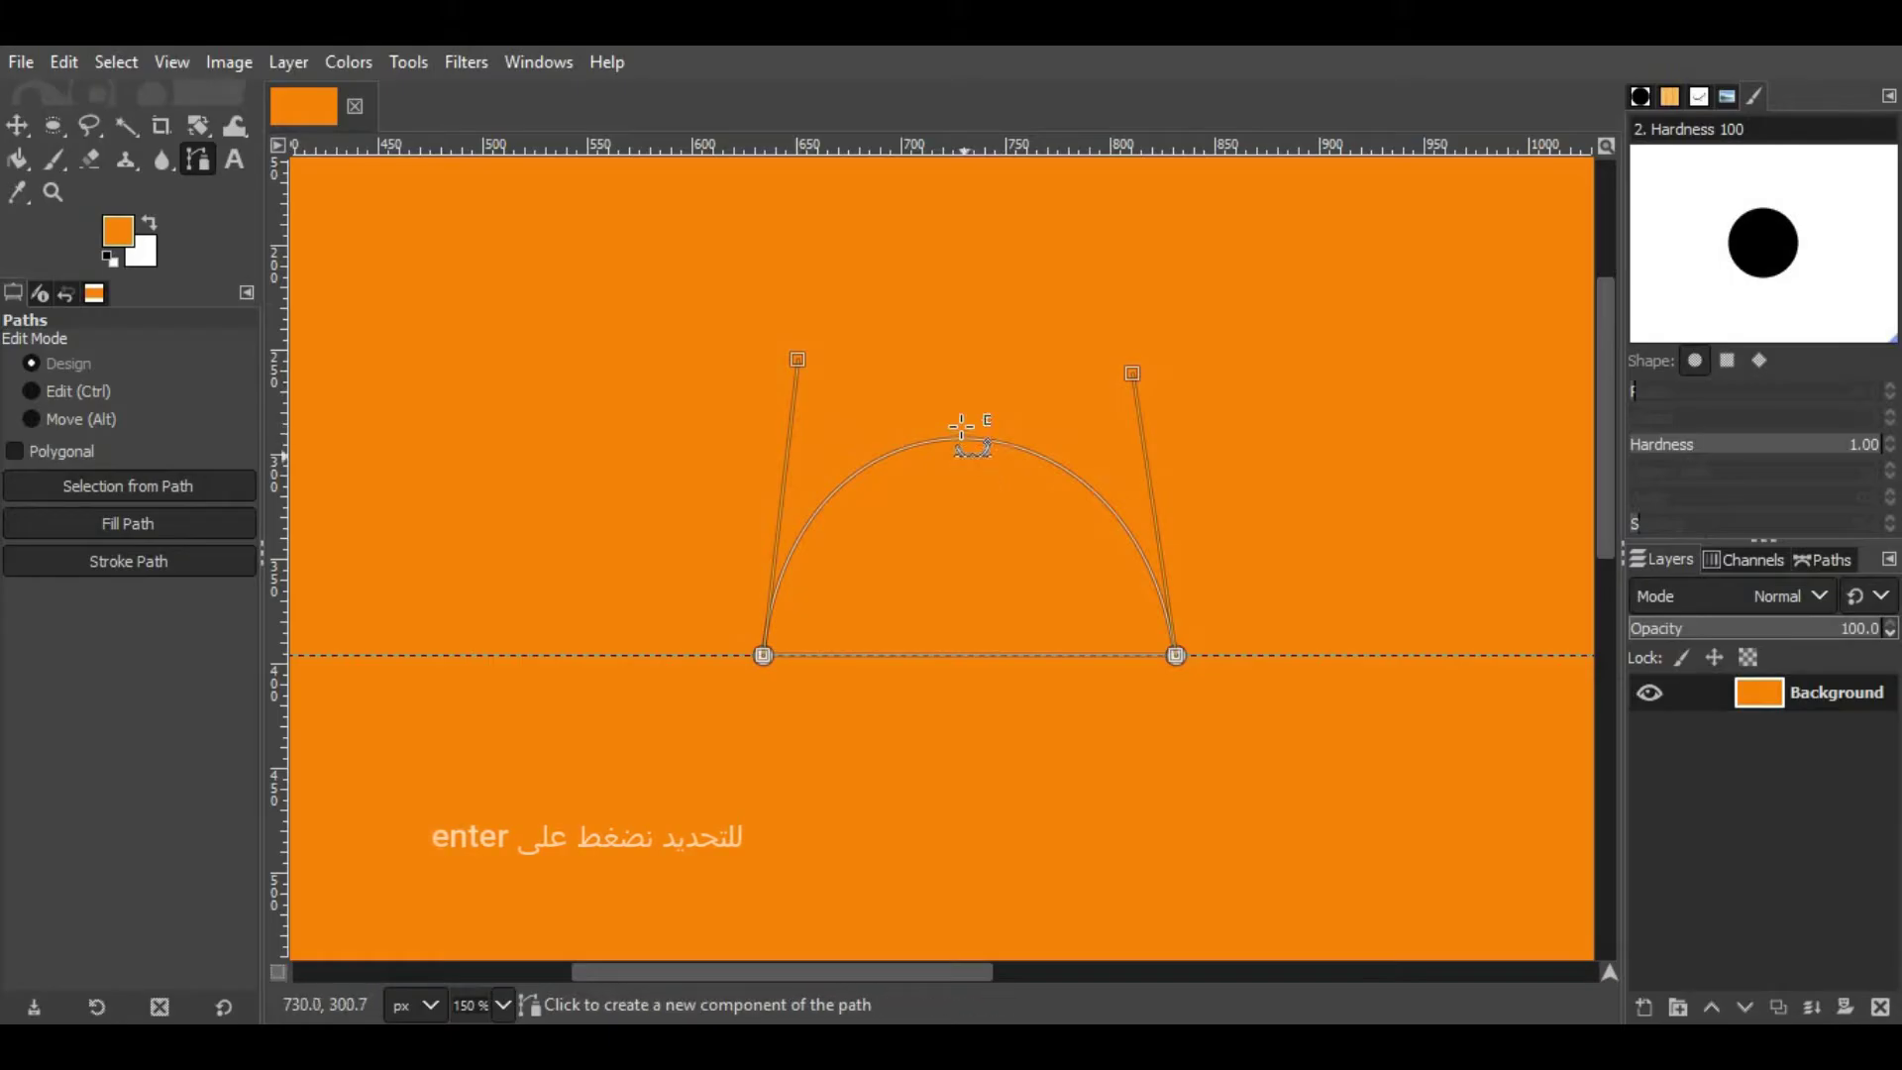
left_click_drag(966, 439, 968, 474)
Step: Turn the arch path into a selection and set brown as the foreground colour
key("Return")
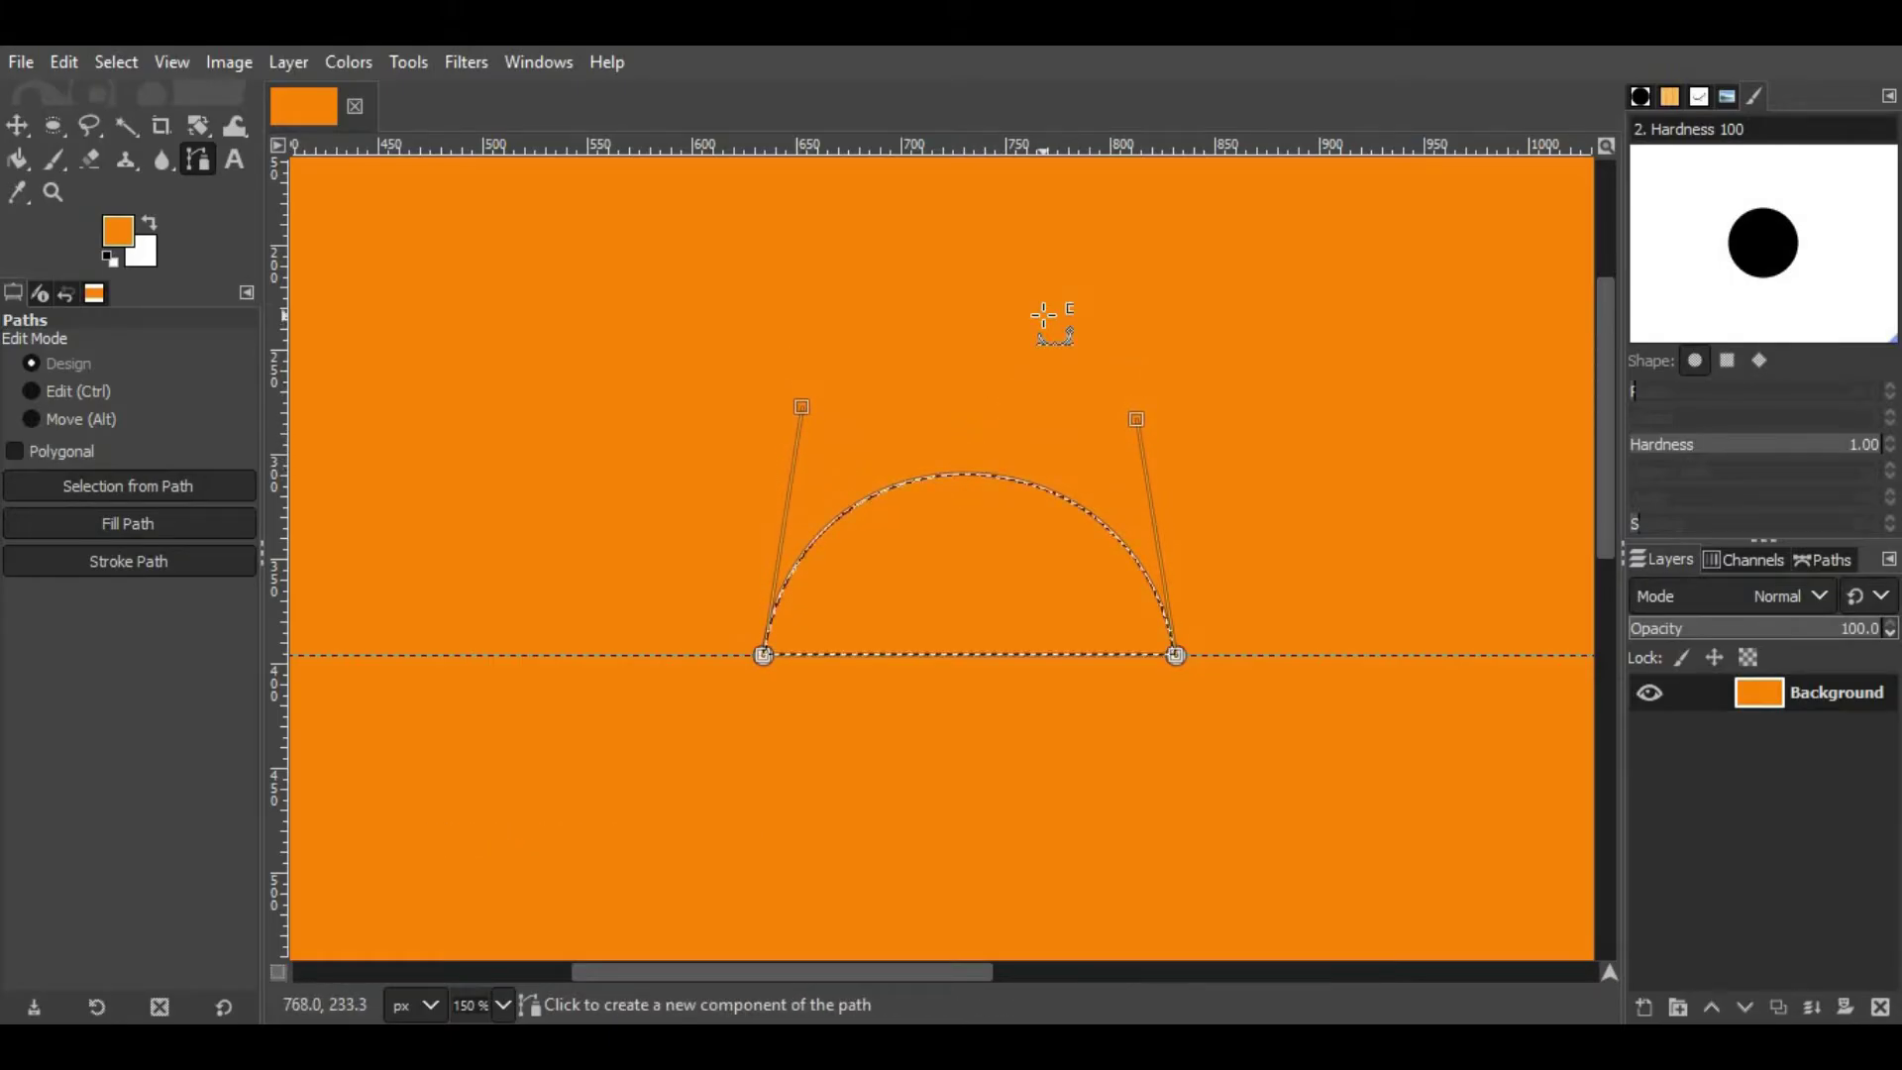
left_click(118, 231)
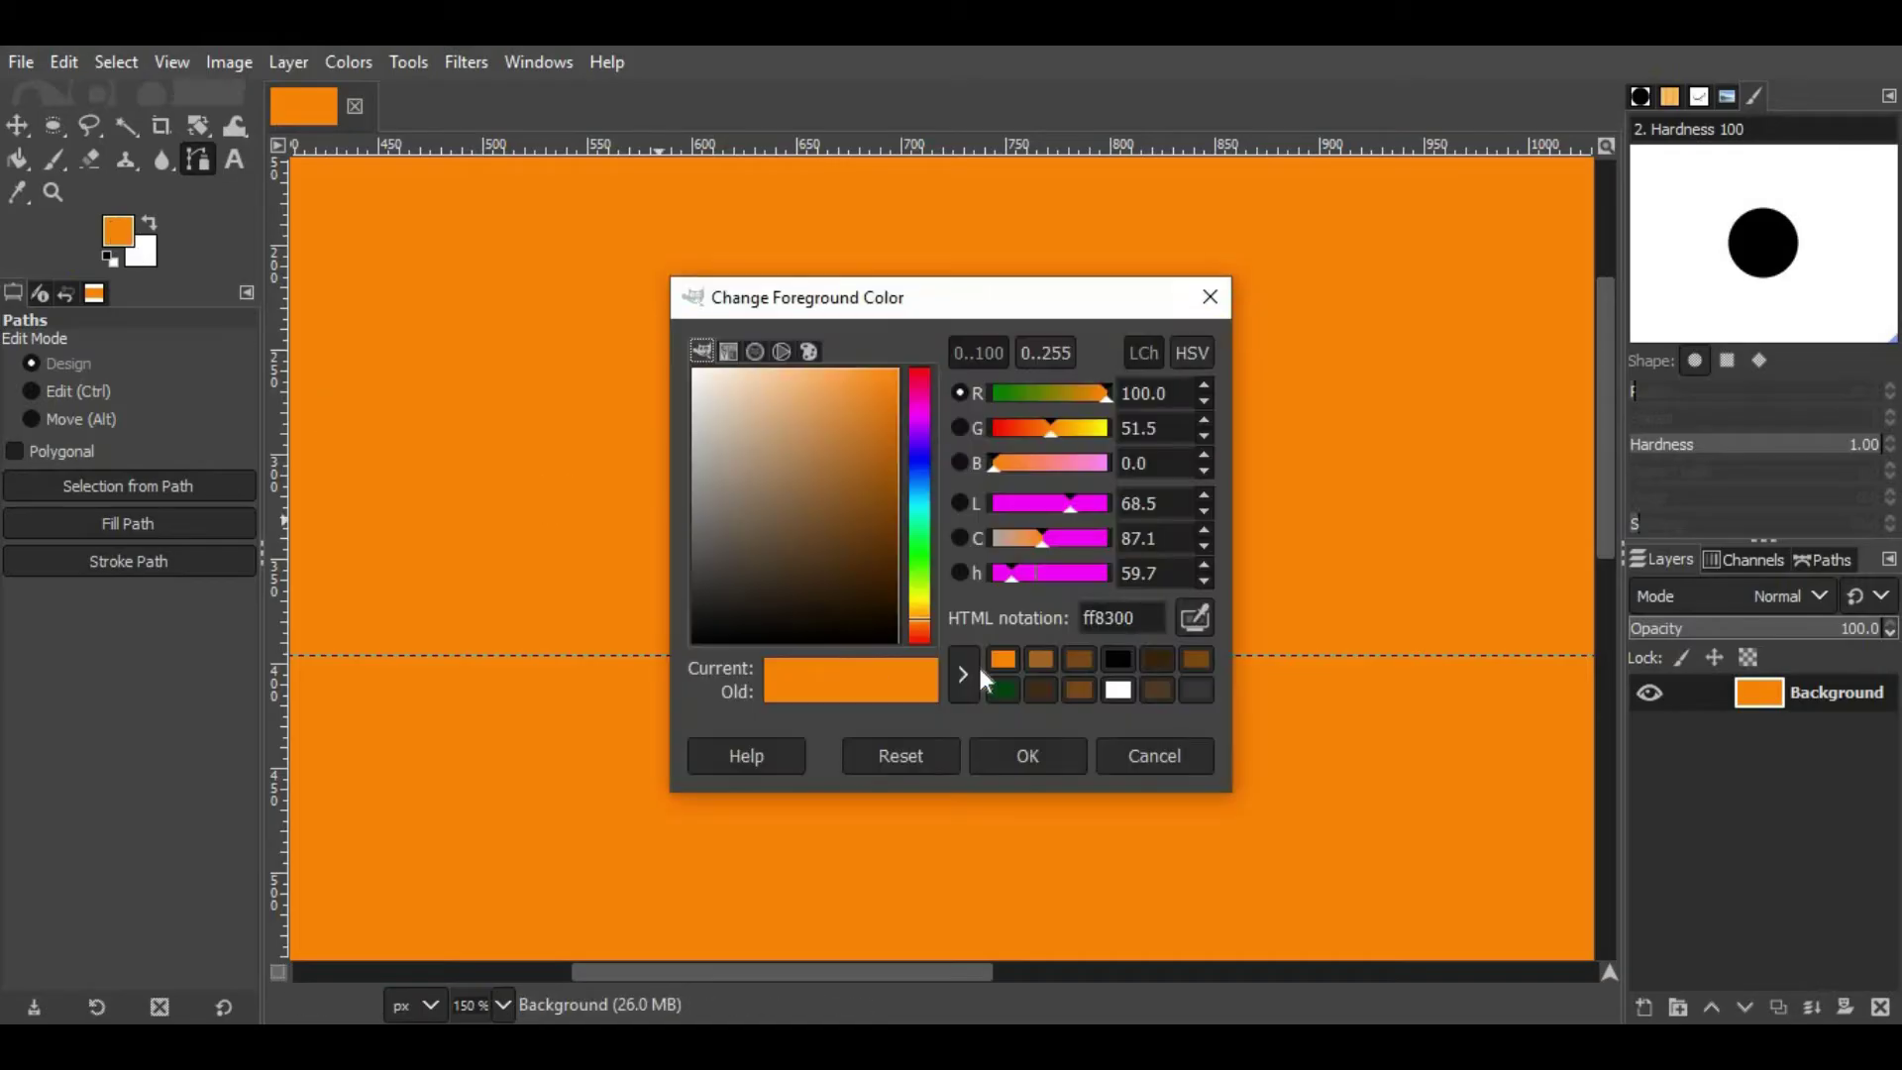
left_click(1031, 660)
left_click(1027, 755)
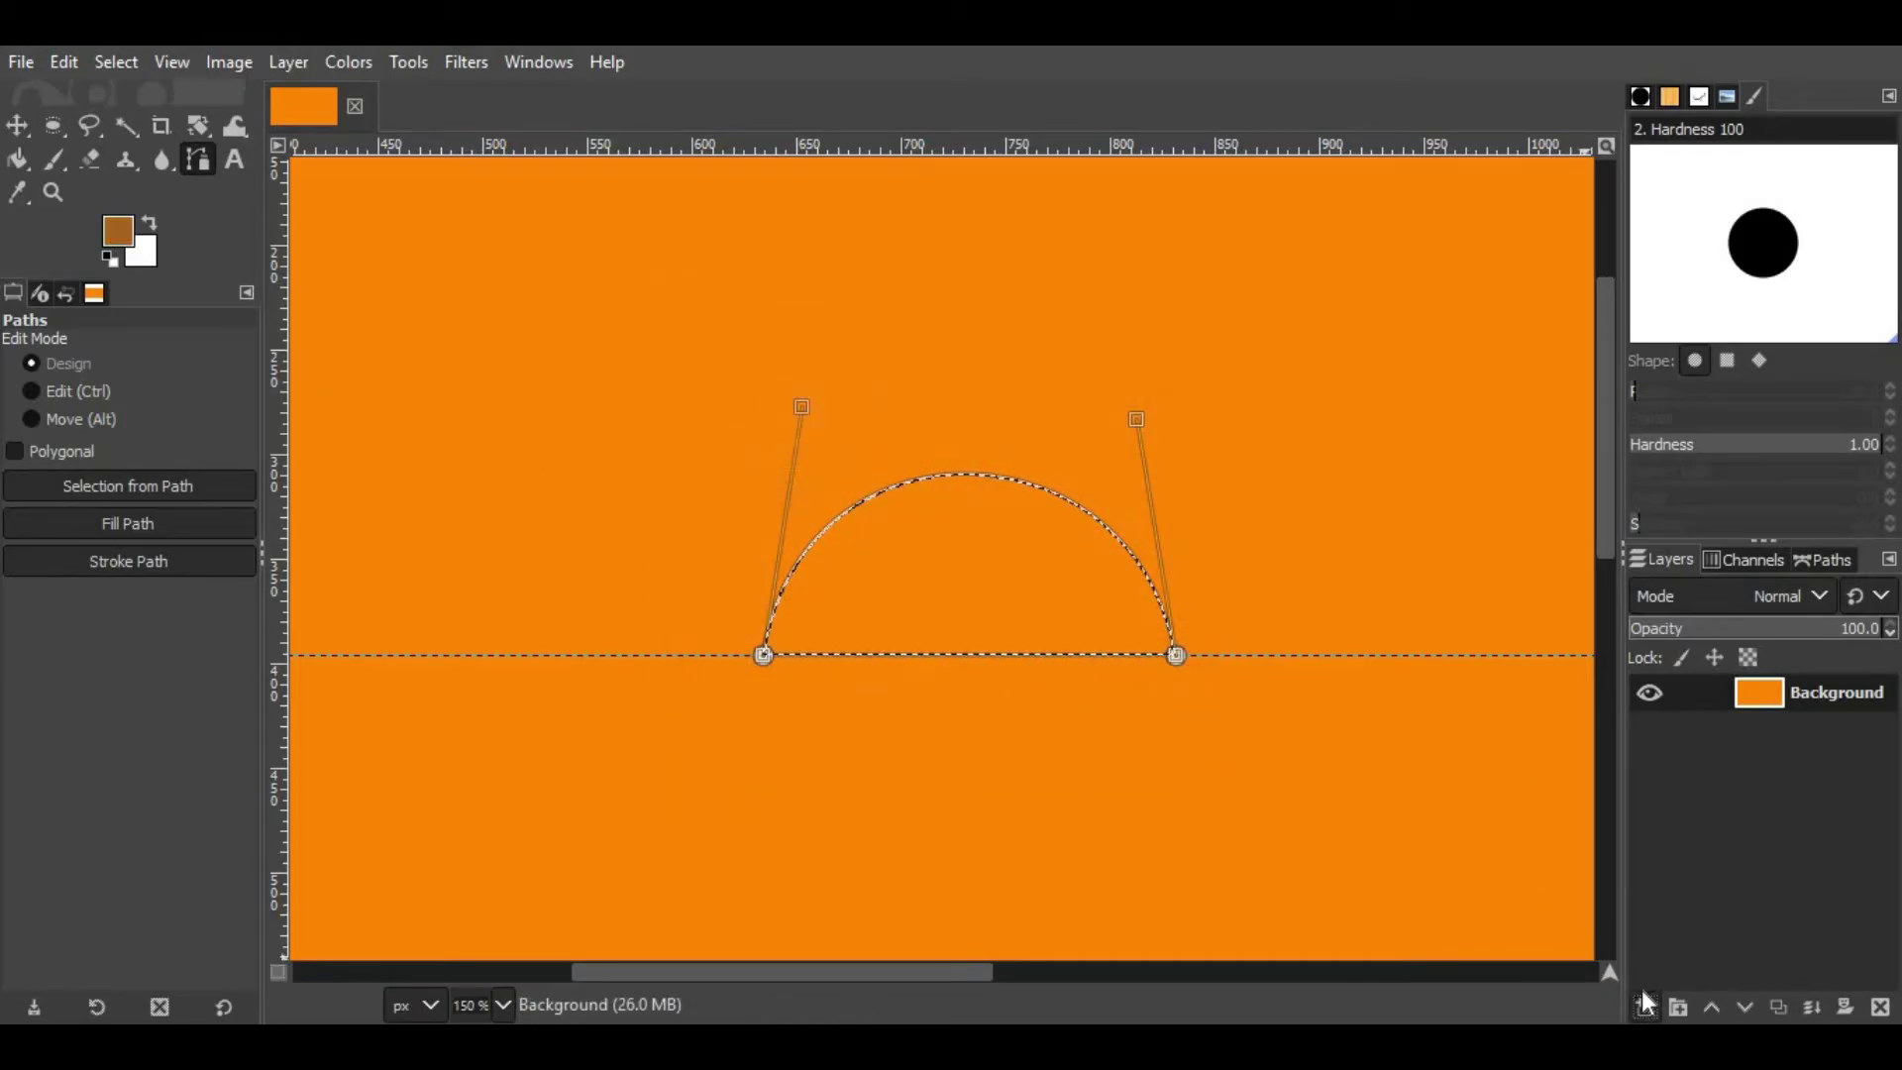
Step: Fill the selection with brown on a new transparent layer, then deselect
left_click(1642, 1008)
left_click(1102, 854)
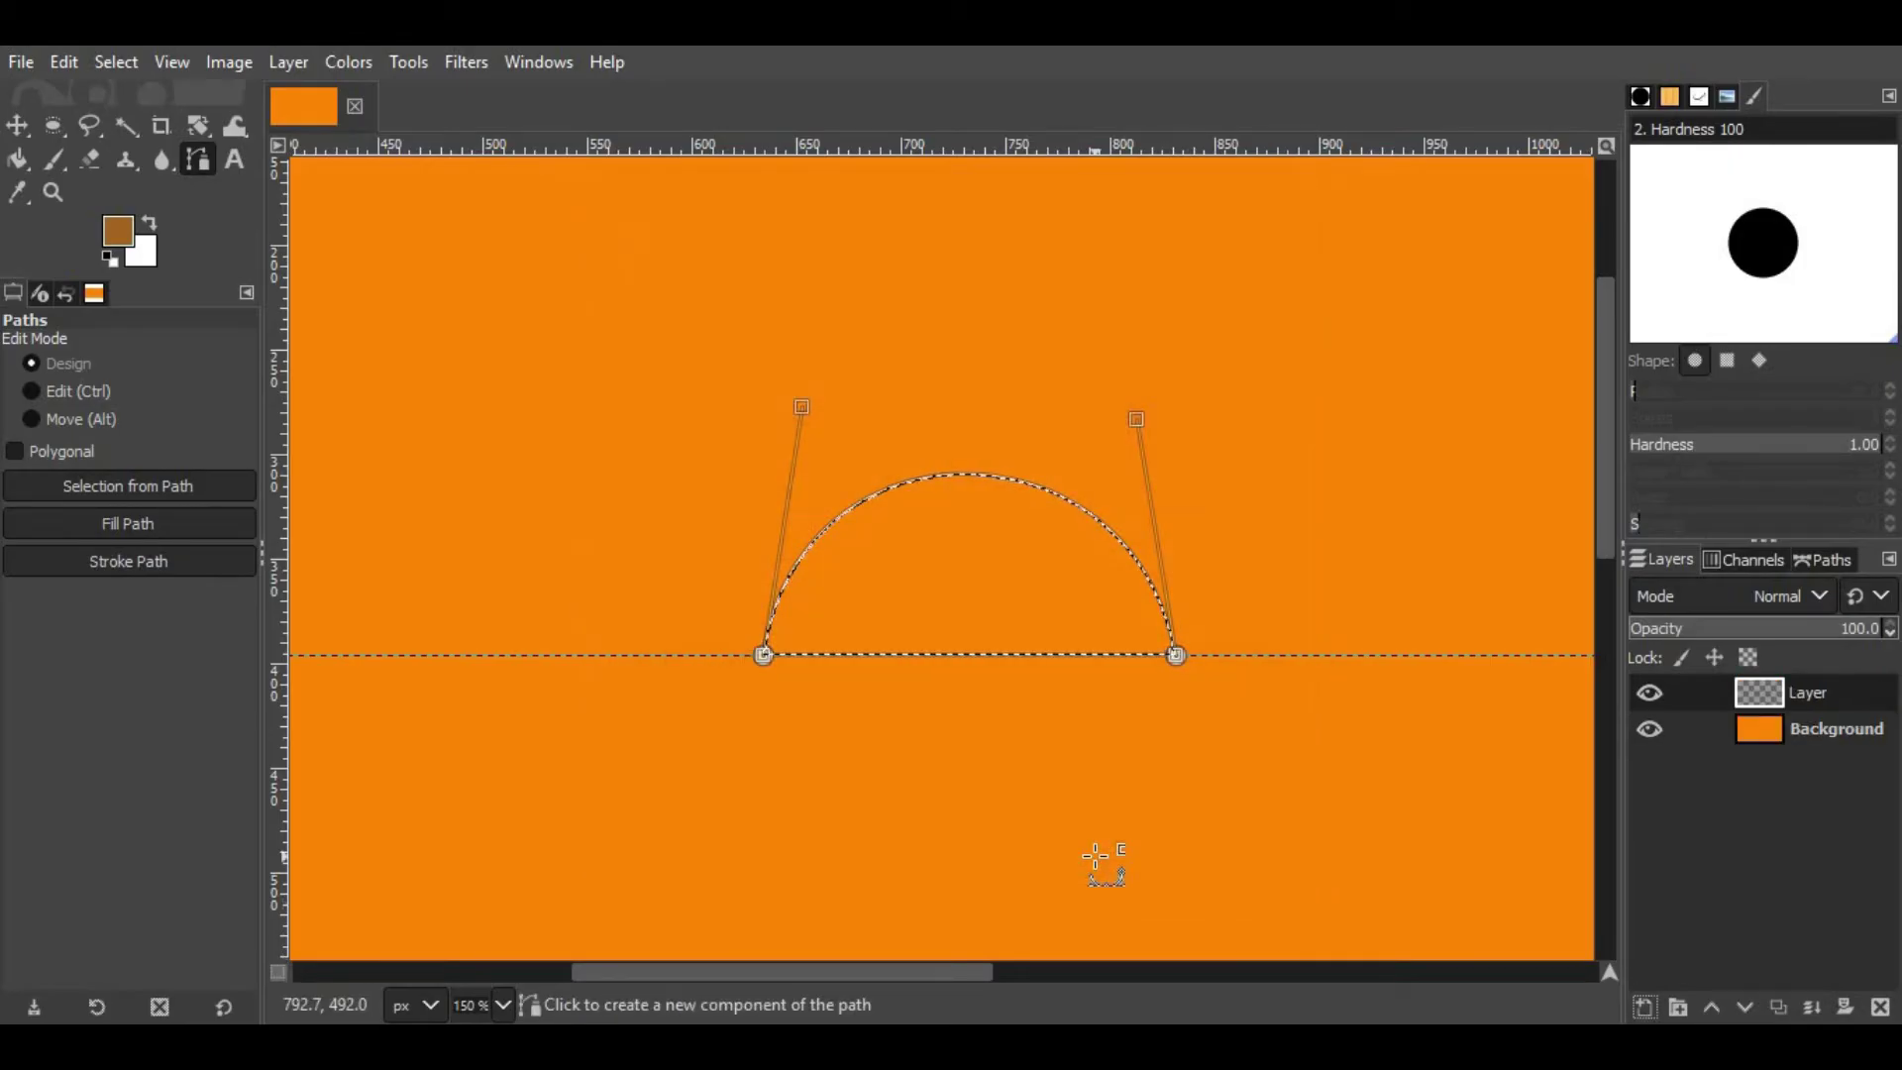
key("ctrl+n")
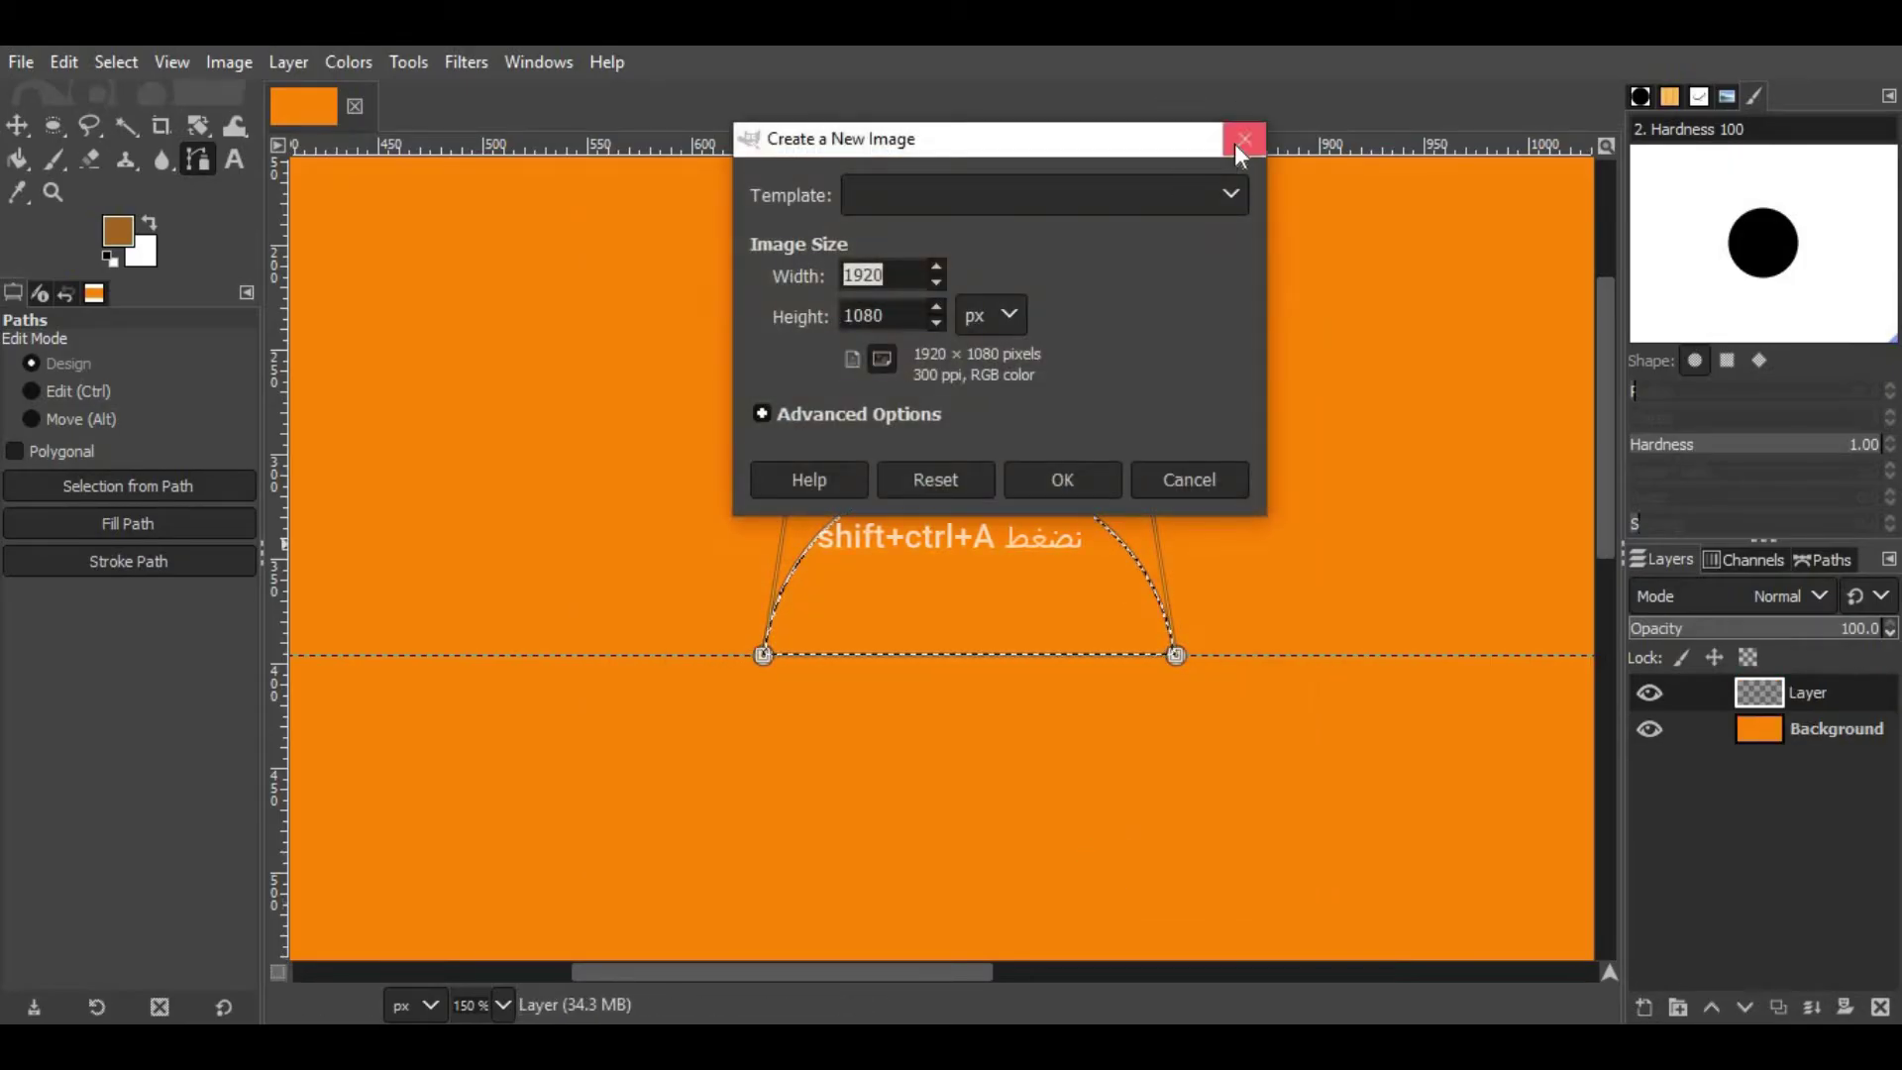
left_click(1244, 139)
key("ctrl+comma")
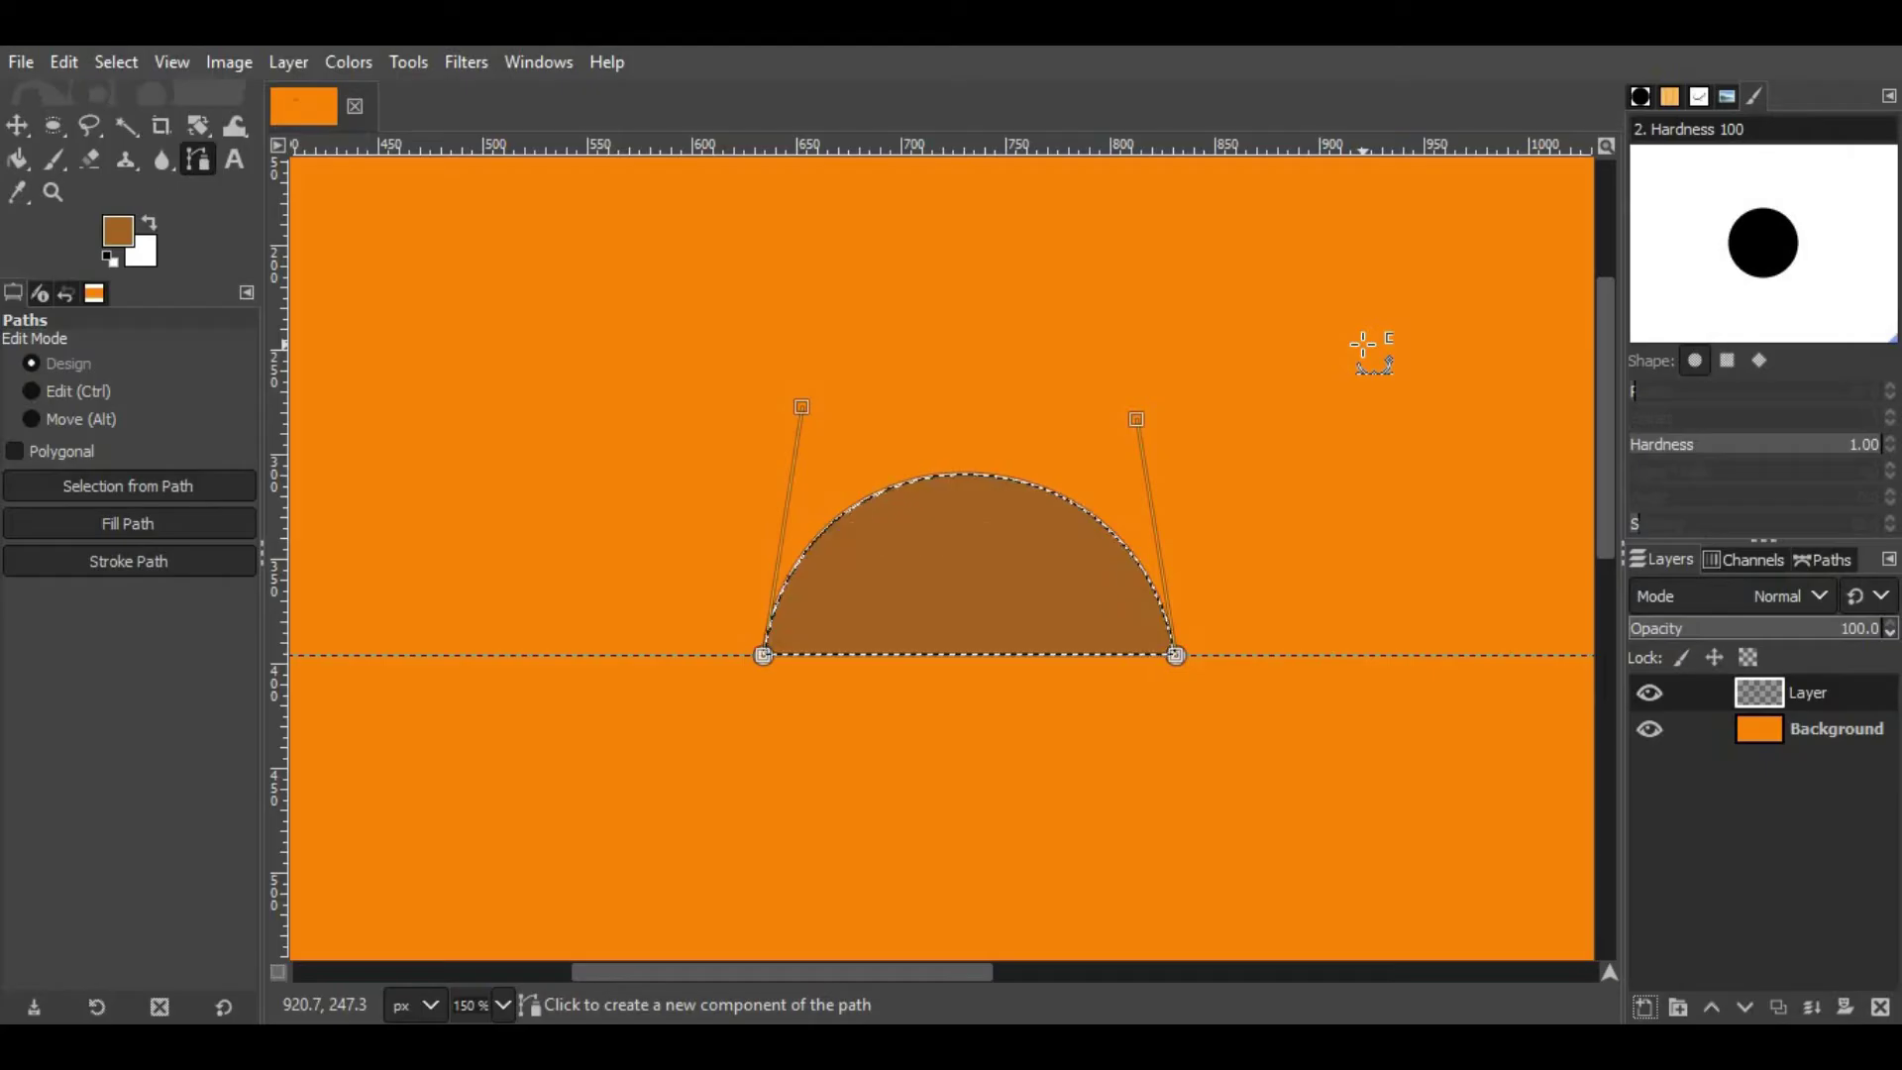
key("shift+ctrl+a")
Step: Choose the Move tool set to move the active layer
left_click(18, 126)
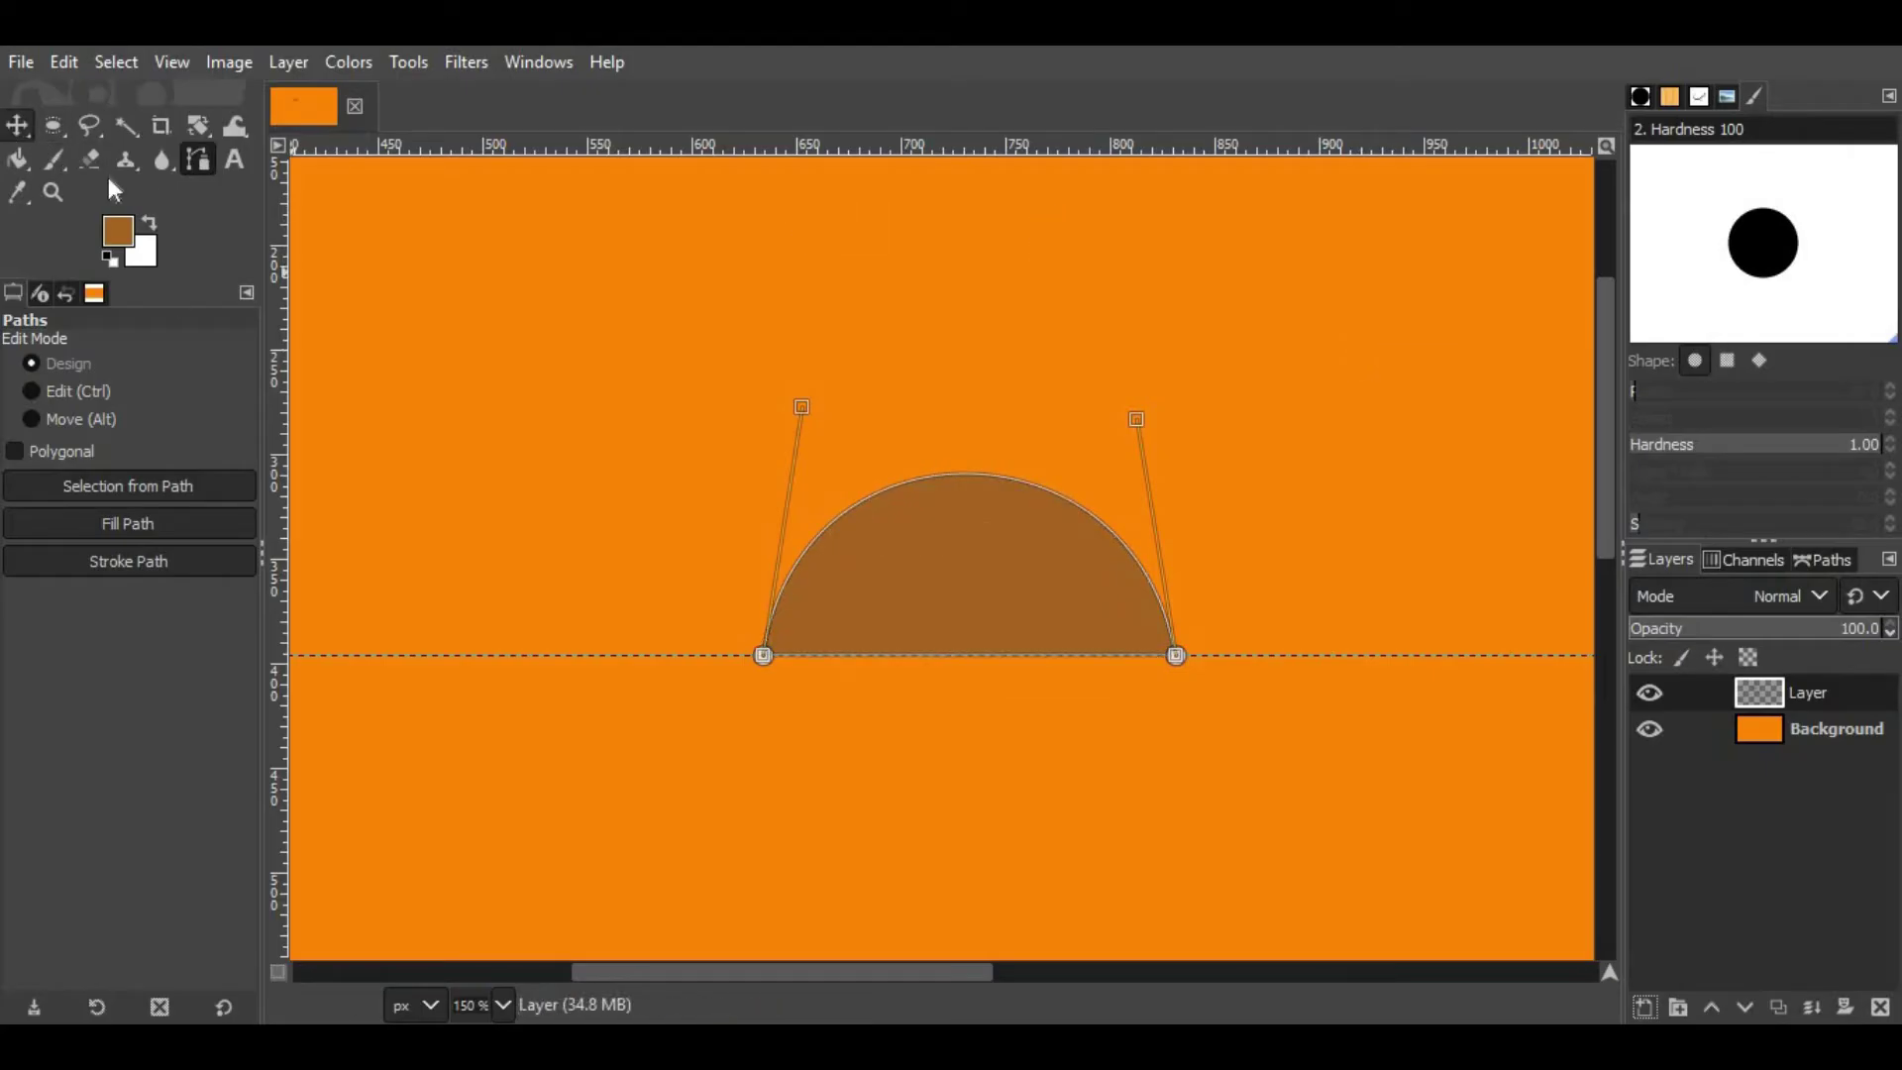
scroll(926, 446, "down", 1)
scroll(987, 500, "down", 2)
scroll(988, 501, "up", 1)
scroll(900, 510, "up", 2)
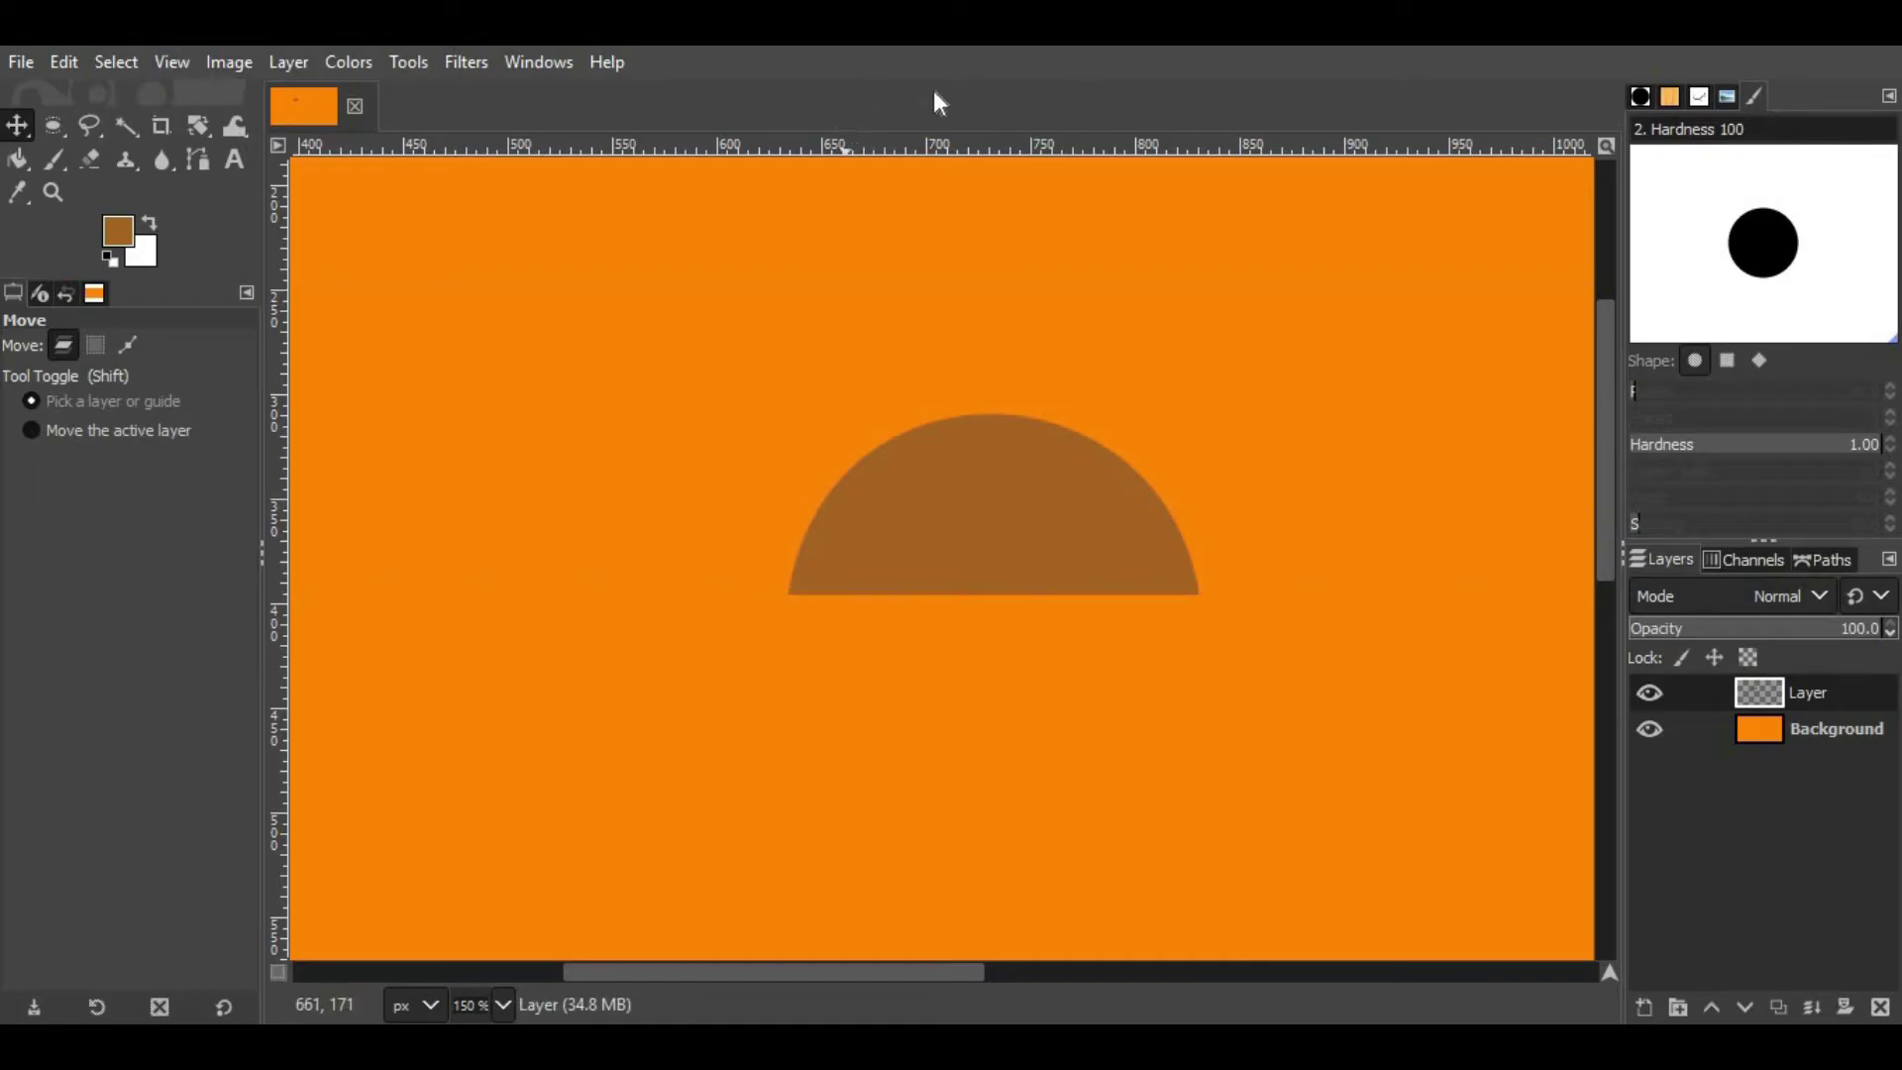
left_click(127, 344)
scroll(1075, 412, "down", 1)
scroll(1186, 476, "up", 1)
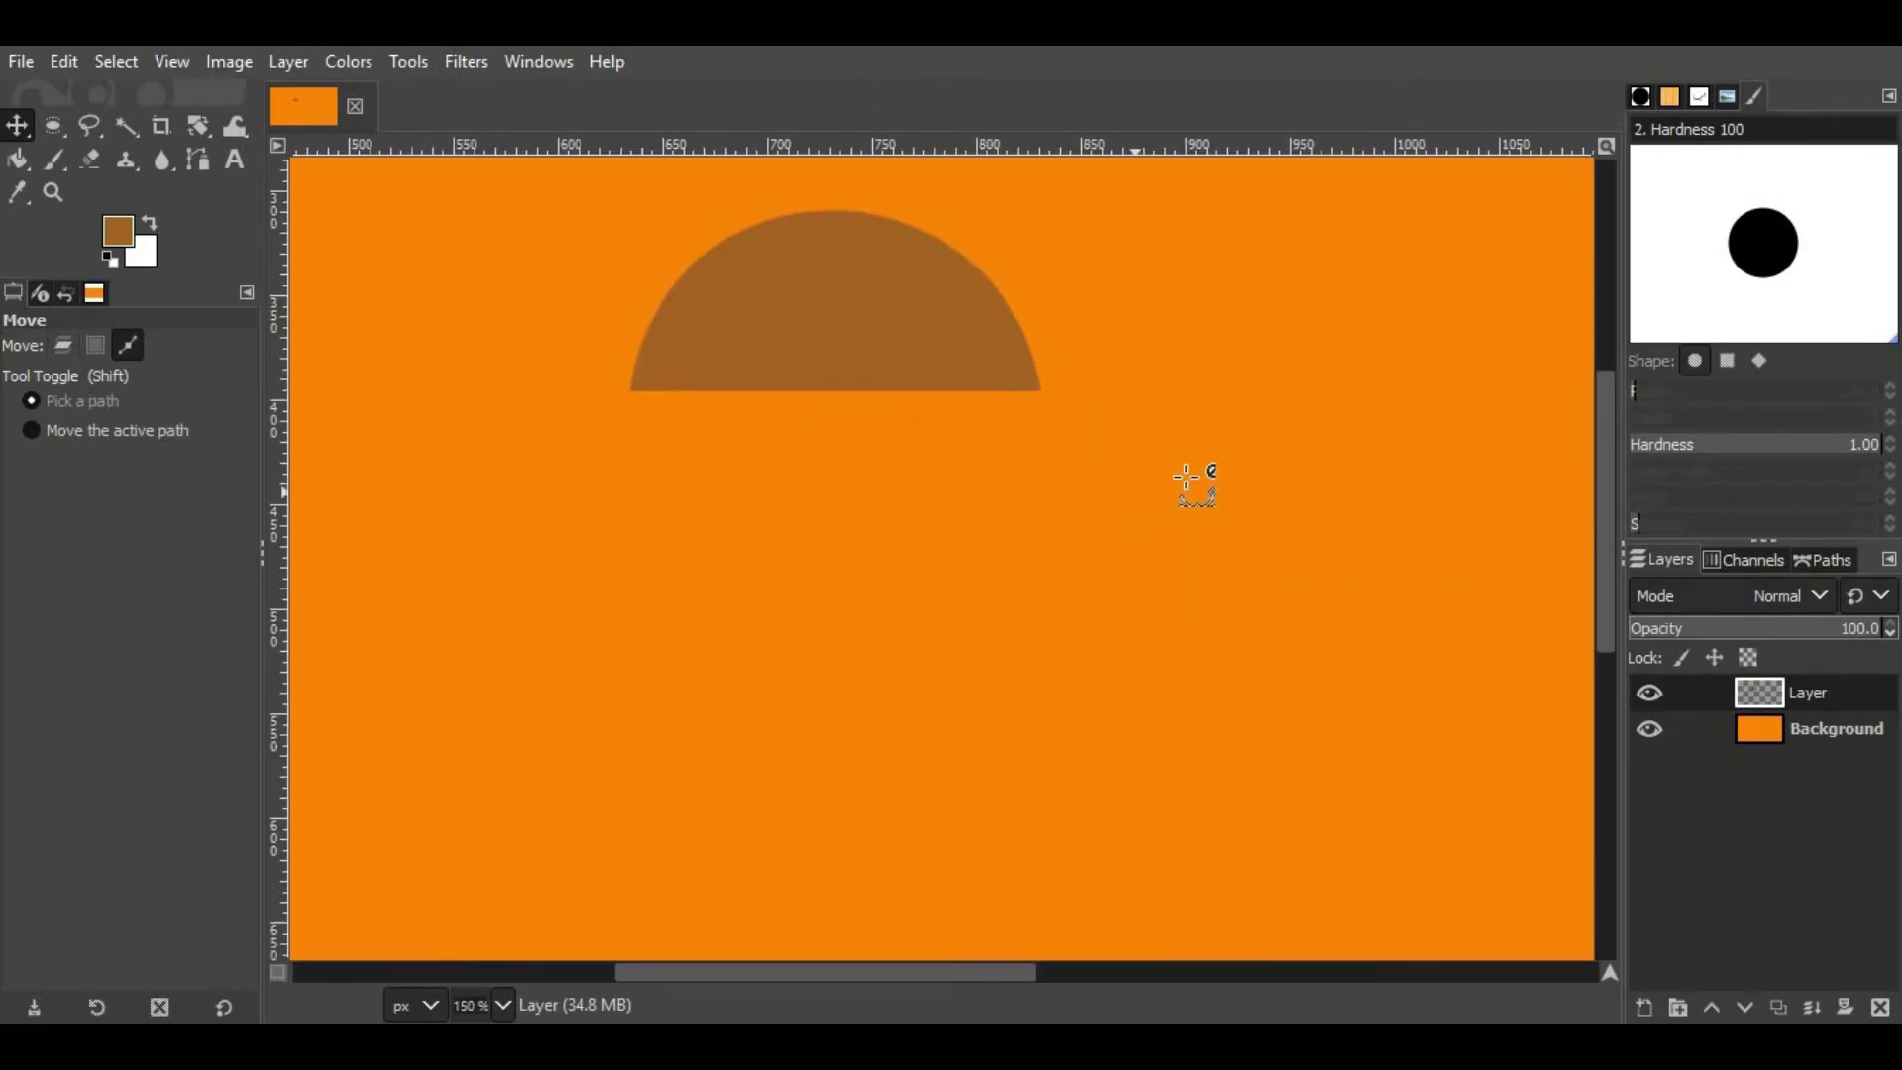
left_click(64, 345)
Step: Duplicate the brown half-circle layer and rotate the copy around the image centre
left_click(1779, 1007)
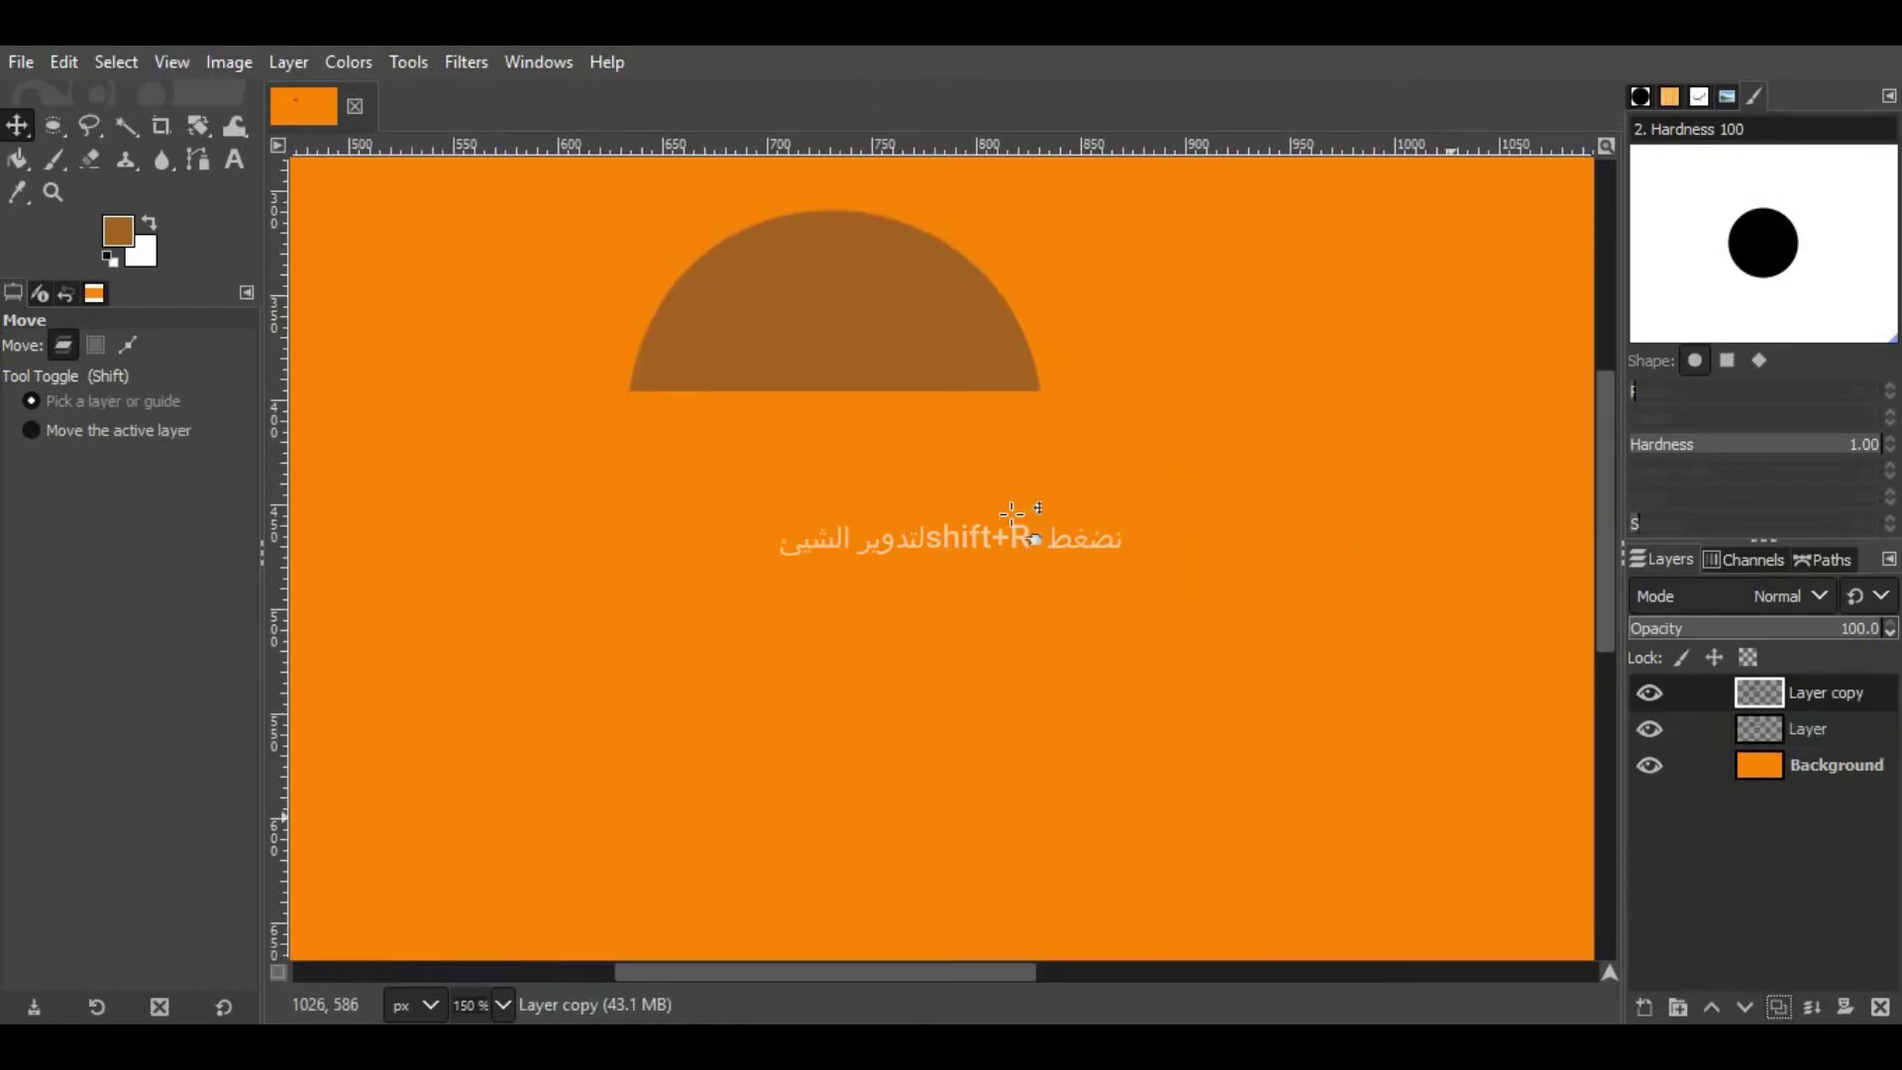
key("shift+r")
mouse_move(1019, 212)
left_mouse_down()
mouse_move(778, 295)
mouse_move(724, 381)
left_mouse_up()
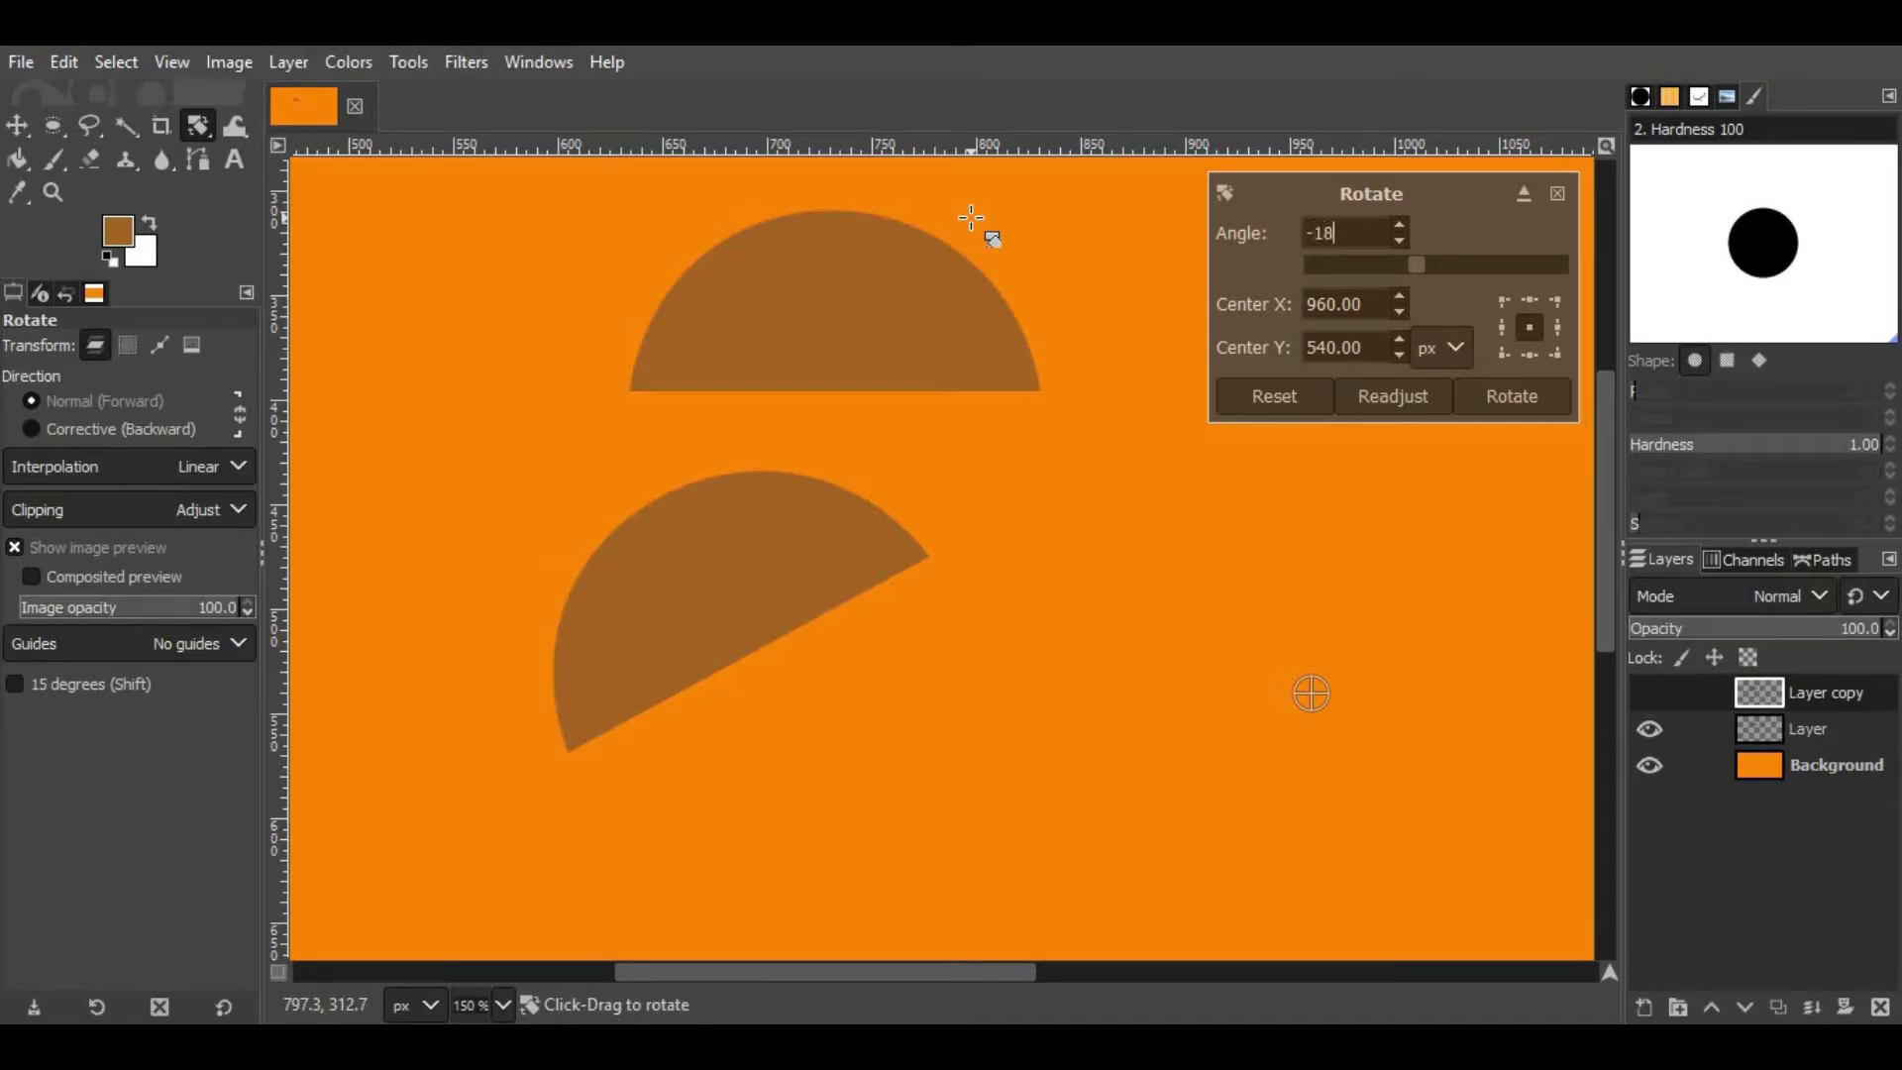
Step: Apply the 180° rotation and shift the flipped copy up and left
left_click(1512, 408)
scroll(1282, 511, "down", 1)
scroll(1282, 511, "down", 3)
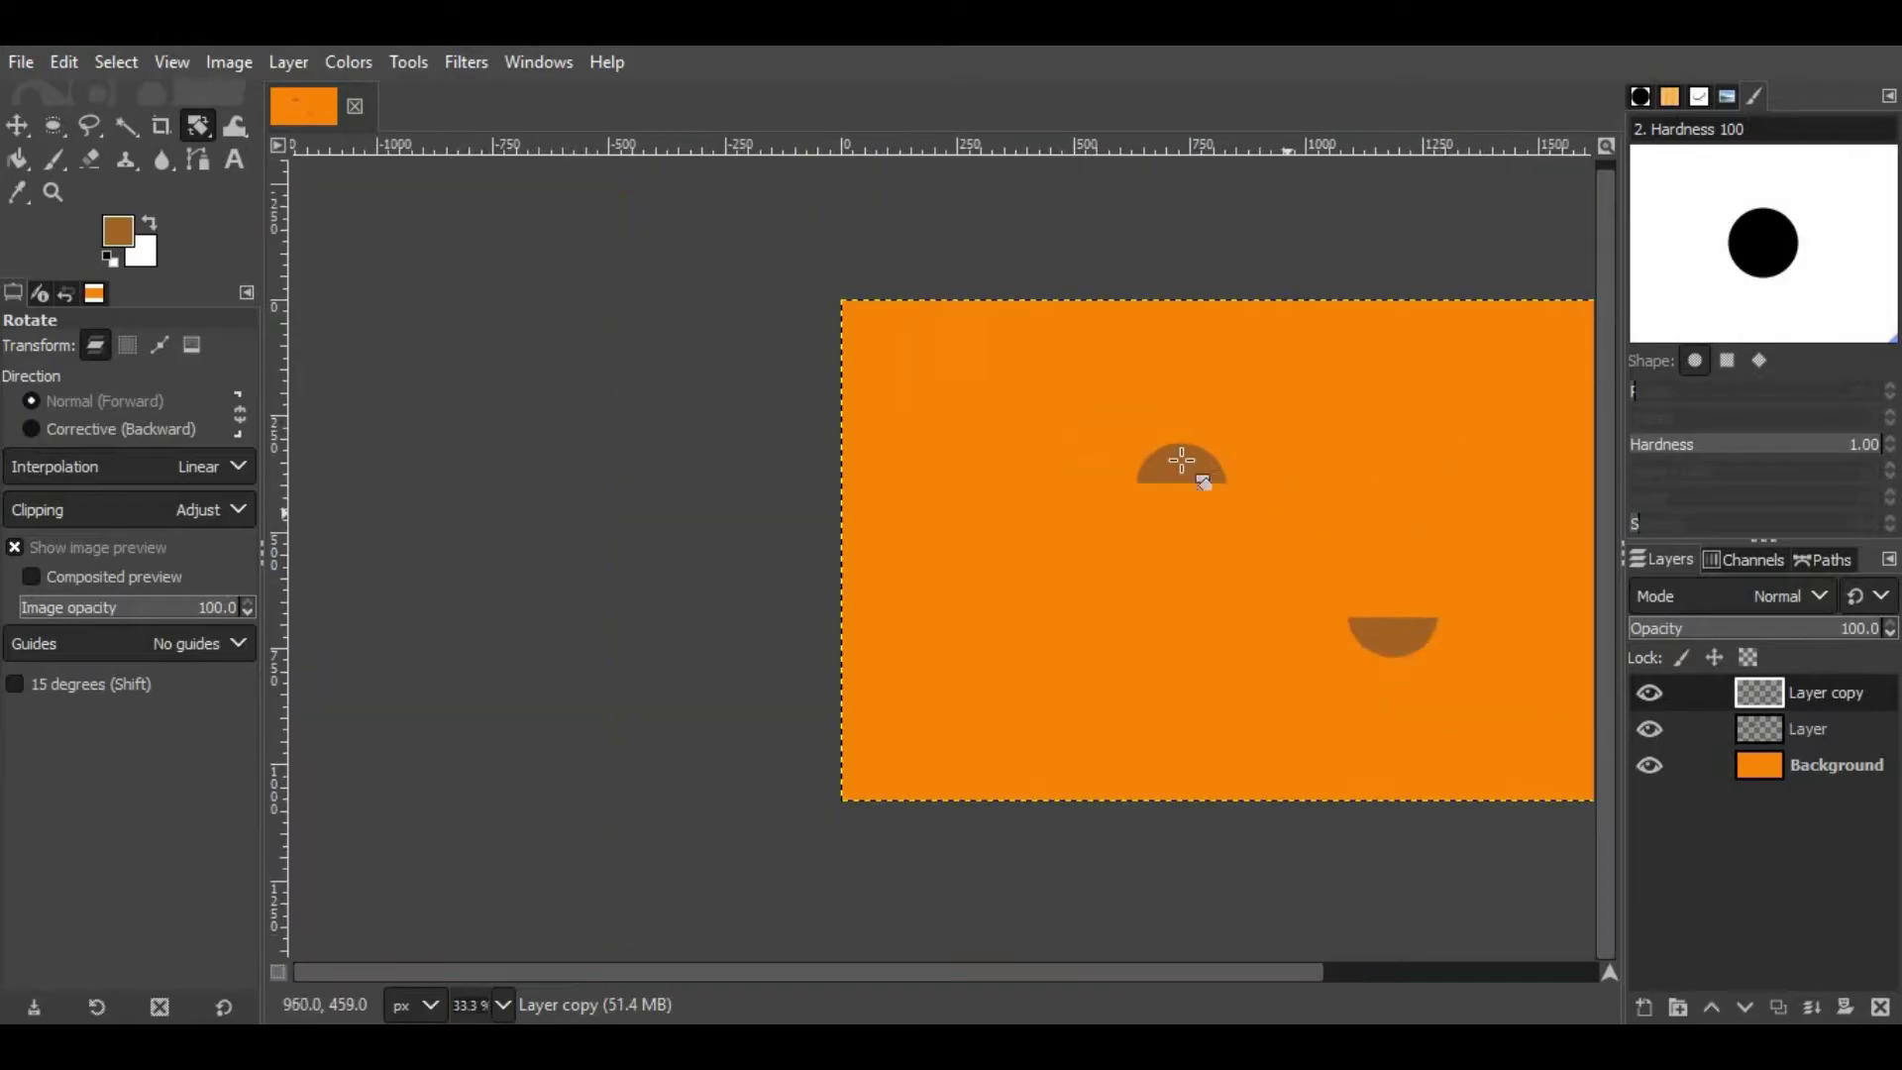
key("m")
left_click_drag(1387, 636, 1189, 558)
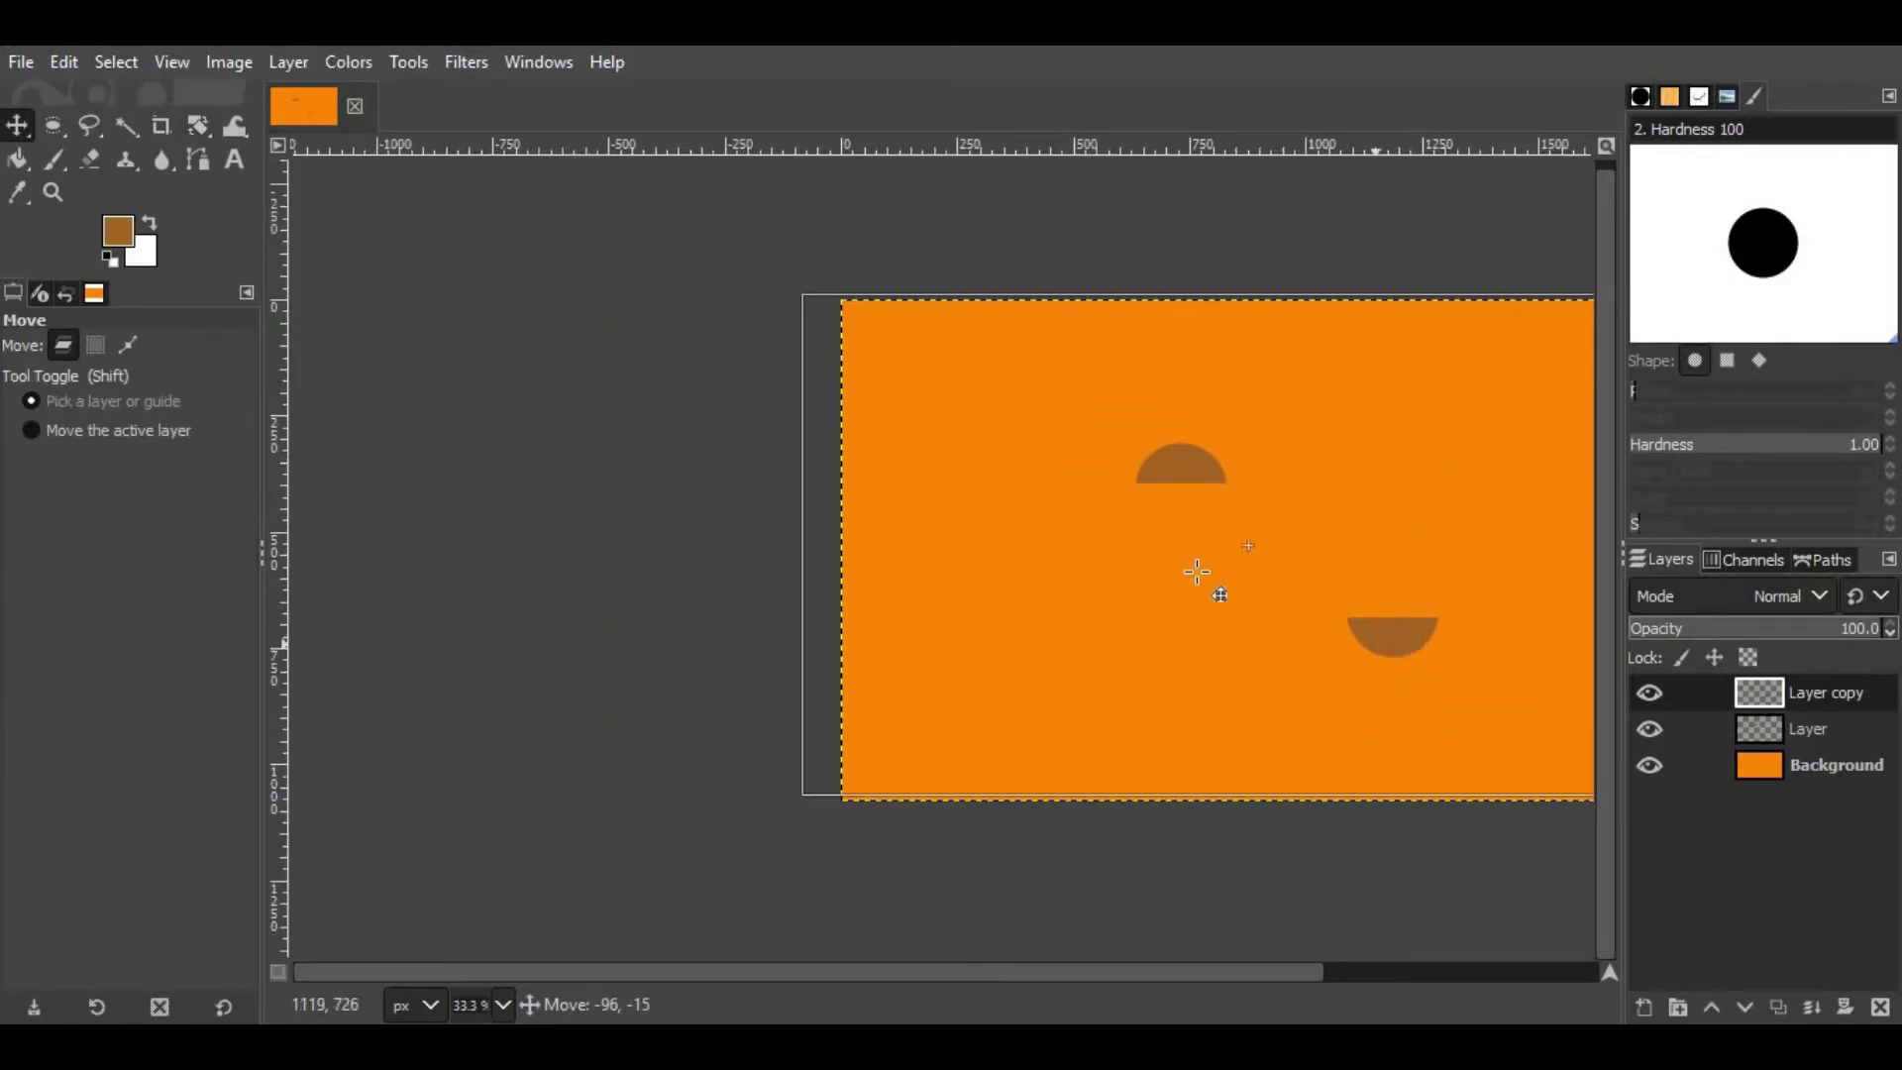
Step: Add a vertical guide at the half-circle's left edge and snap the copy onto it
scroll(1189, 558, "up", 4)
scroll(1097, 382, "up", 2)
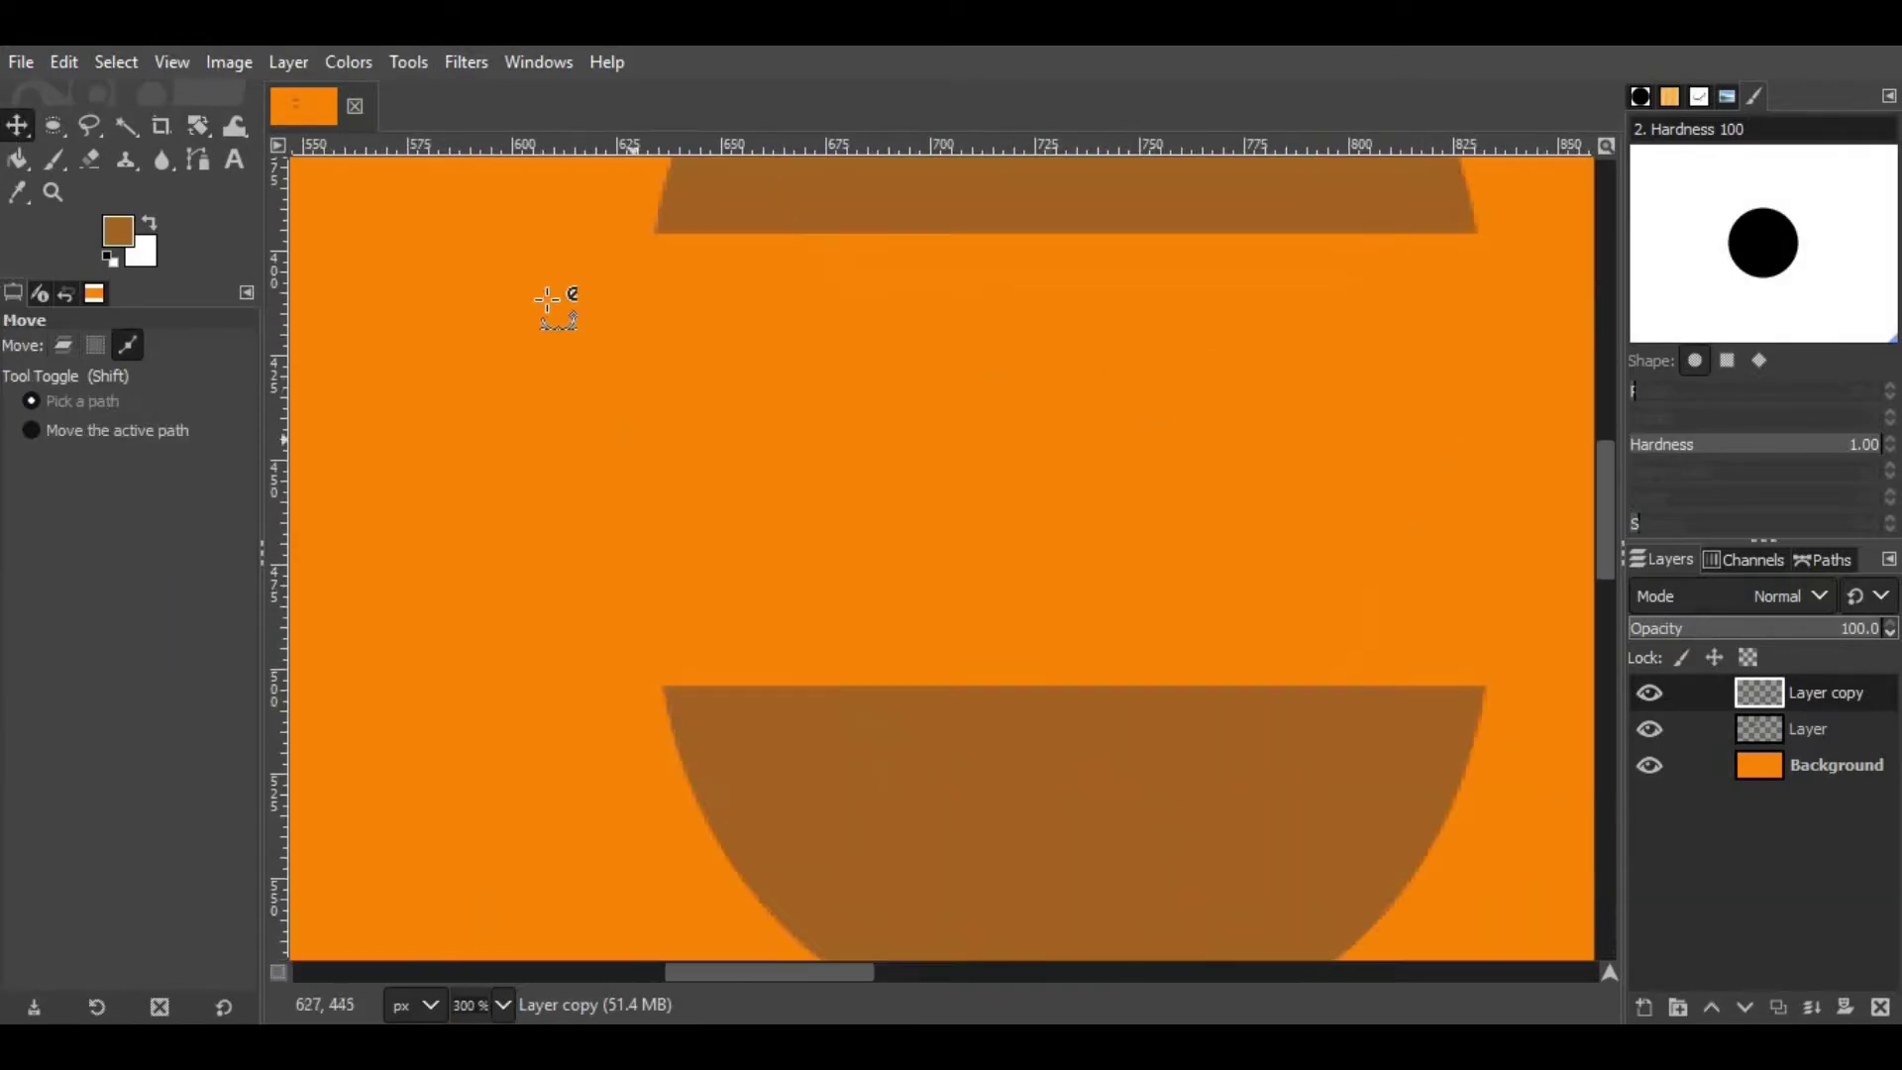
scroll(738, 220, "up", 2)
scroll(839, 606, "up", 3)
left_click_drag(287, 500, 823, 594)
scroll(891, 634, "down", 5)
scroll(882, 424, "up", 1)
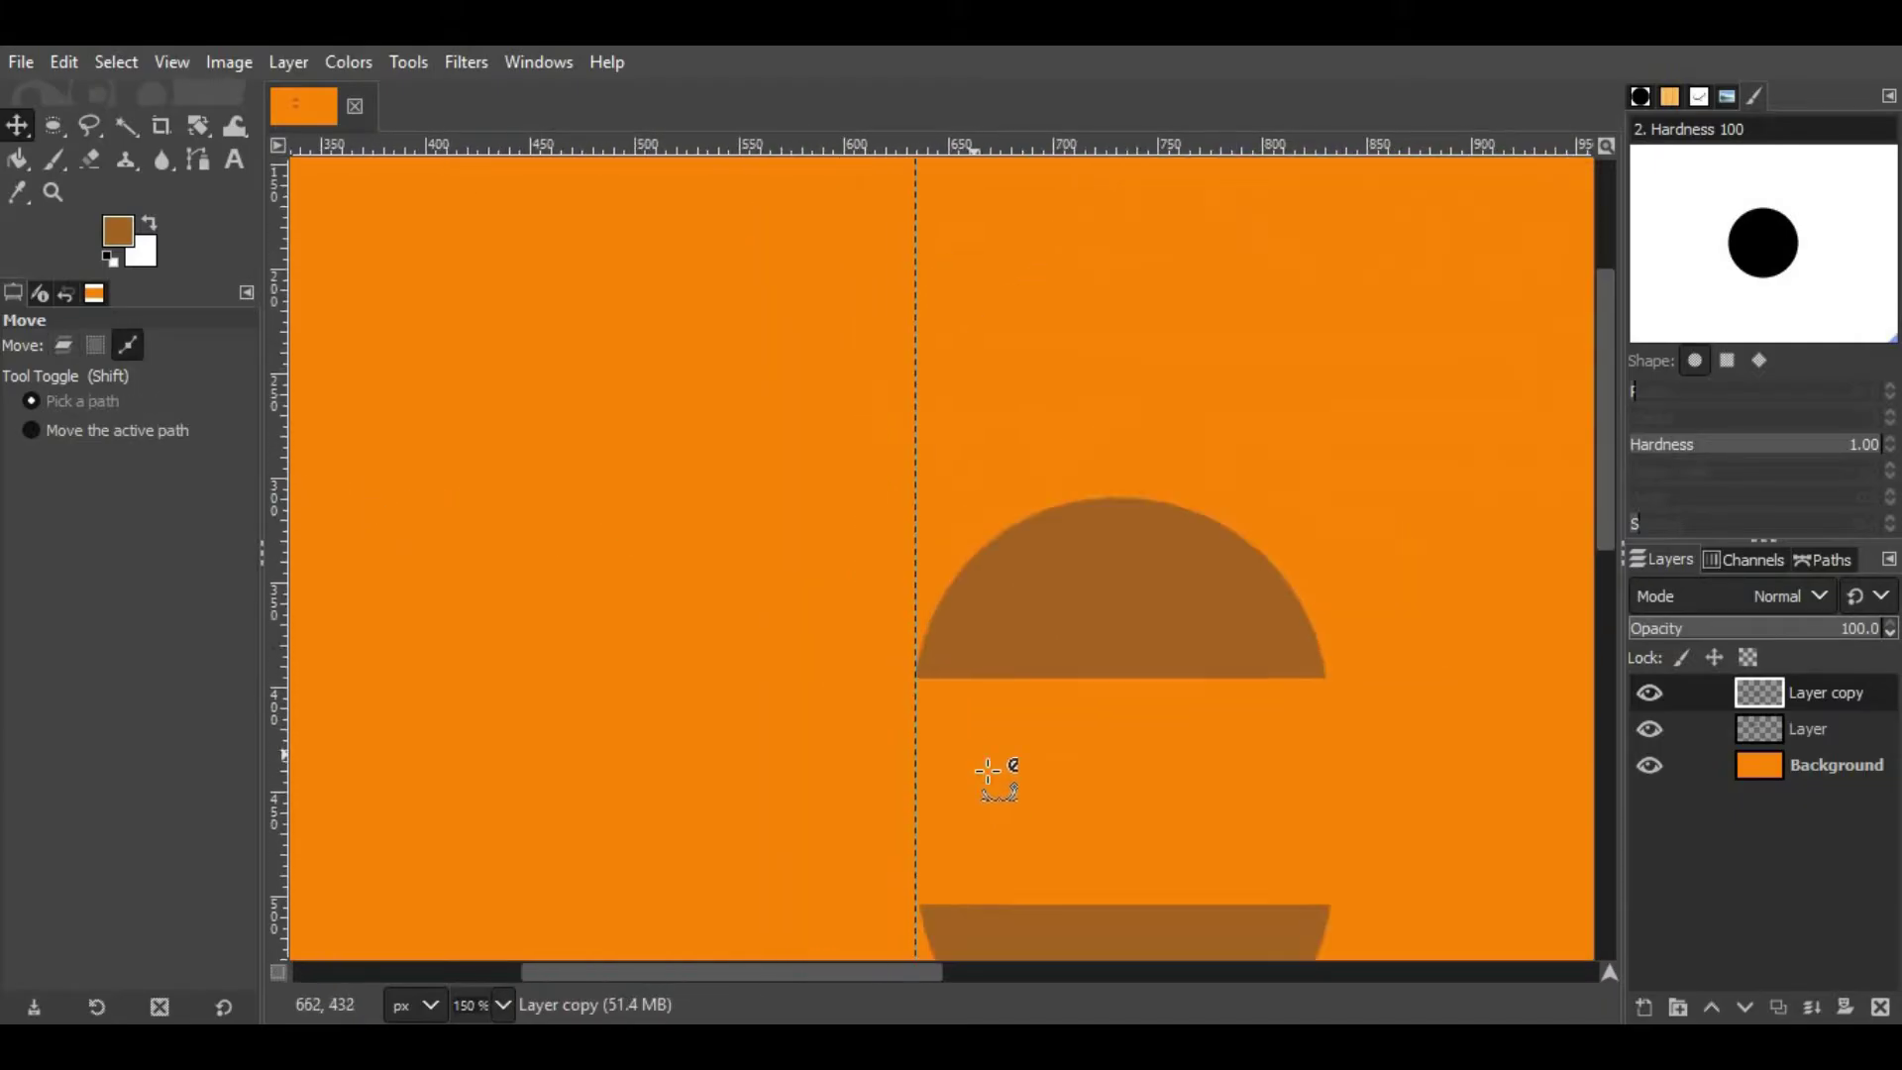
scroll(849, 544, "up", 2)
scroll(670, 539, "up", 2)
scroll(769, 502, "up", 1)
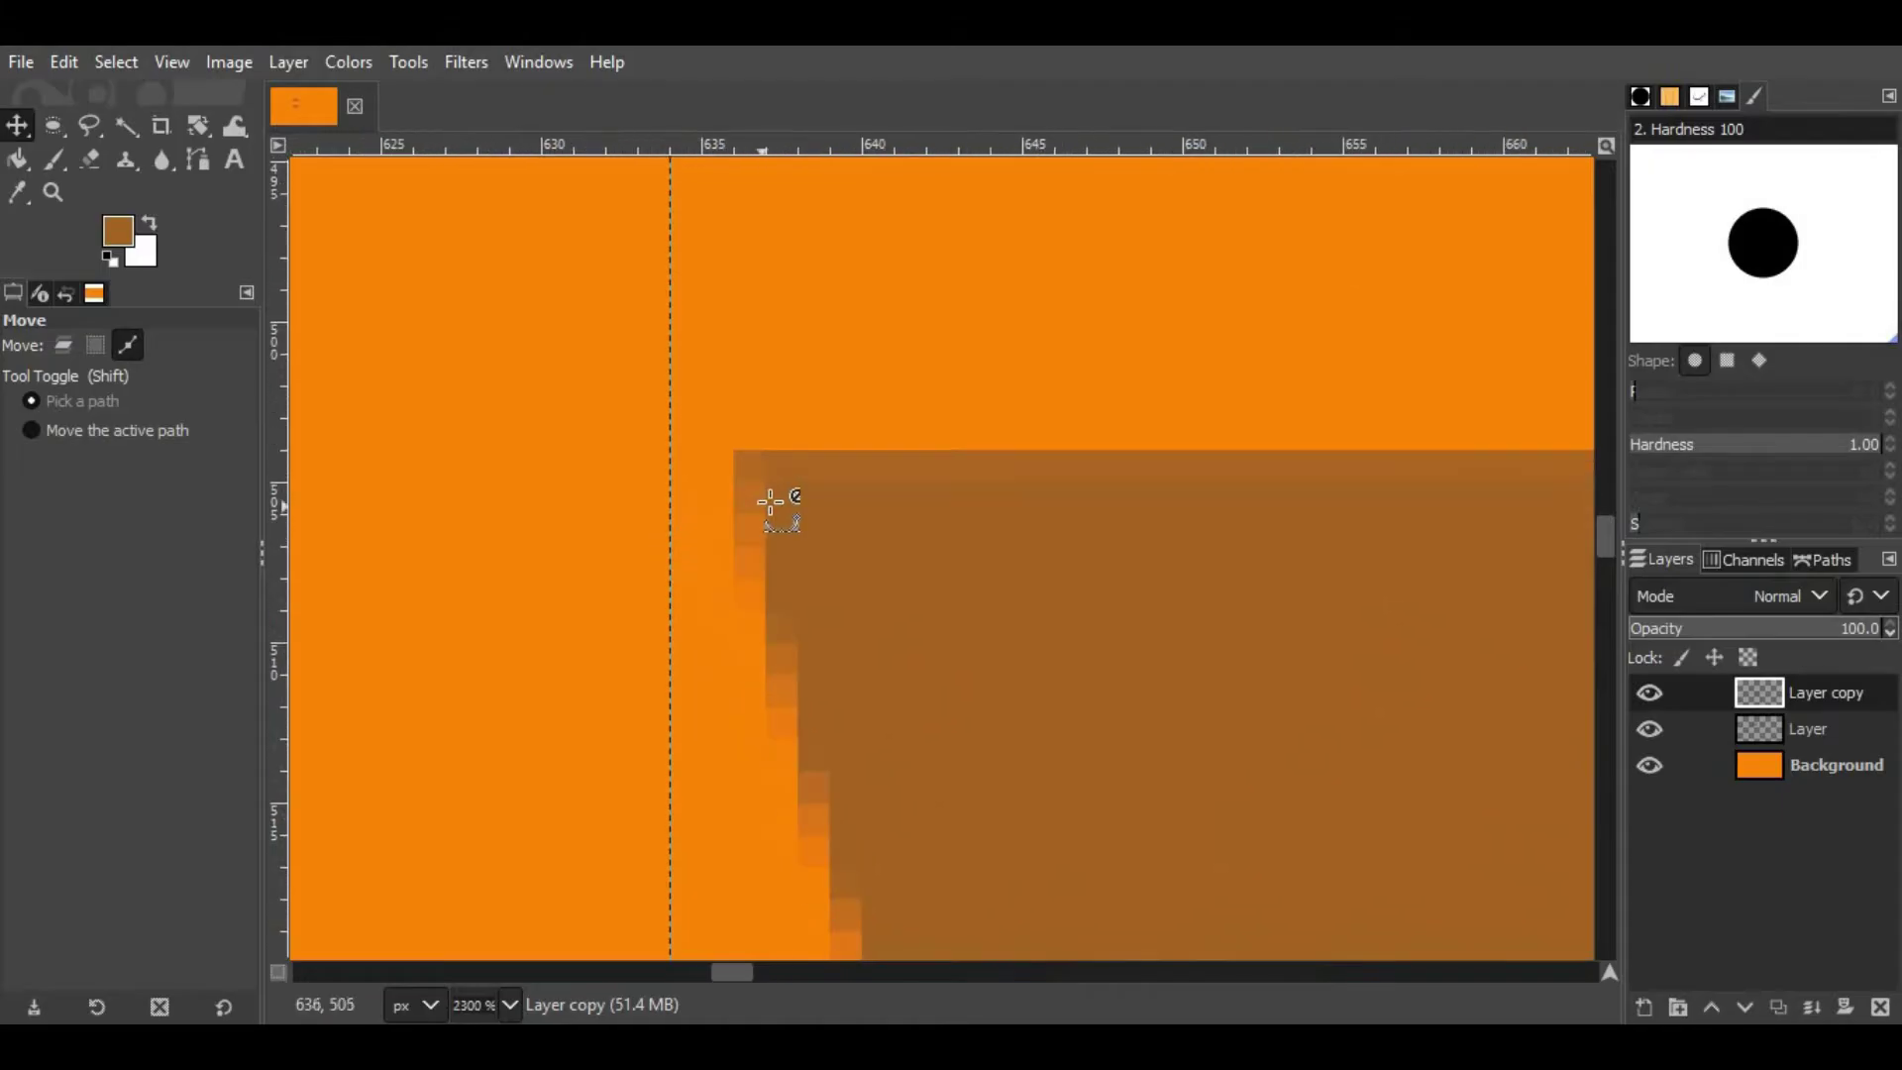
scroll(769, 502, "up", 2)
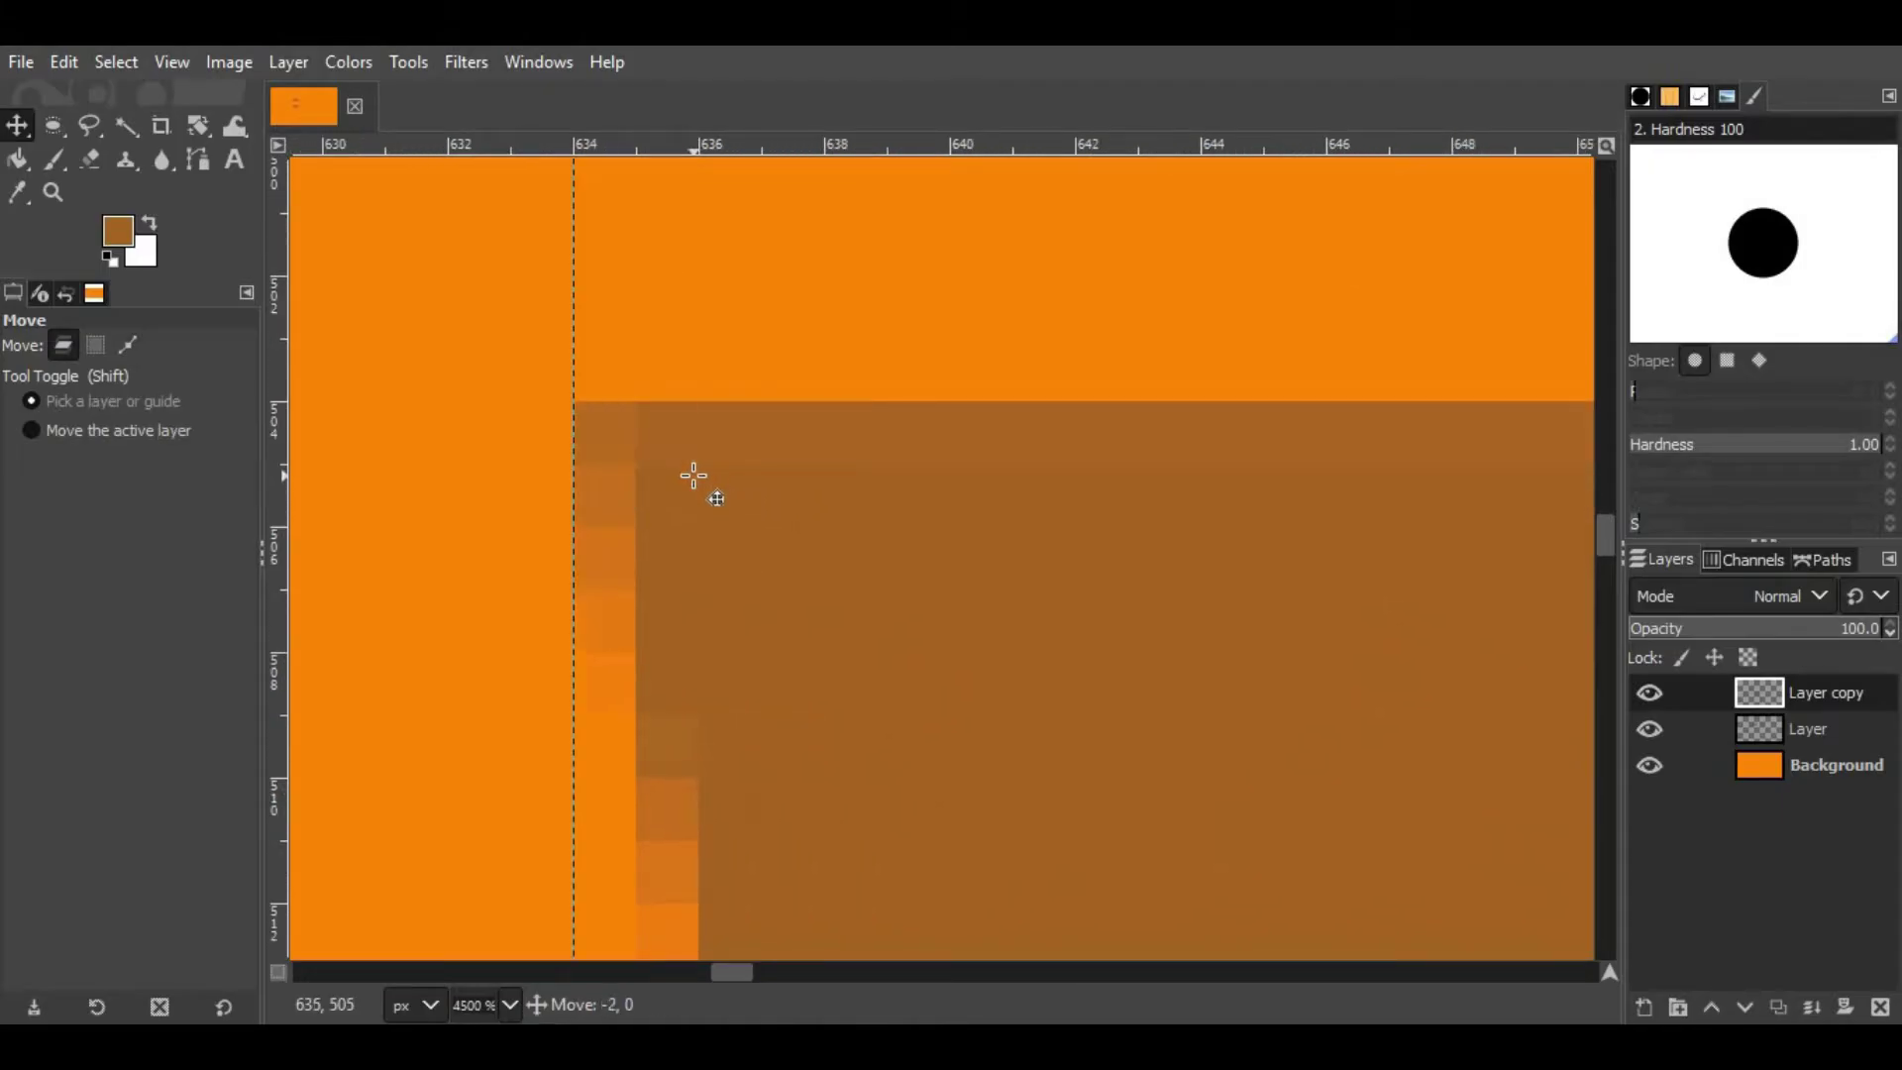
left_click_drag(764, 484, 692, 476)
Step: Remove that guide and place a new vertical guide at x 633
scroll(988, 534, "down", 6)
scroll(988, 534, "down", 5)
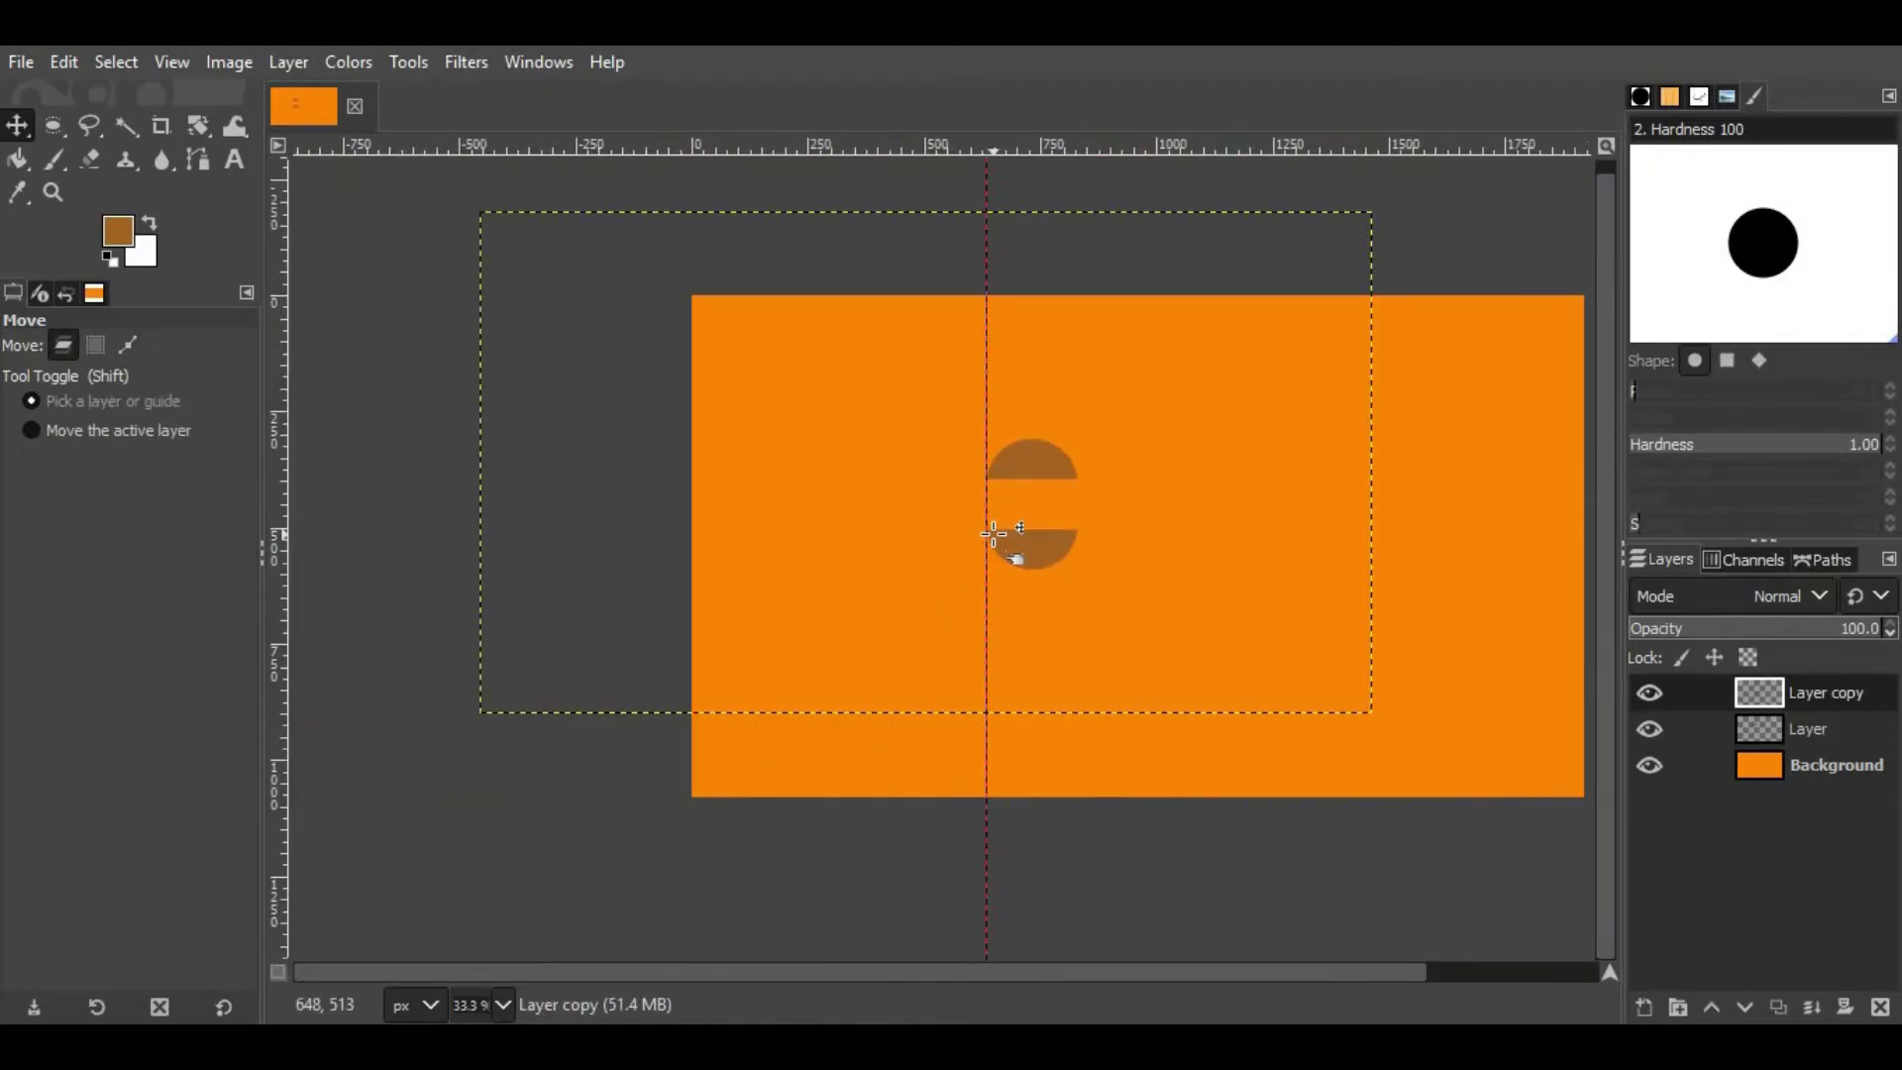
left_click_drag(985, 539, 102, 578)
scroll(1080, 510, "up", 2)
scroll(1130, 544, "up", 3)
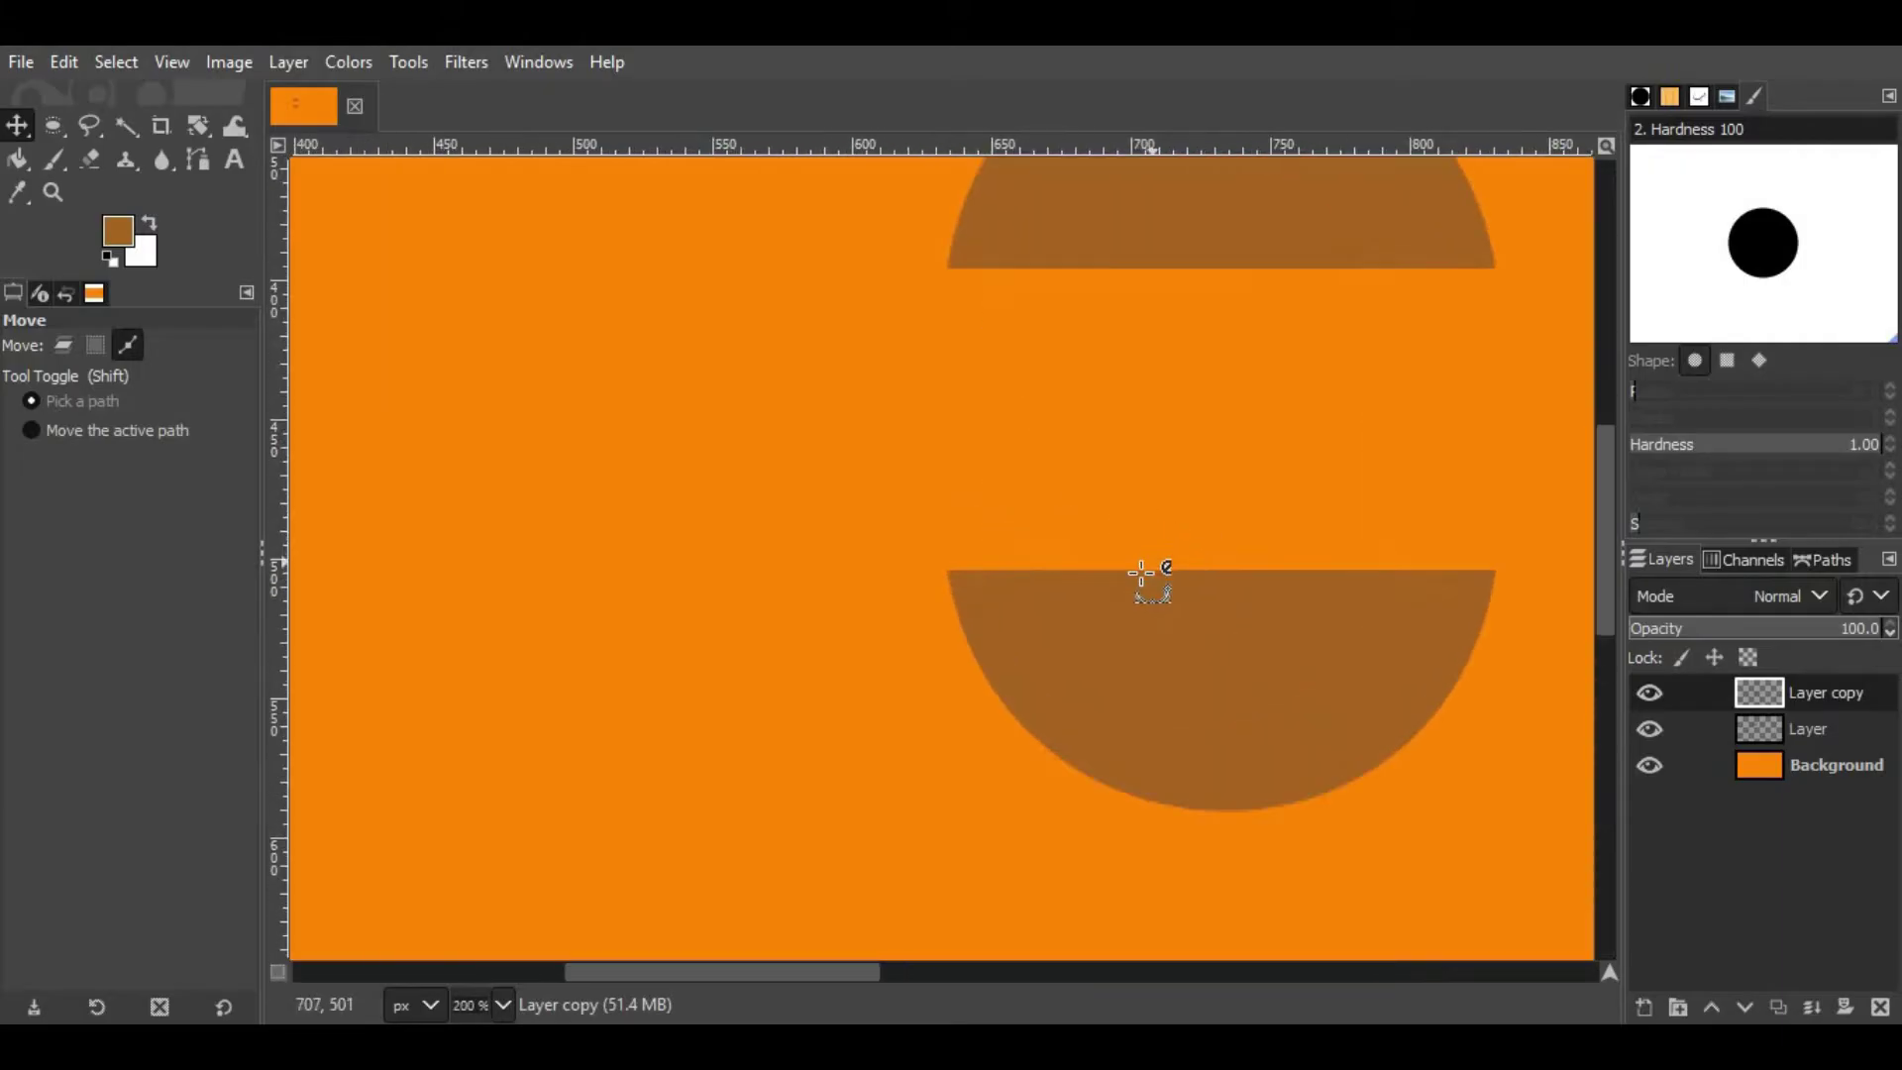
scroll(1147, 574, "up", 2)
mouse_move(273, 513)
left_mouse_down()
mouse_move(751, 582)
mouse_move(845, 505)
mouse_move(856, 442)
left_mouse_up()
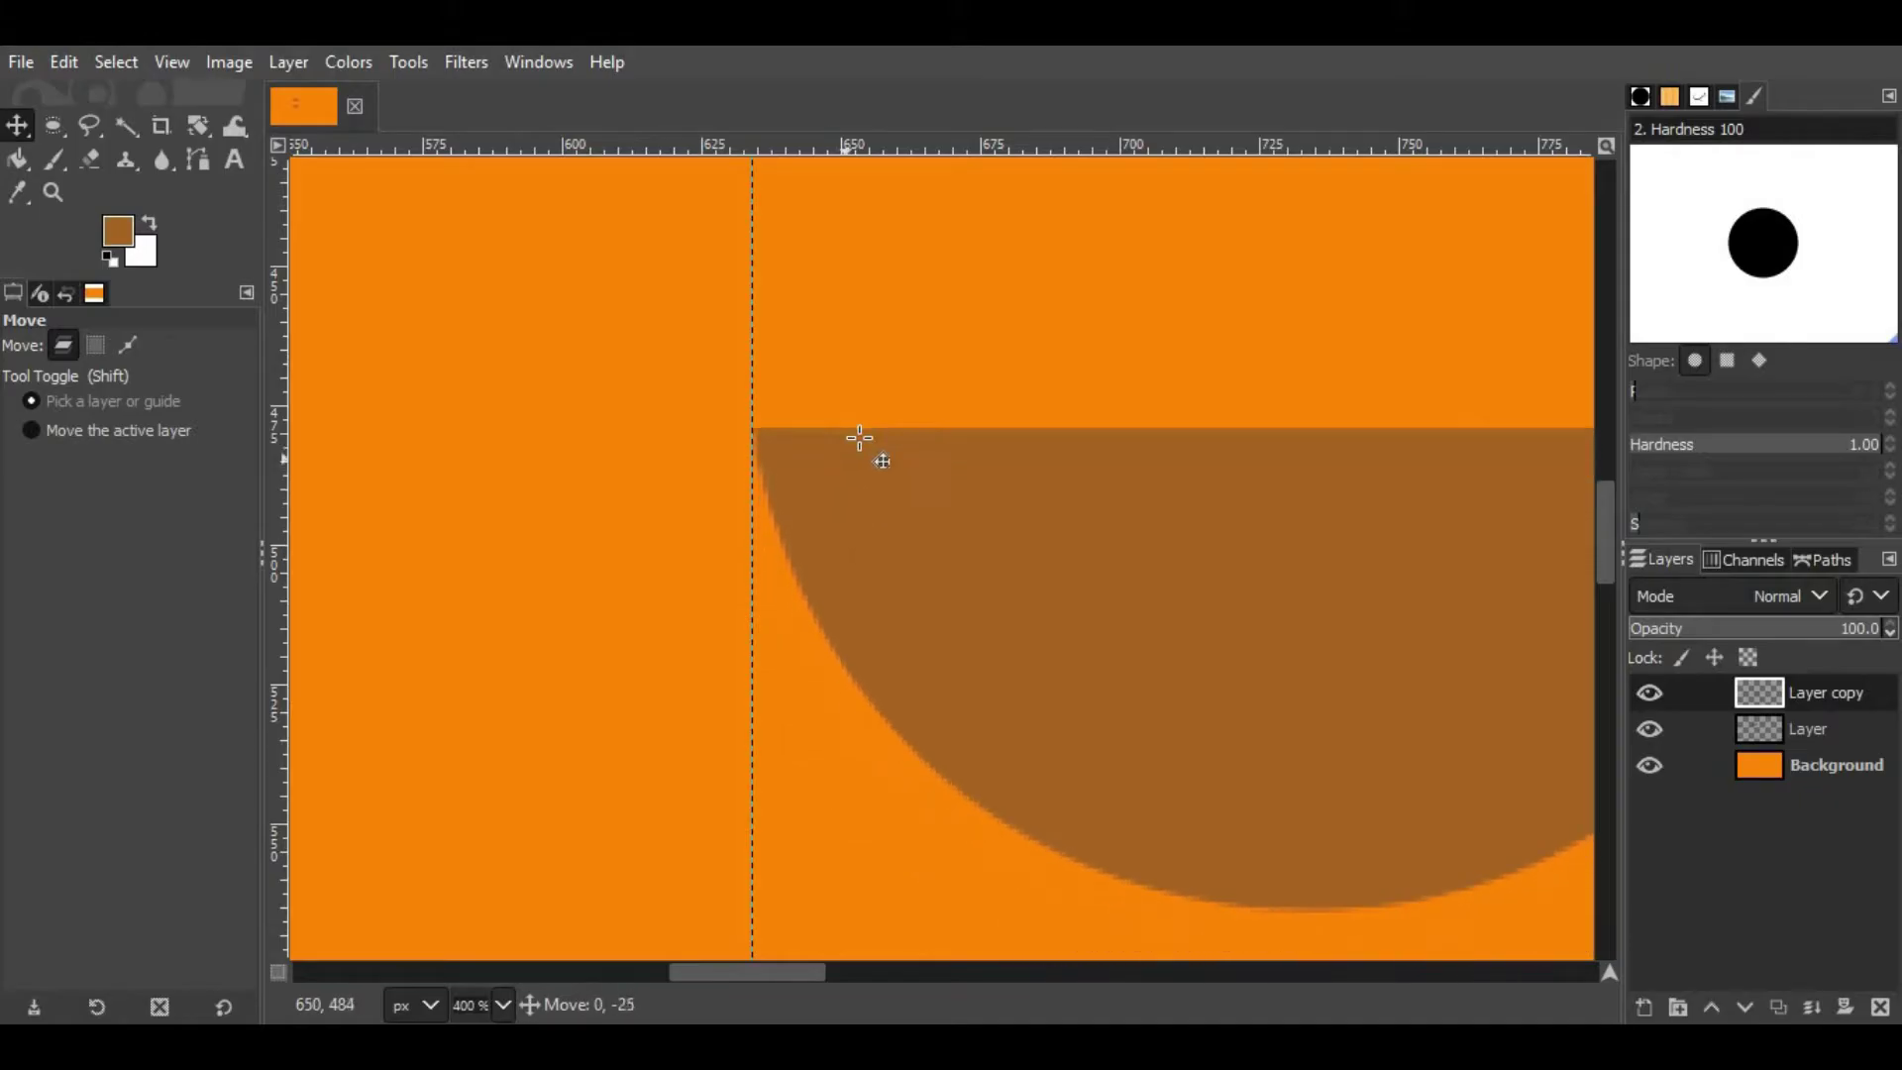
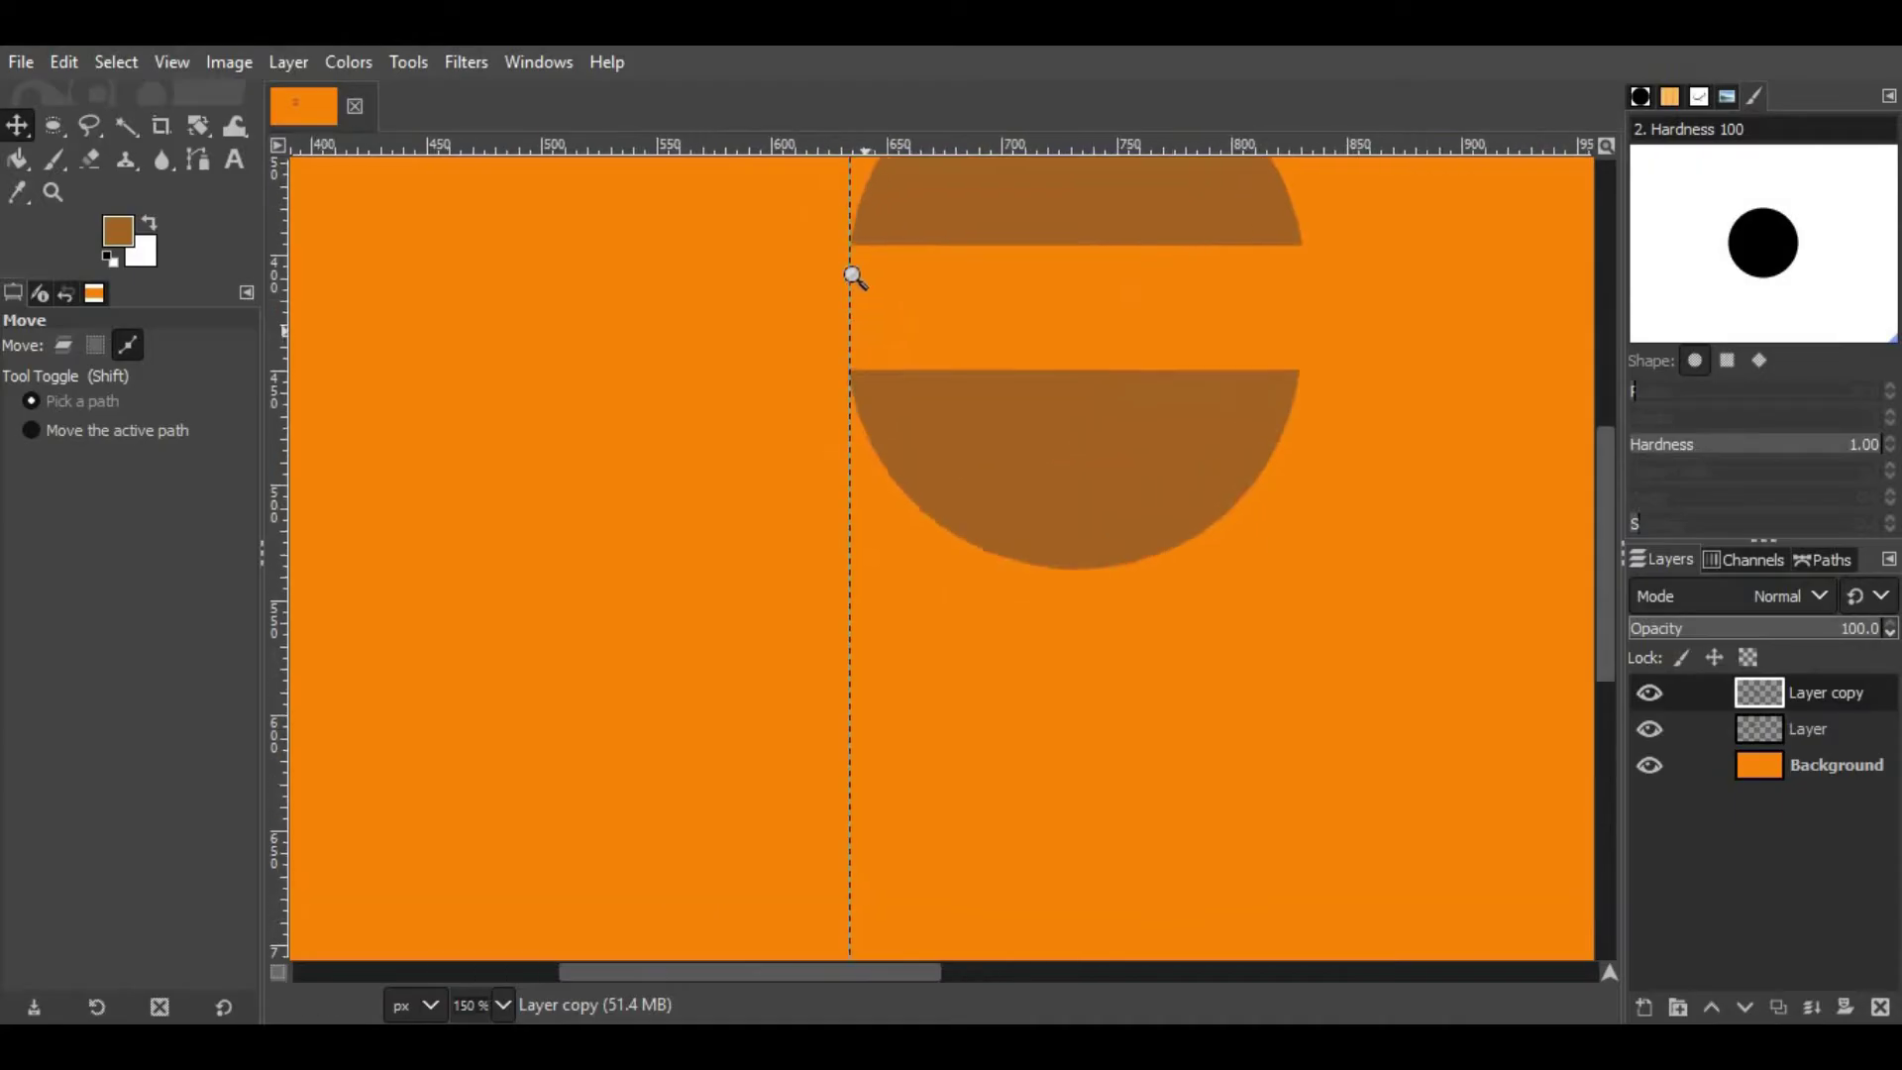
scroll(848, 637, "up", 5)
Step: Nudge Layer copy 1 px right so the half-circle's left edge snaps onto the vertical guide
left_click_drag(934, 615, 941, 612)
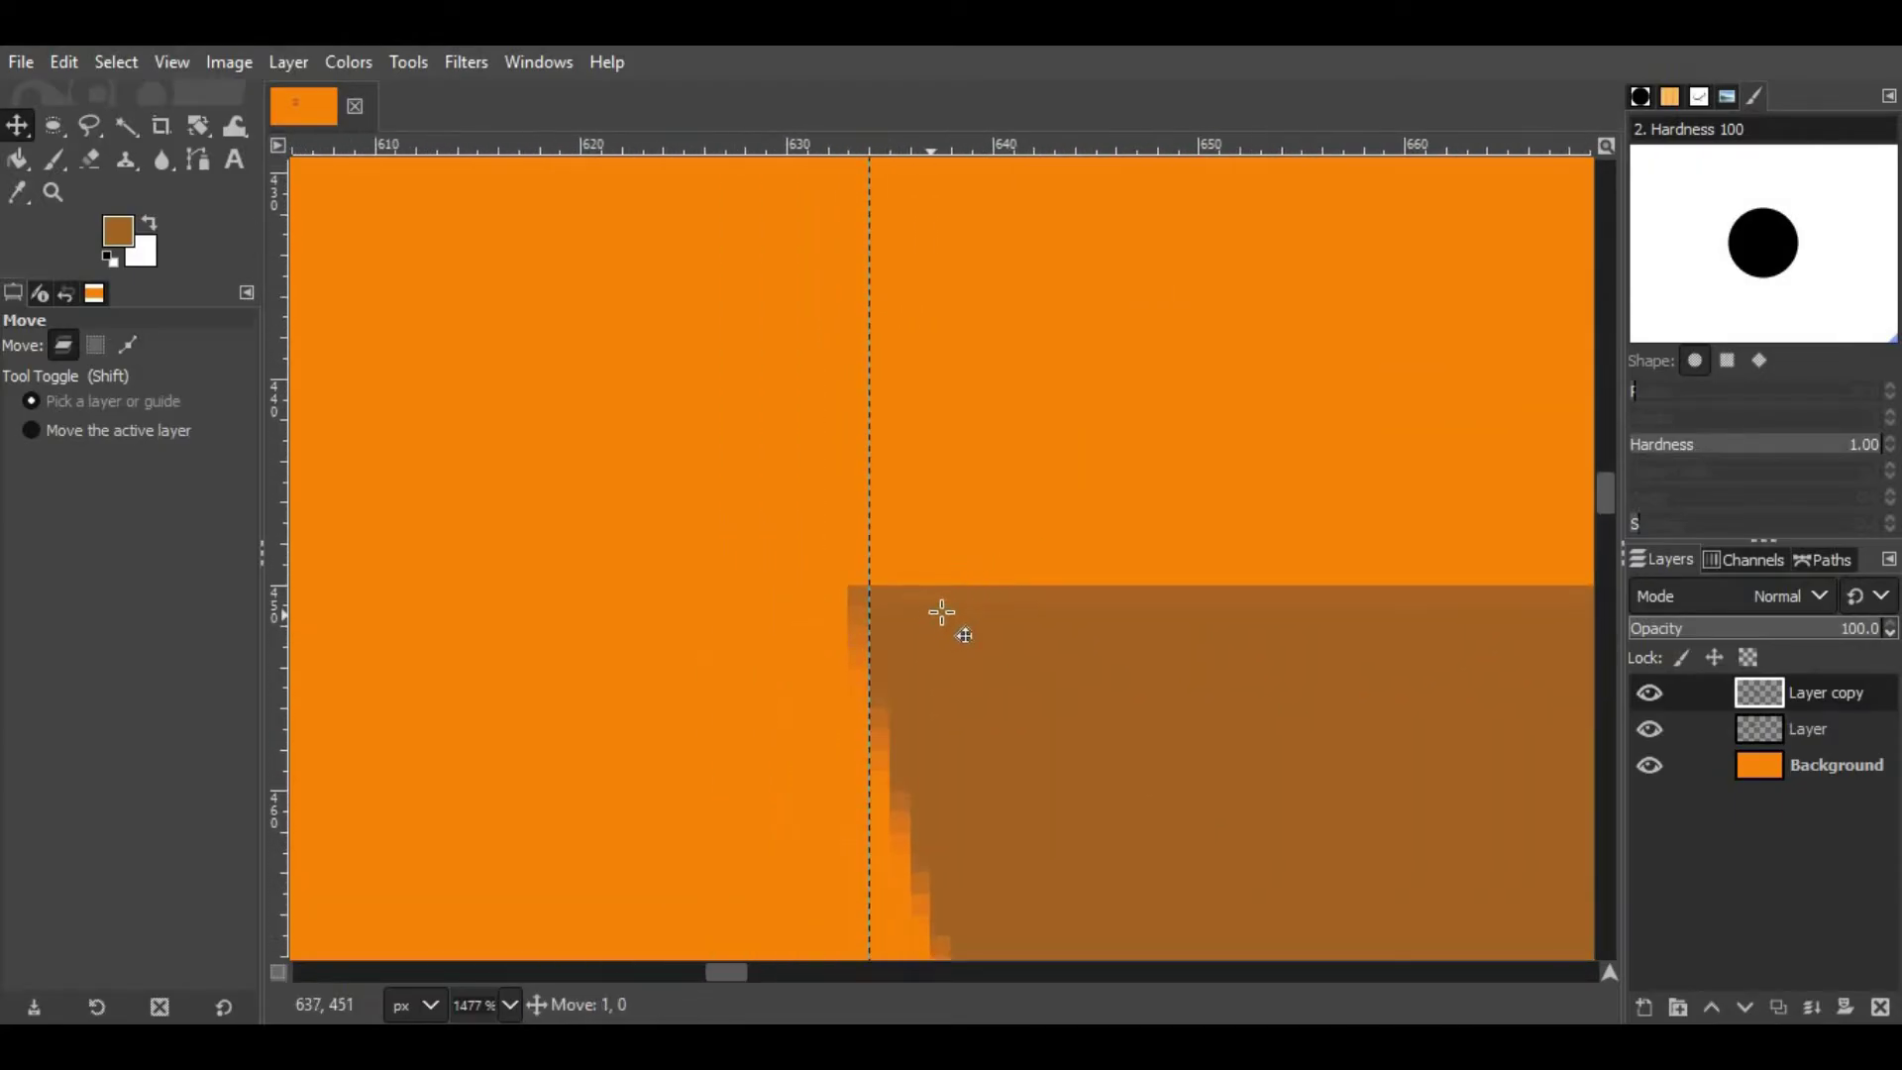
scroll(1008, 601, "down", 3)
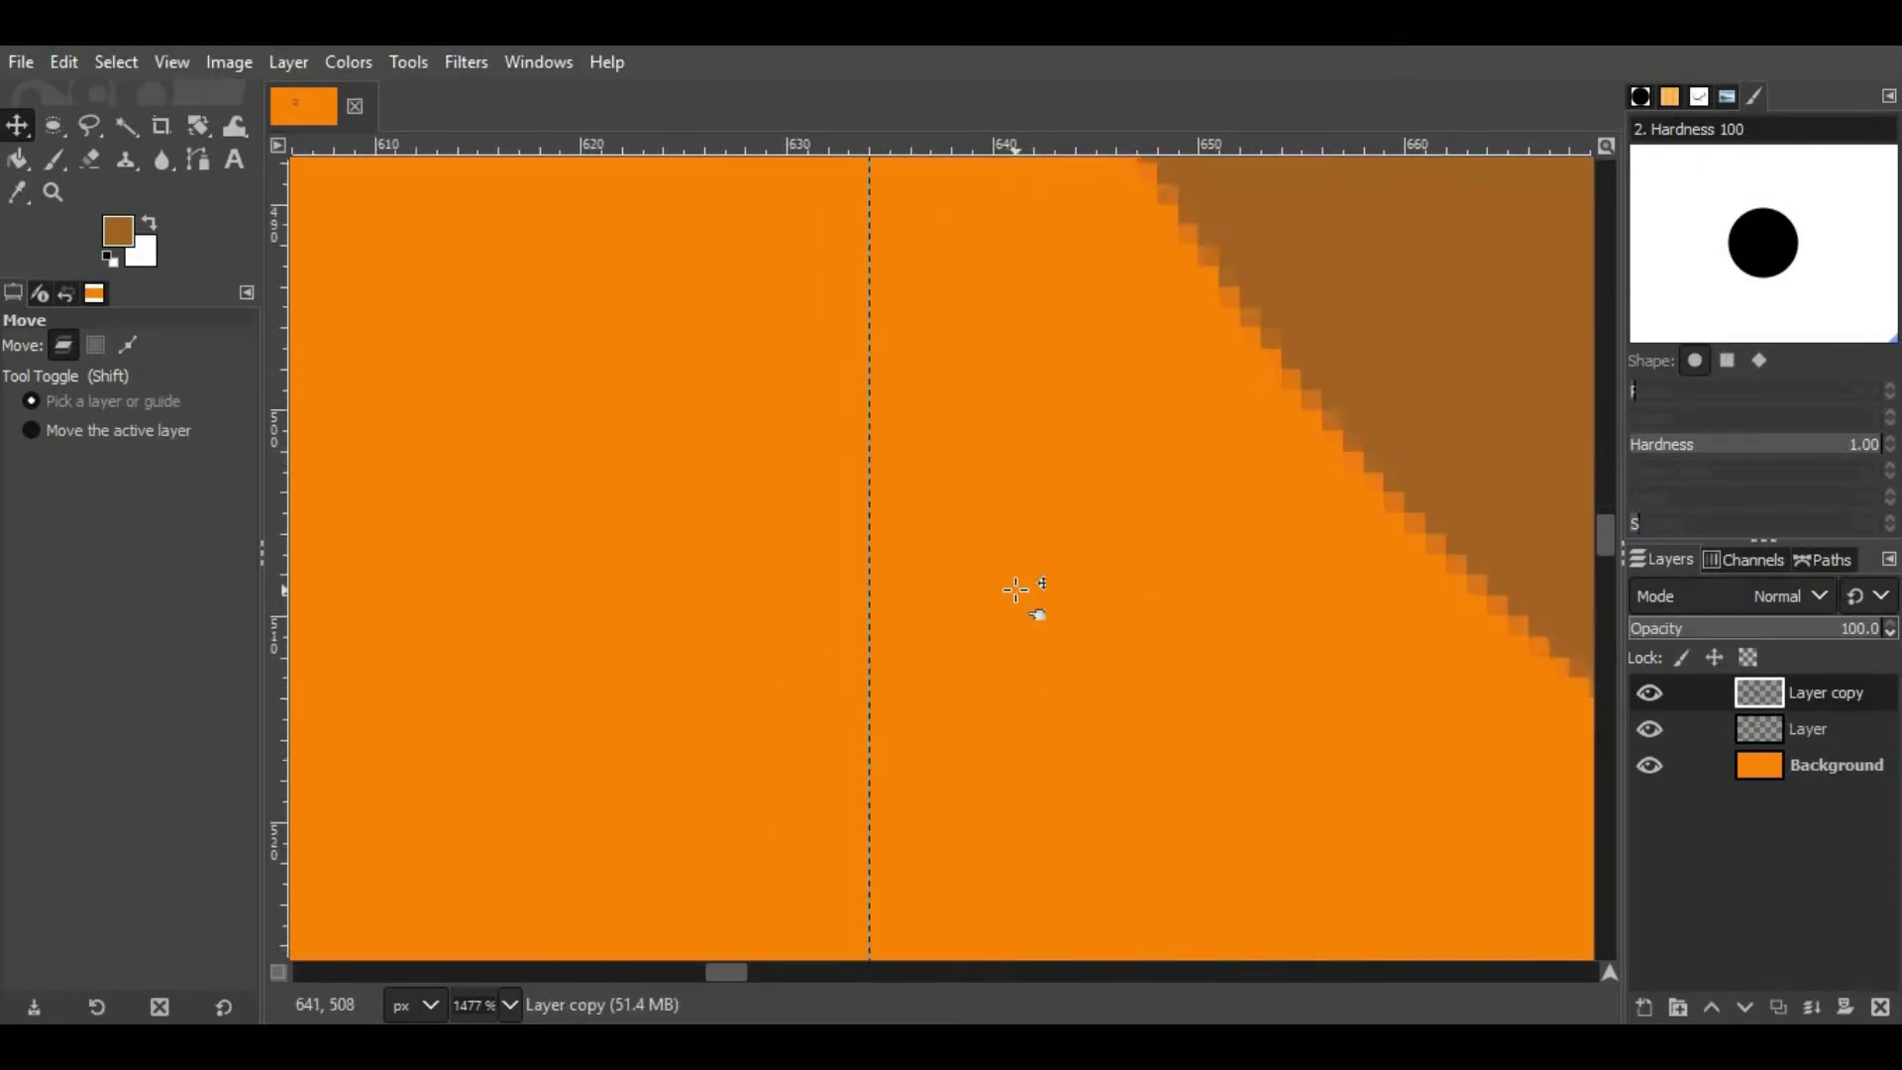
scroll(889, 527, "up", 2)
scroll(1146, 517, "down", 3)
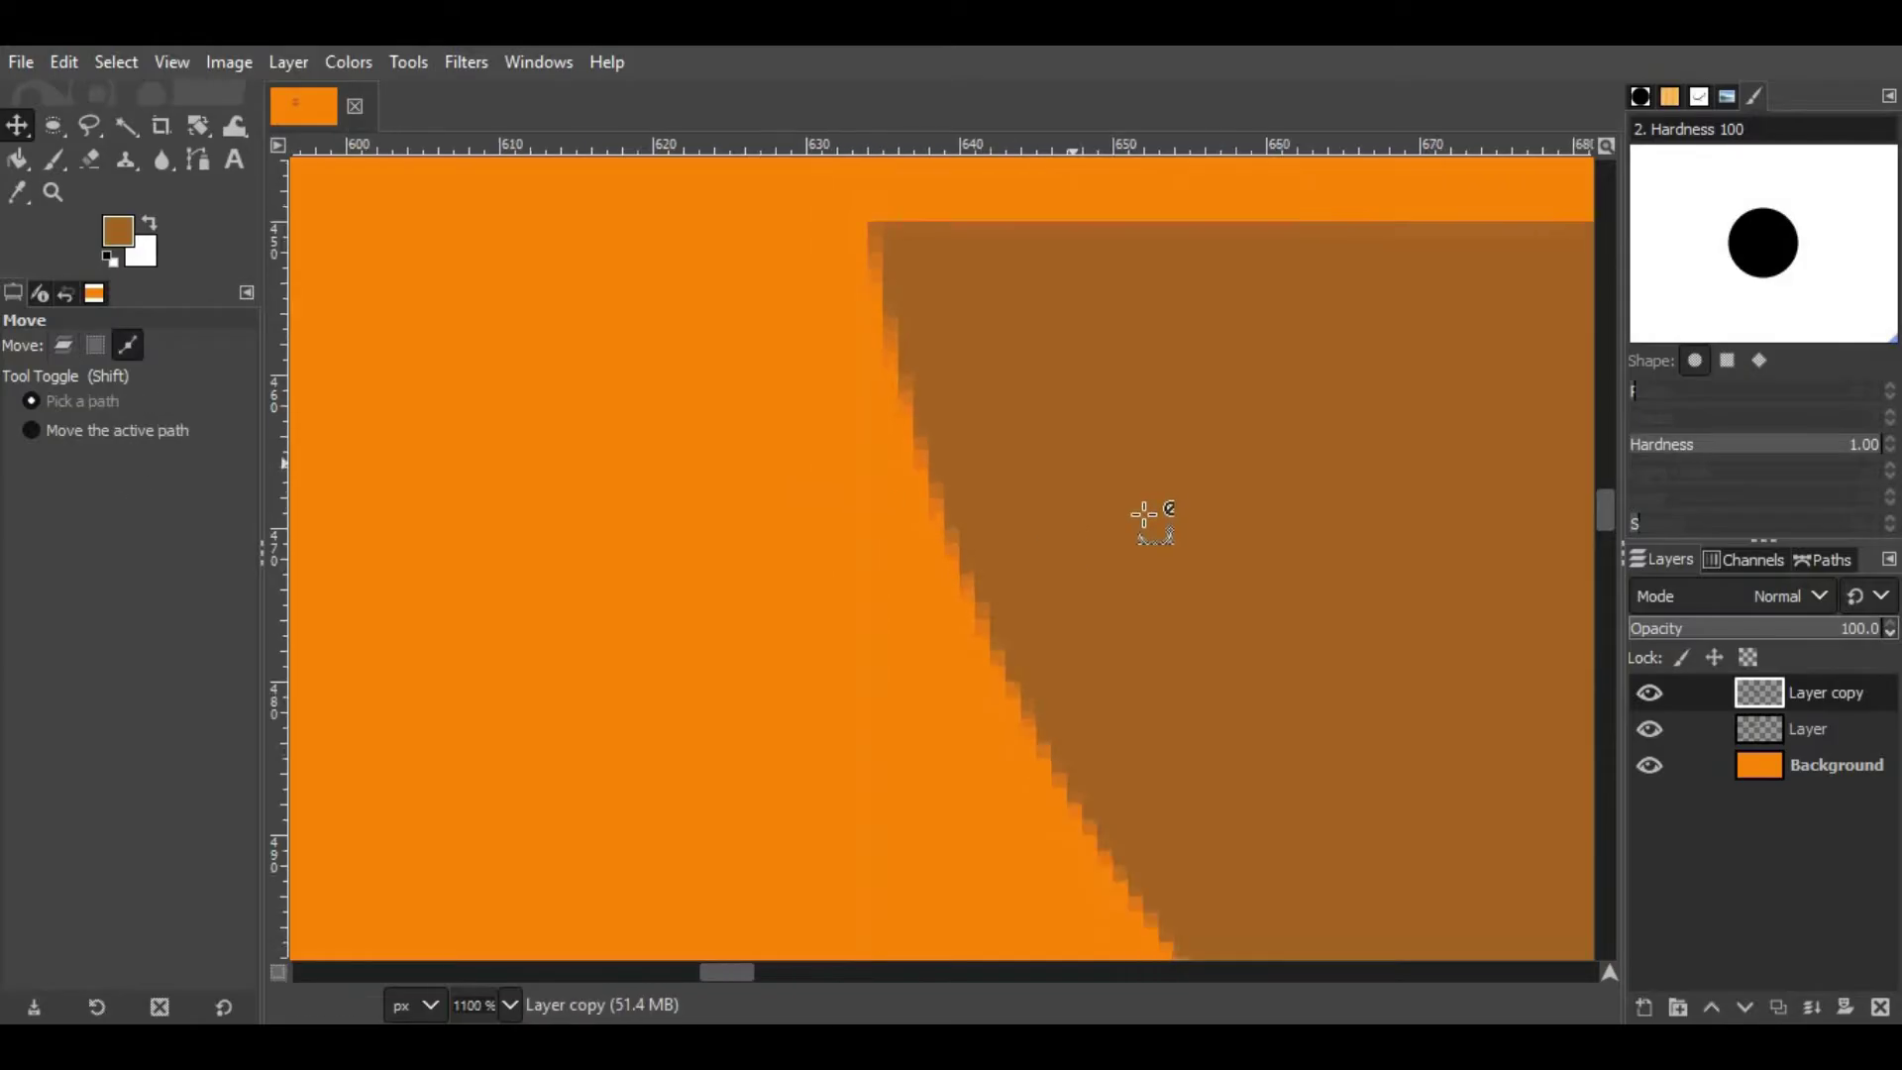
scroll(1147, 518, "down", 5)
scroll(1090, 574, "down", 2)
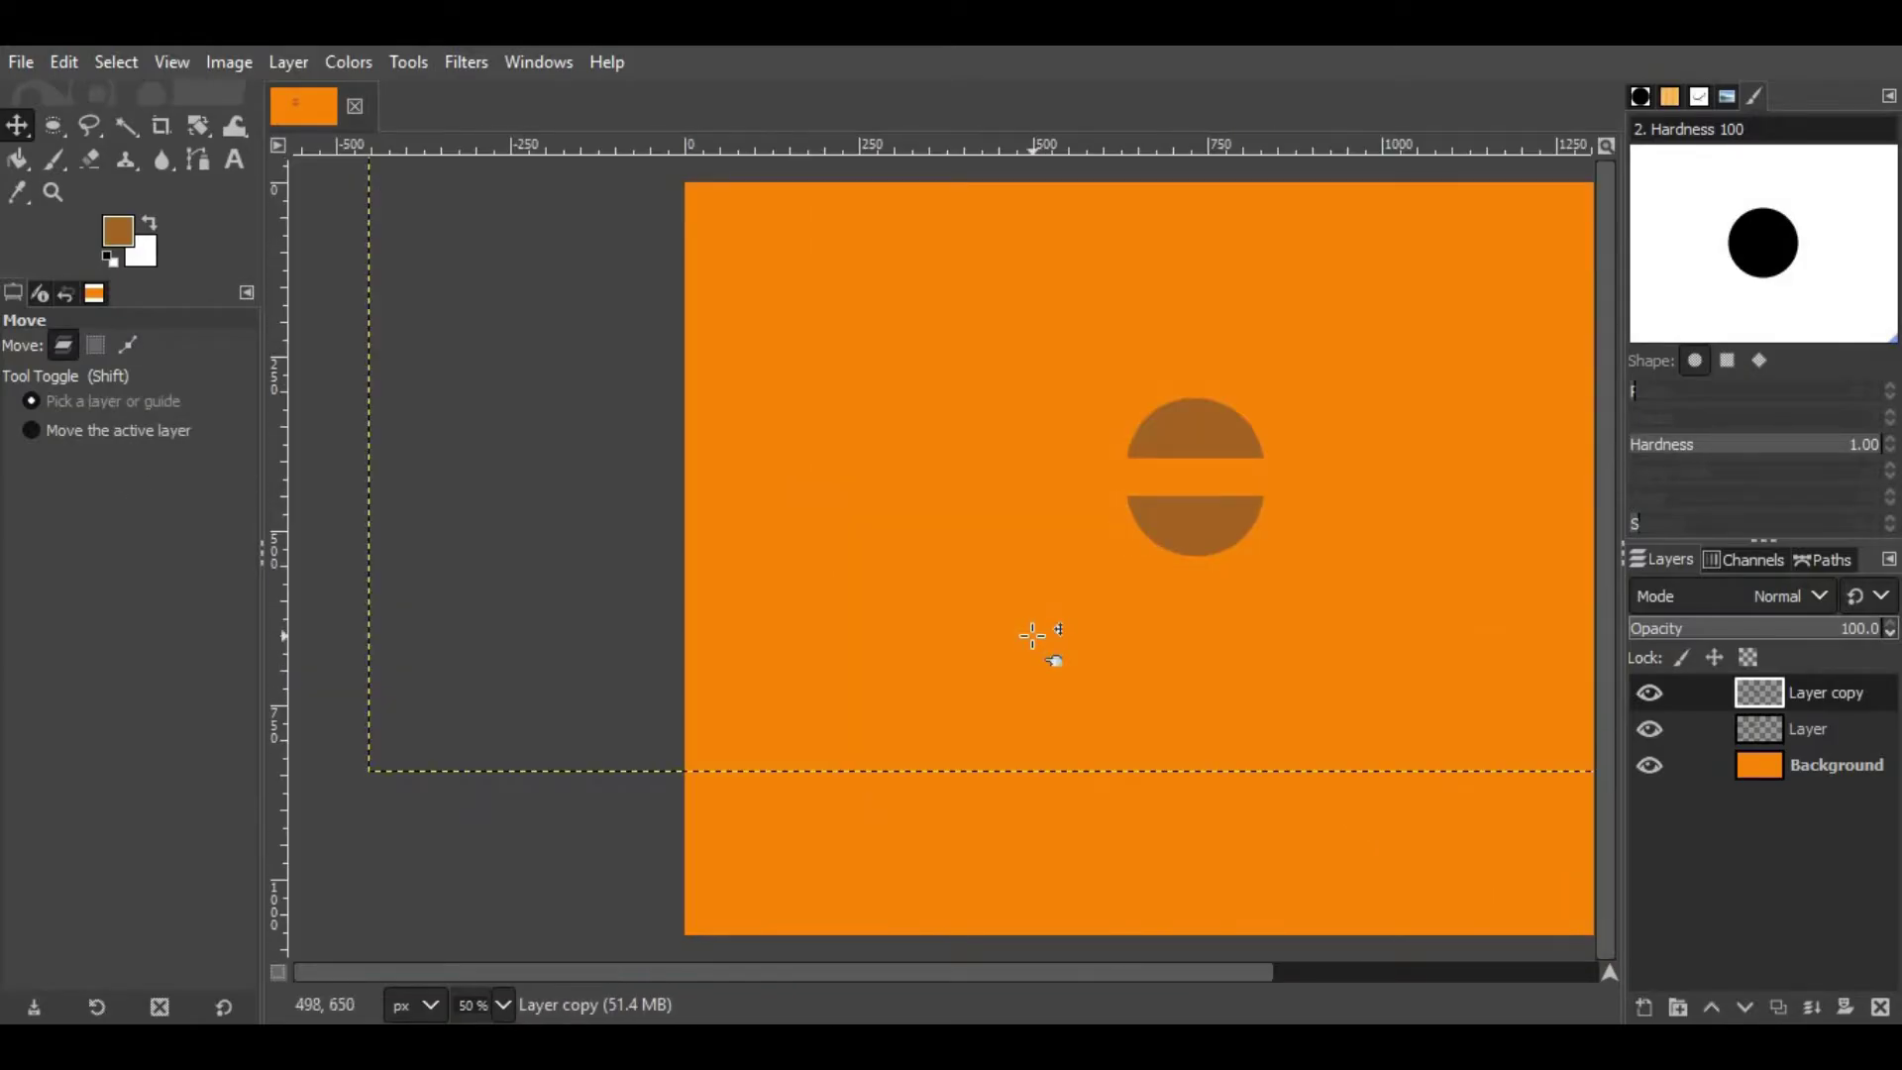
scroll(1329, 466, "up", 3)
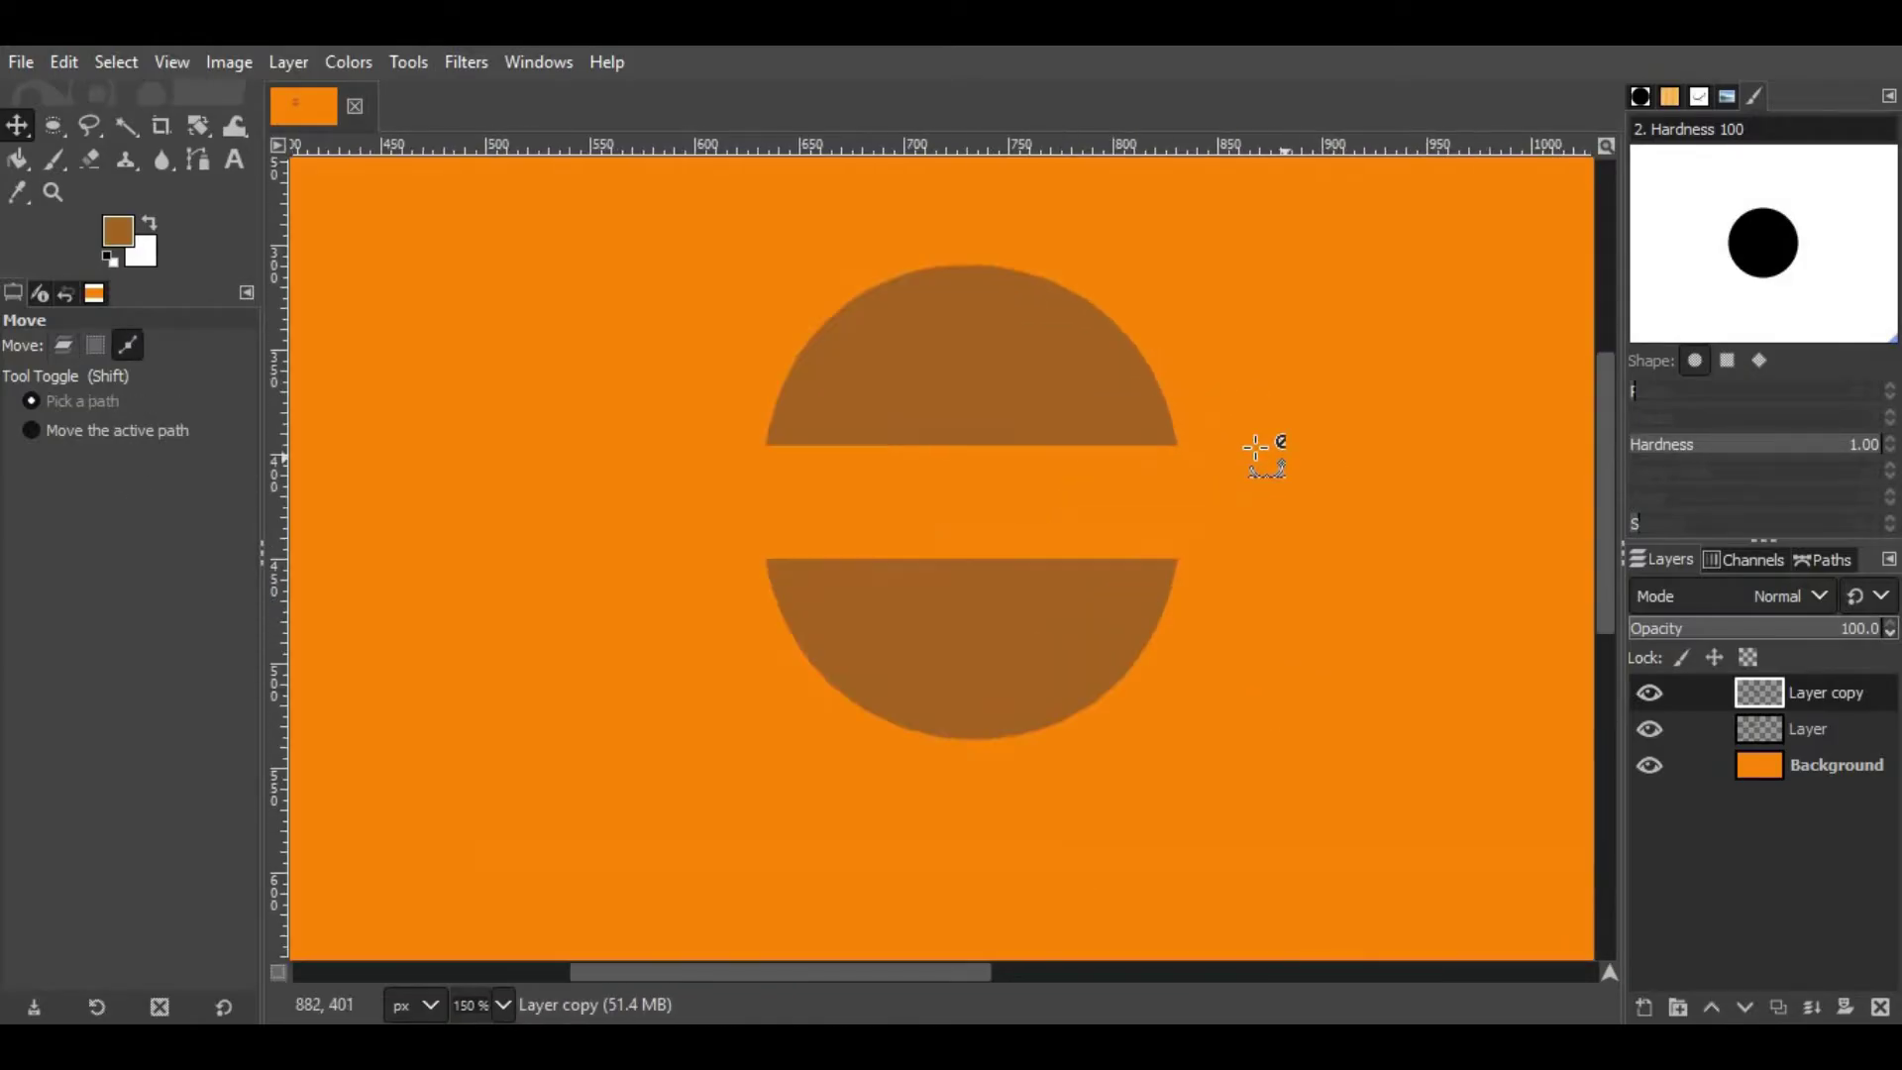
scroll(1261, 450, "up", 2)
left_click(235, 161)
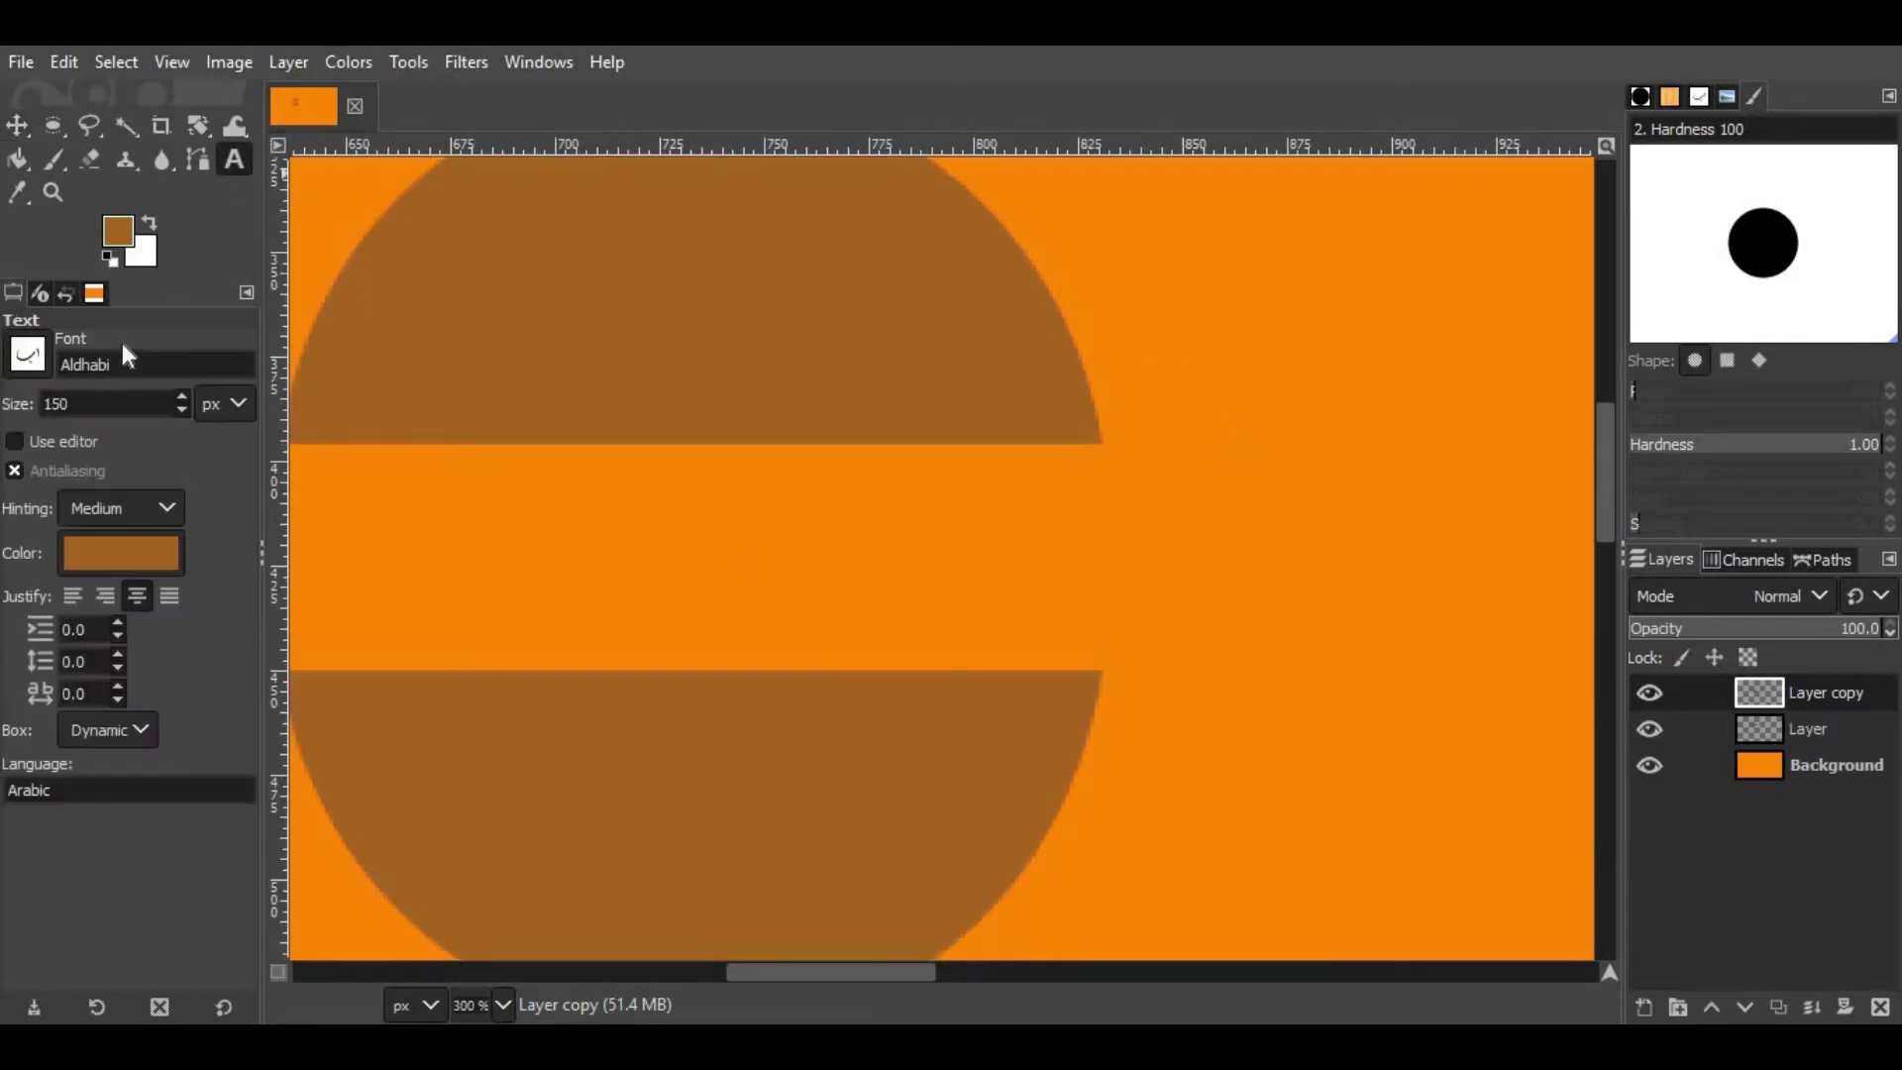
Step: Switch input to Arabic, type محمد right of the circle, then erase it
key("super+space")
key("super+space")
left_click(1100, 448)
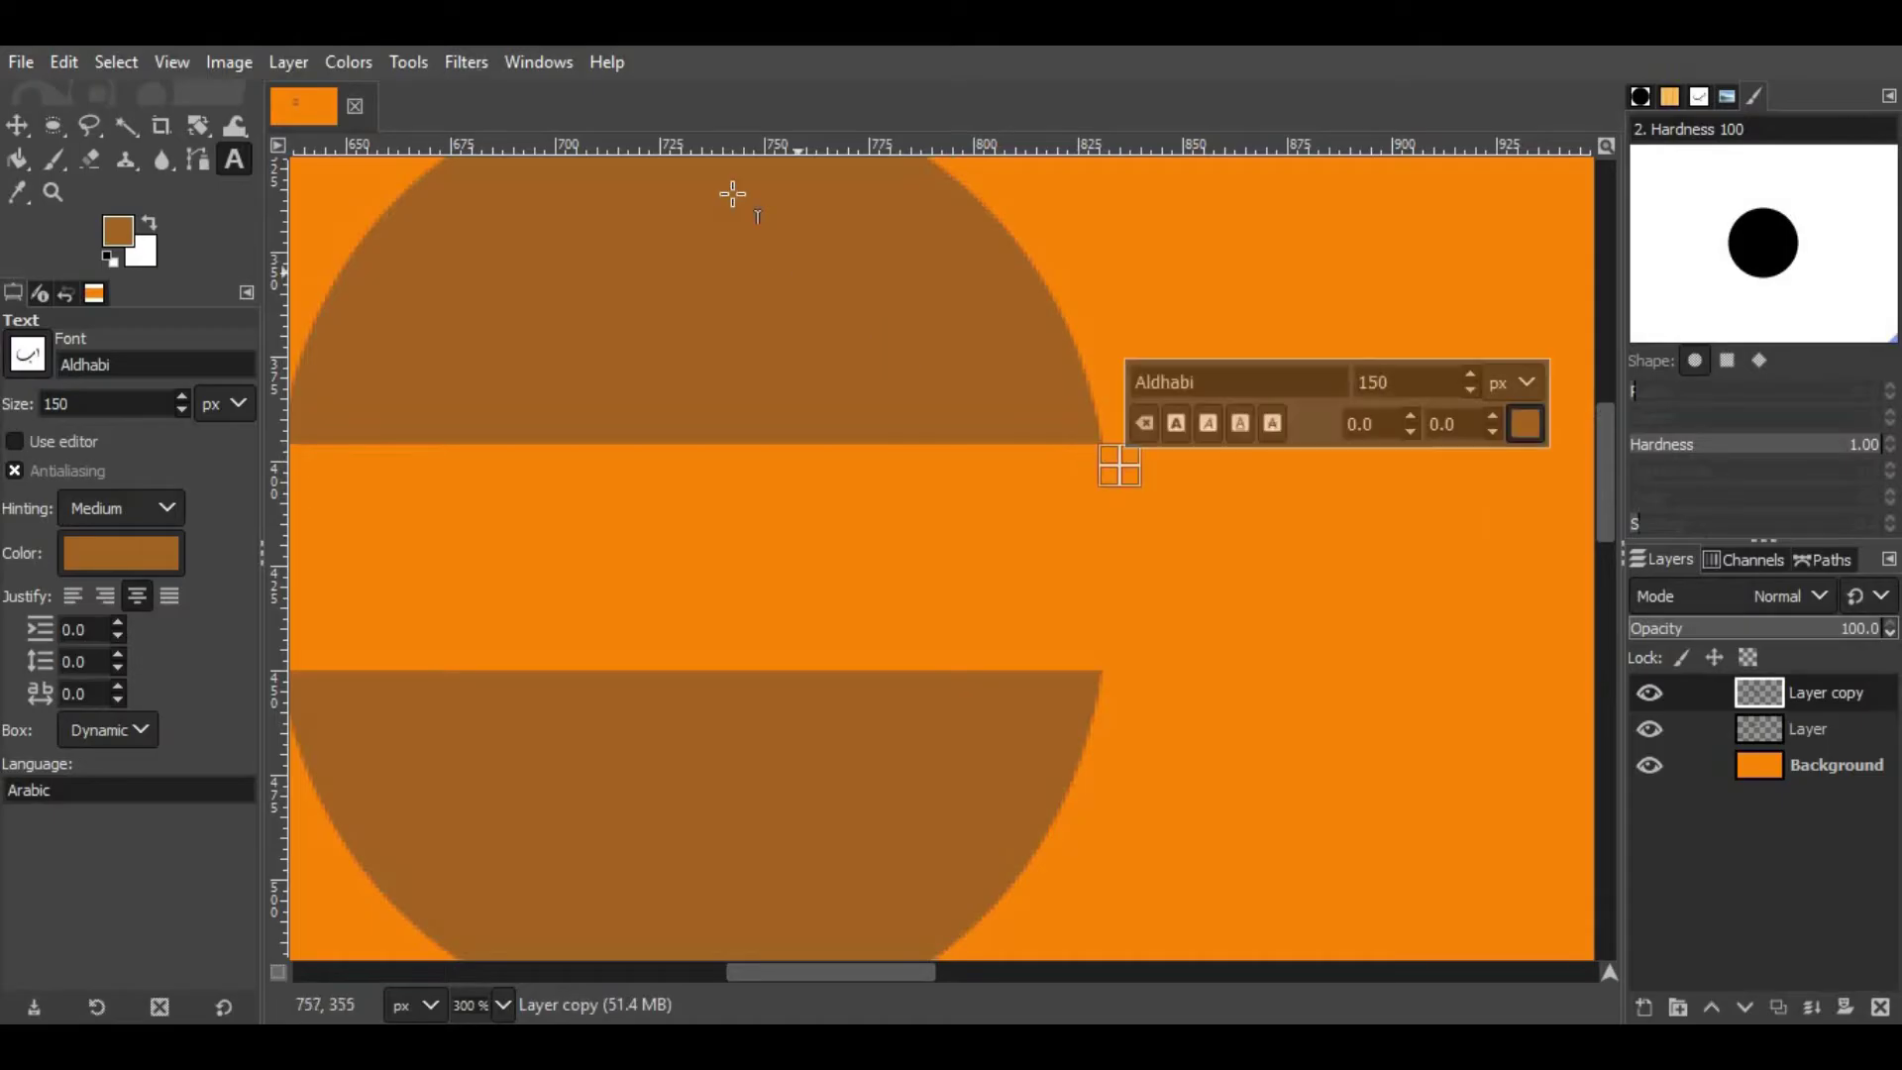
type("محم")
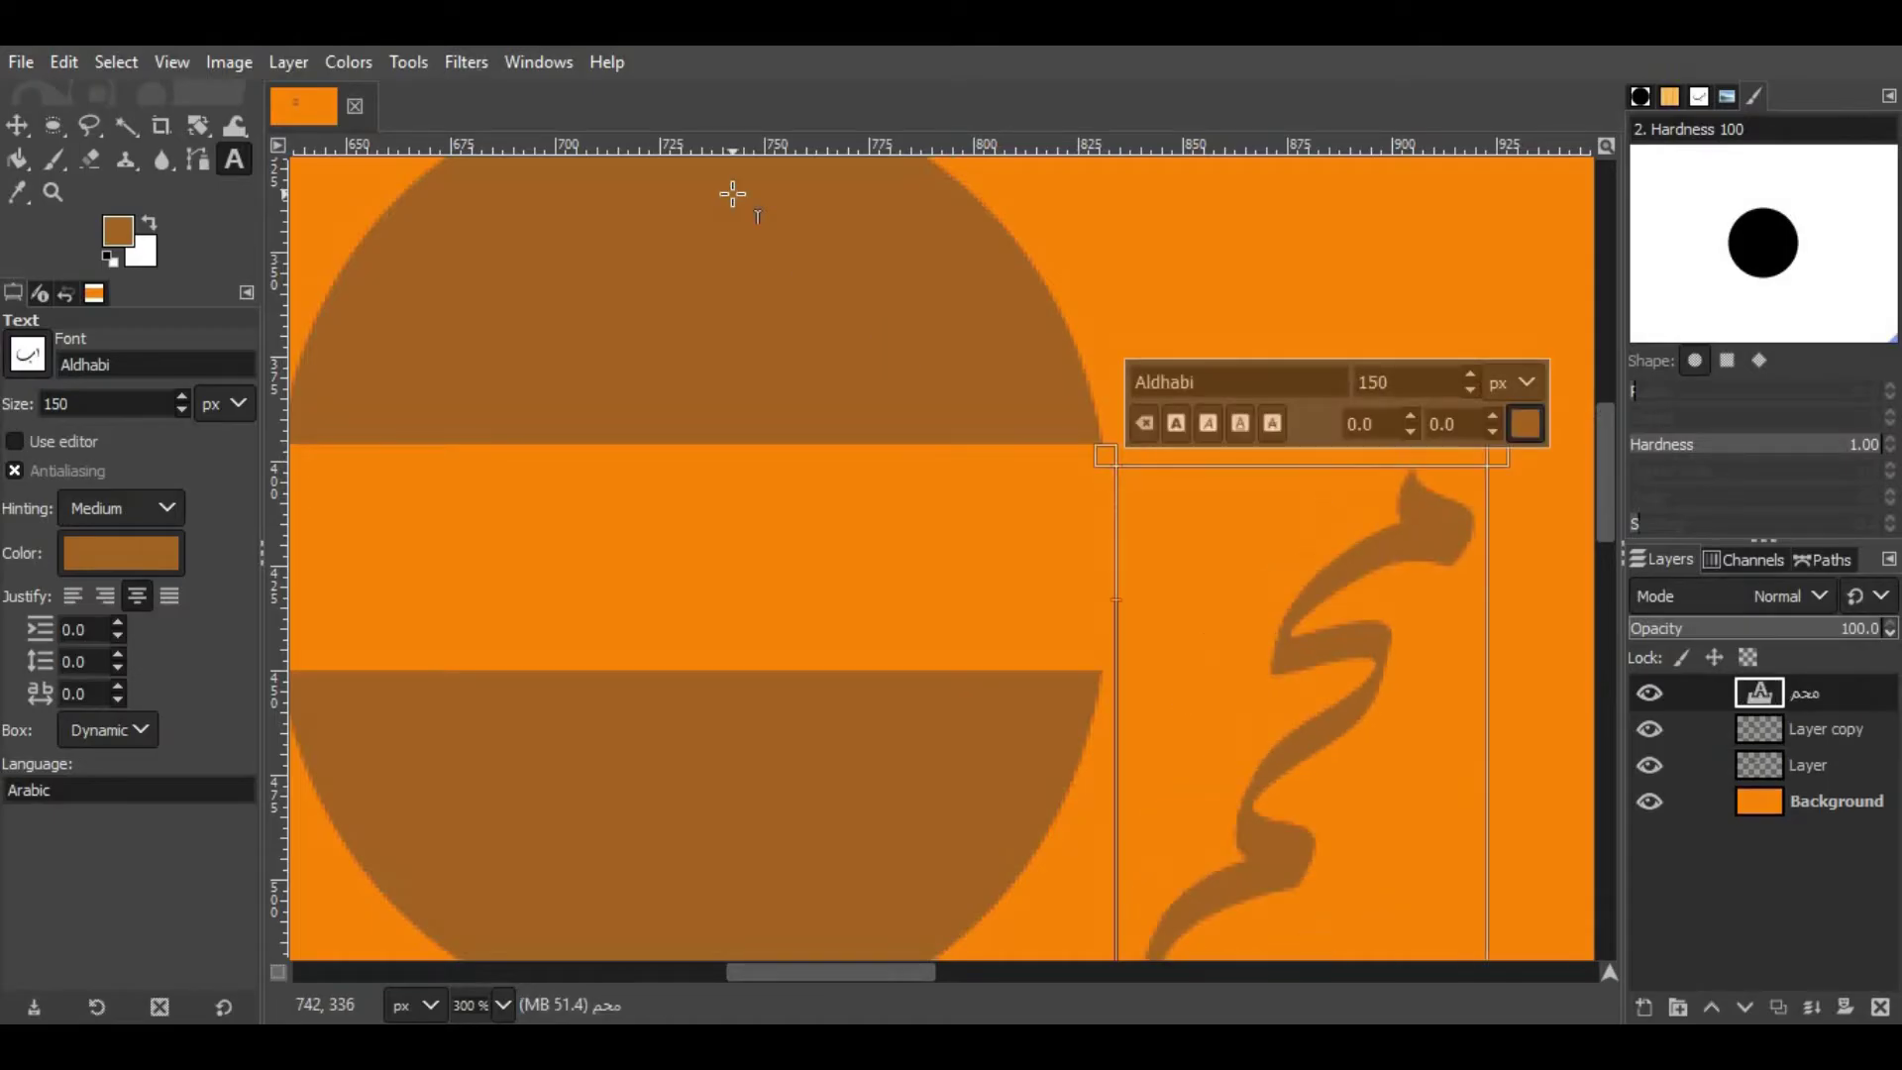
type("د")
key("BackSpace")
key("BackSpace")
key("BackSpace")
key("BackSpace")
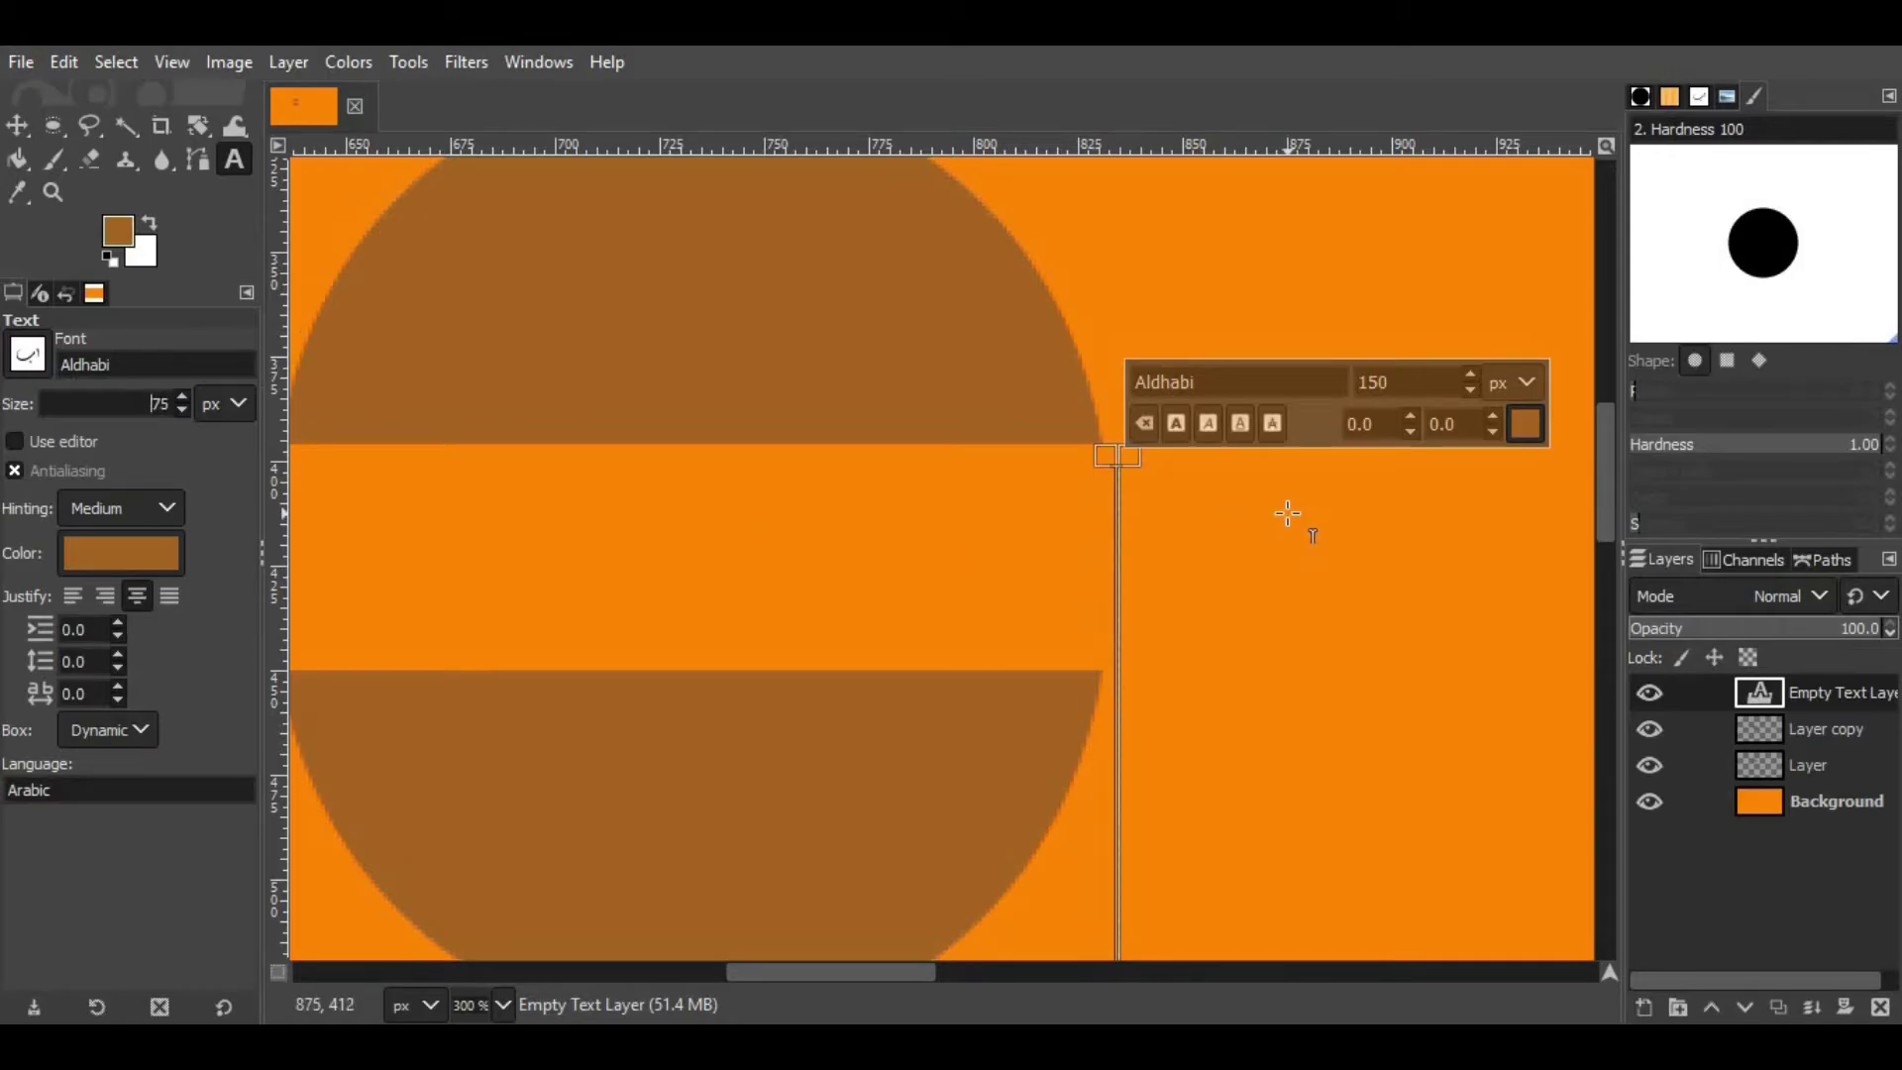
left_click(1122, 485)
Step: Set the text size to 60 px and type محمد at the canvas's right side
left_click(936, 470)
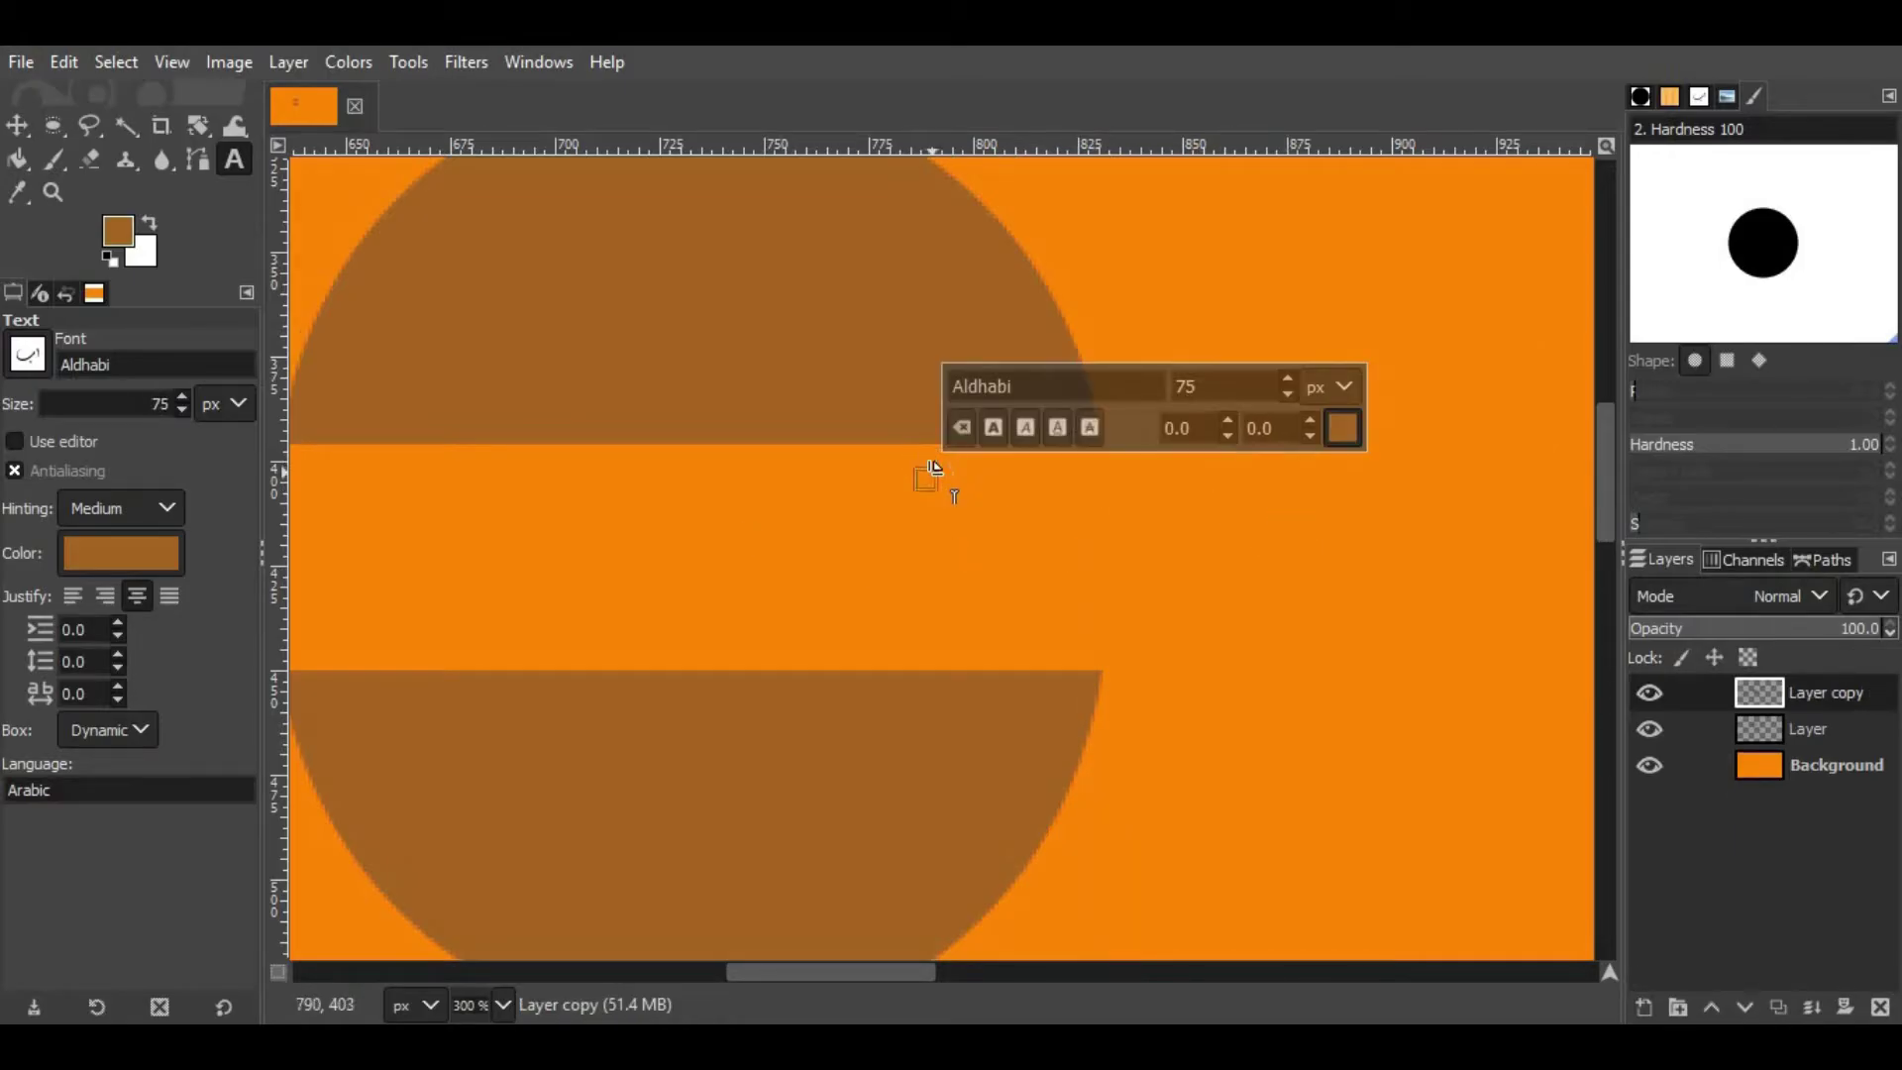
type("مح")
type("60")
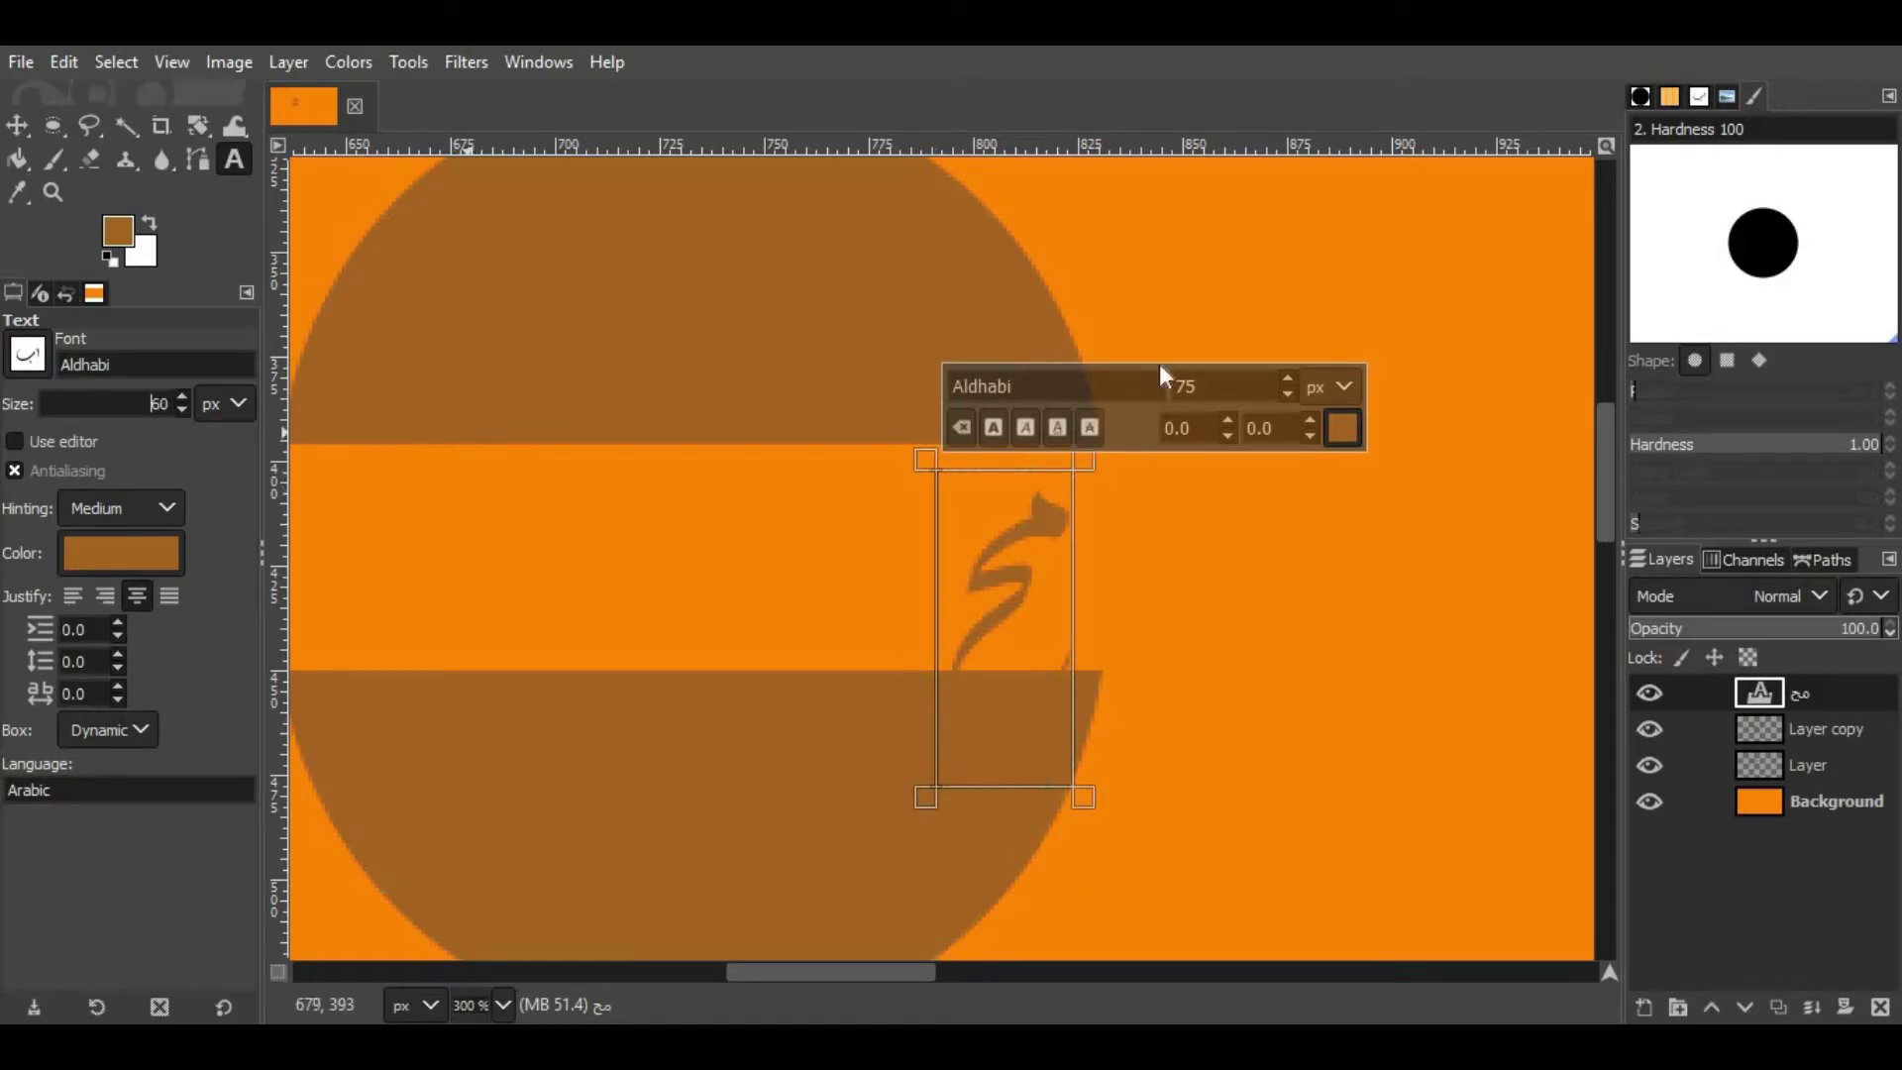
key("Return")
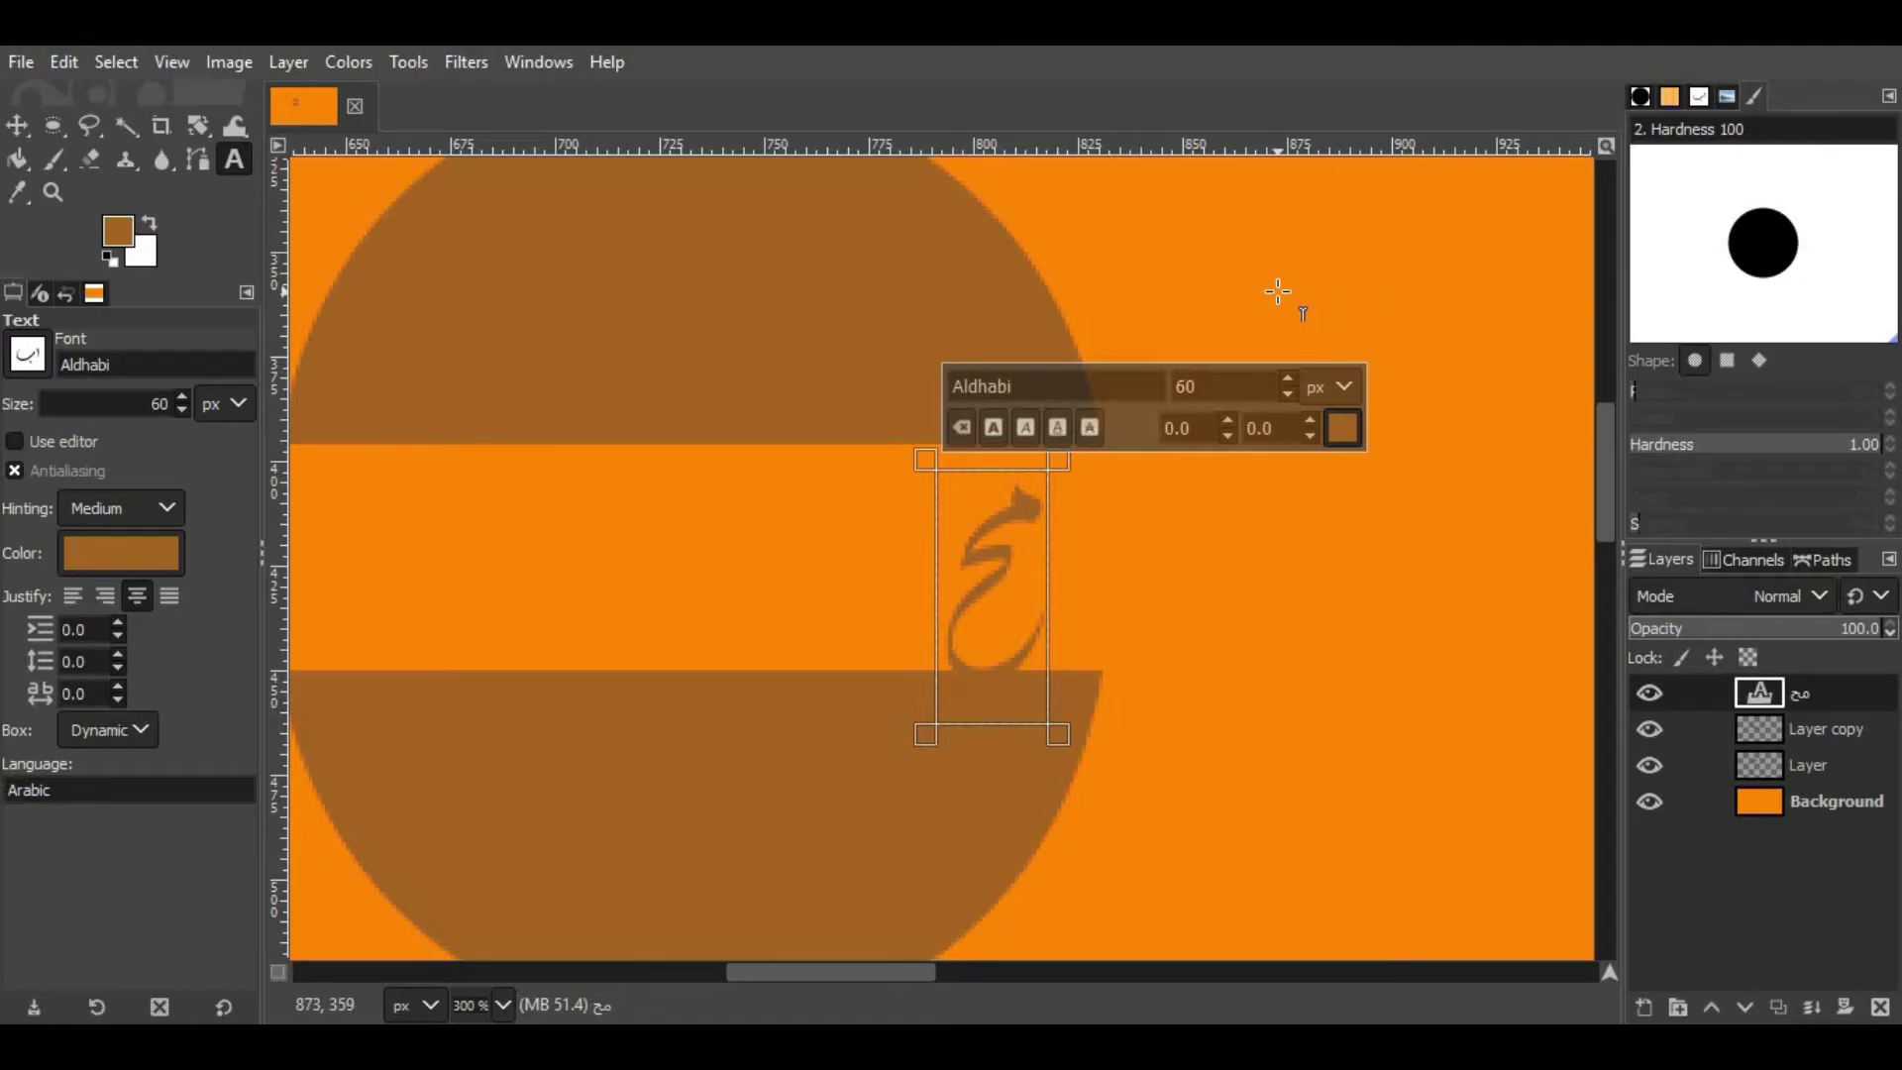
key("BackSpace")
key("BackSpace")
key("Escape")
left_click(1269, 263)
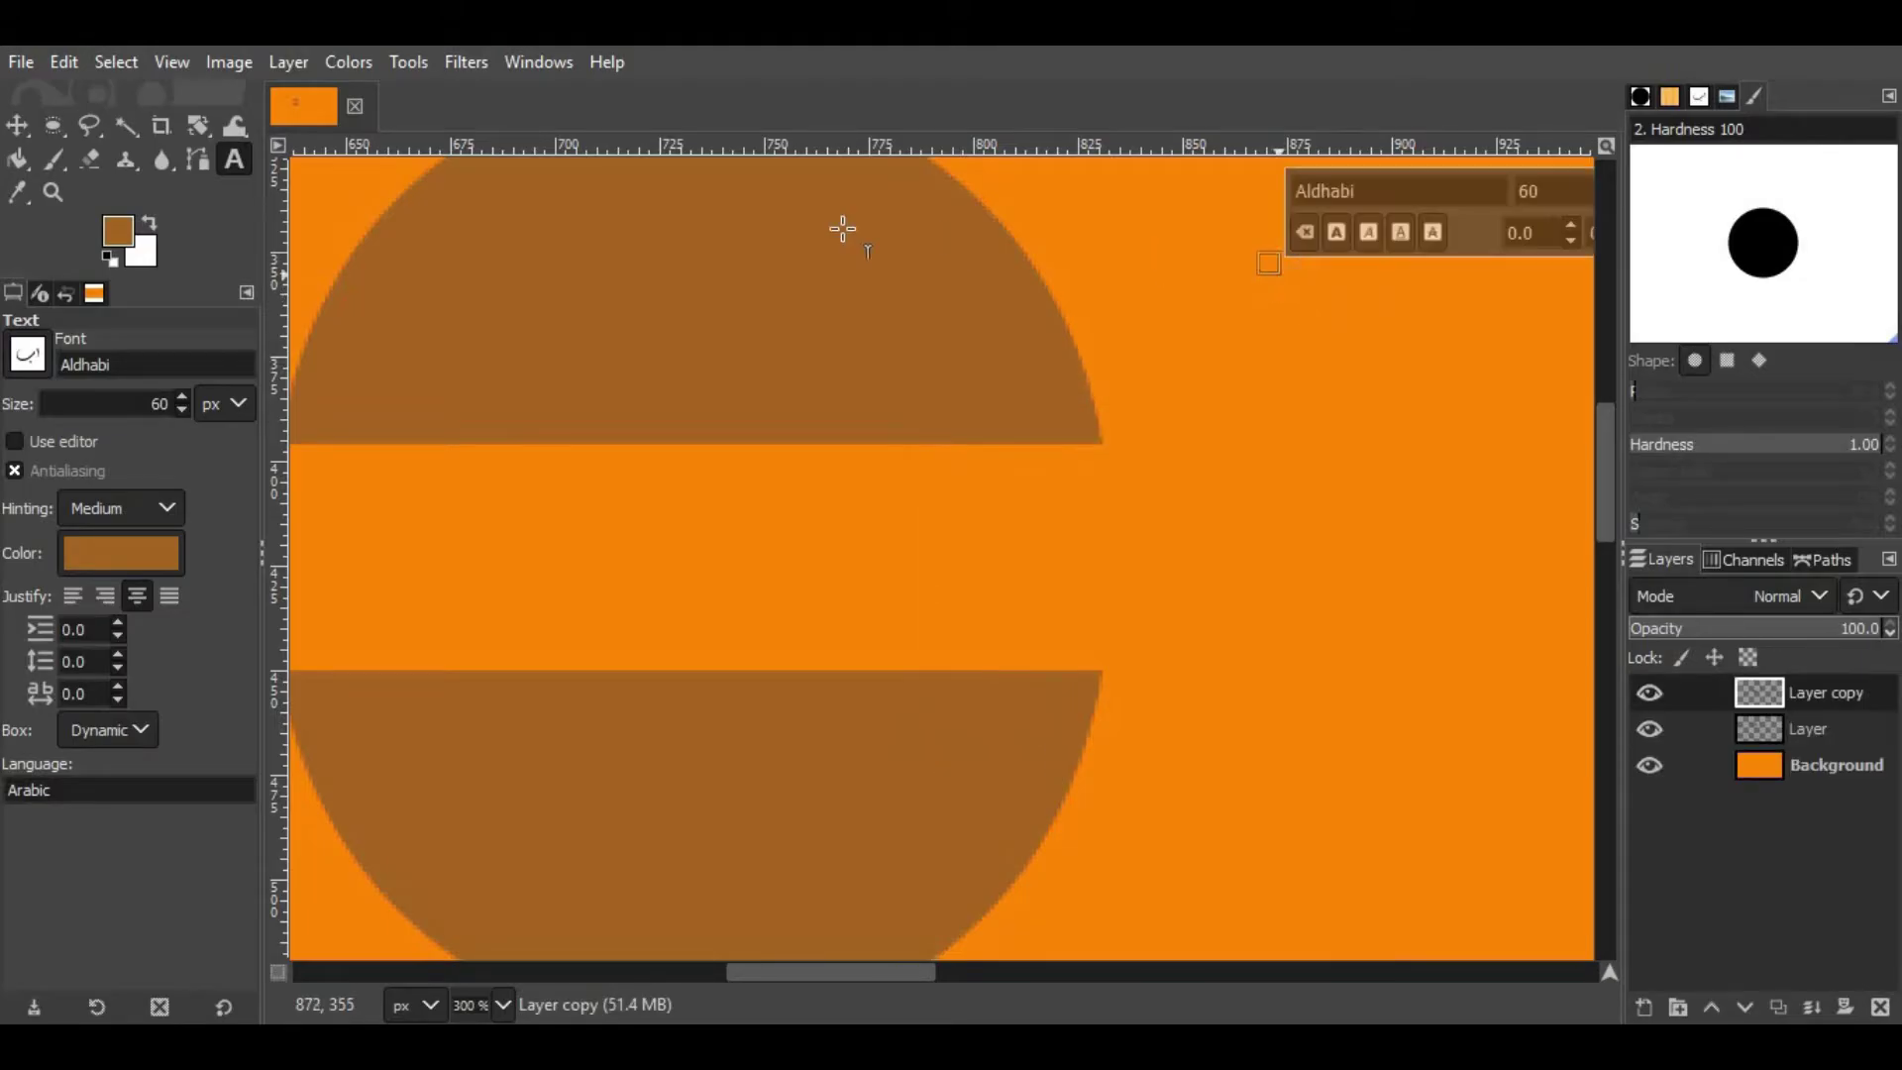
type("محم")
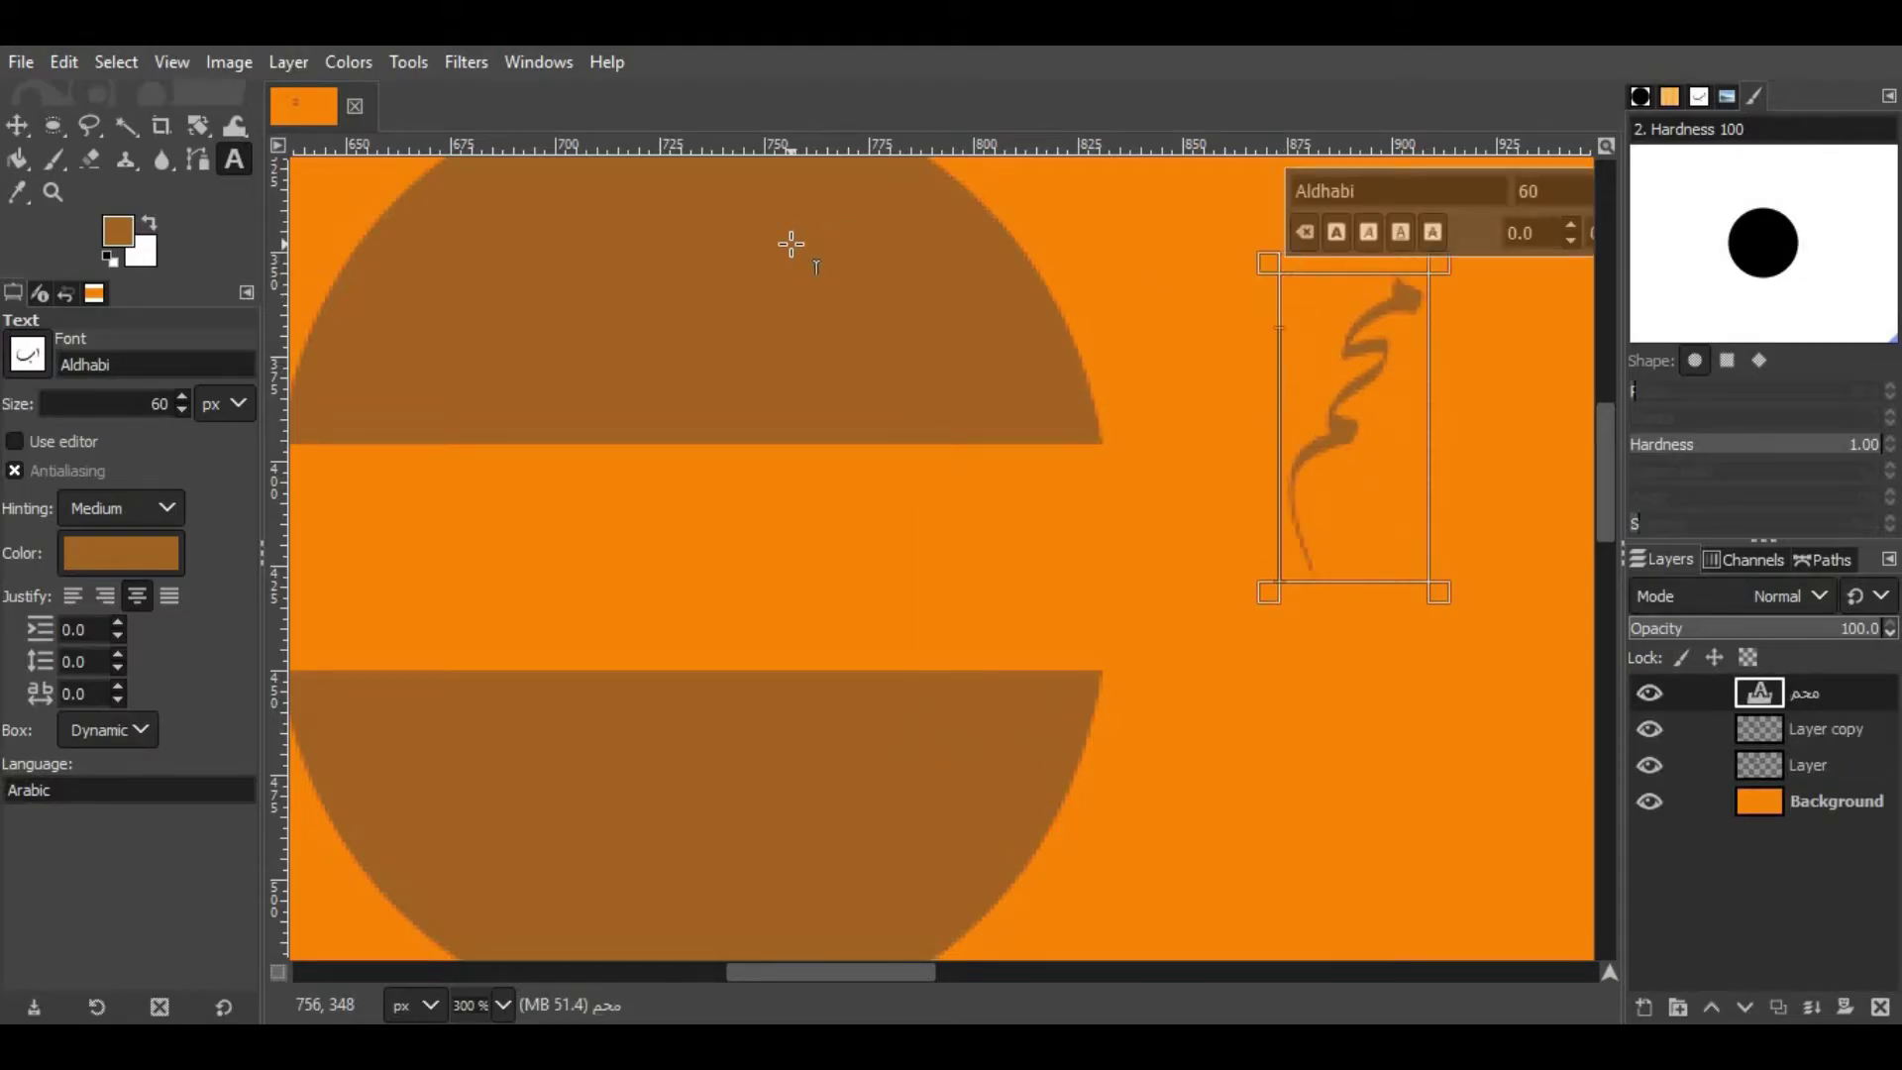
type("د")
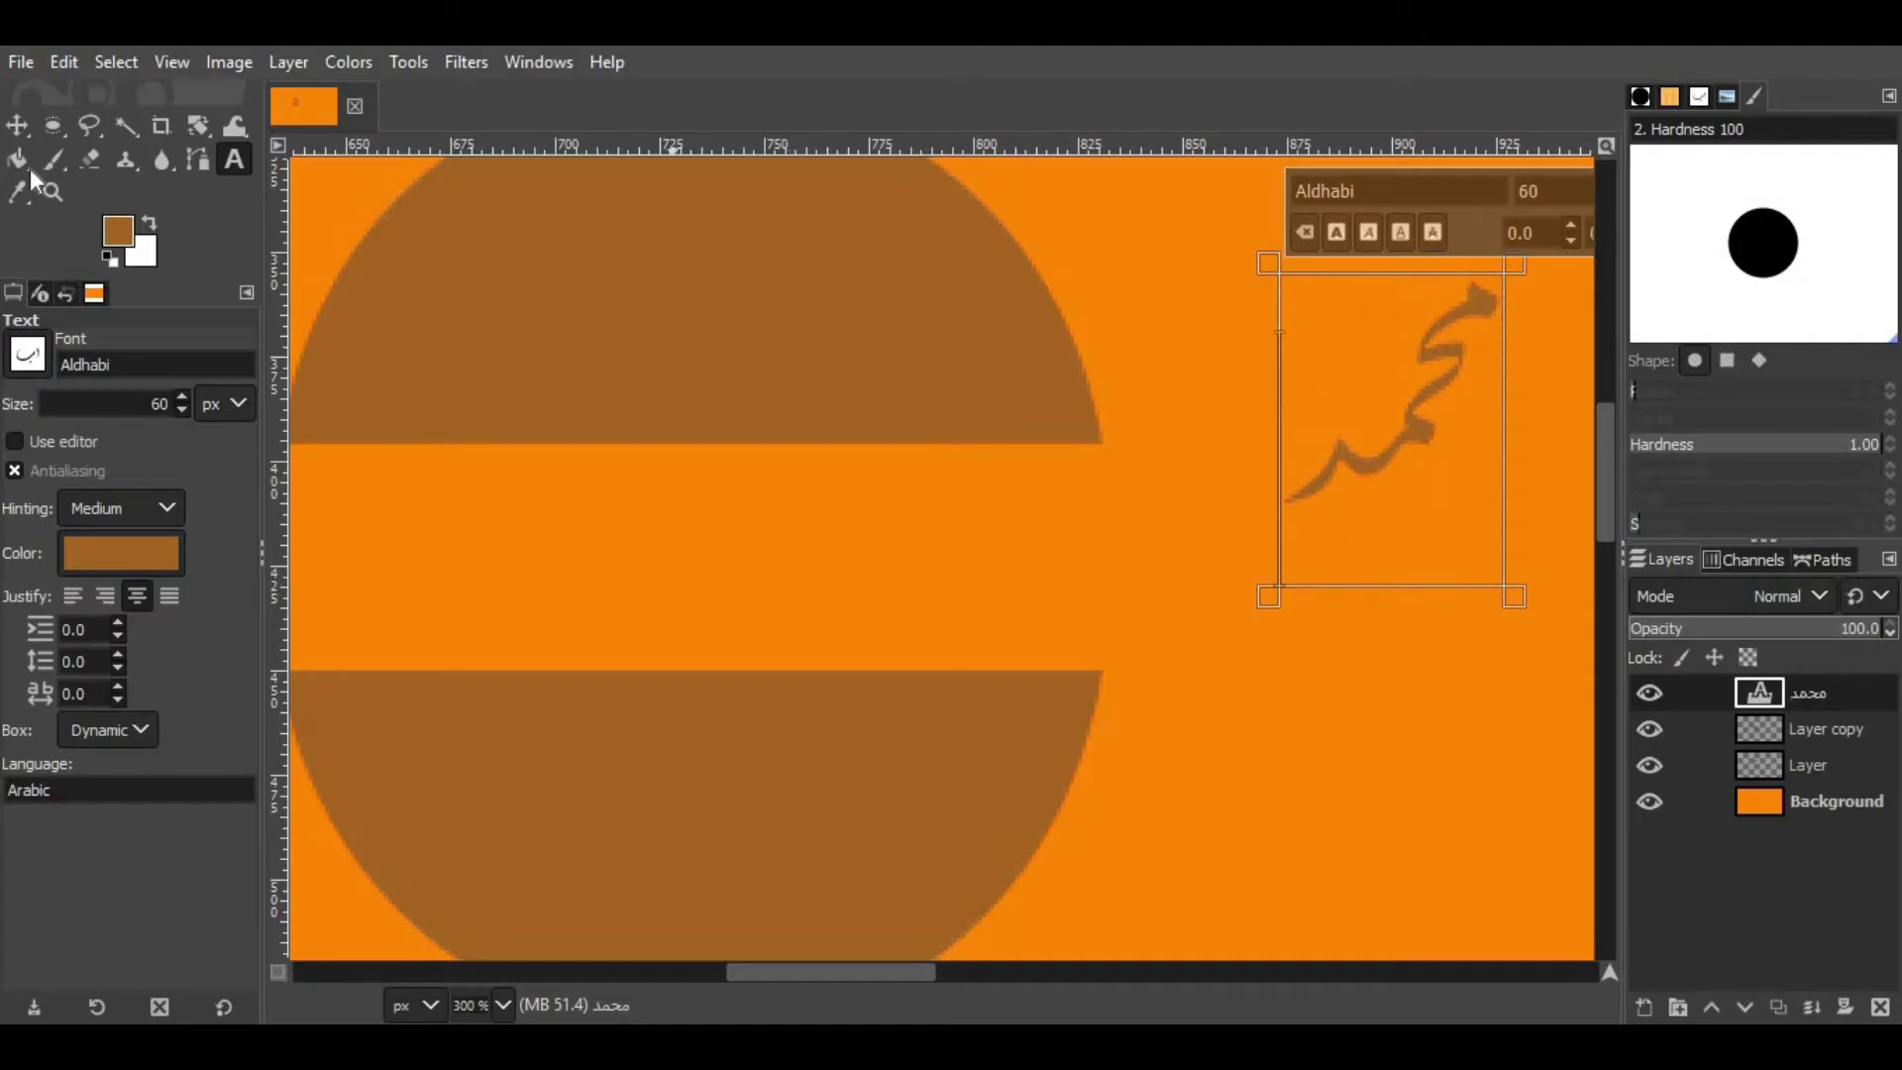
left_click(20, 126)
Step: Try the name in the gap and back, select its letters, and set foreground to brown 7c470f
left_click_drag(1420, 421, 1017, 589)
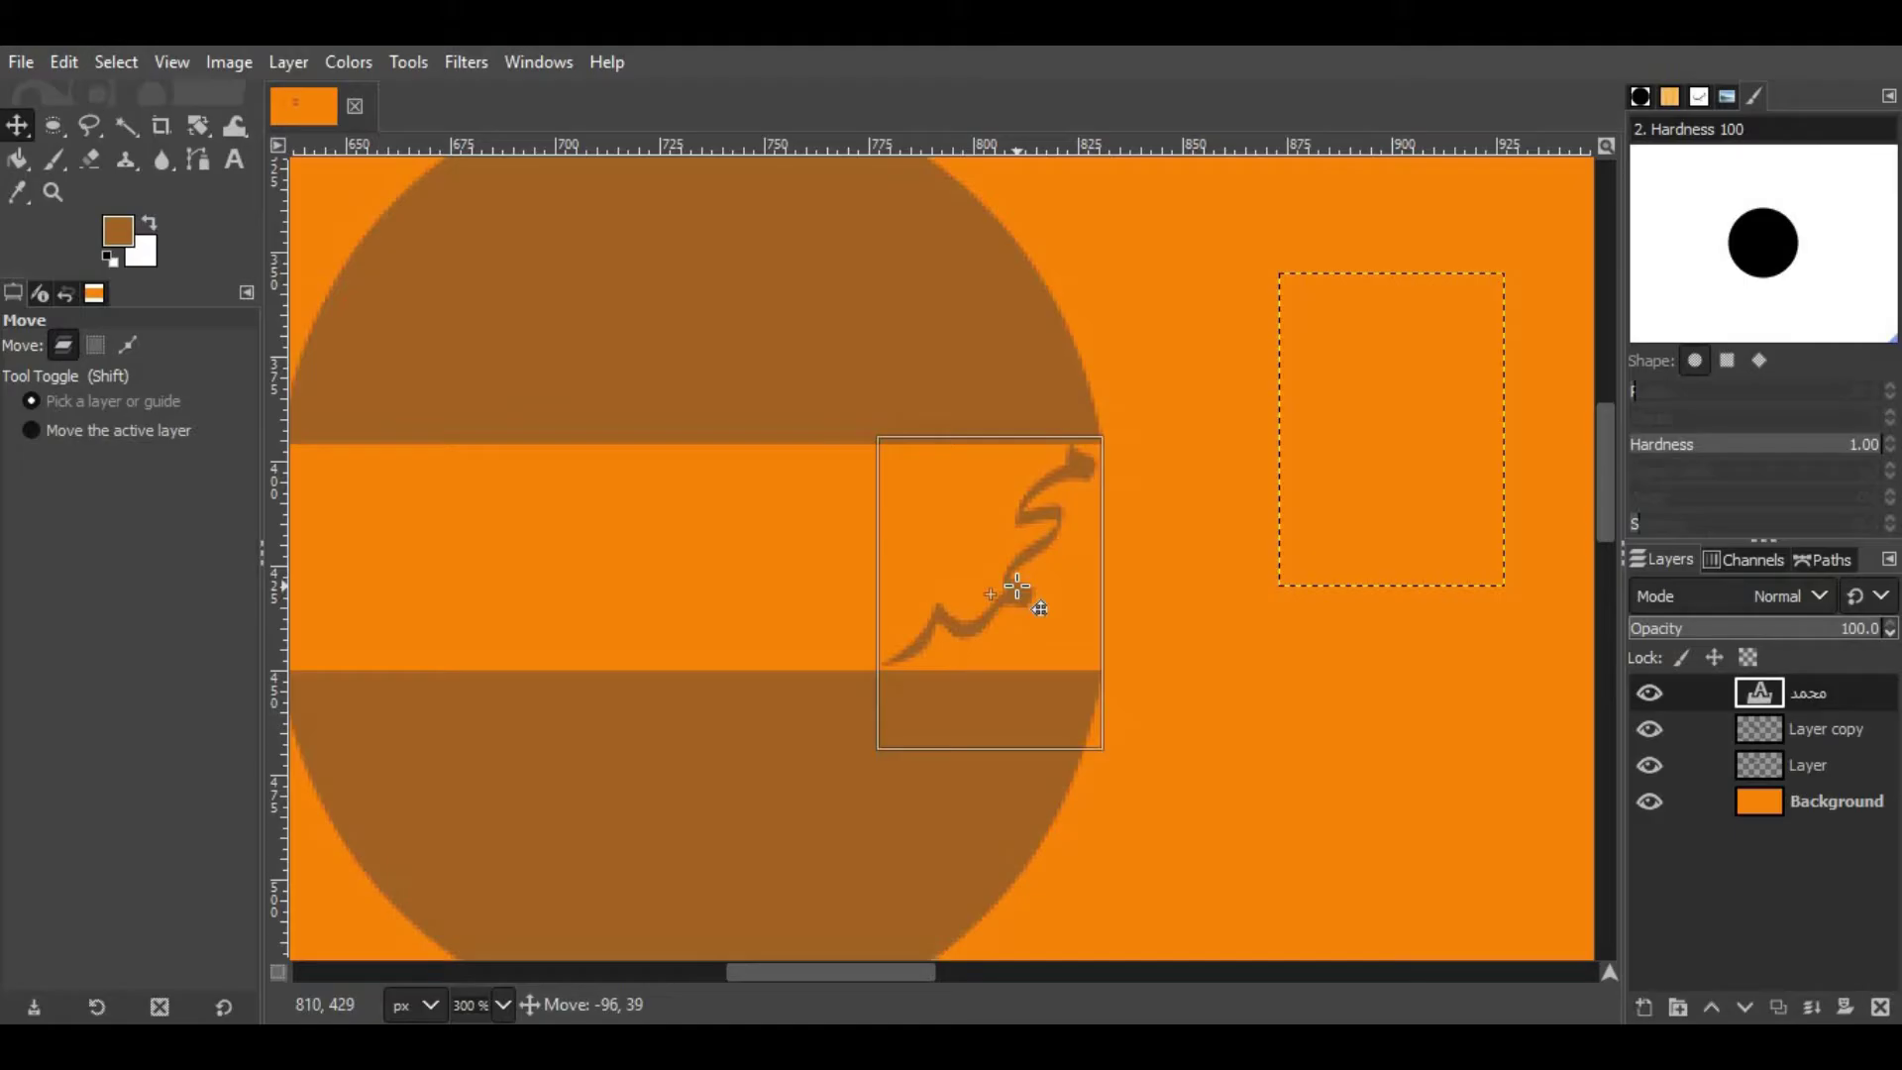
left_click_drag(1018, 589, 1327, 576)
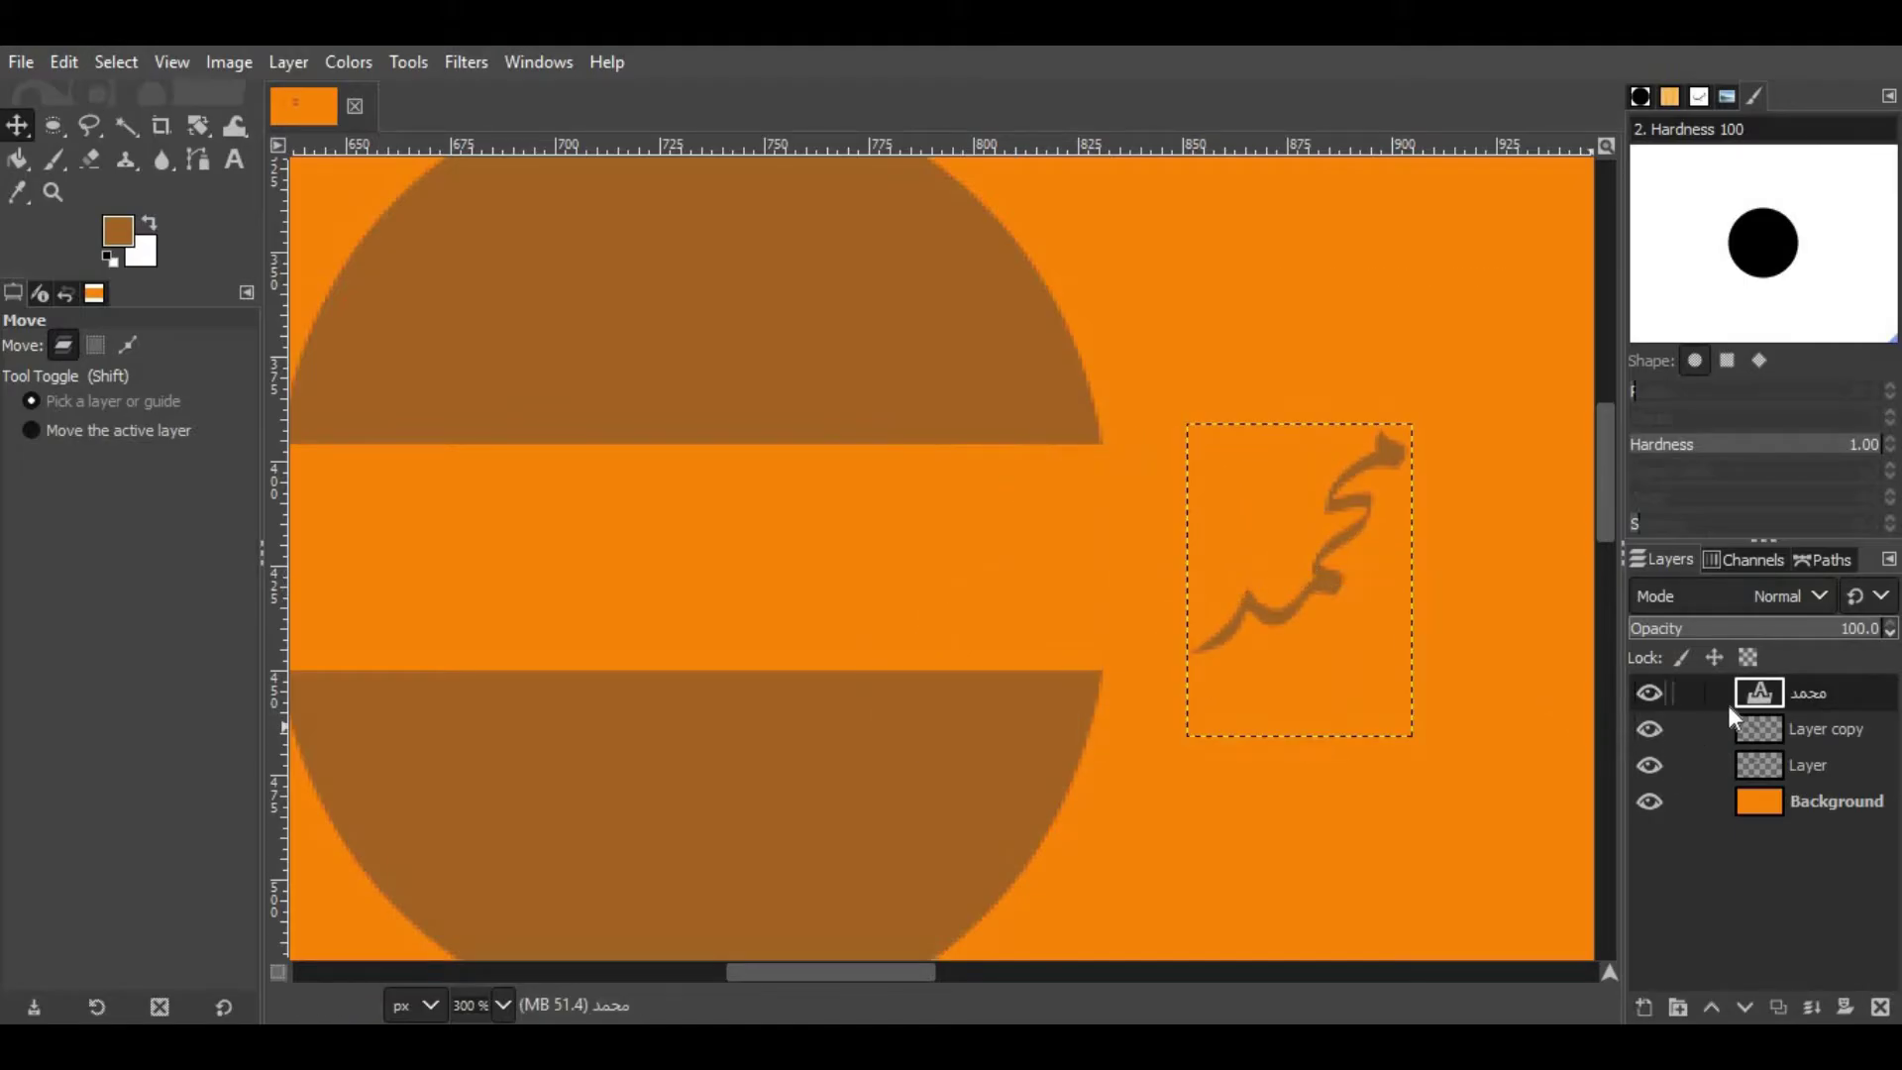
right_click(1728, 705)
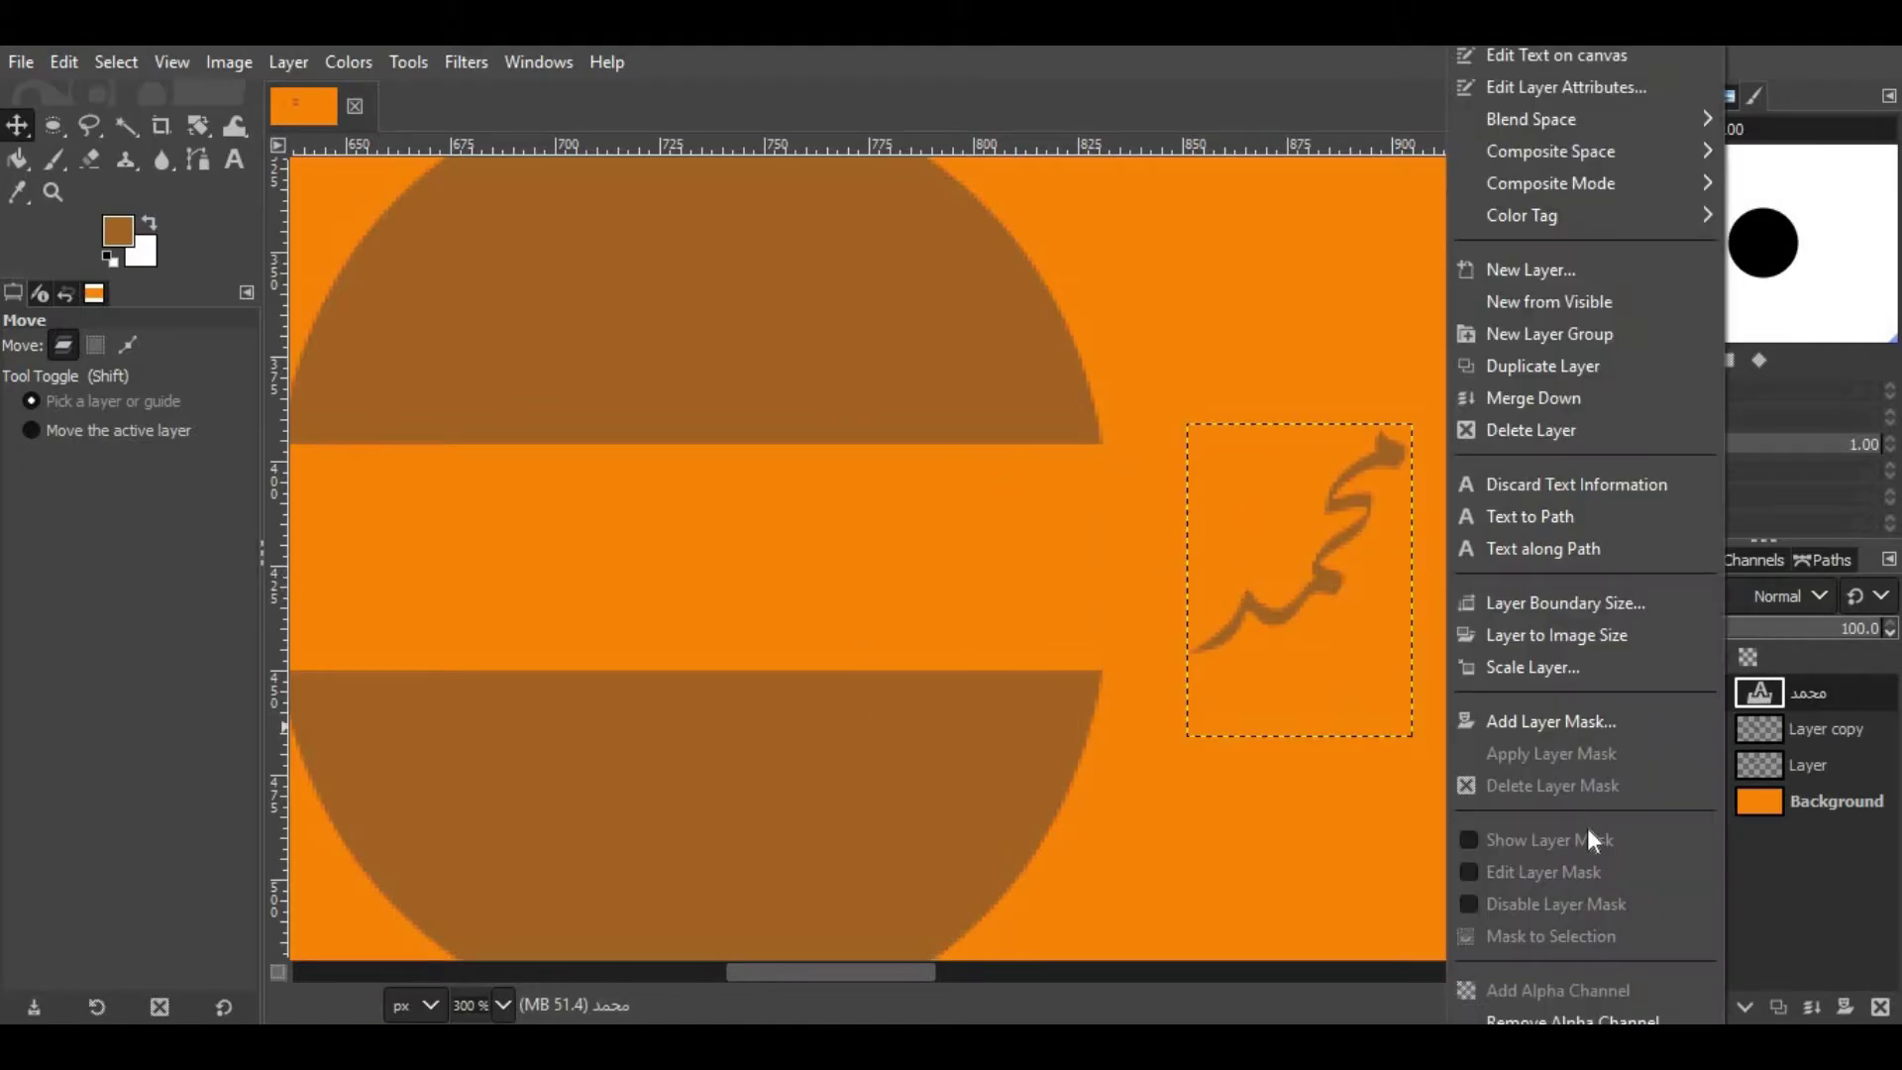
left_click(1555, 1009)
left_click(113, 226)
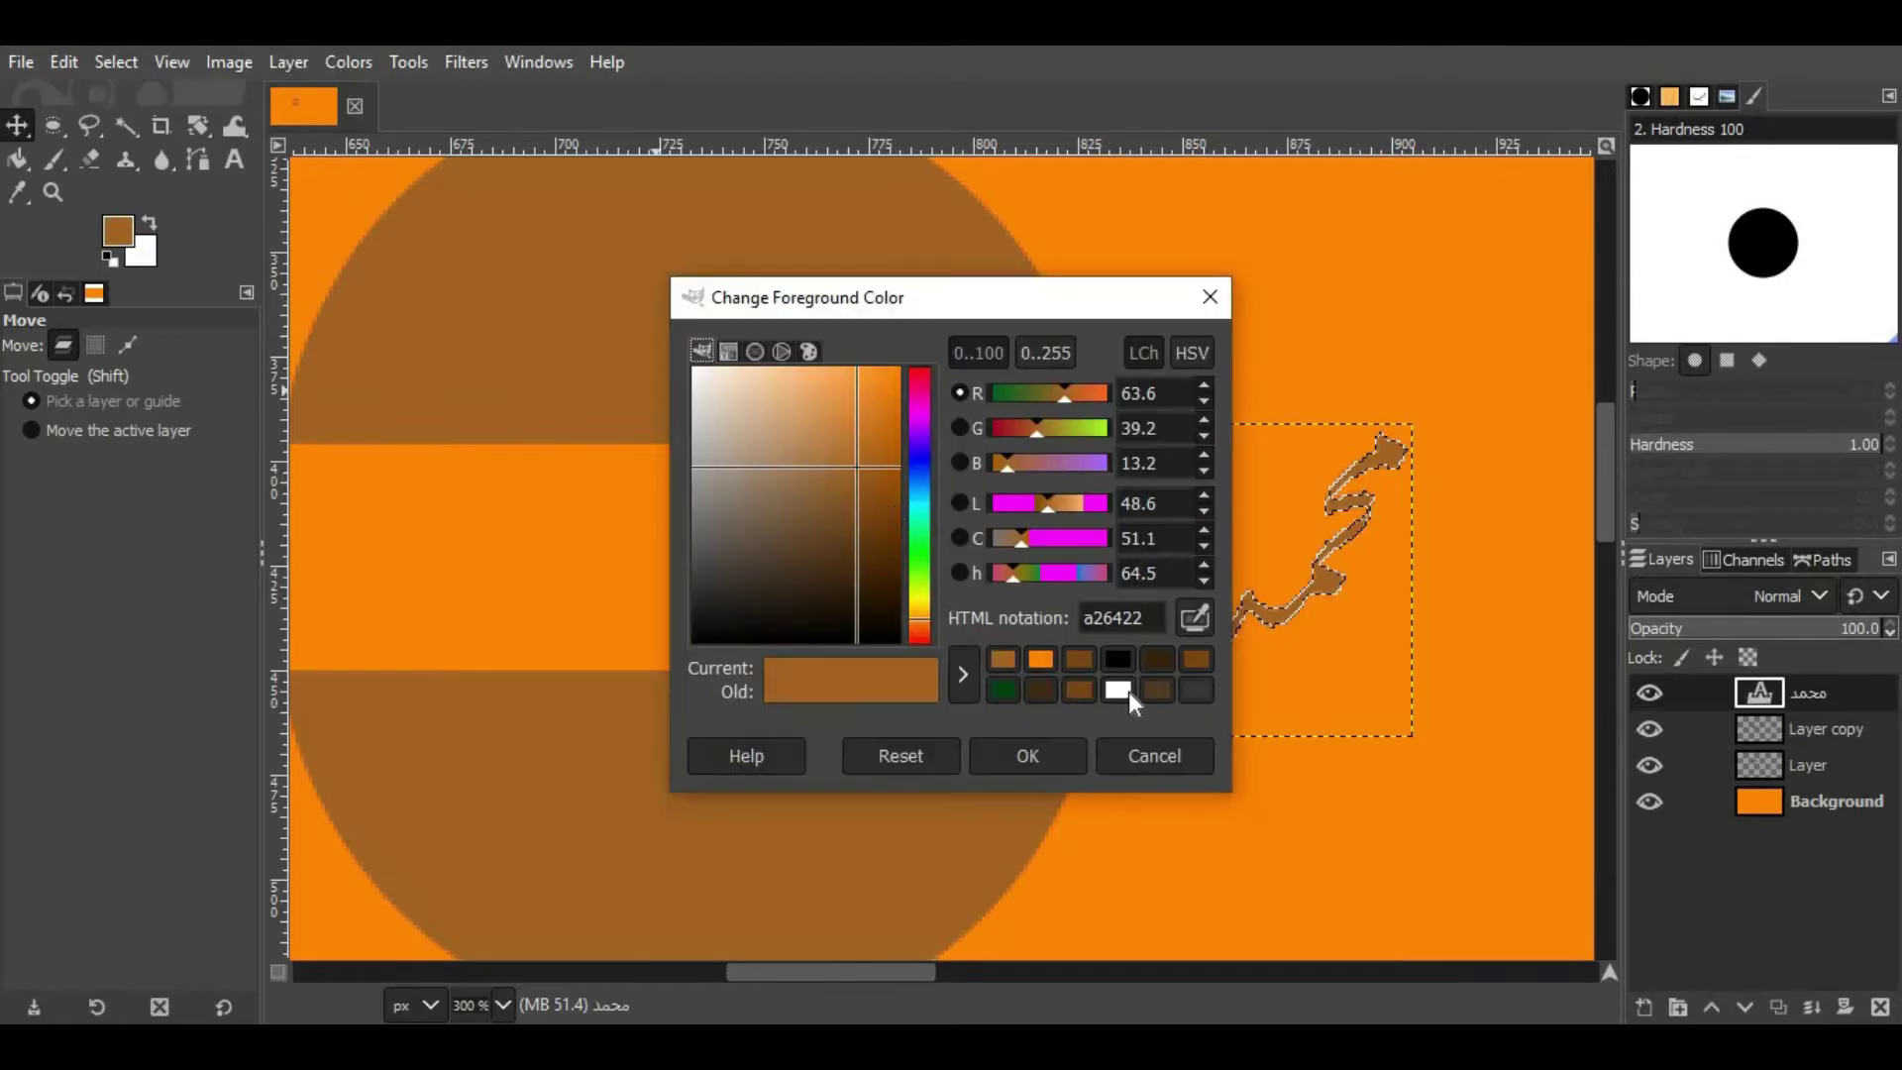
left_click(1185, 660)
left_click(1079, 757)
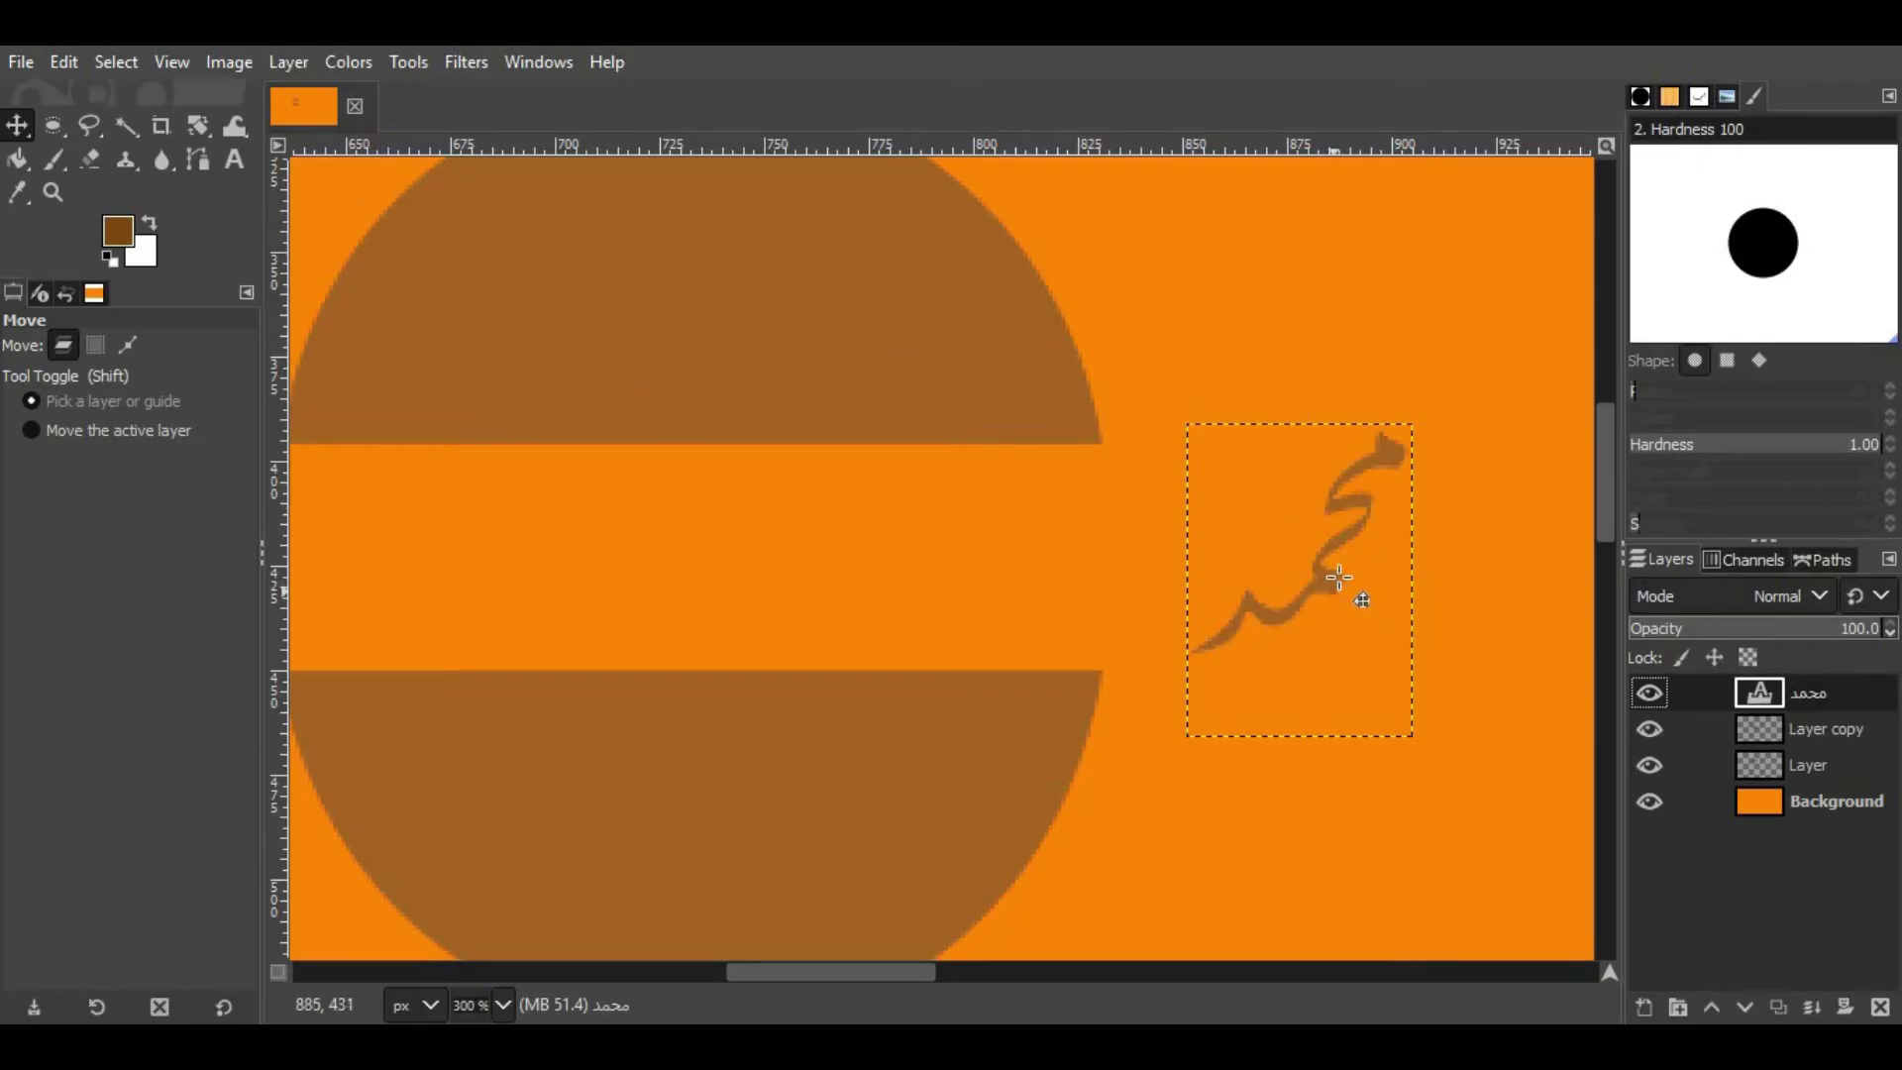
Step: Move the name into the gap, then undo back to before it was added
left_click_drag(1327, 577, 980, 594)
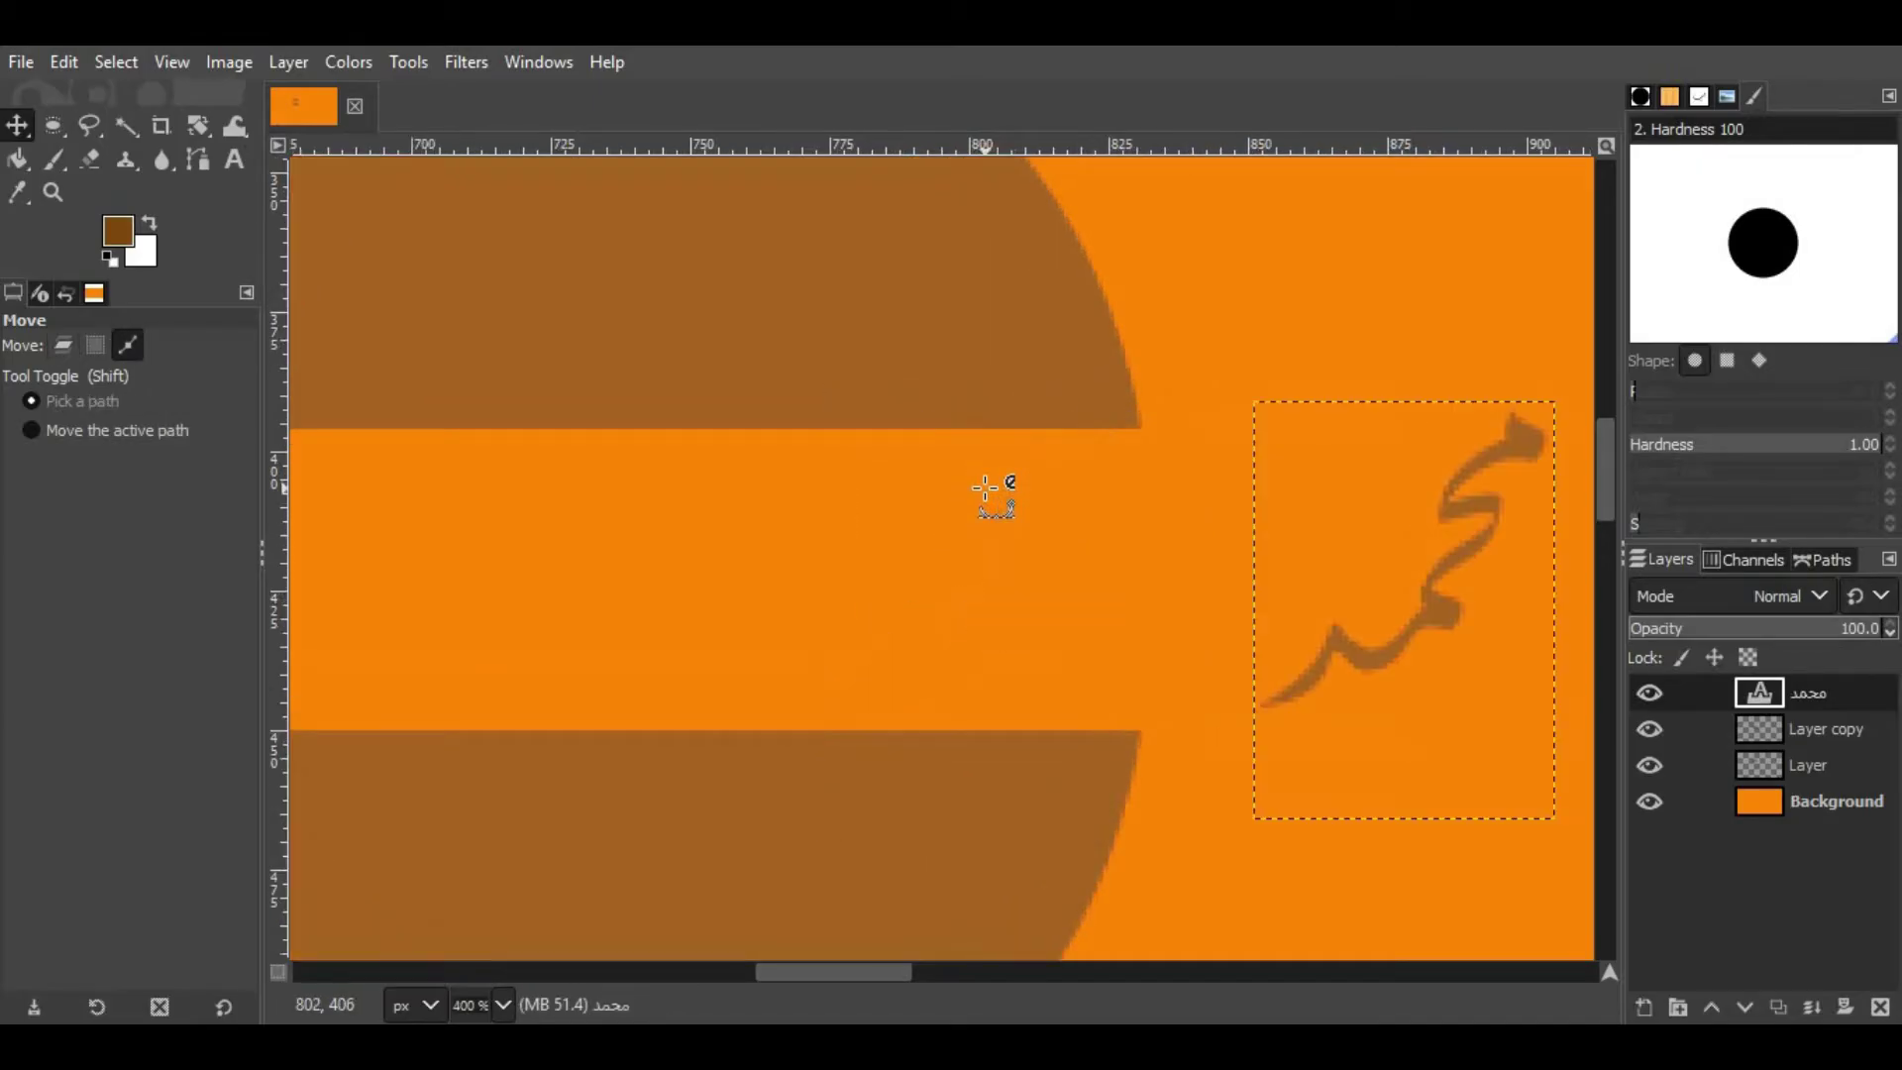
key("ctrl+z")
key("ctrl+z")
key("ctrl+z")
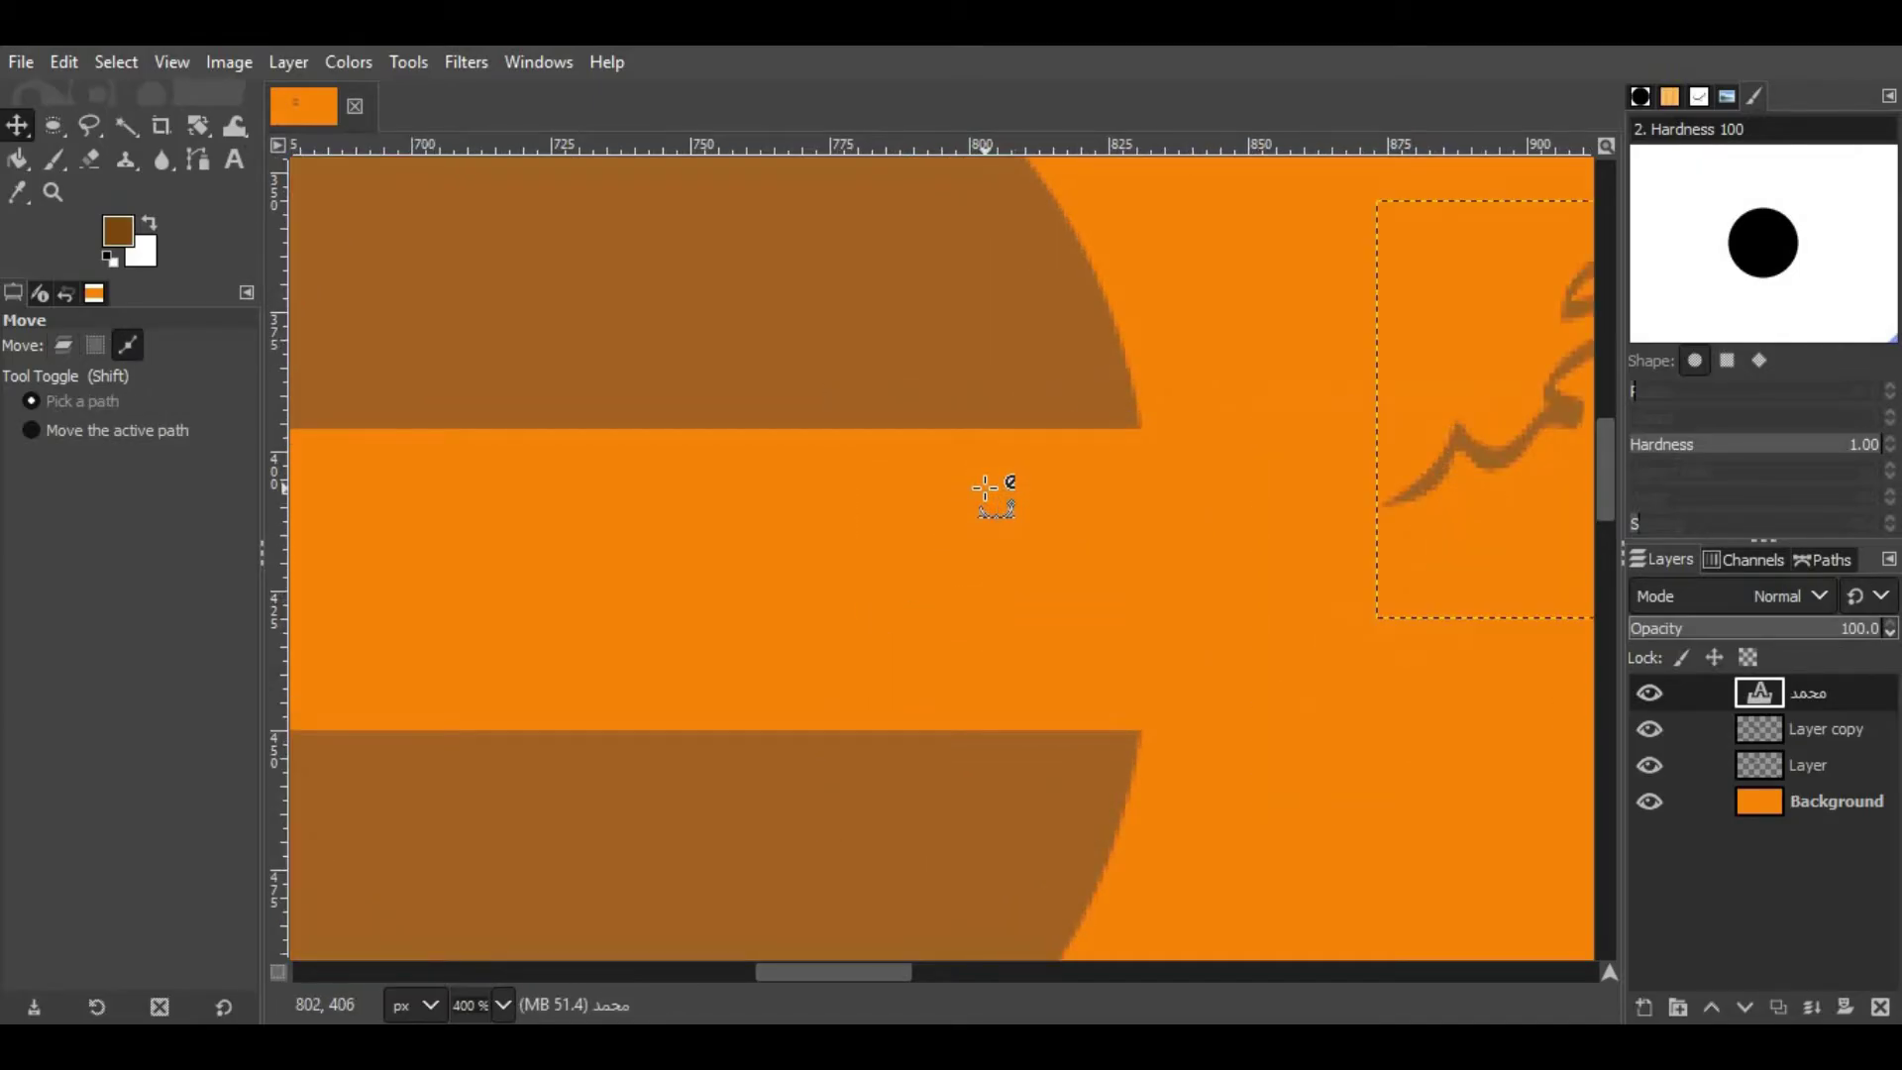
key("ctrl+z")
key("ctrl+z")
scroll(1024, 485, "down", 2)
scroll(1023, 485, "down", 2)
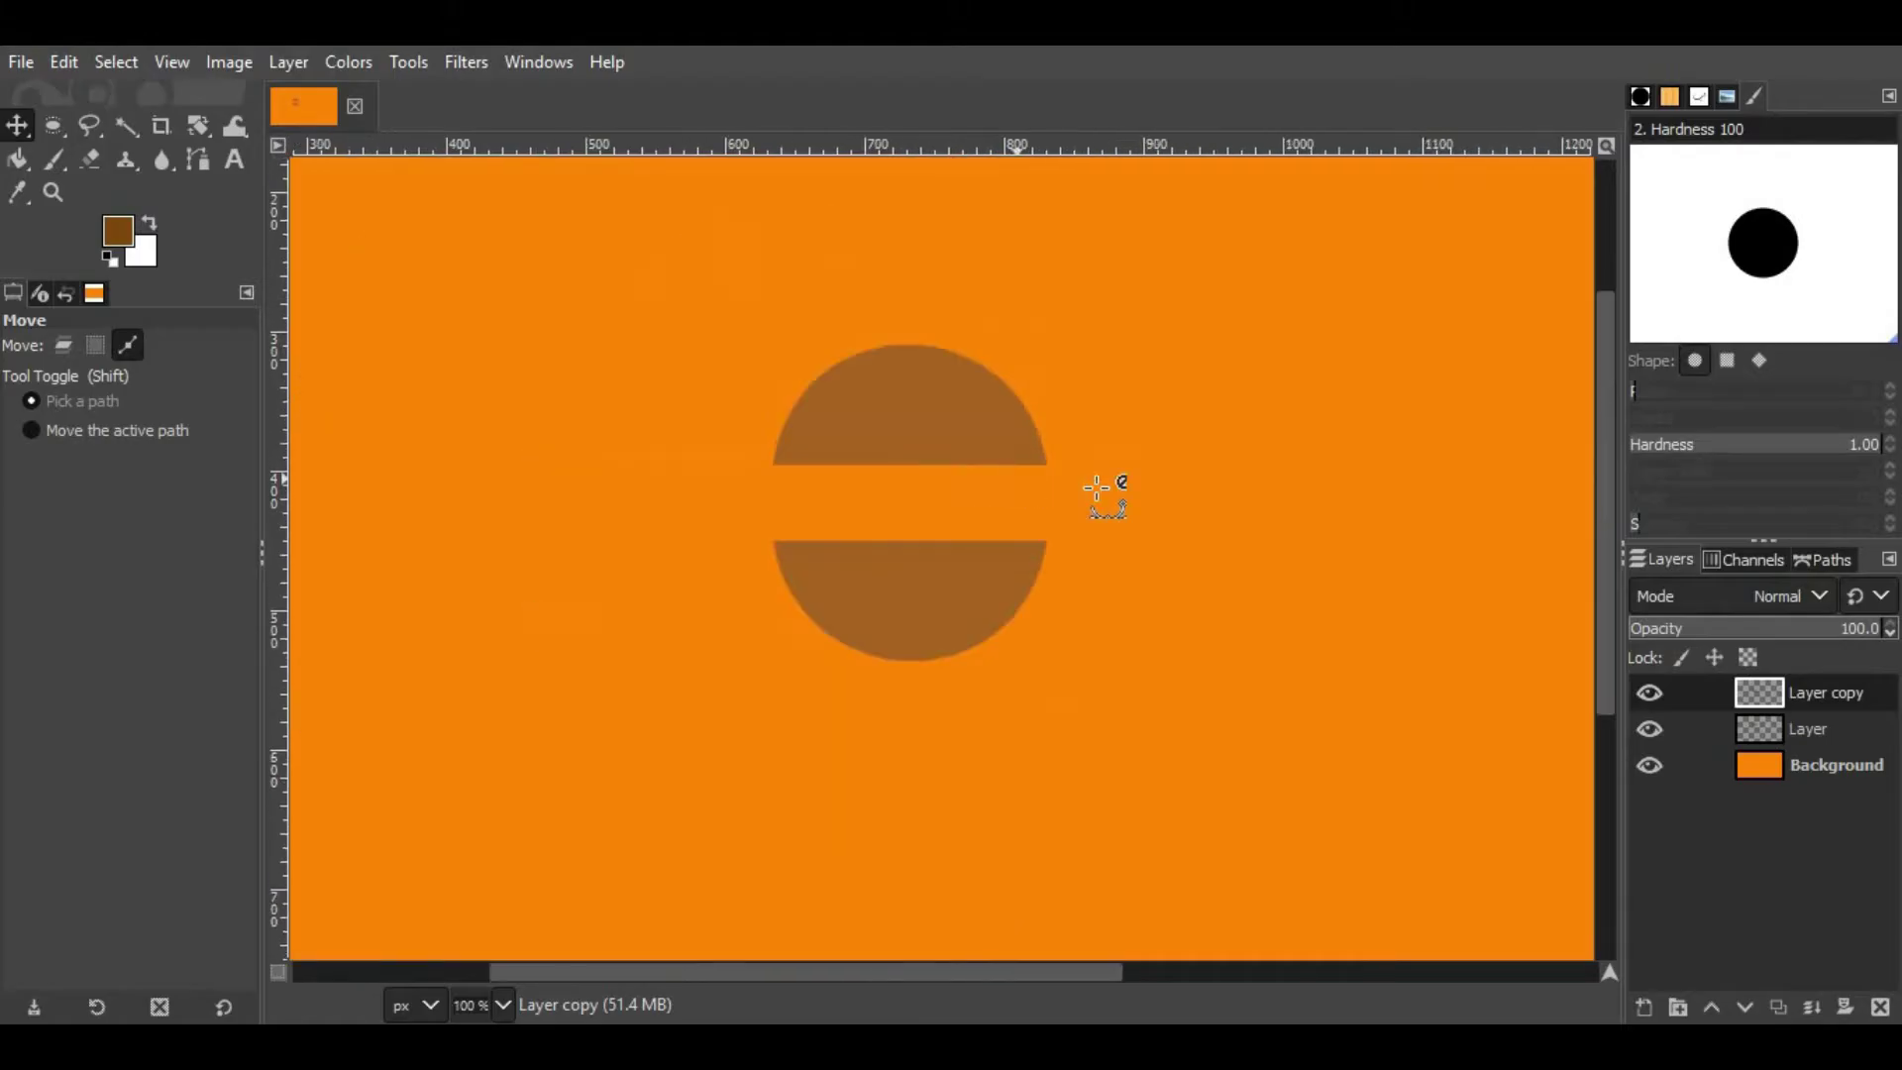
scroll(1552, 856, "up", 1)
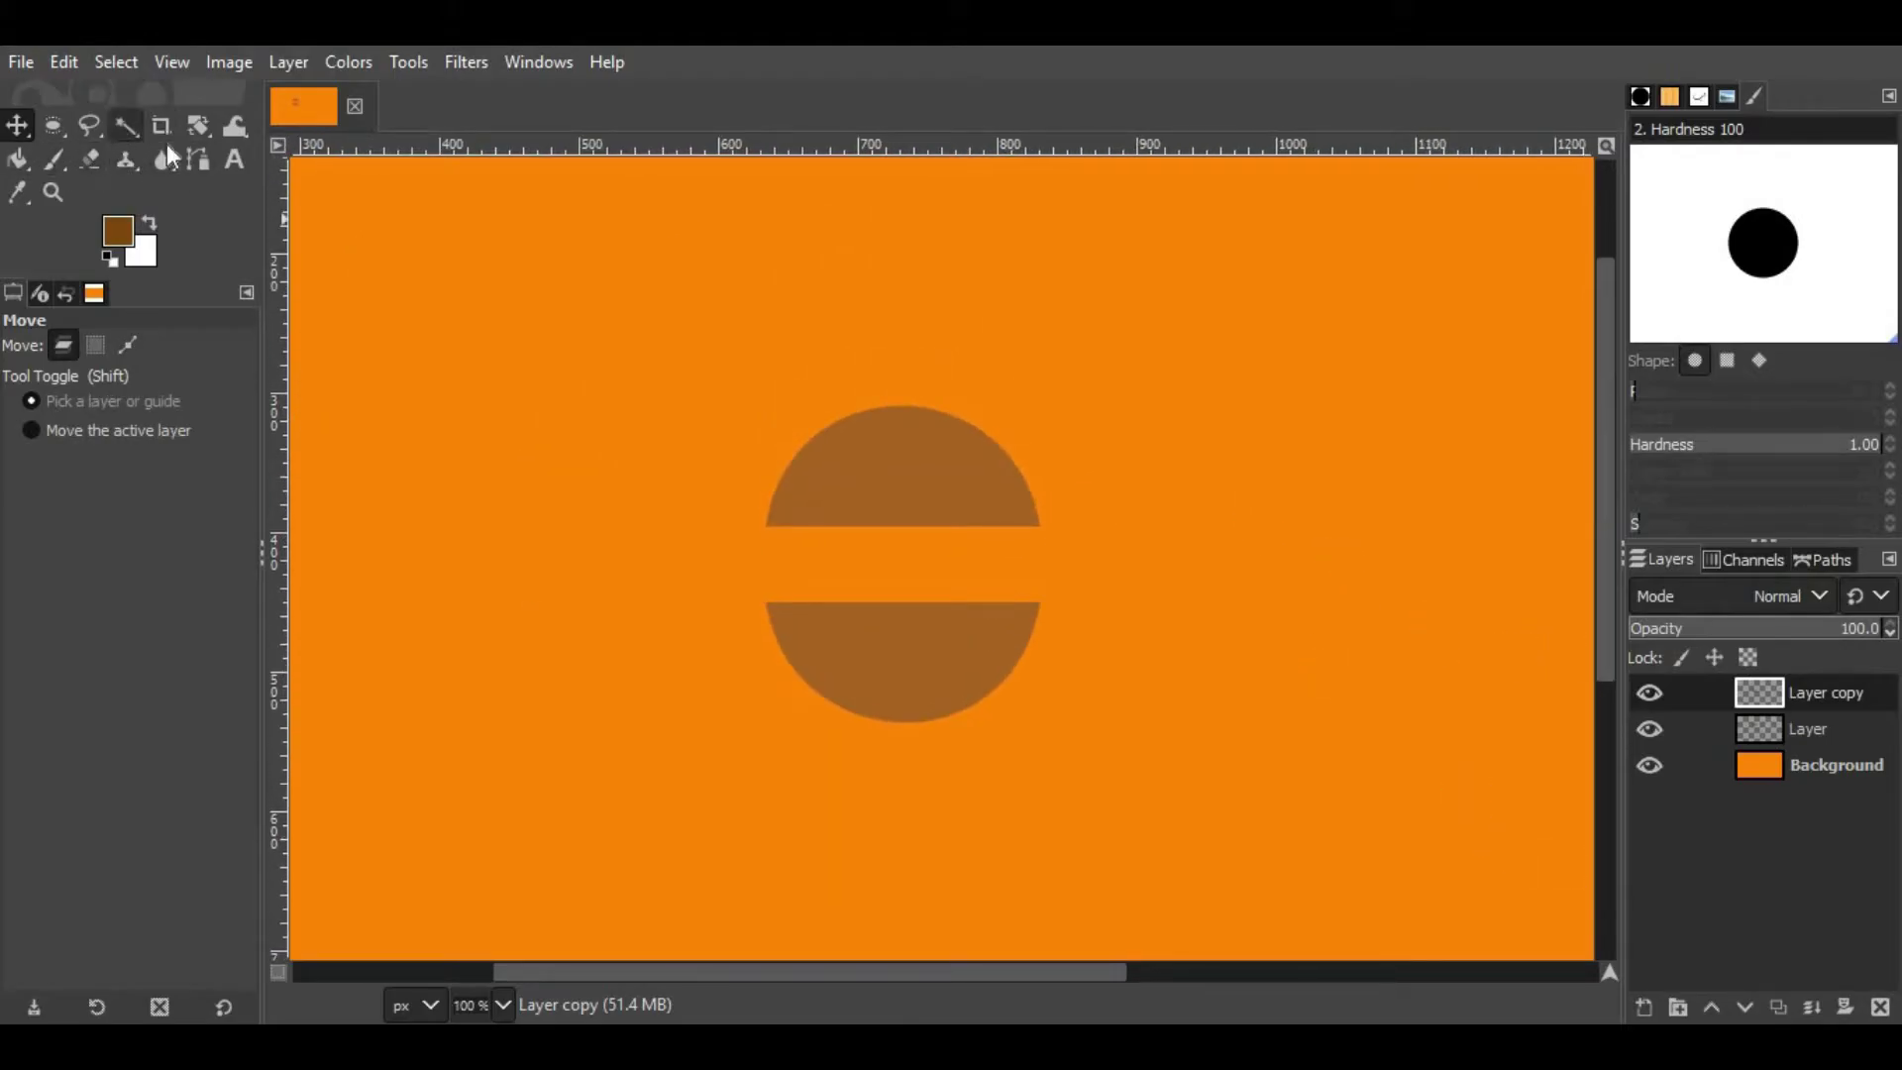
Step: Re-add the name محمد as a text layer and drag it into the circle's gap
left_click(235, 159)
left_click(1347, 362)
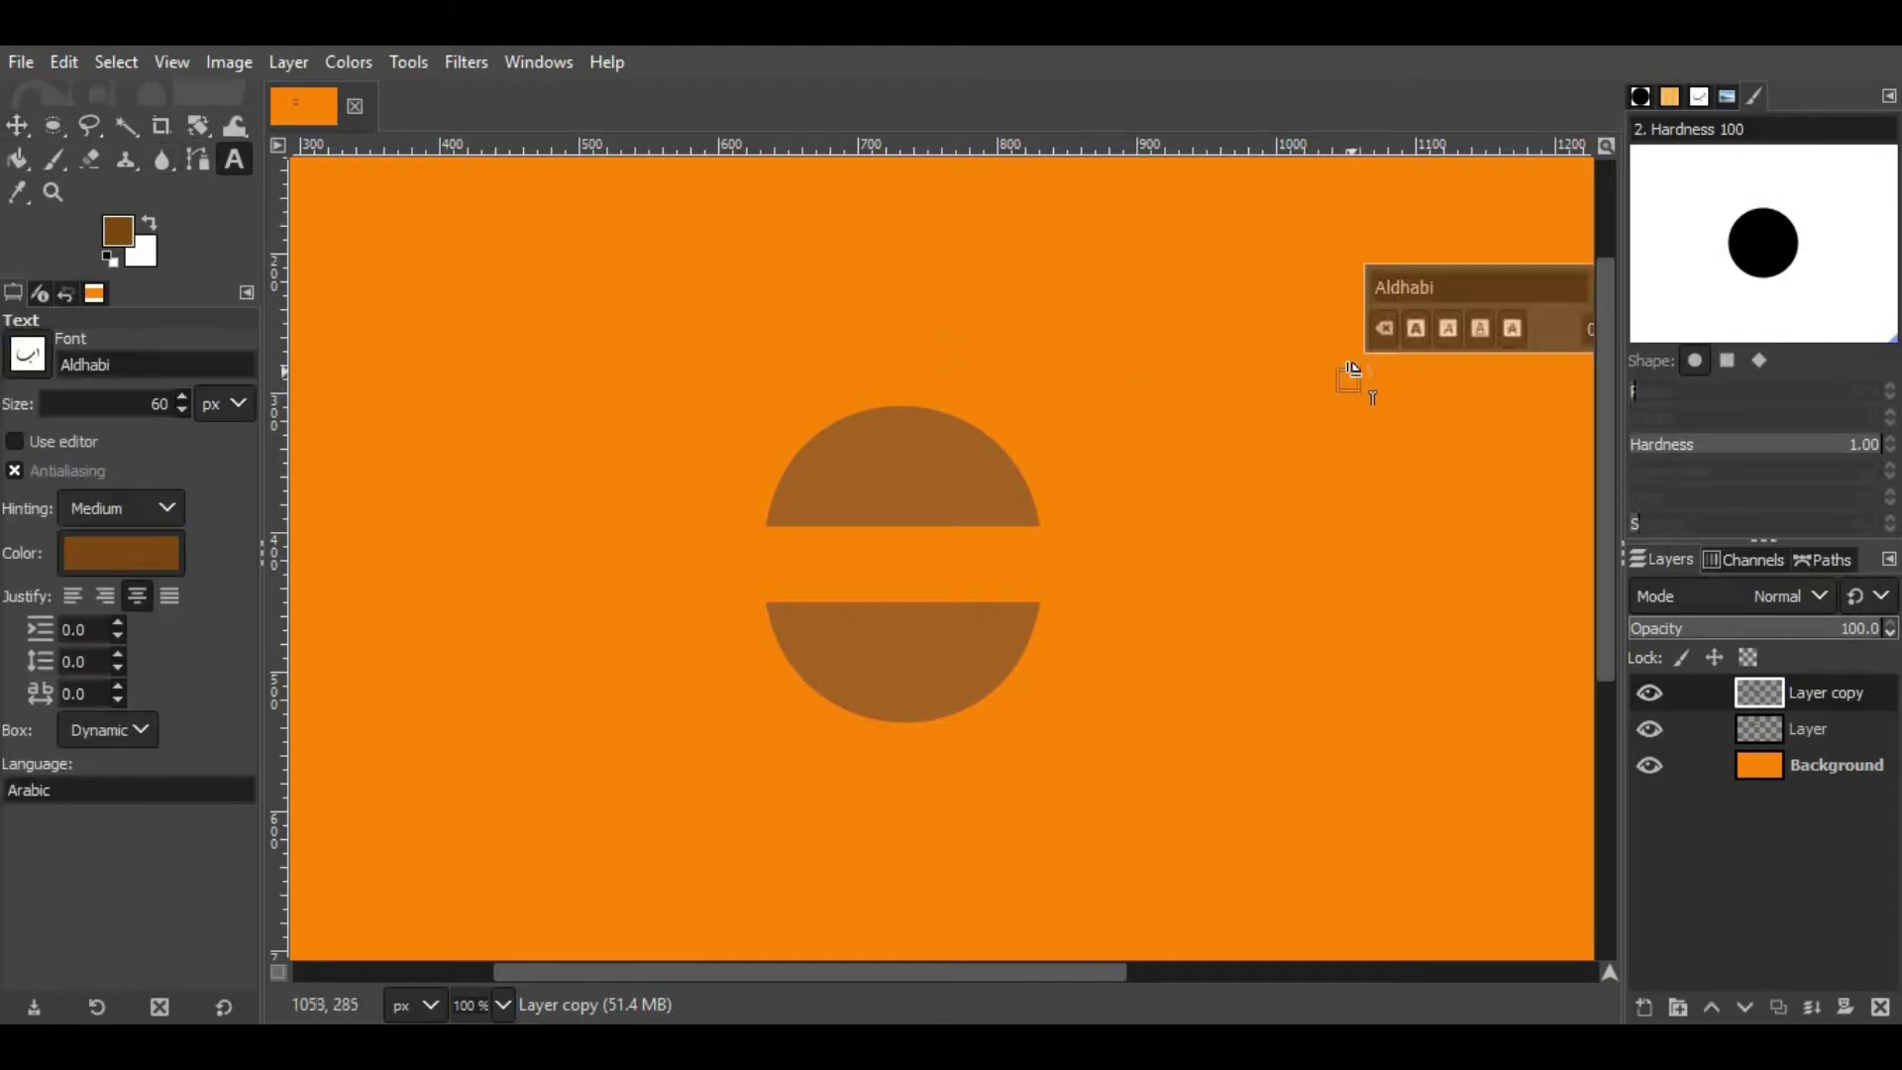
type("محمد")
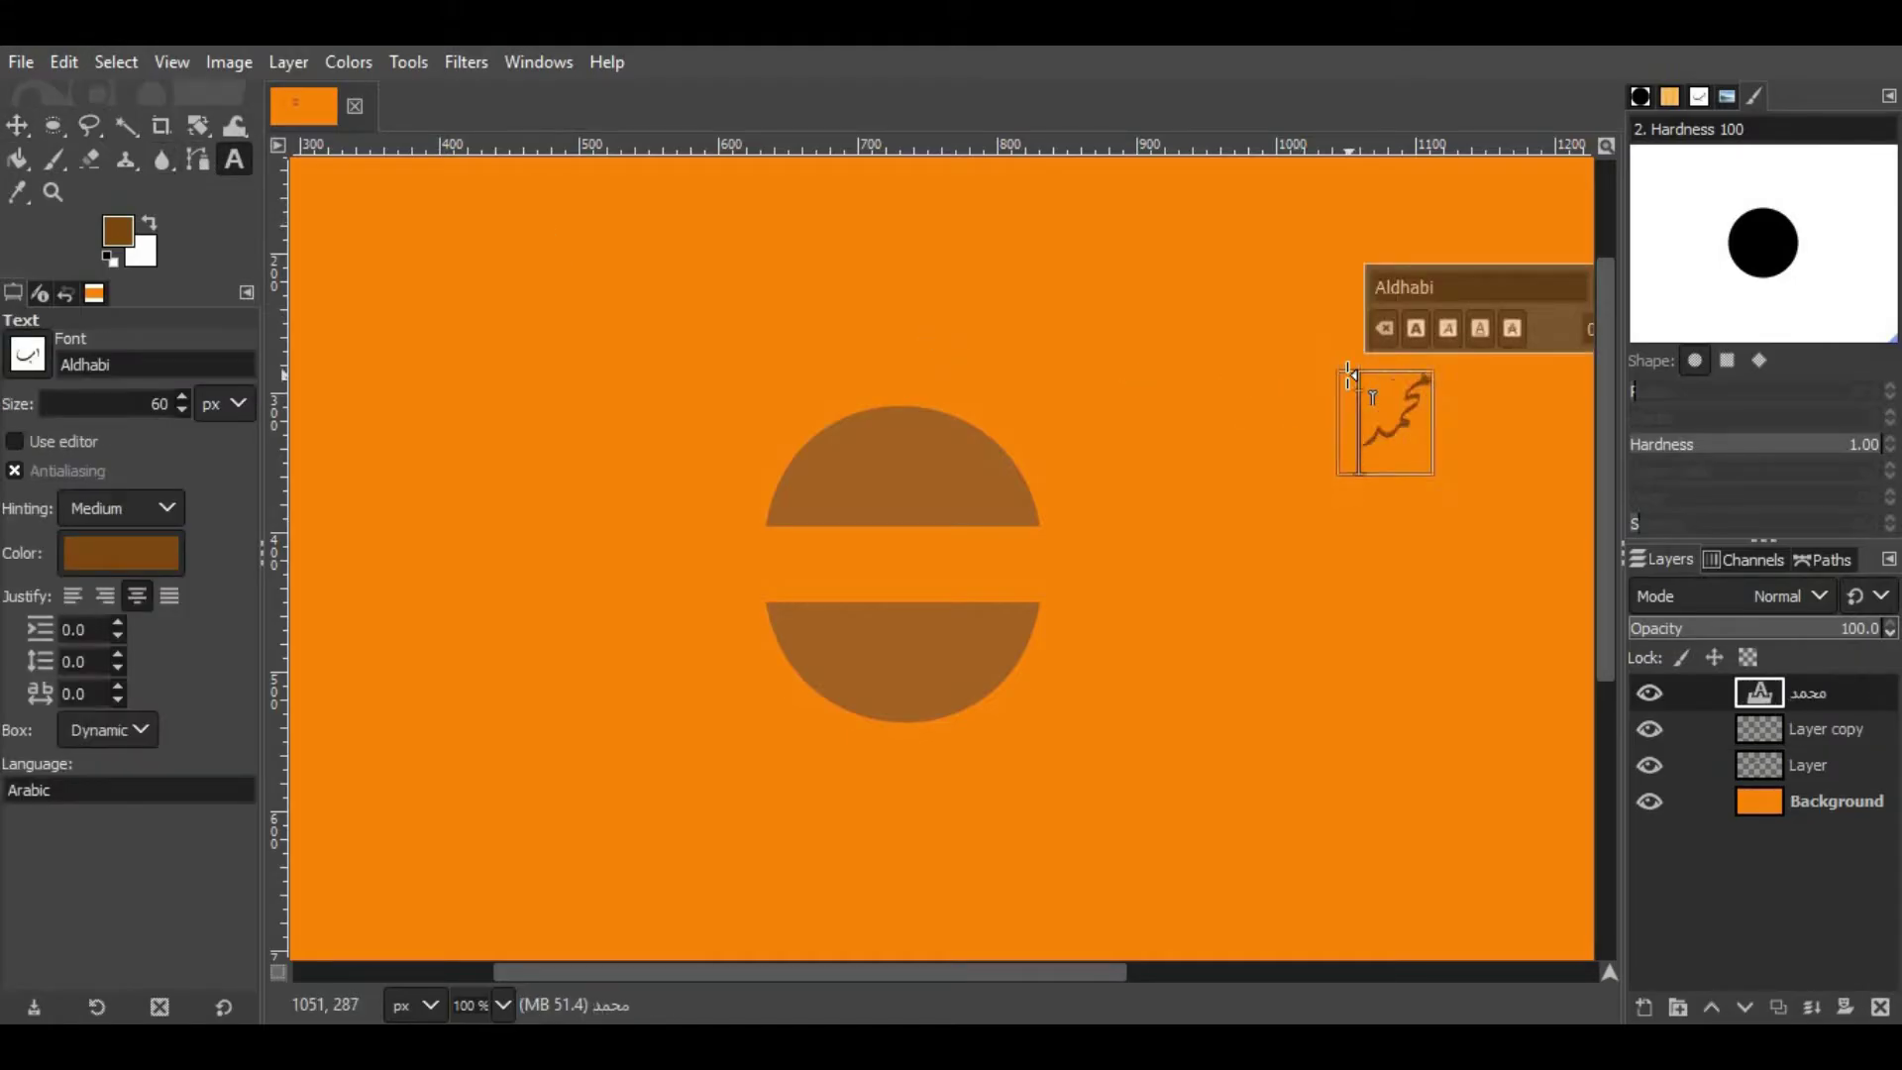
left_click(17, 125)
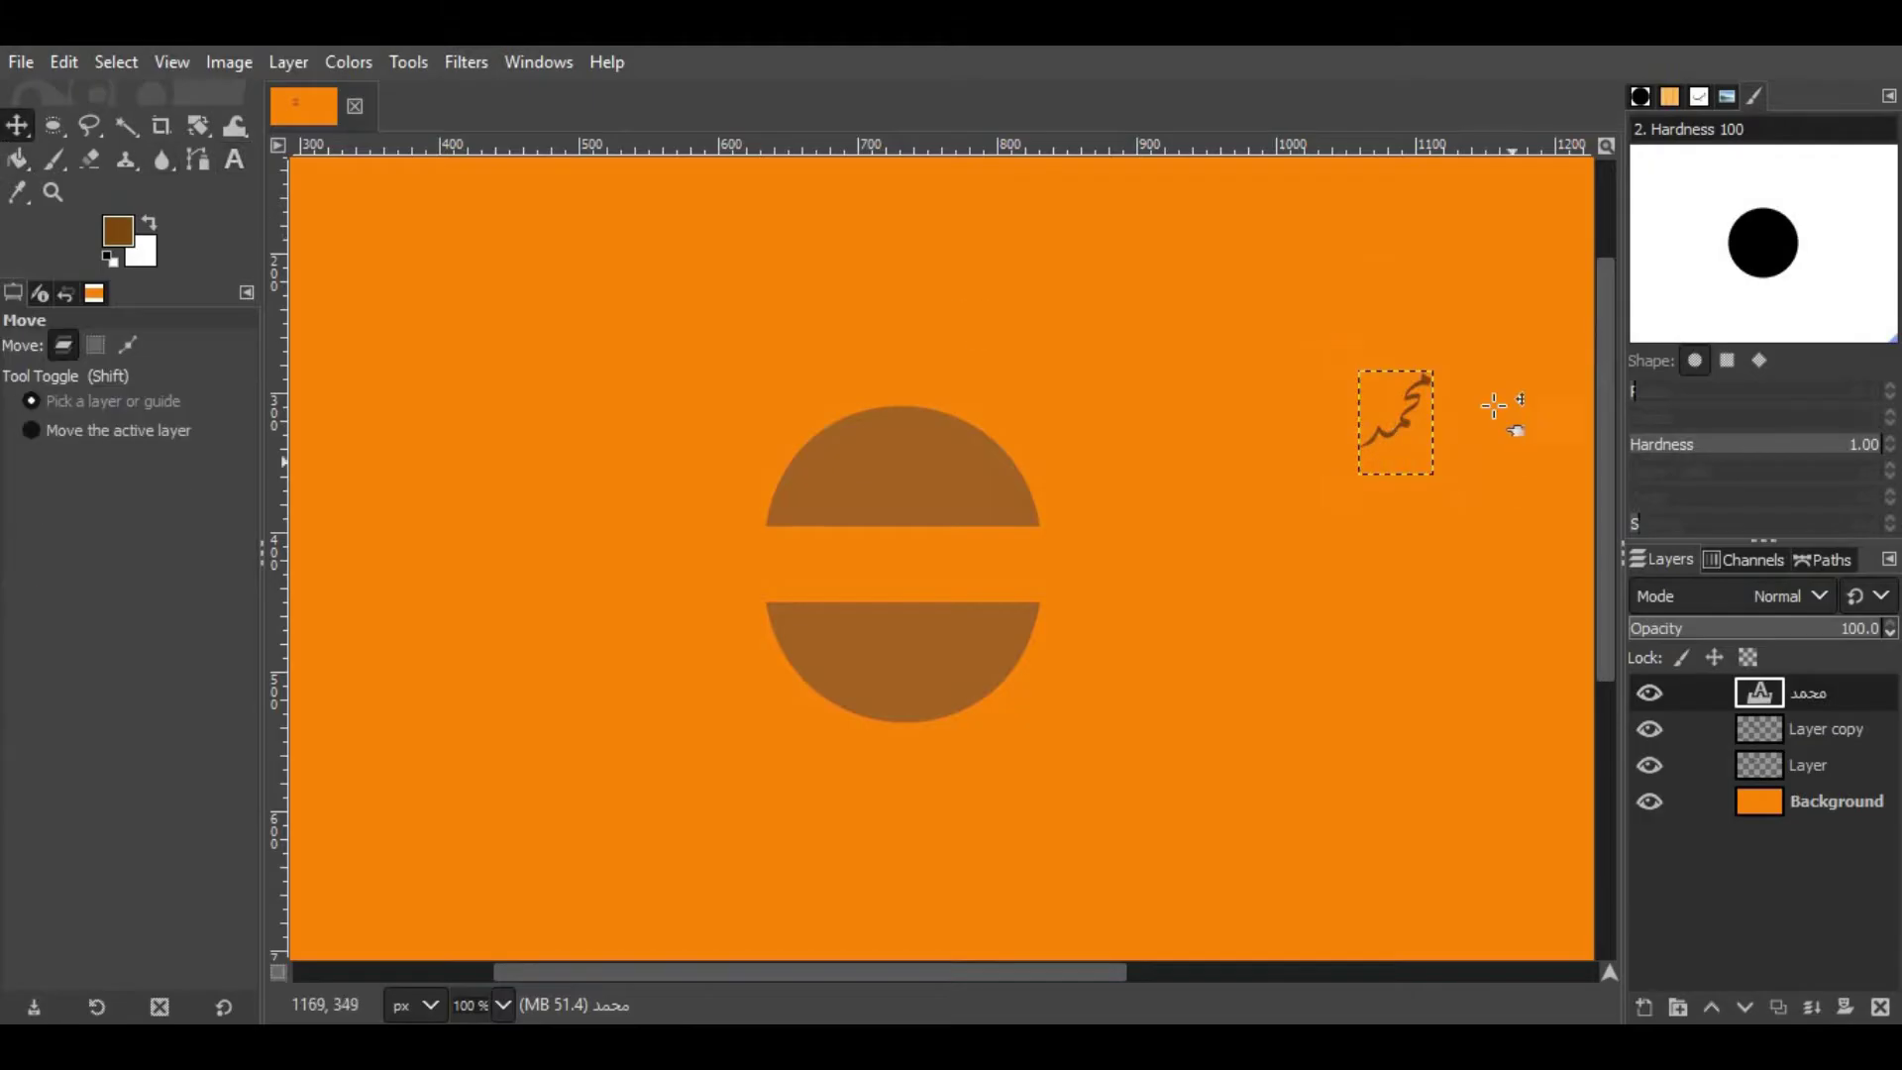
left_click_drag(1407, 421, 1012, 578)
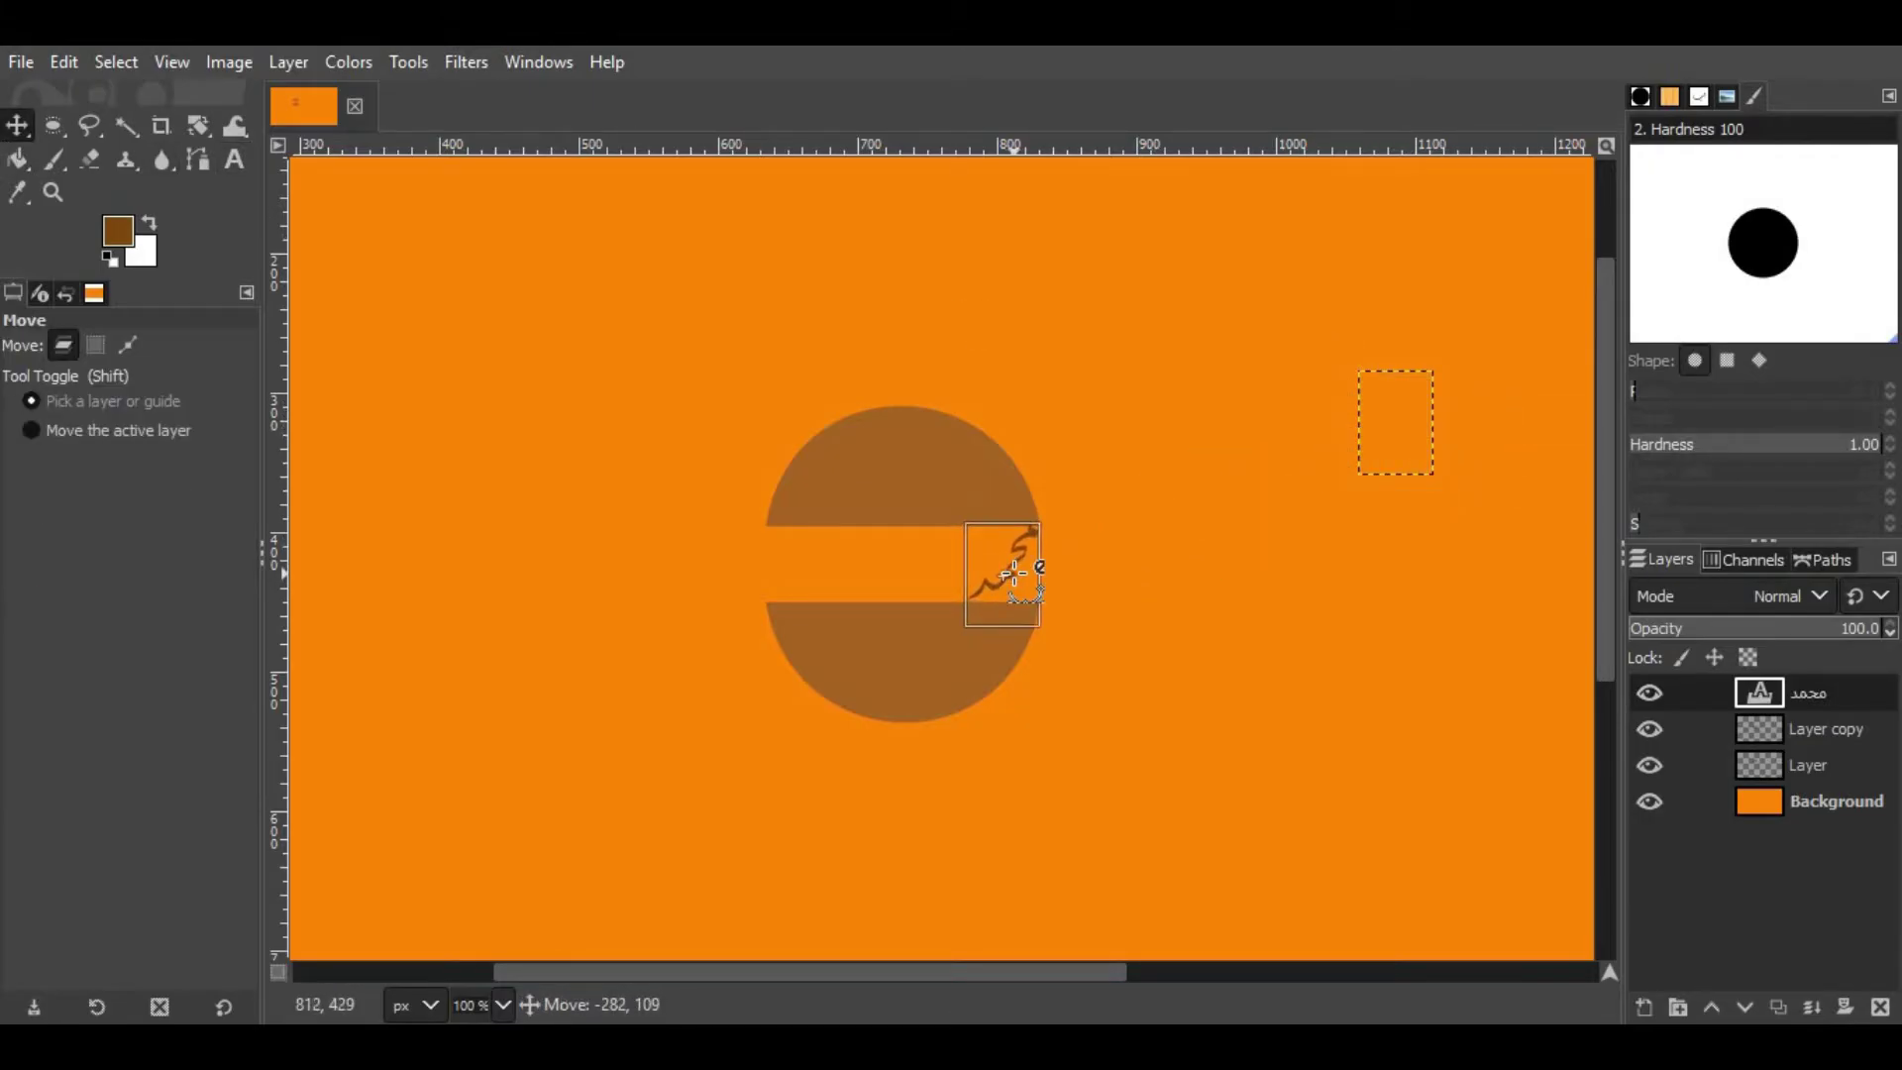
Step: Zoom in and nudge محمد down two pixels to align it against the gap's right edge
scroll(1034, 532, "up", 2)
scroll(1090, 486, "up", 4)
scroll(1146, 436, "up", 1)
left_click_drag(1037, 454, 1039, 469)
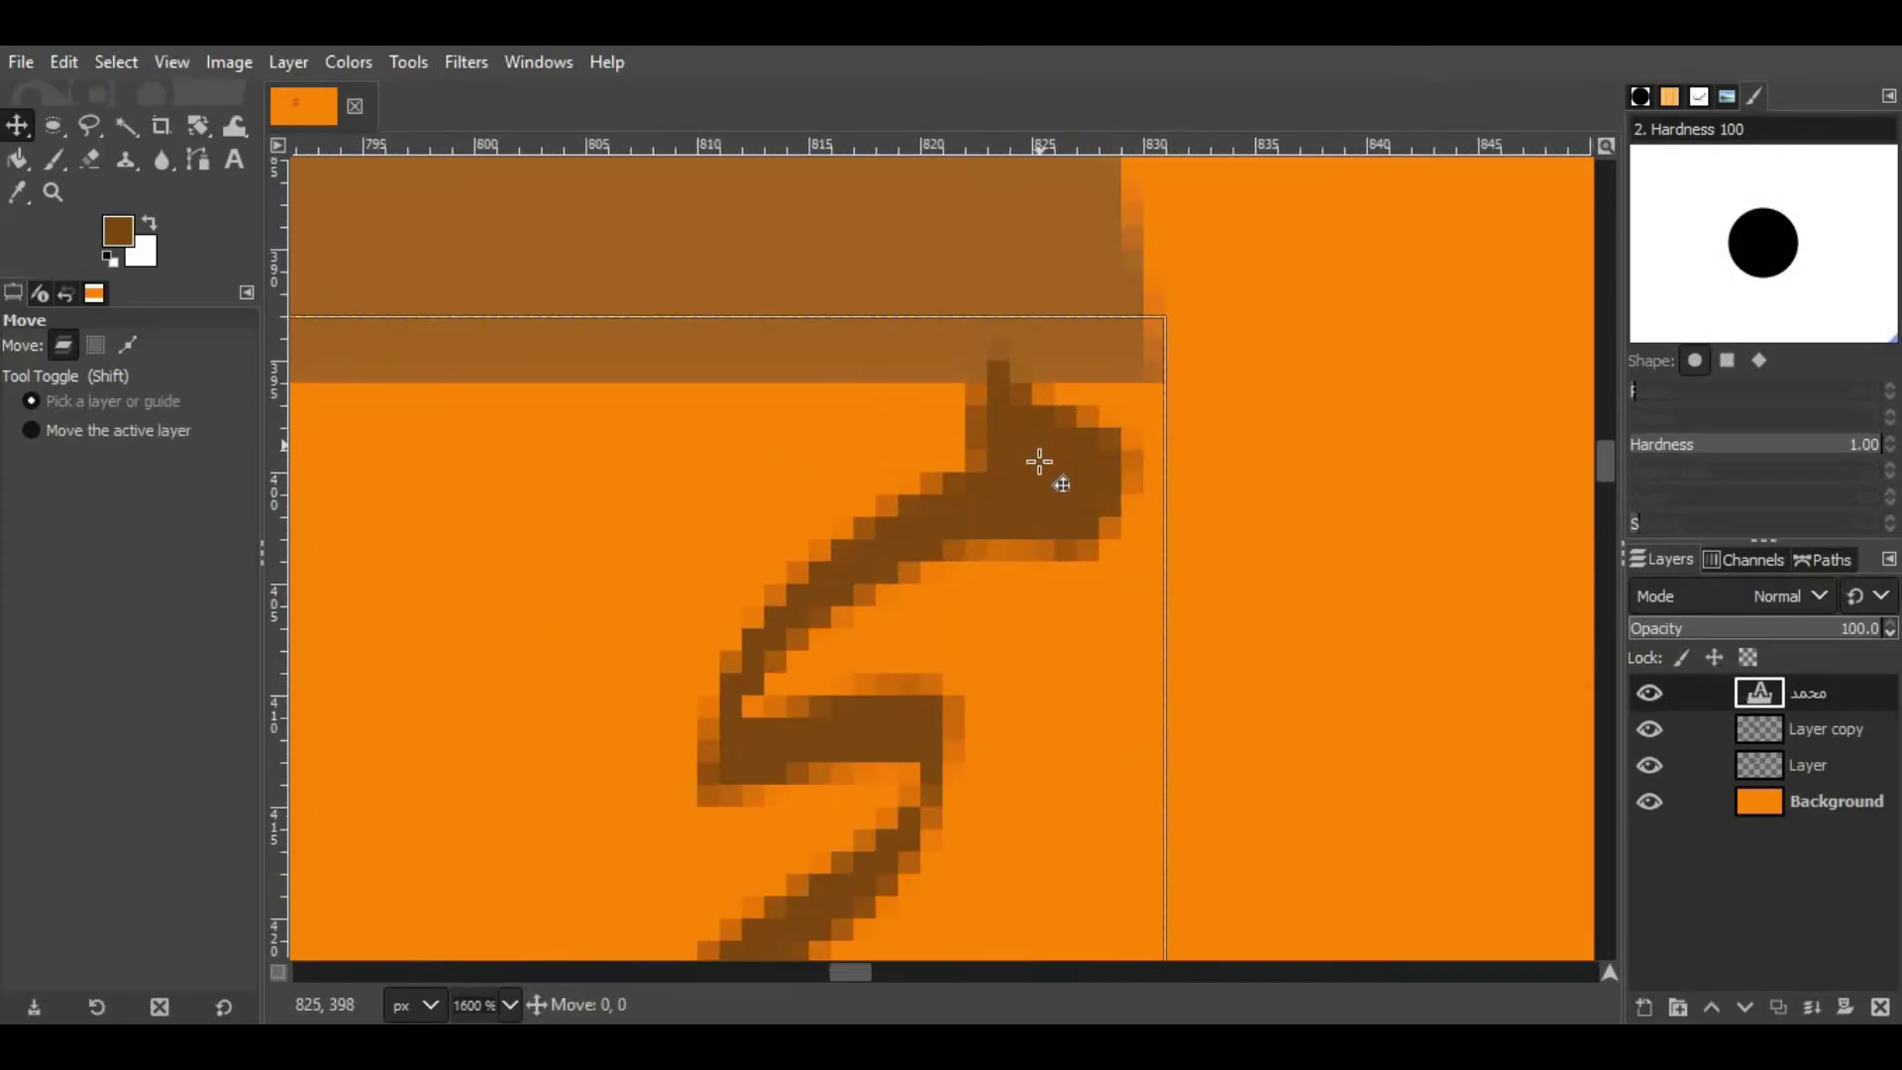
scroll(1050, 486, "down", 5)
scroll(951, 637, "down", 2)
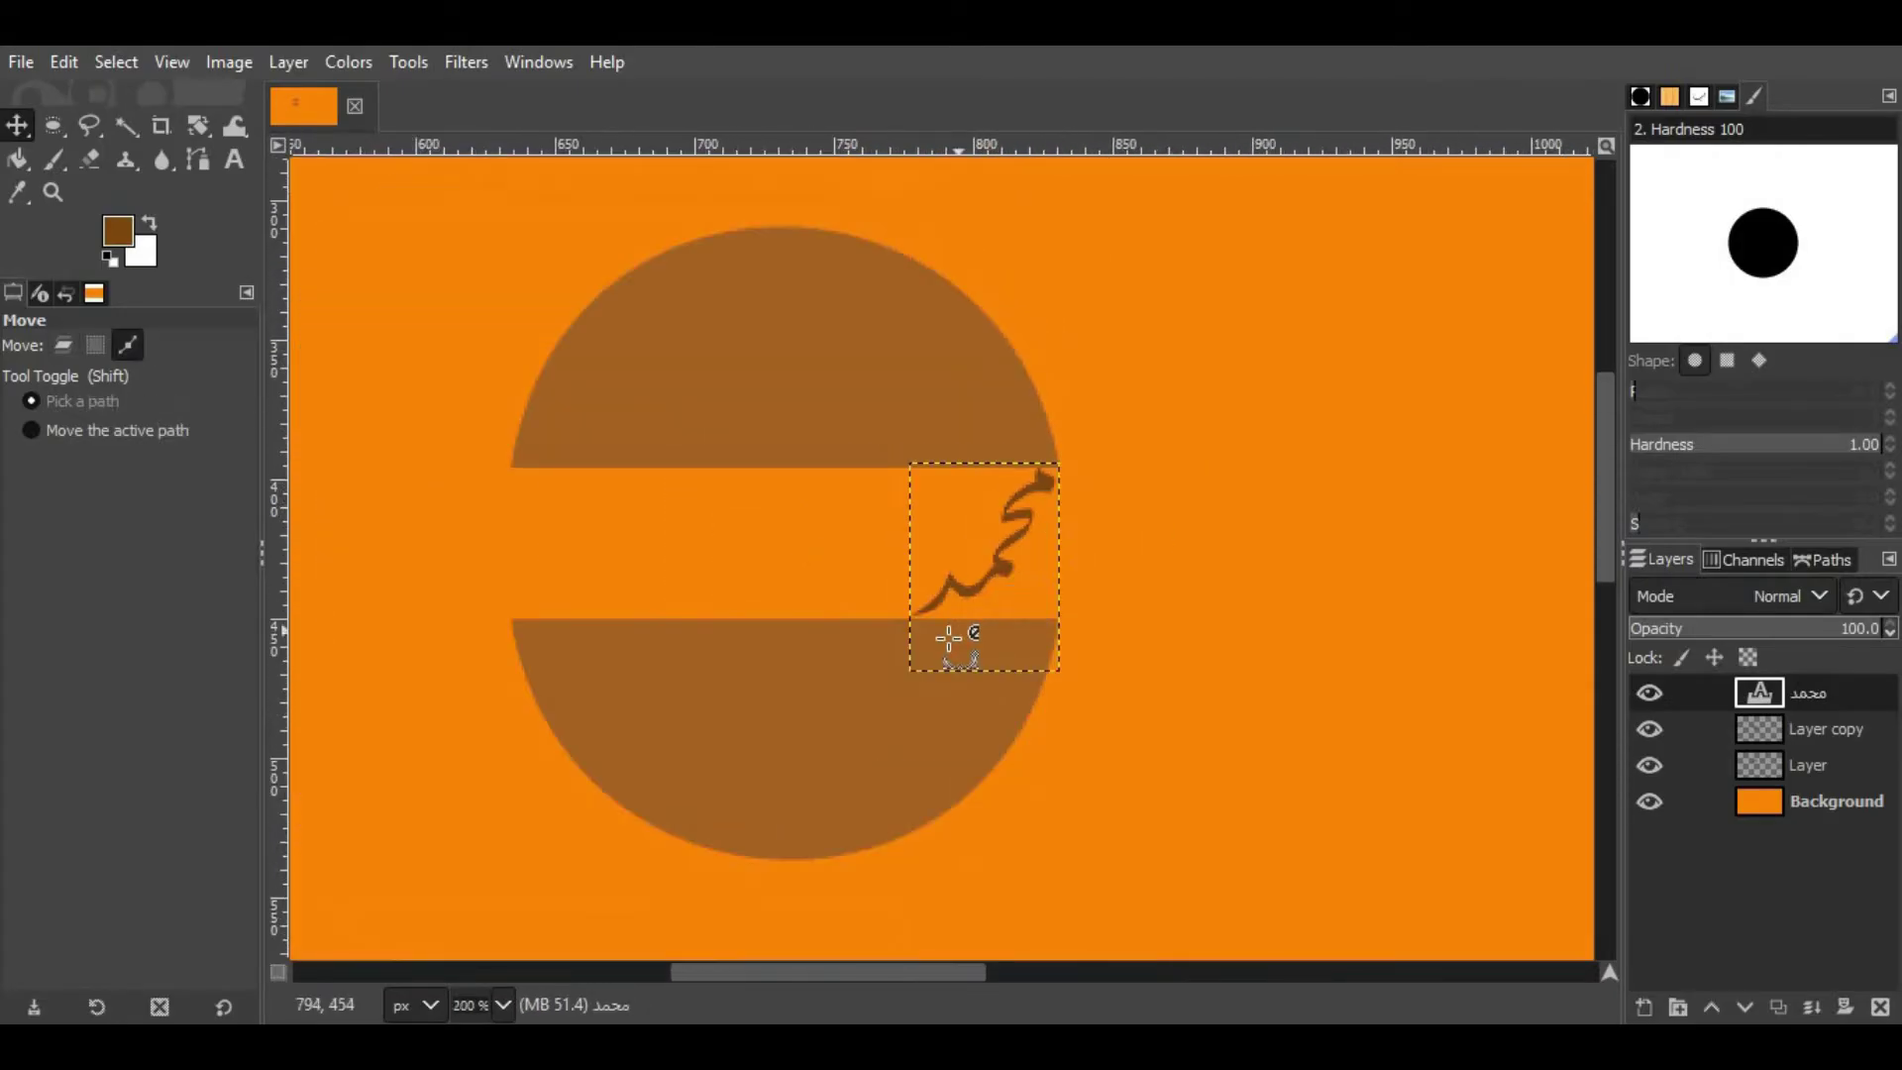
scroll(849, 518, "up", 7)
scroll(839, 584, "up", 1)
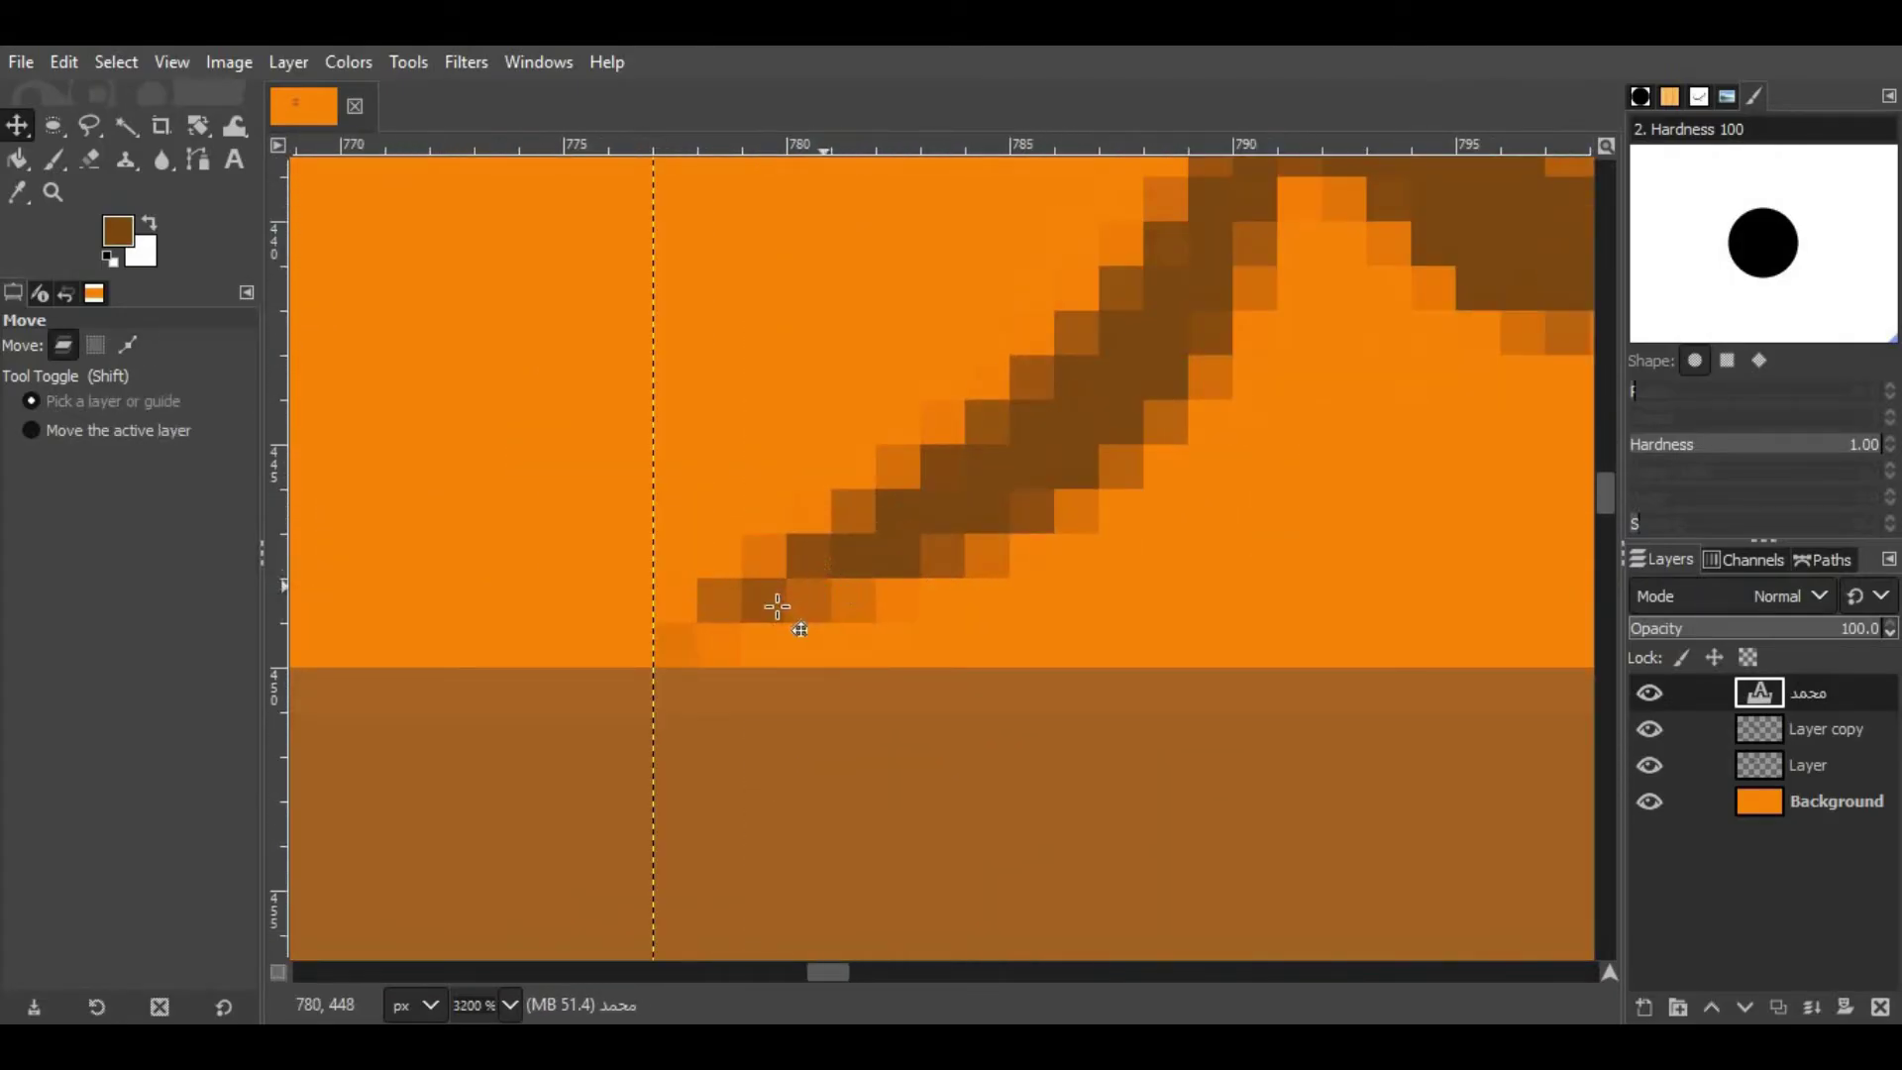
left_click_drag(778, 607, 778, 639)
scroll(926, 556, "down", 4)
scroll(1082, 521, "down", 2)
scroll(1082, 521, "down", 2)
scroll(1095, 403, "up", 2)
scroll(1117, 429, "up", 3)
scroll(1070, 540, "up", 2)
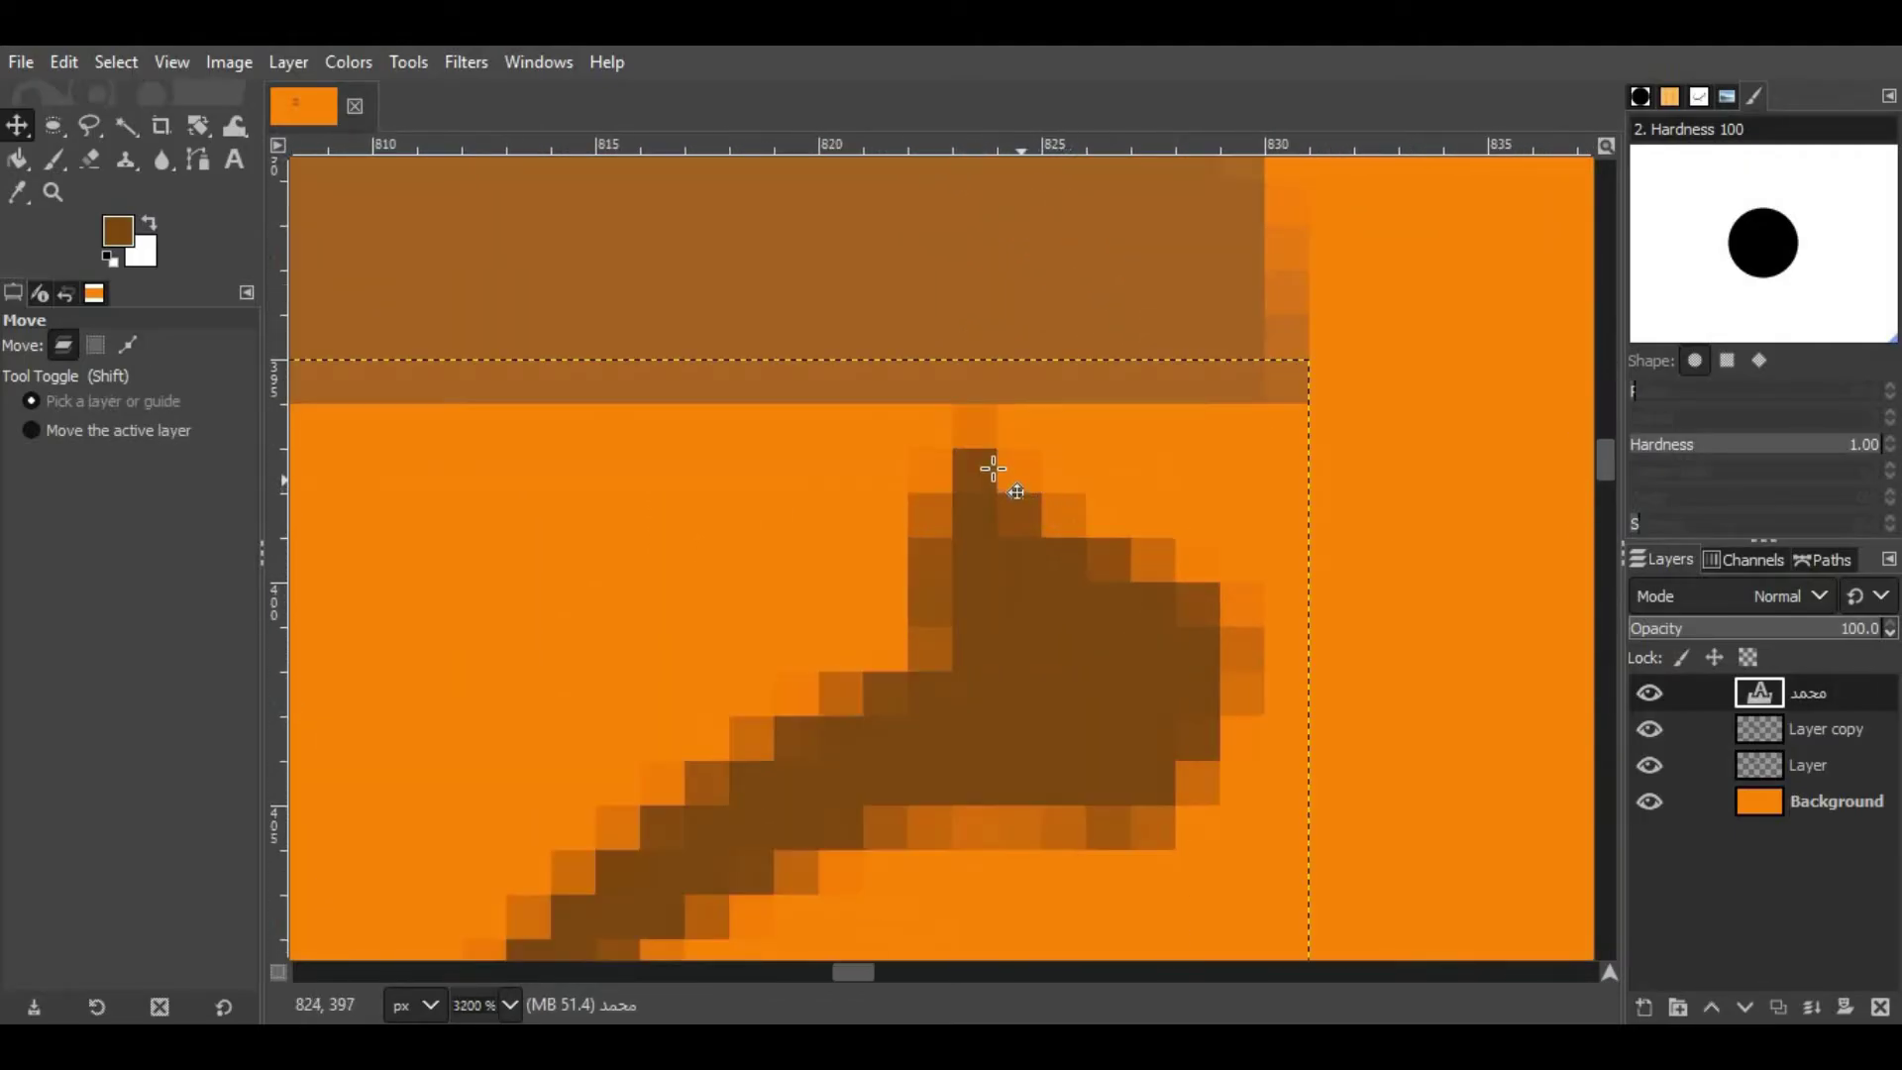
scroll(994, 470, "down", 2)
scroll(1002, 466, "down", 3)
scroll(1006, 488, "down", 3)
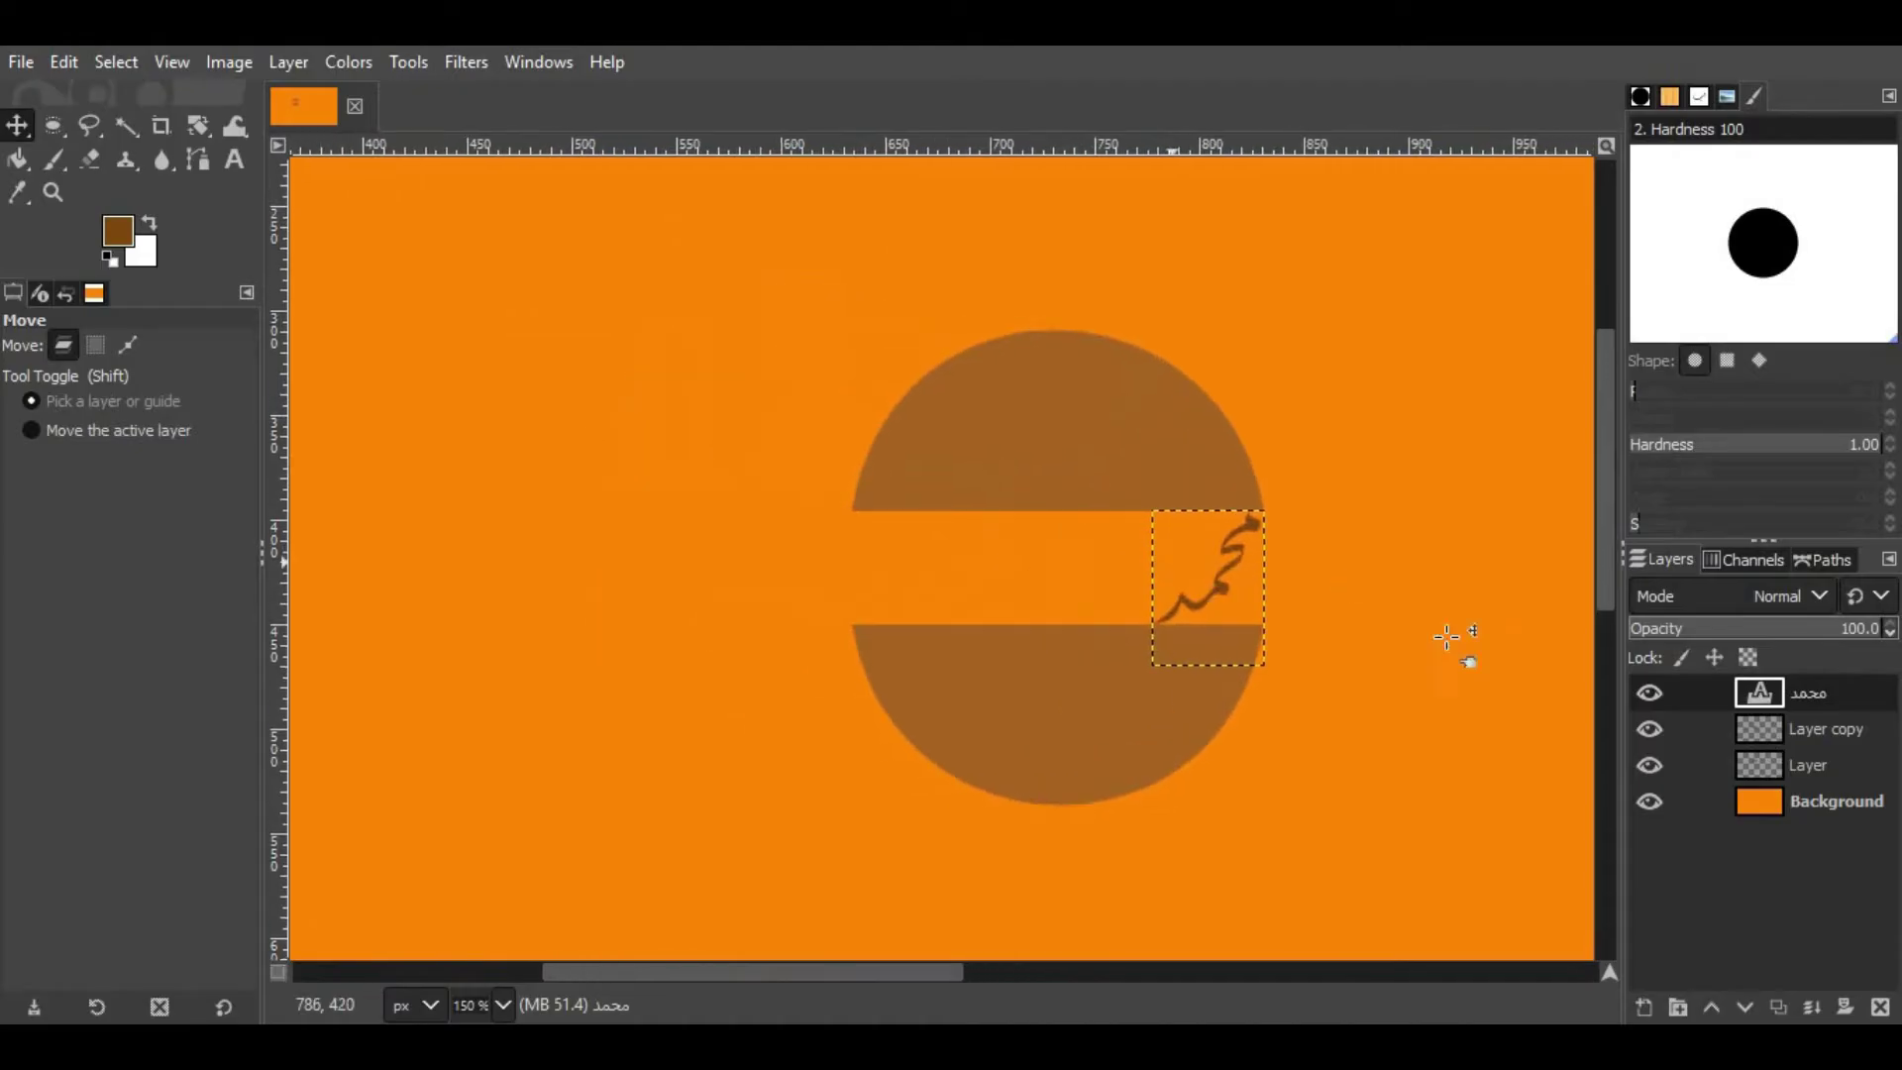
scroll(1020, 442, "up", 1)
scroll(1020, 442, "up", 1)
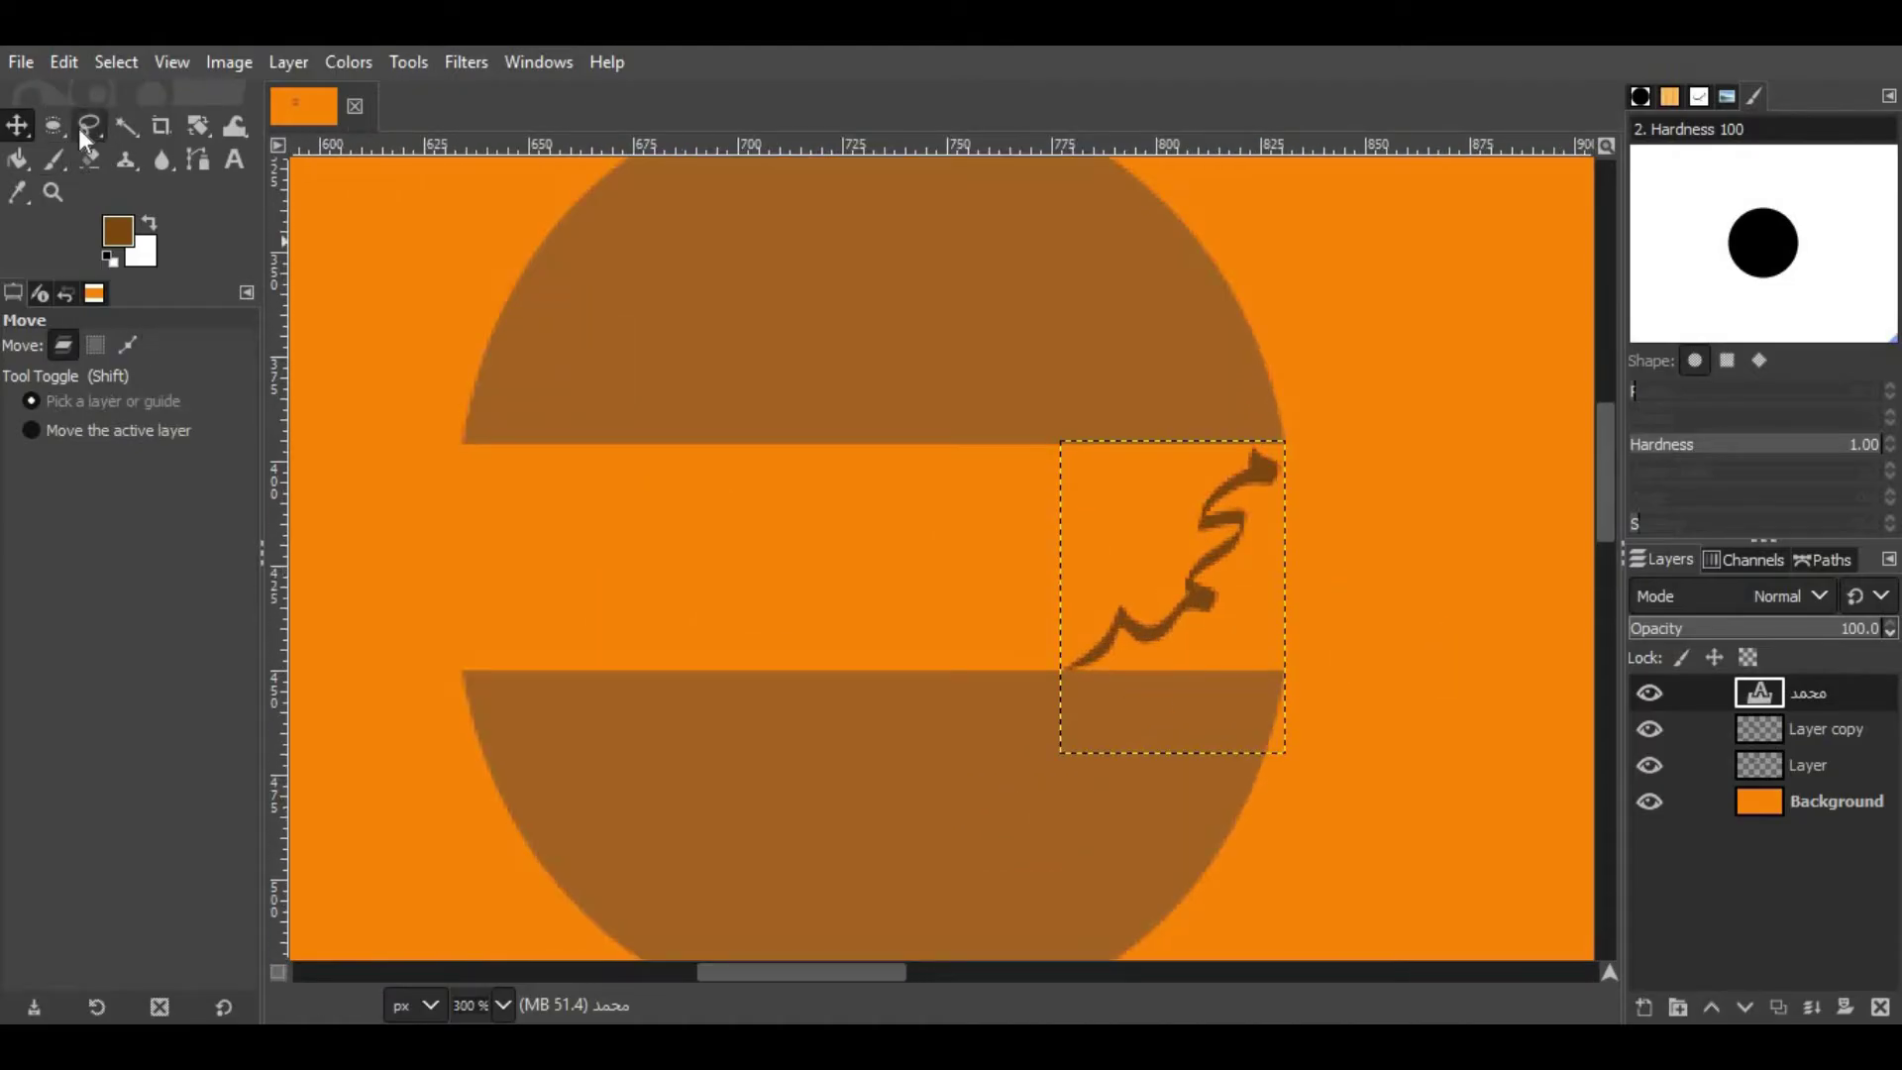
left_click(234, 159)
Step: Type أنس as a new text layer and move it into the gap beside محمد
scroll(1036, 314, "down", 3)
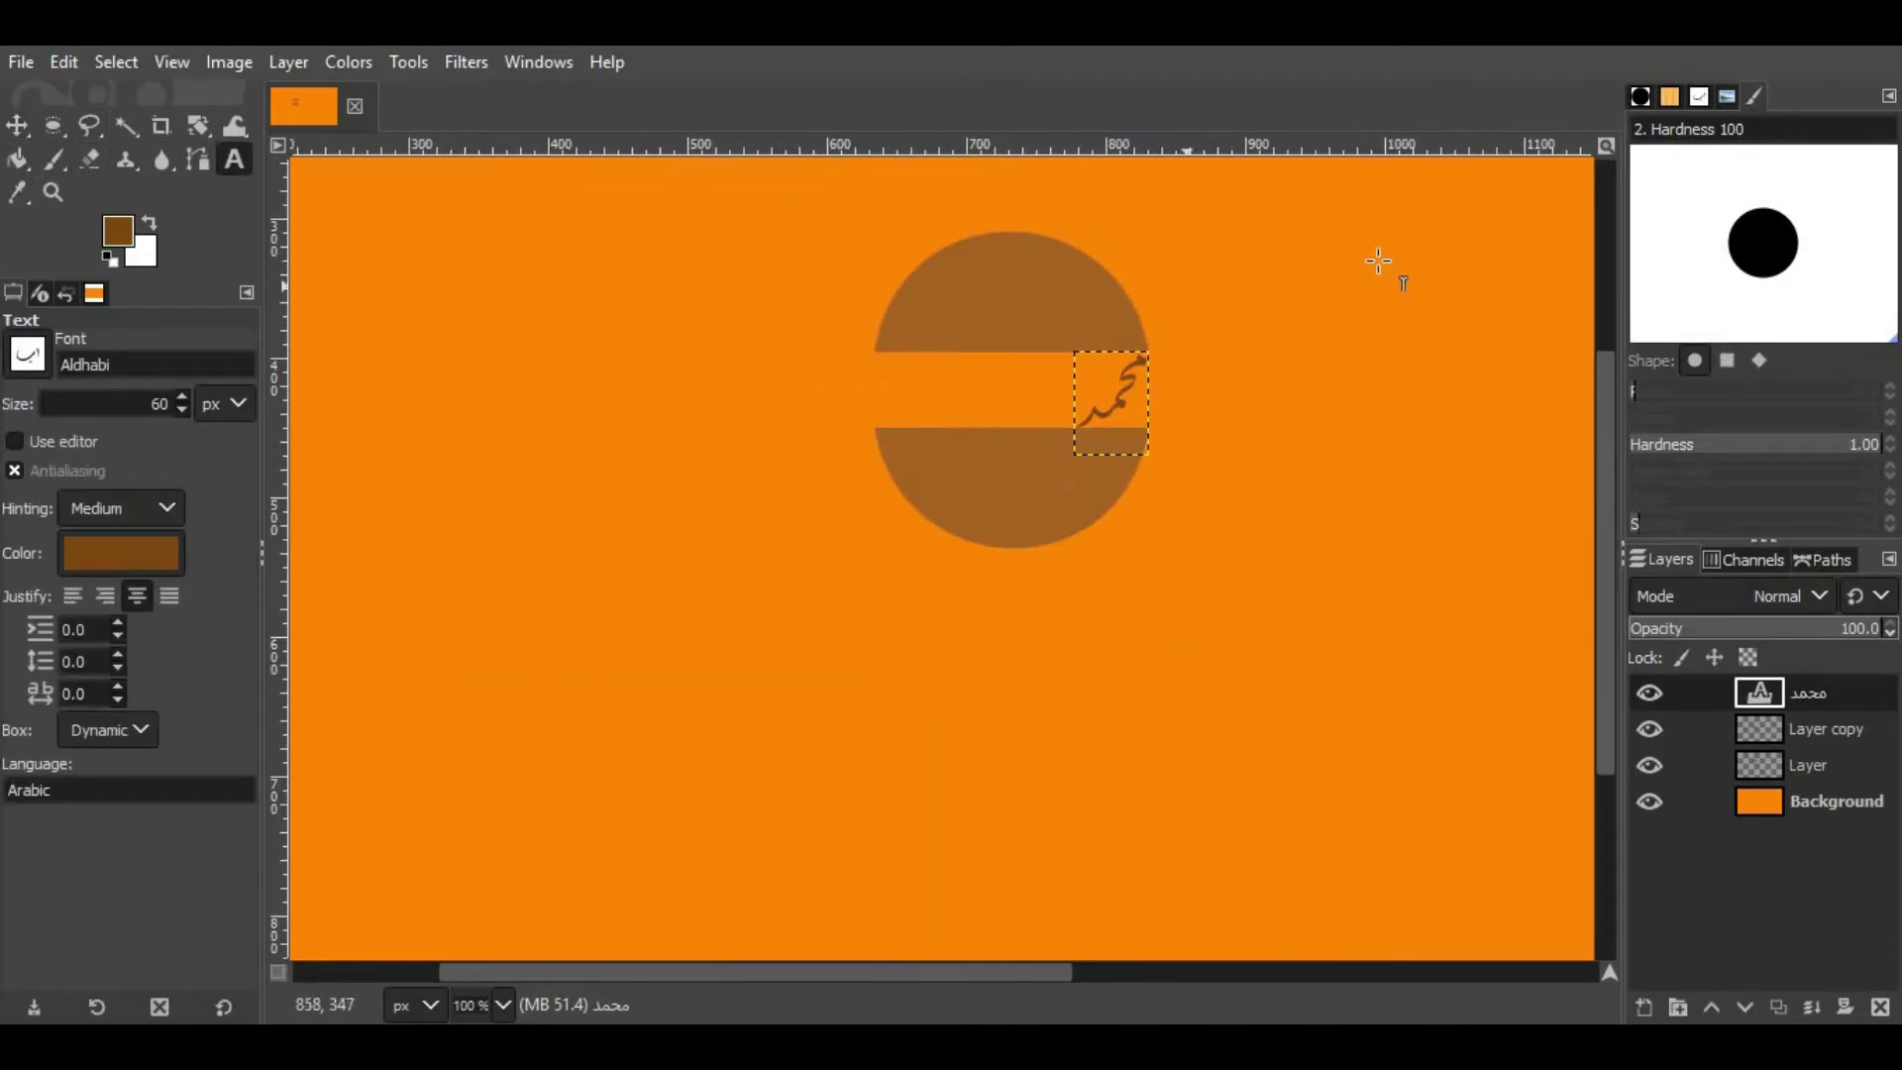
left_click(1379, 242)
type("أ")
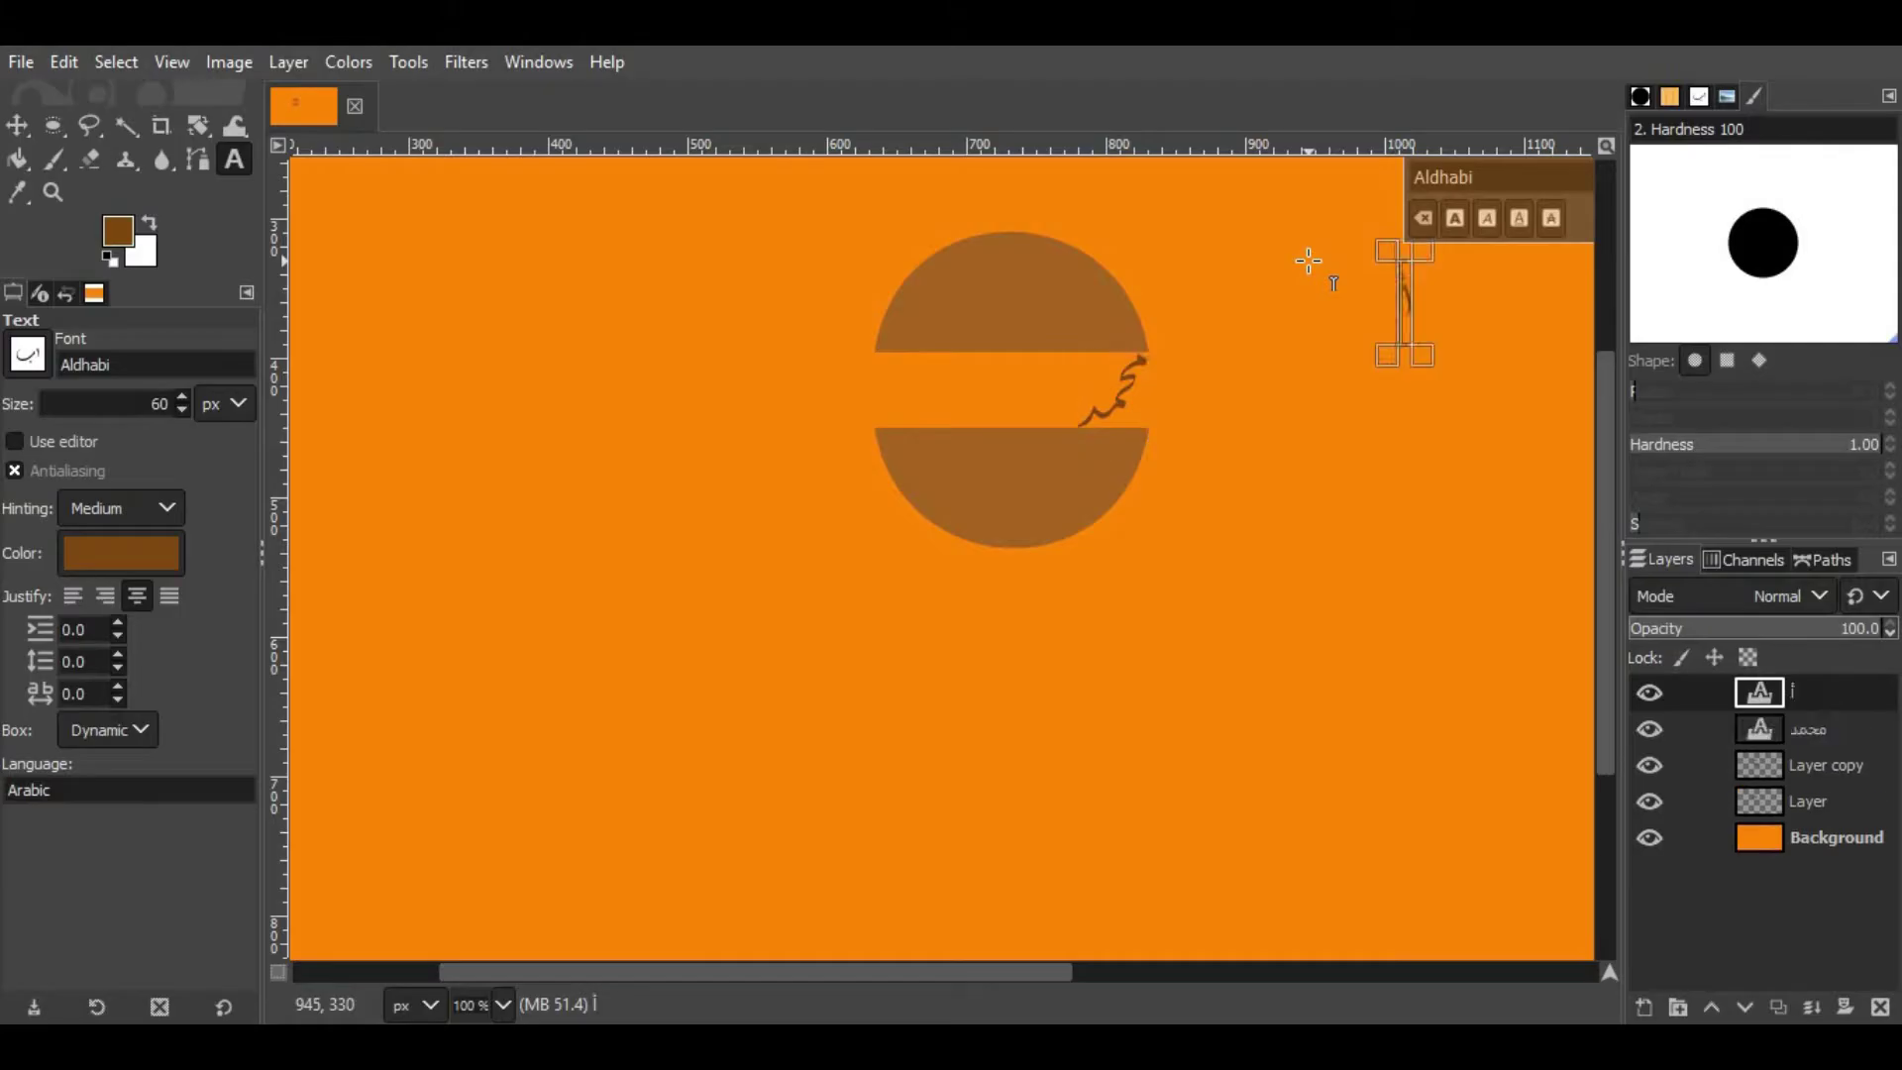
type("نس")
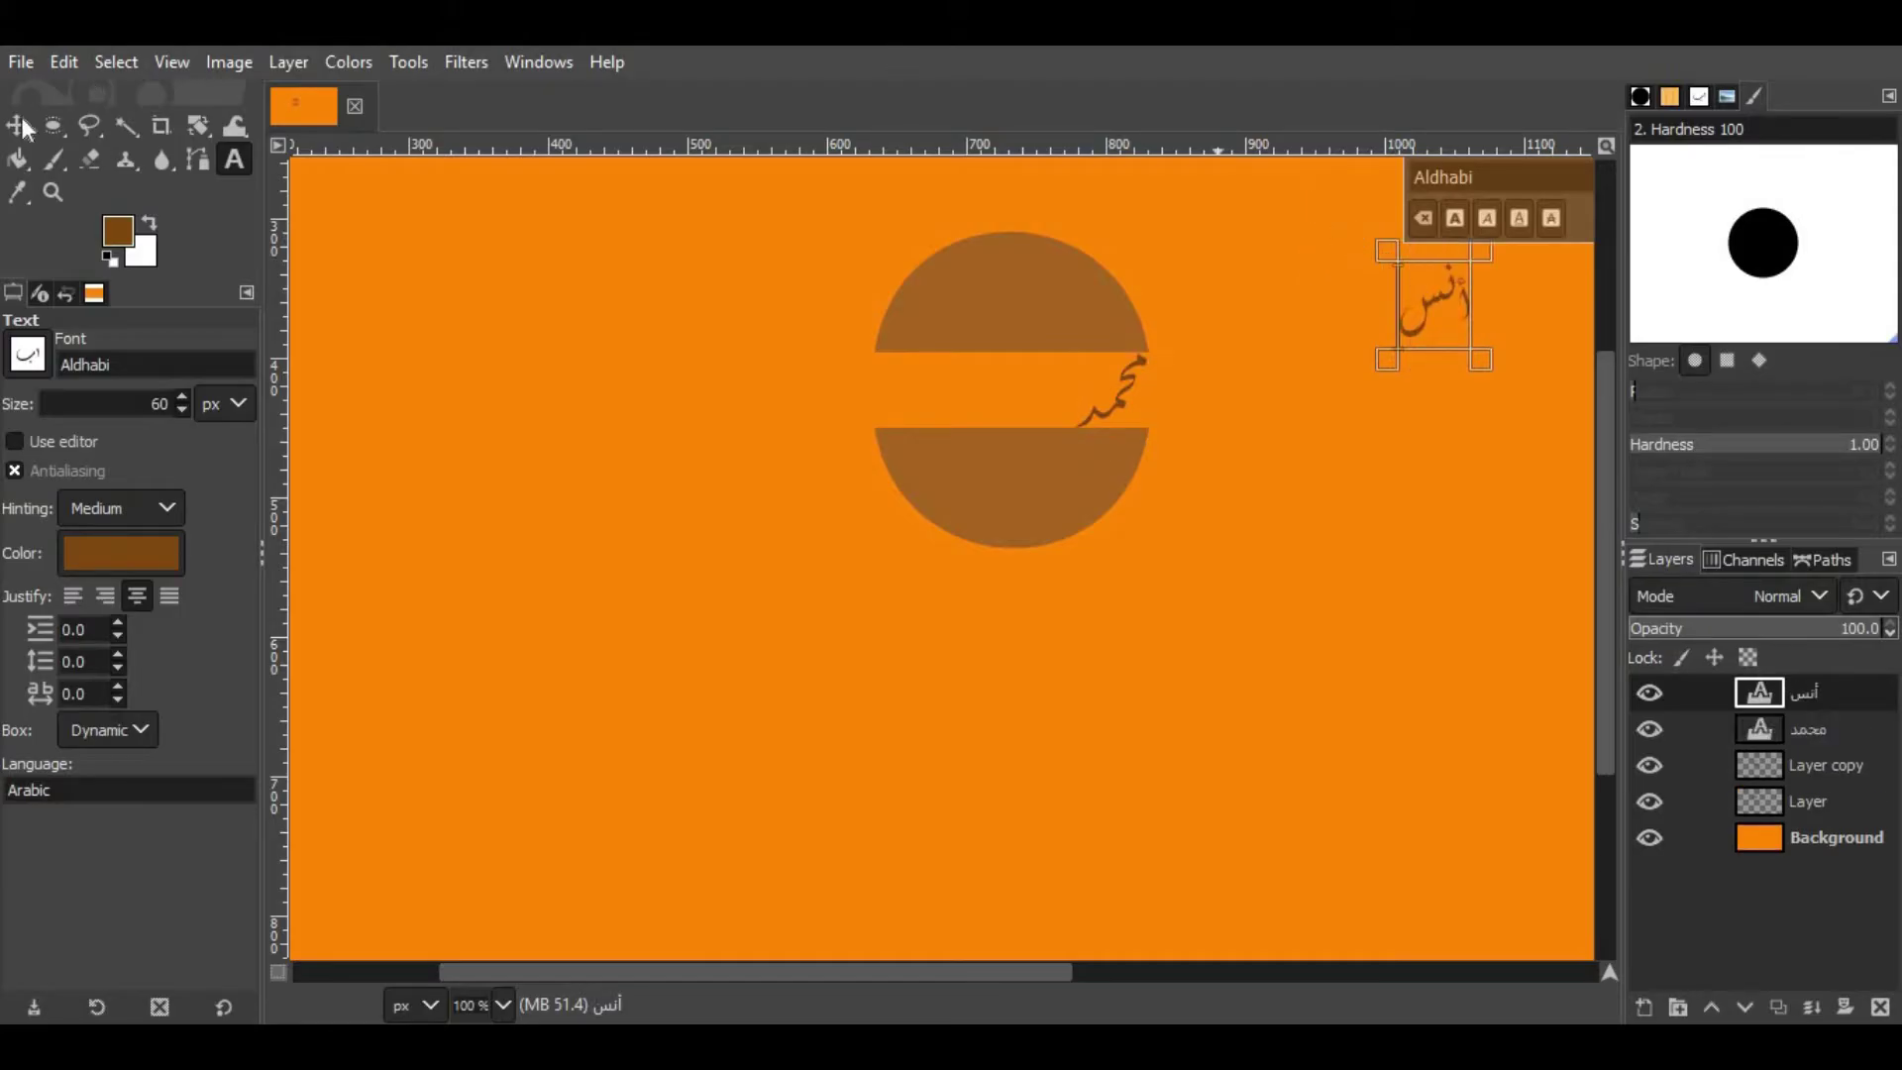
left_click(18, 124)
scroll(1390, 308, "up", 1)
scroll(1390, 309, "up", 4)
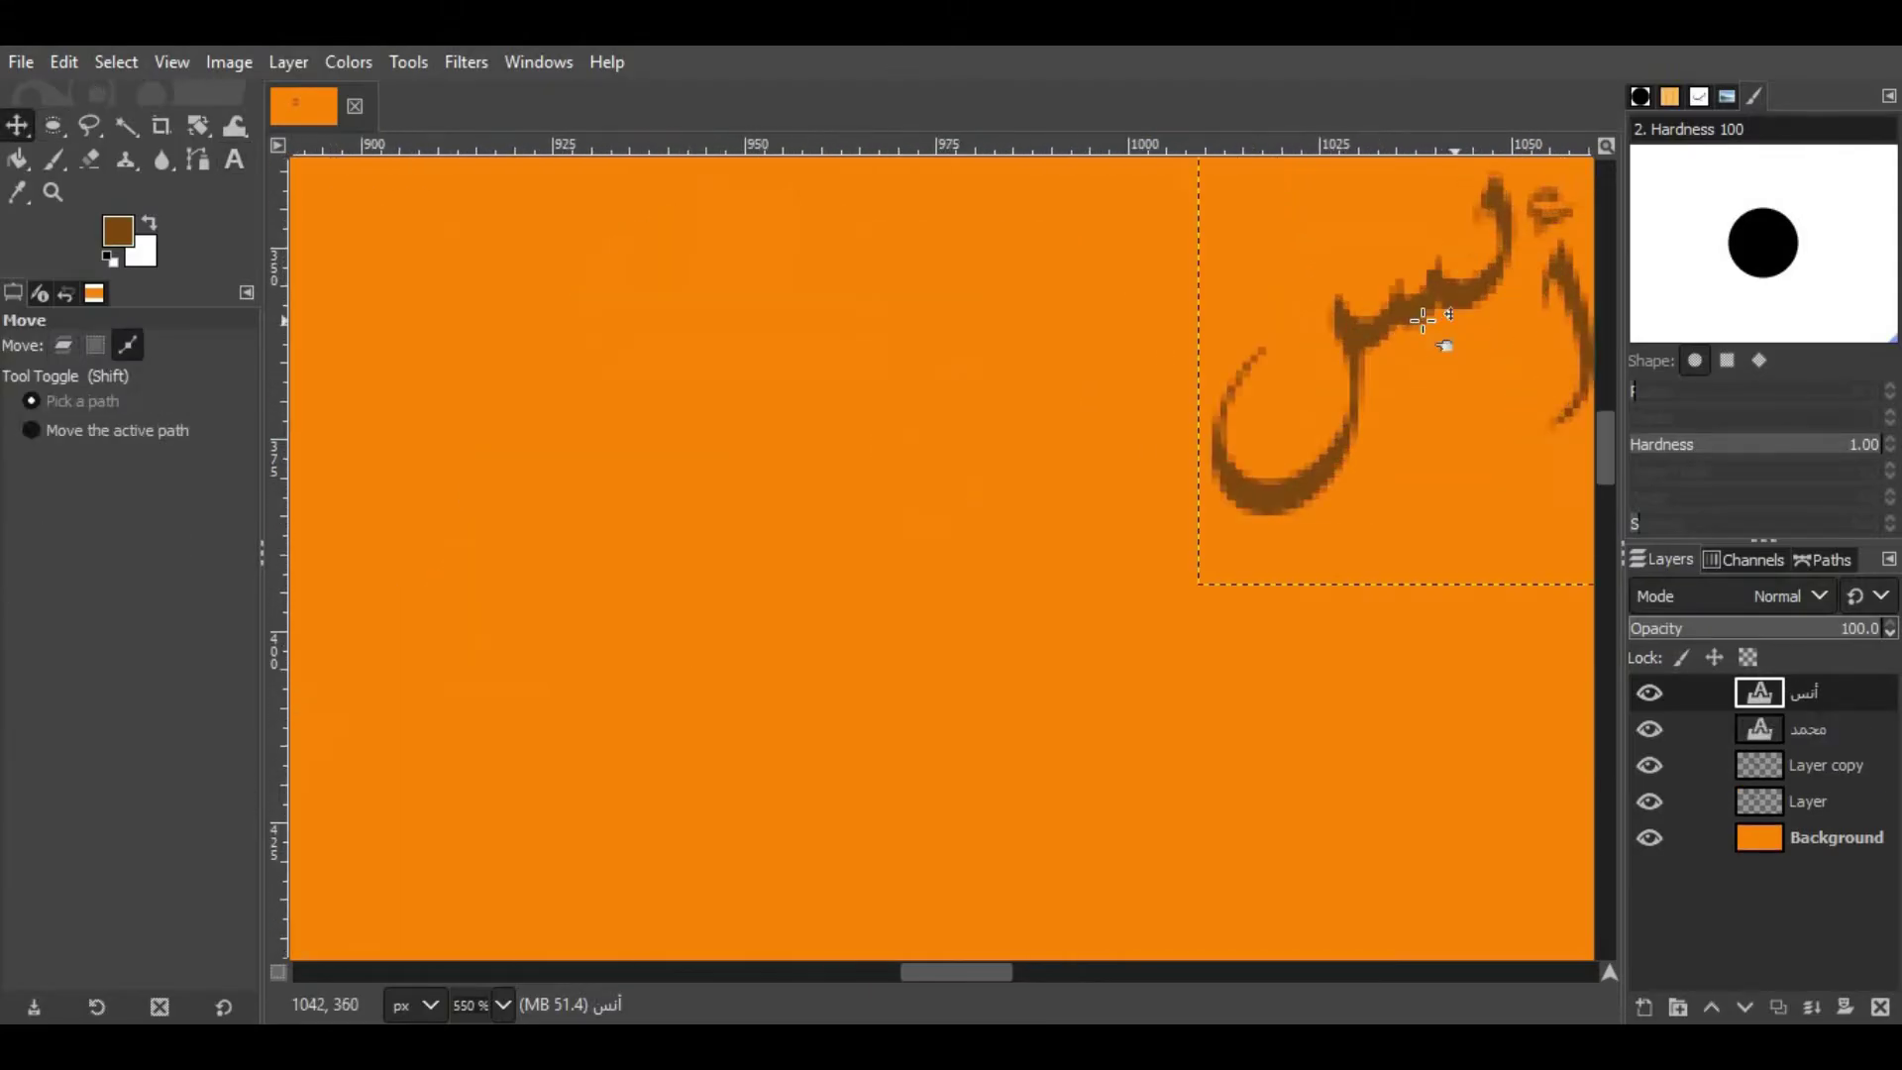
scroll(1389, 308, "up", 1)
scroll(798, 496, "down", 1)
scroll(798, 475, "down", 1)
scroll(797, 490, "down", 4)
scroll(793, 460, "down", 1)
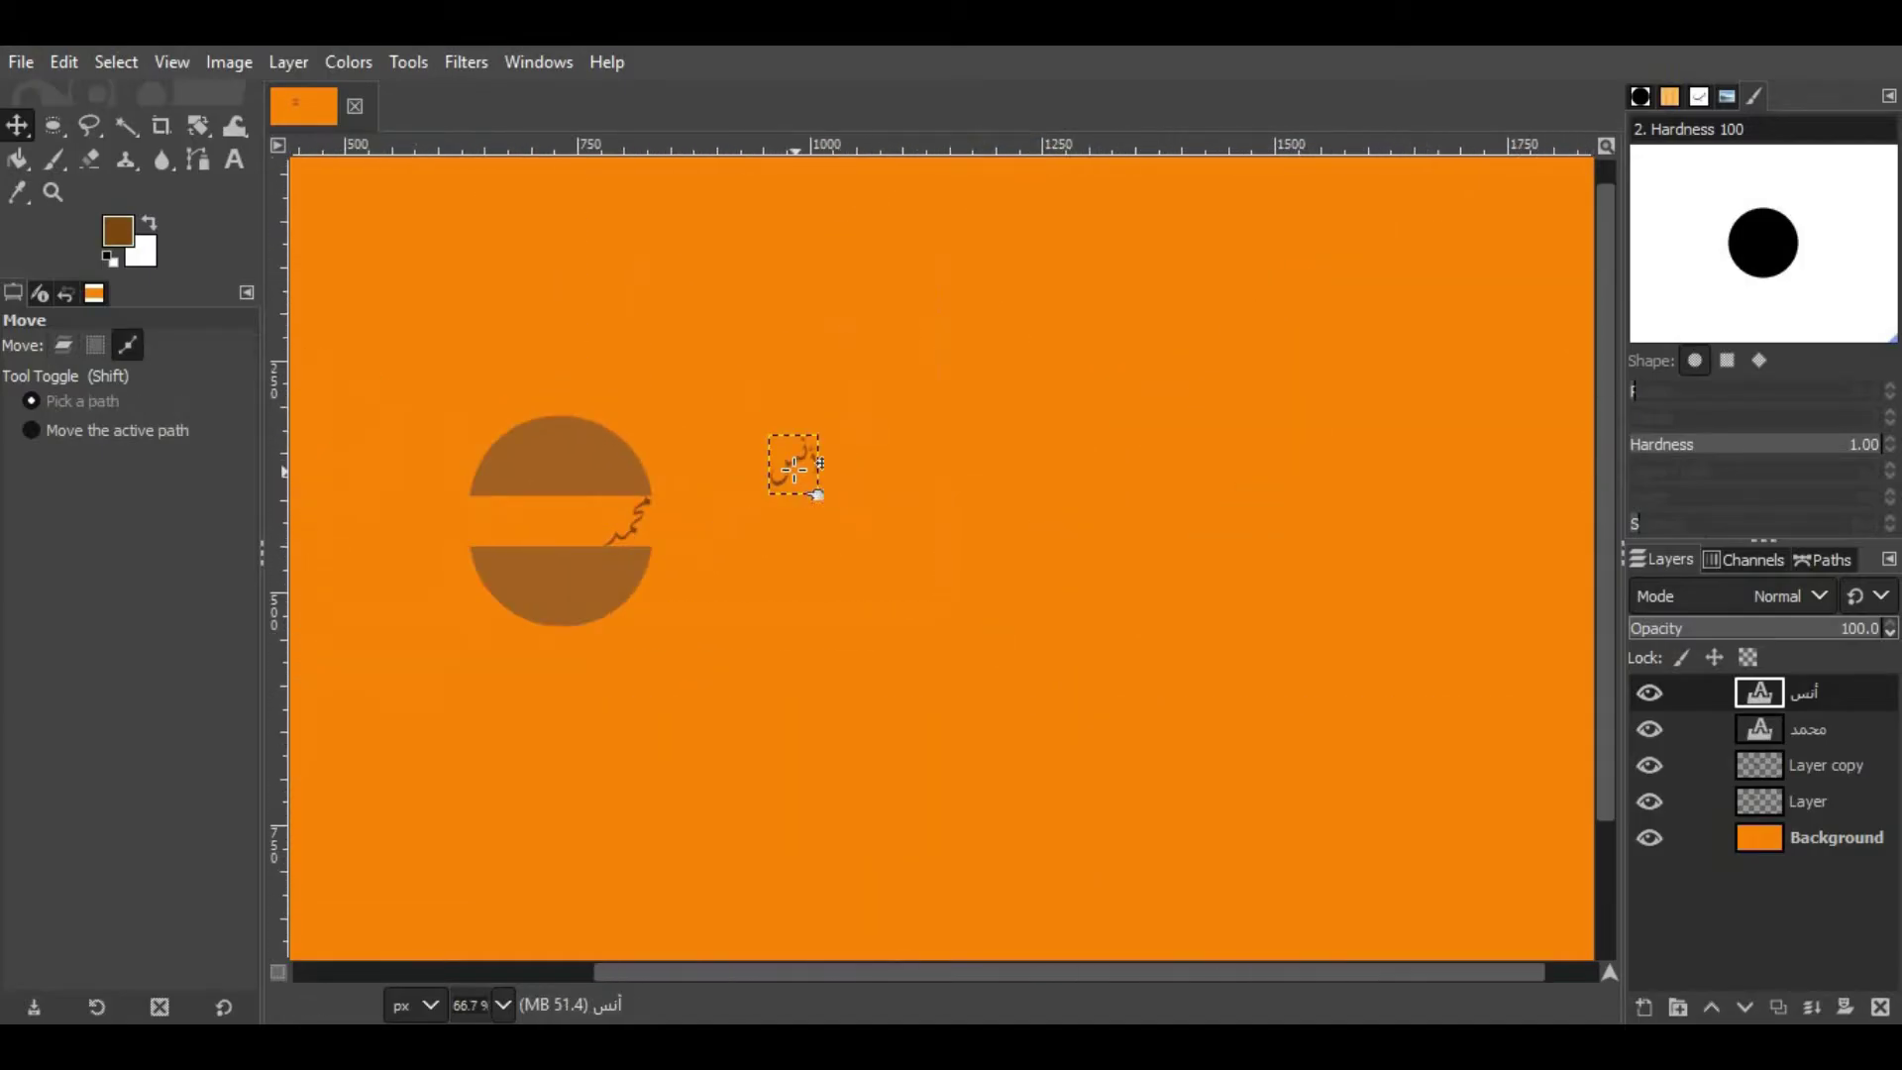
left_click_drag(793, 460, 590, 521)
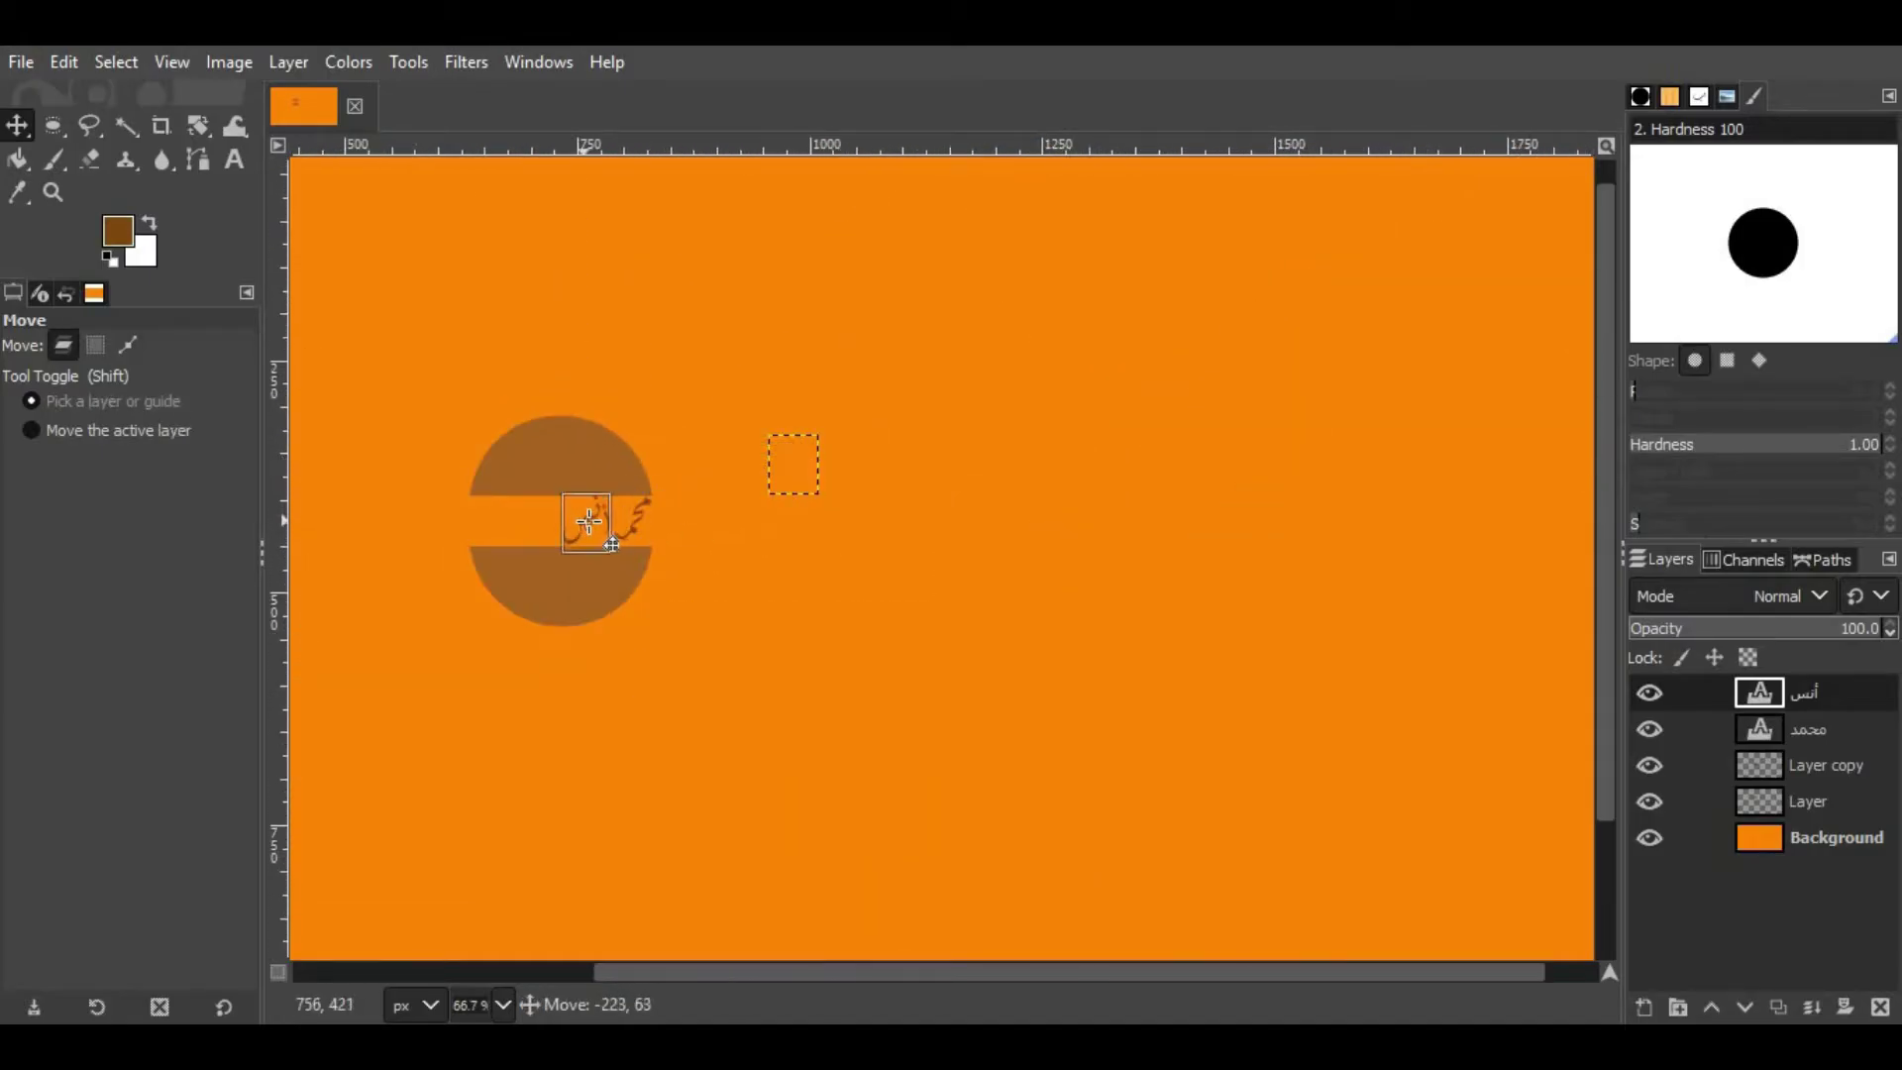
Step: Zoom in and fine-tune أنس so it sits snugly against محمد
scroll(591, 520, "up", 2)
scroll(590, 520, "up", 4)
mouse_move(628, 500)
left_mouse_down()
mouse_move(728, 488)
mouse_move(610, 495)
left_mouse_up()
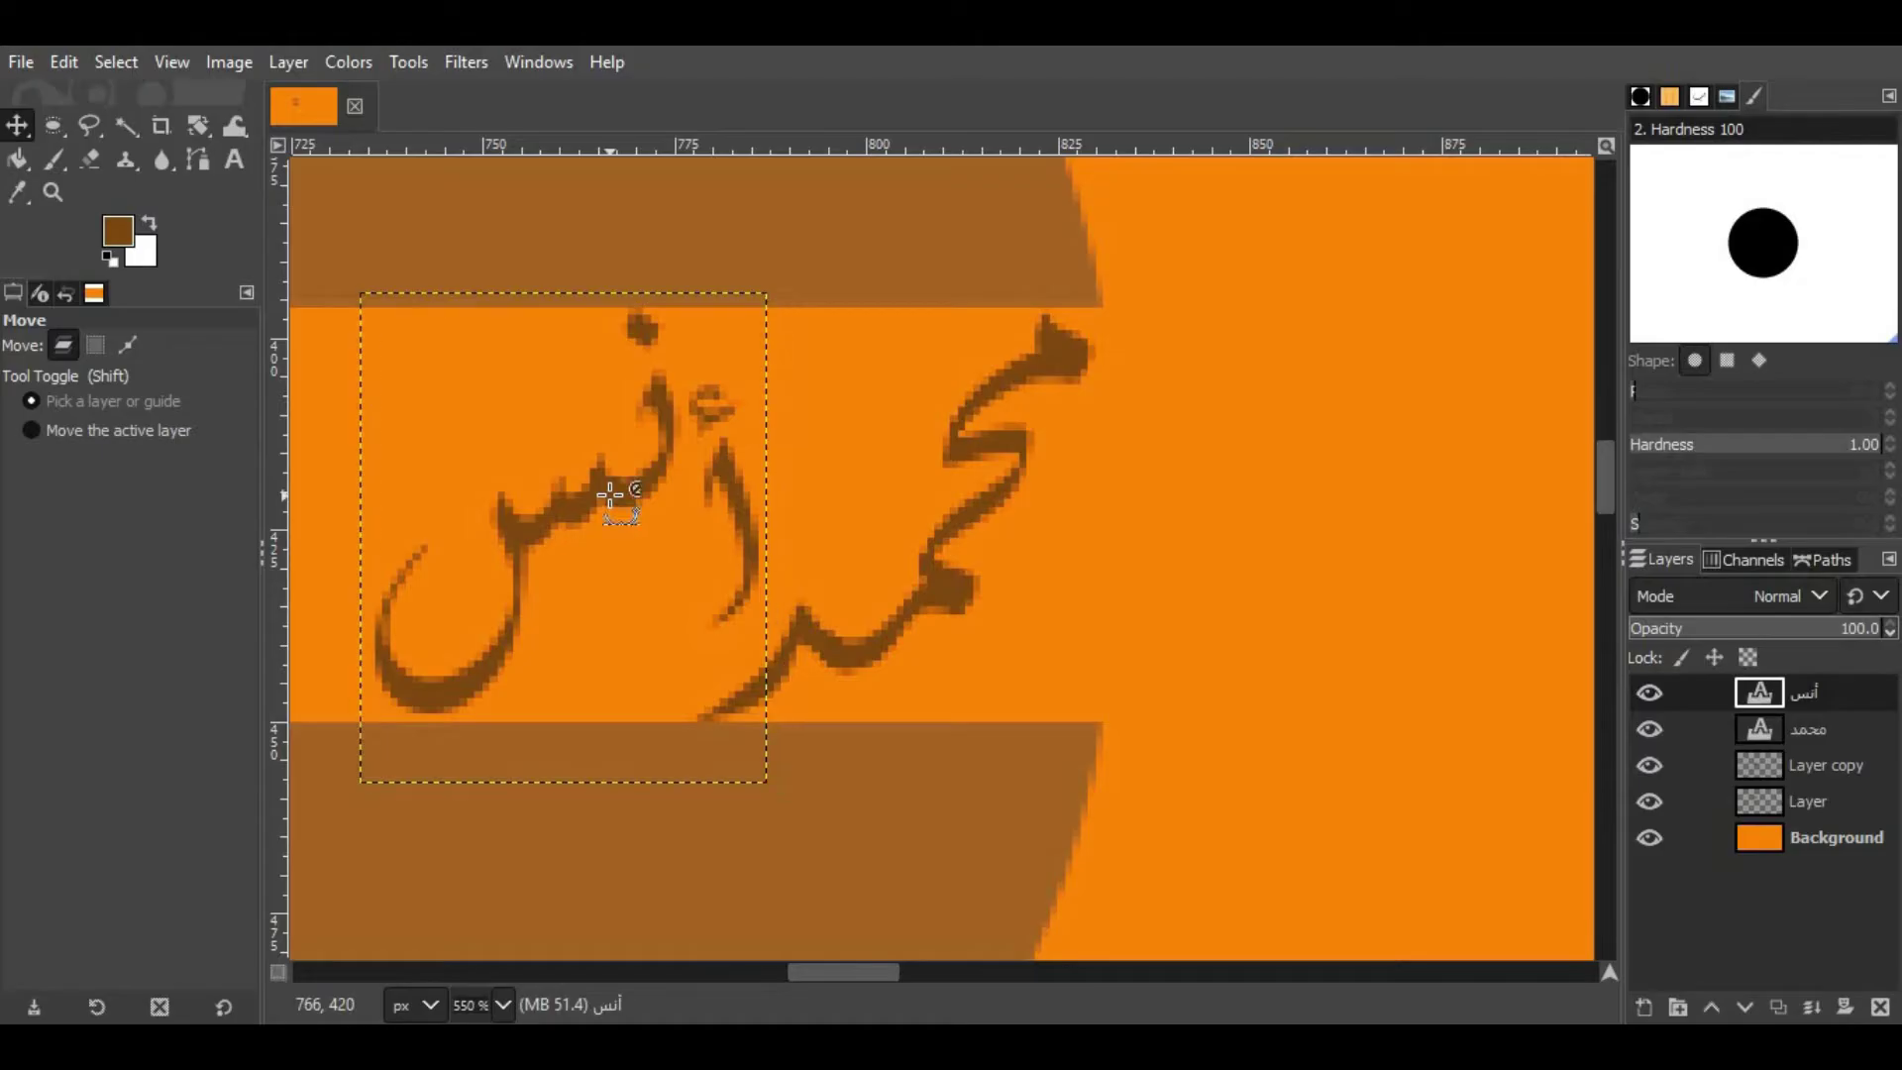
scroll(610, 495, "down", 2)
scroll(616, 496, "down", 1)
scroll(680, 582, "up", 1)
scroll(715, 775, "up", 1)
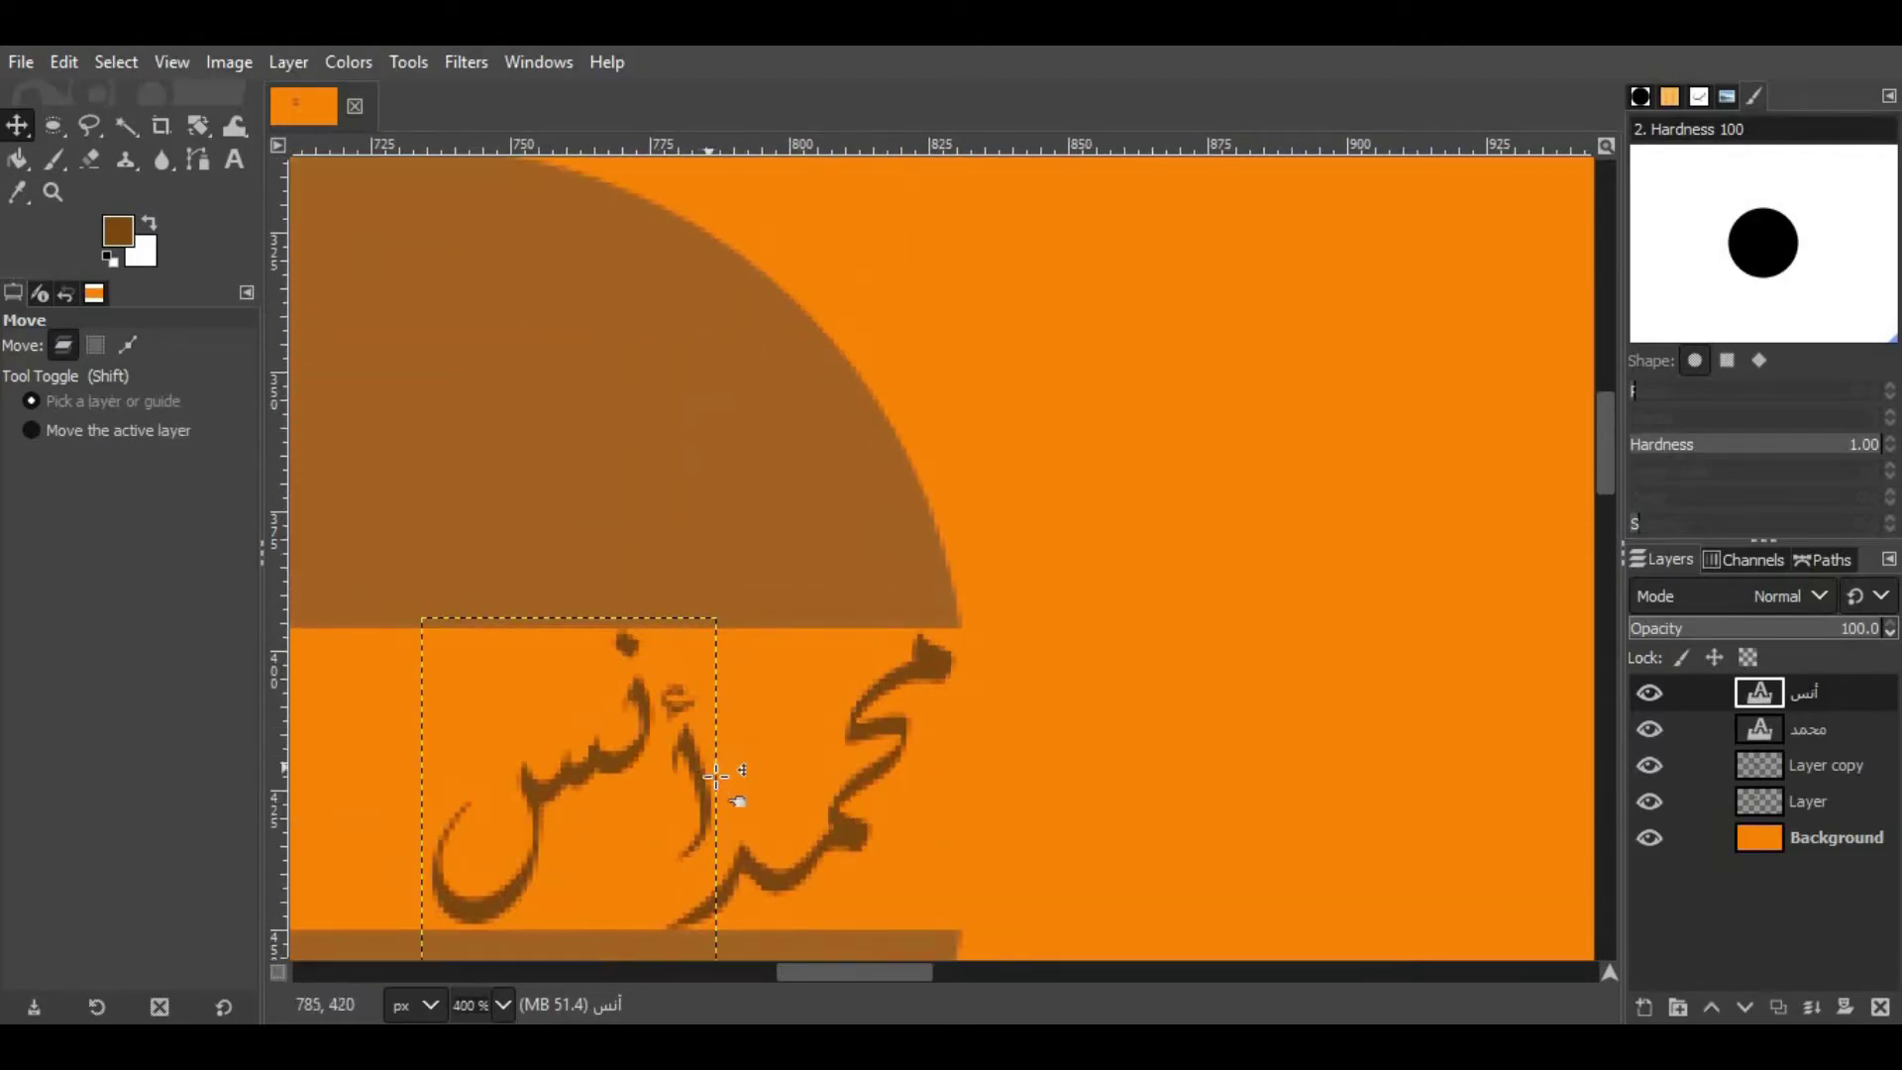
left_click_drag(692, 757, 691, 760)
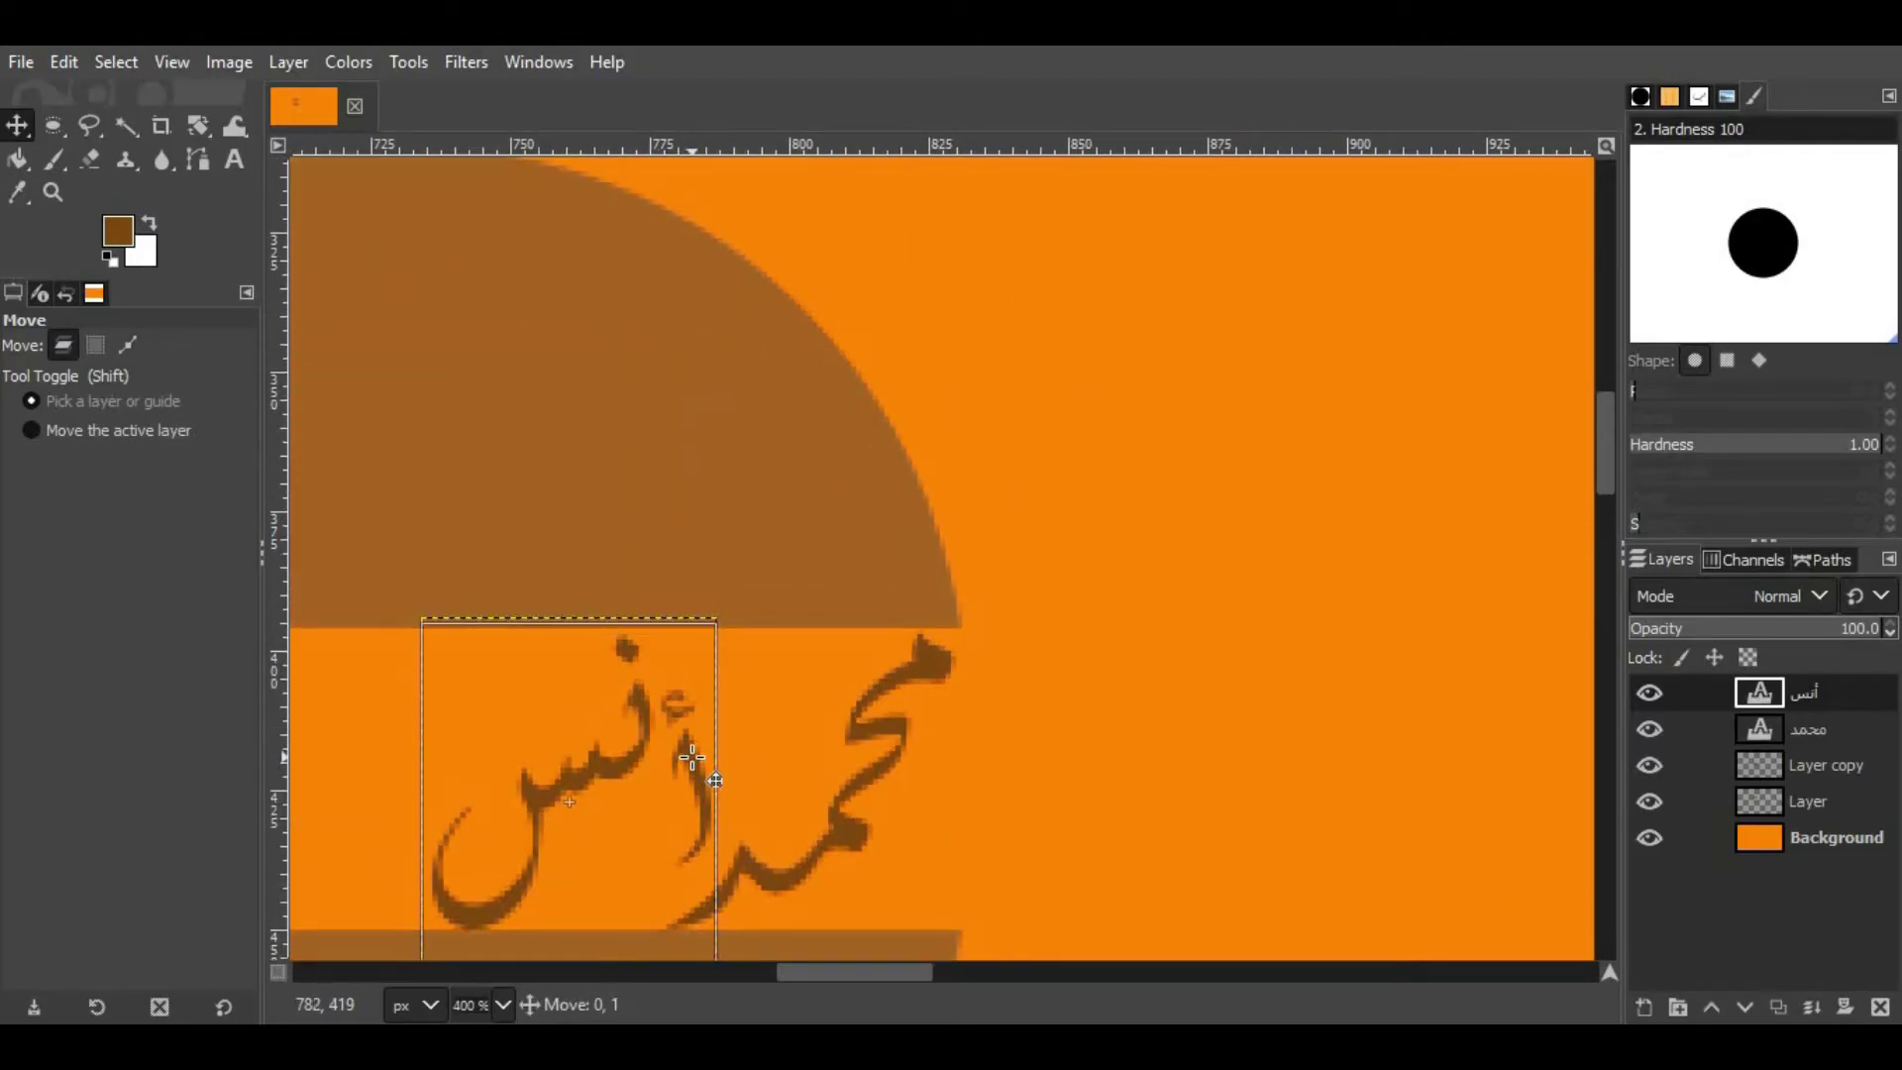
scroll(692, 757, "down", 2)
scroll(1046, 614, "left", 3)
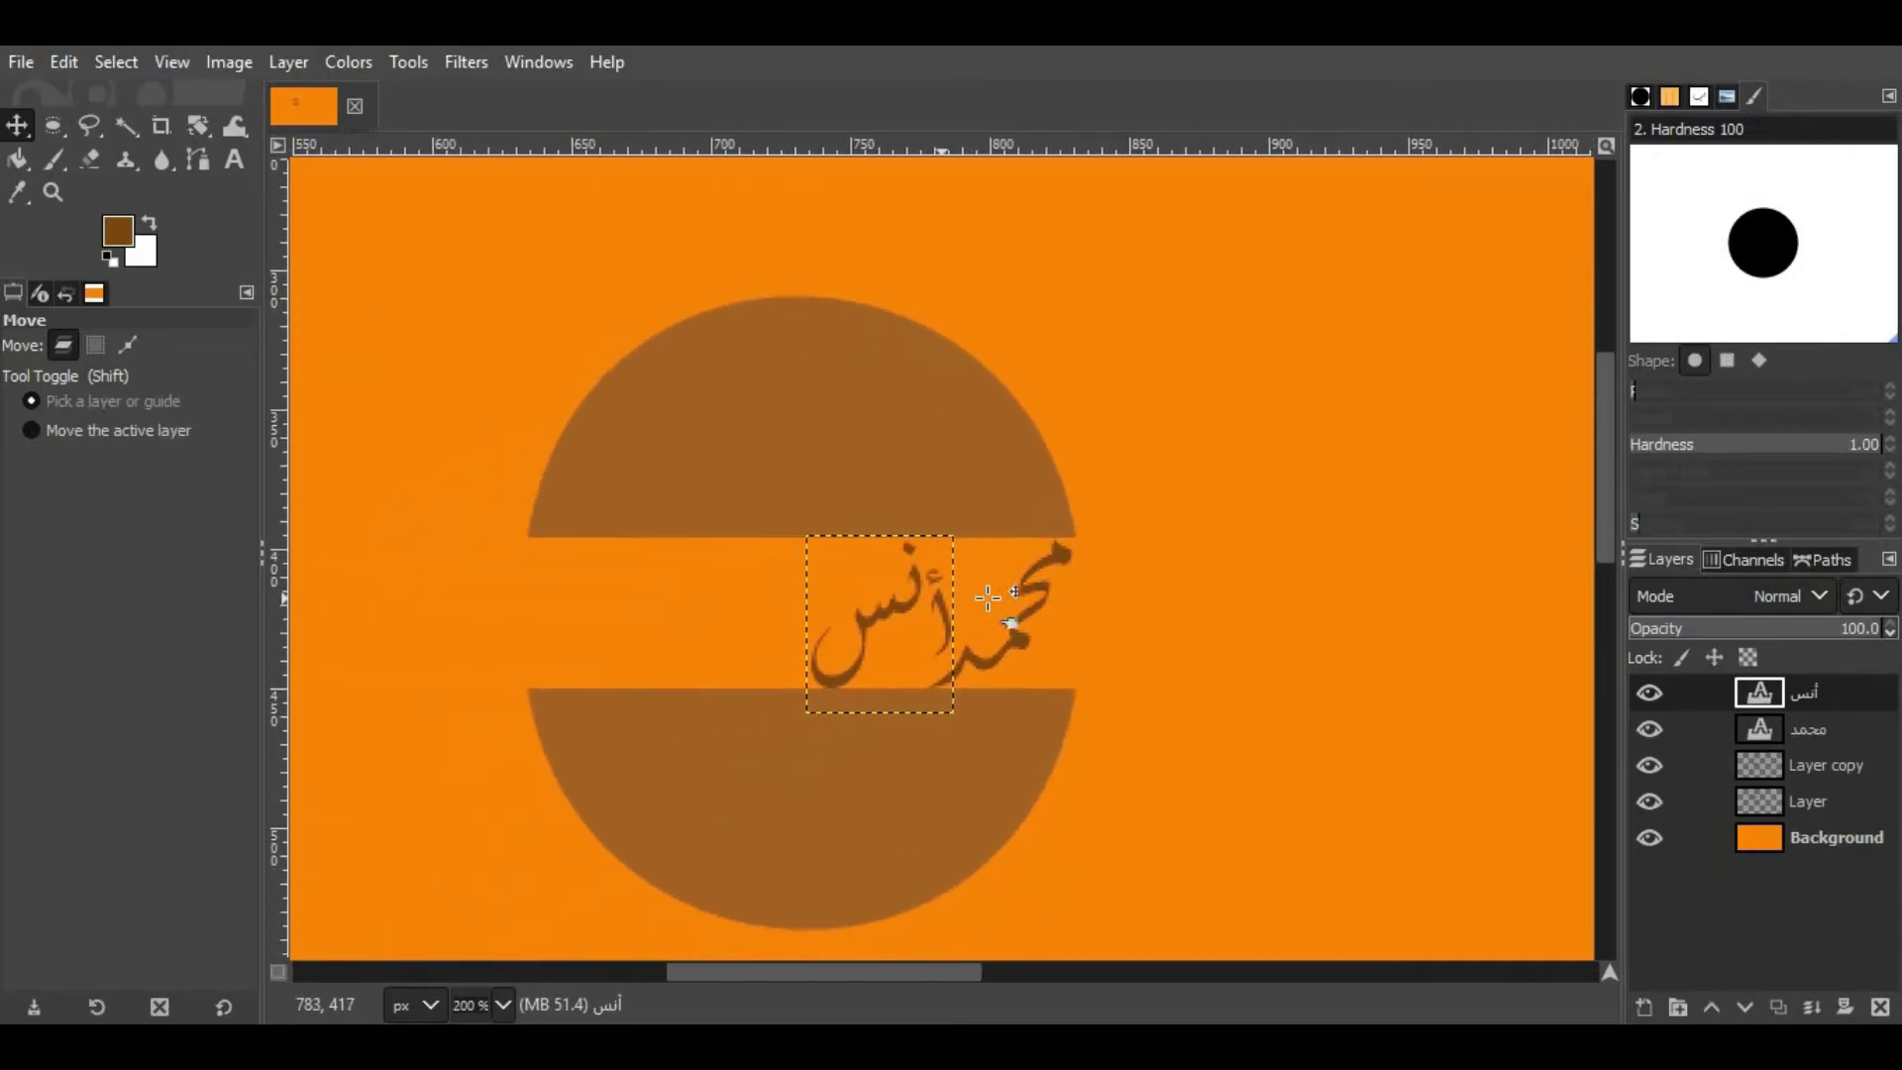
scroll(1045, 614, "left", 2)
scroll(939, 522, "up", 1)
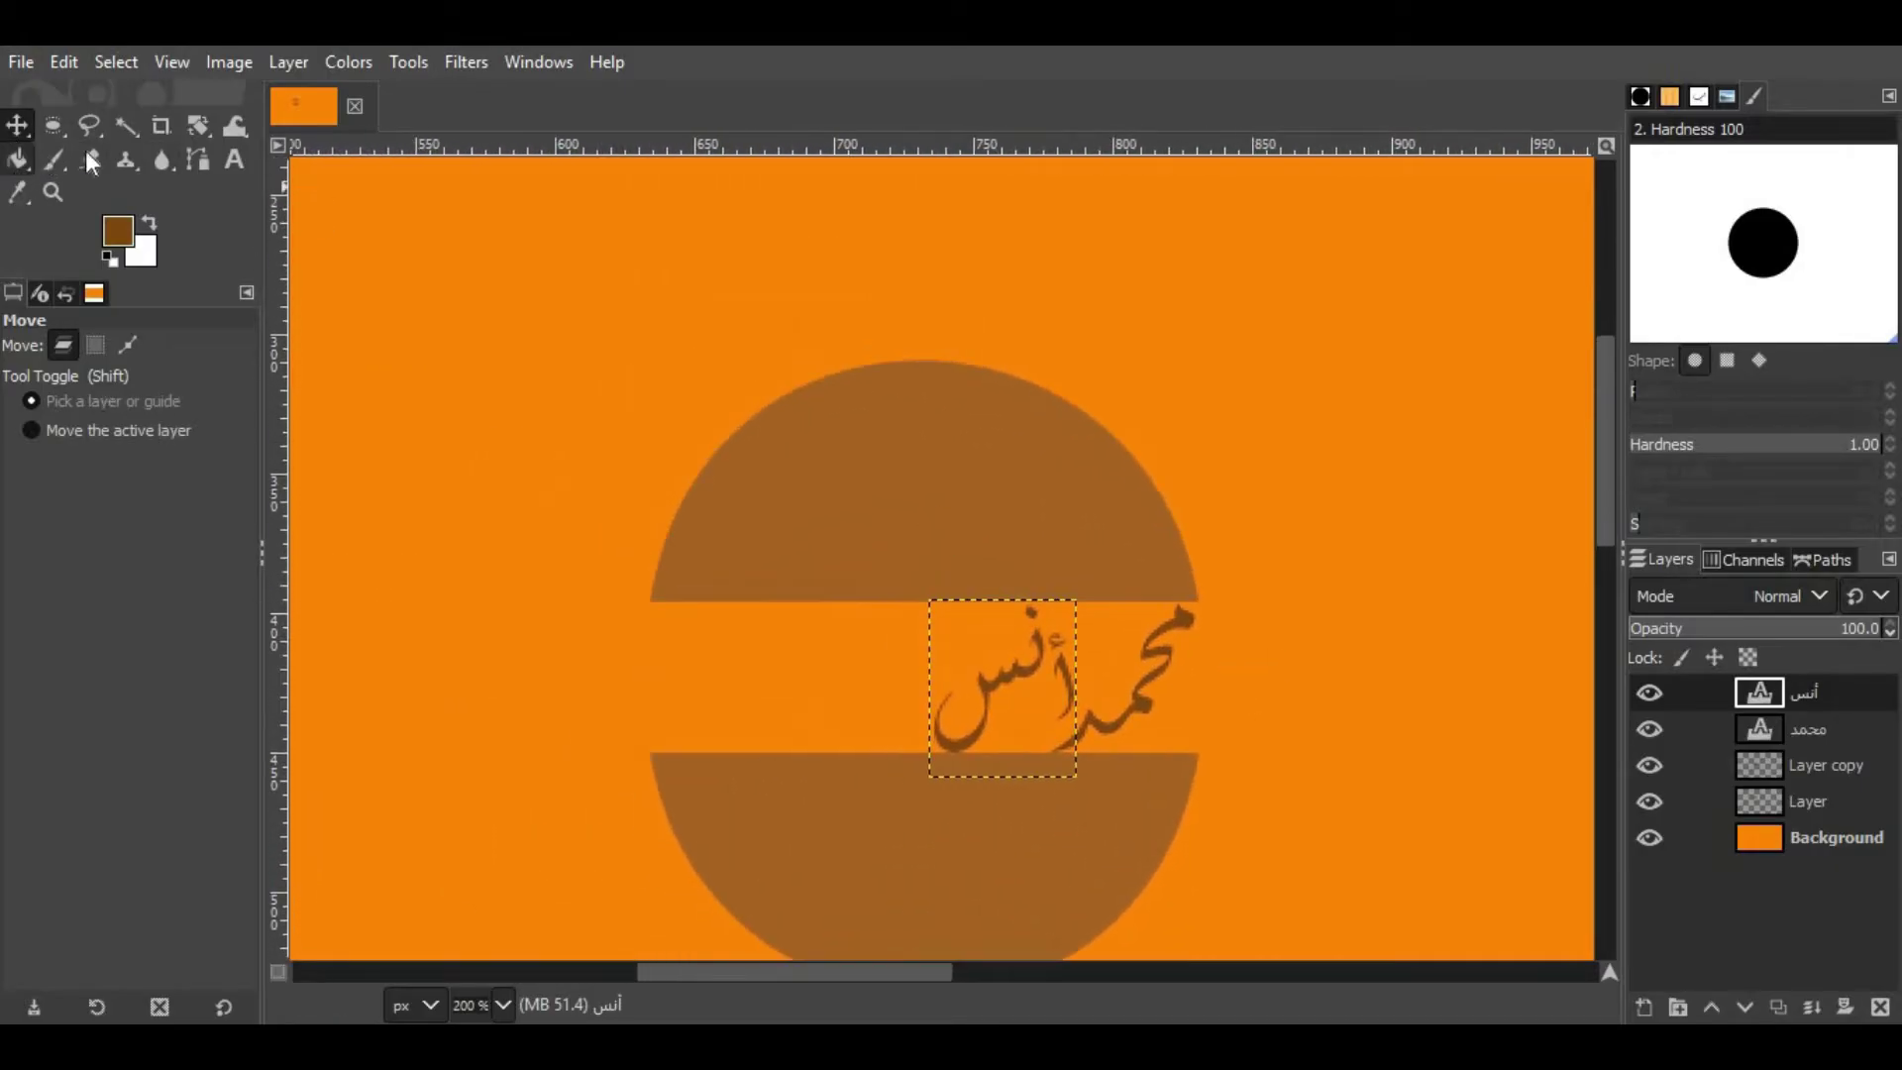
Step: Add the name أحمد and move it into the gap left of أنس
left_click(1461, 258)
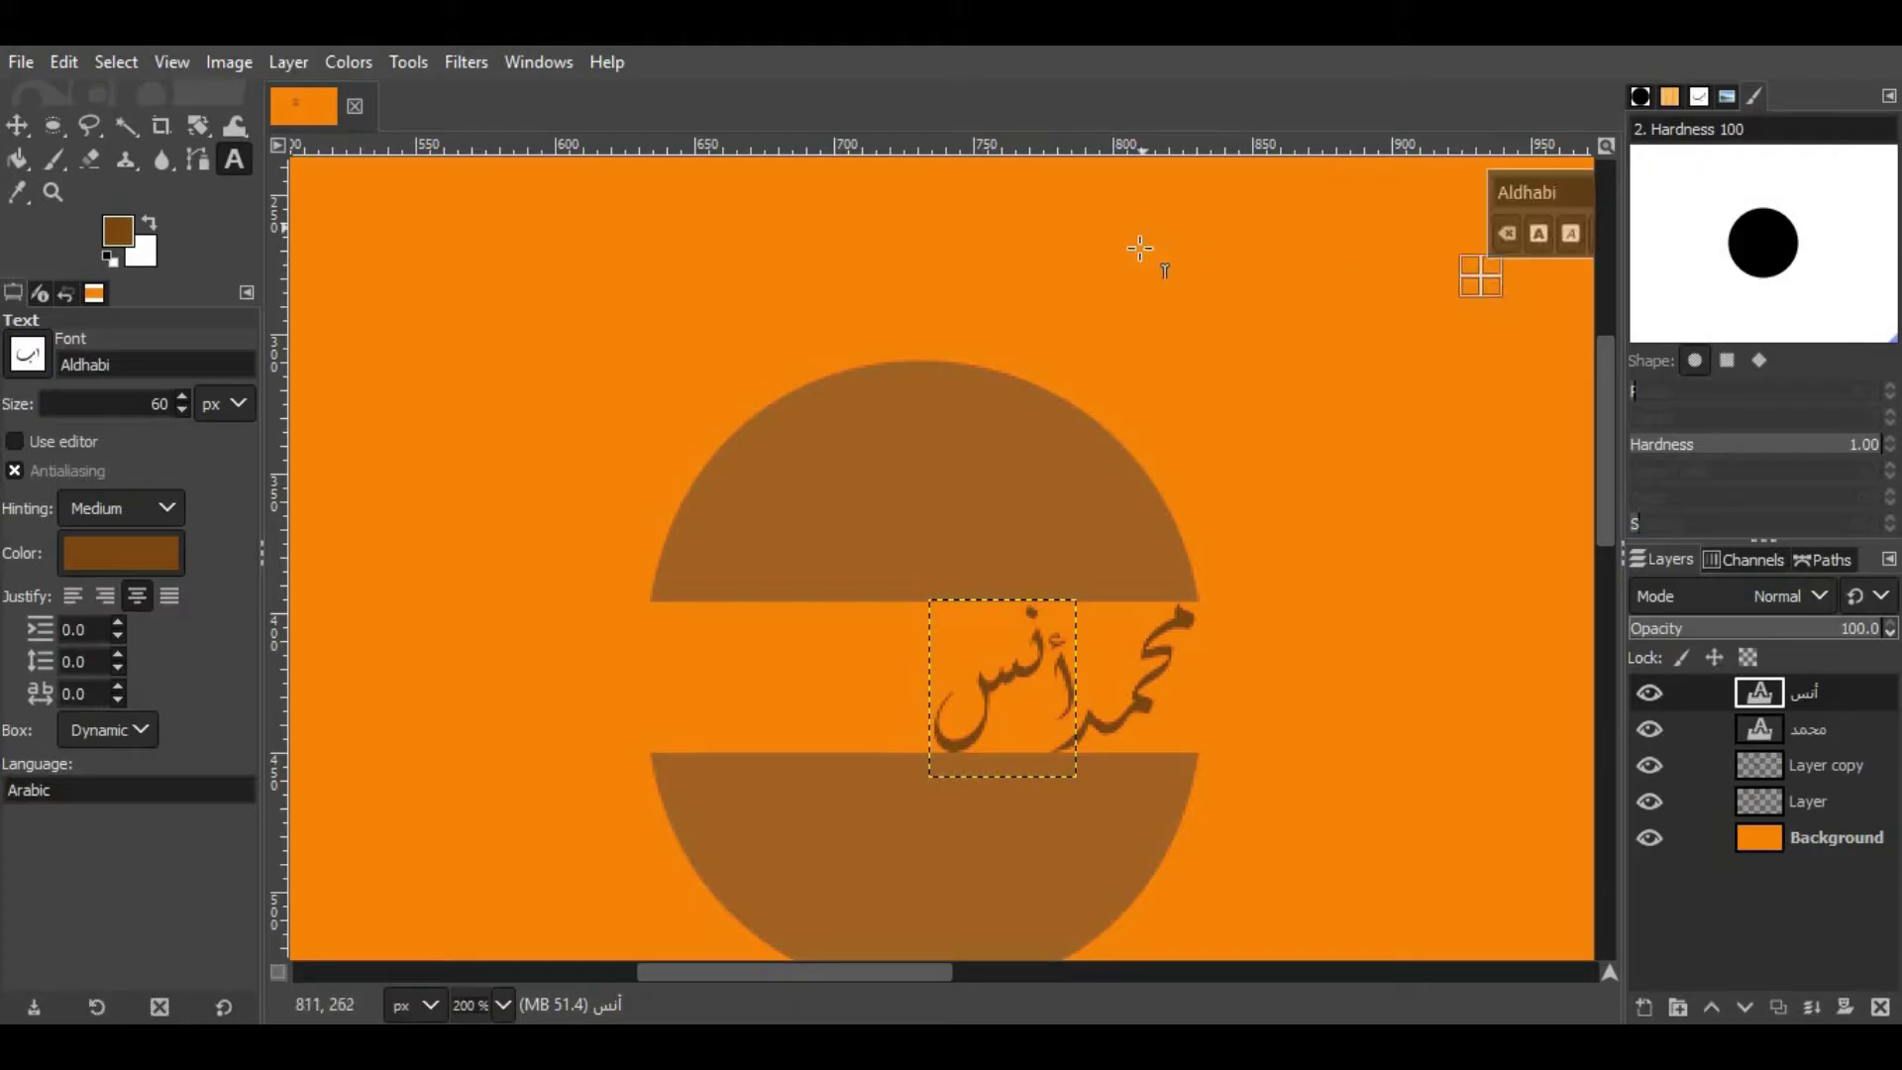
type("أ")
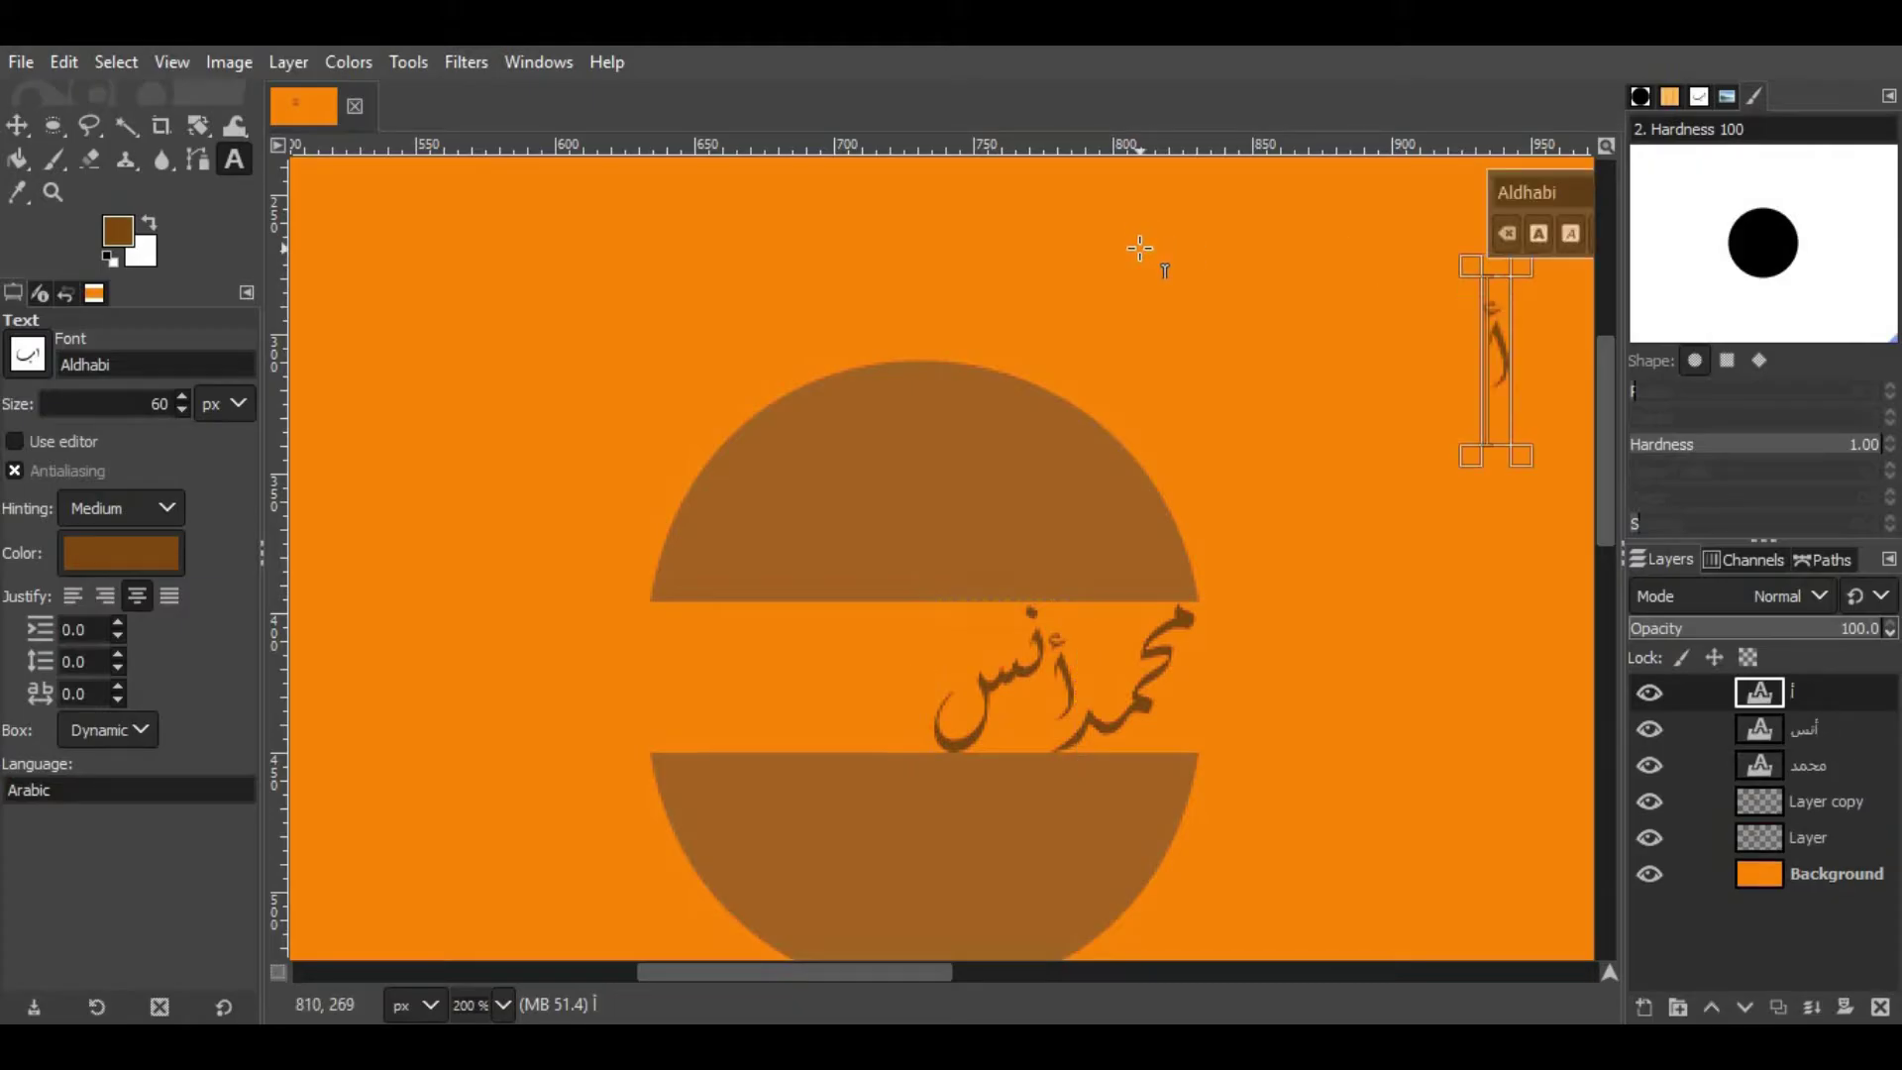
type("حمد")
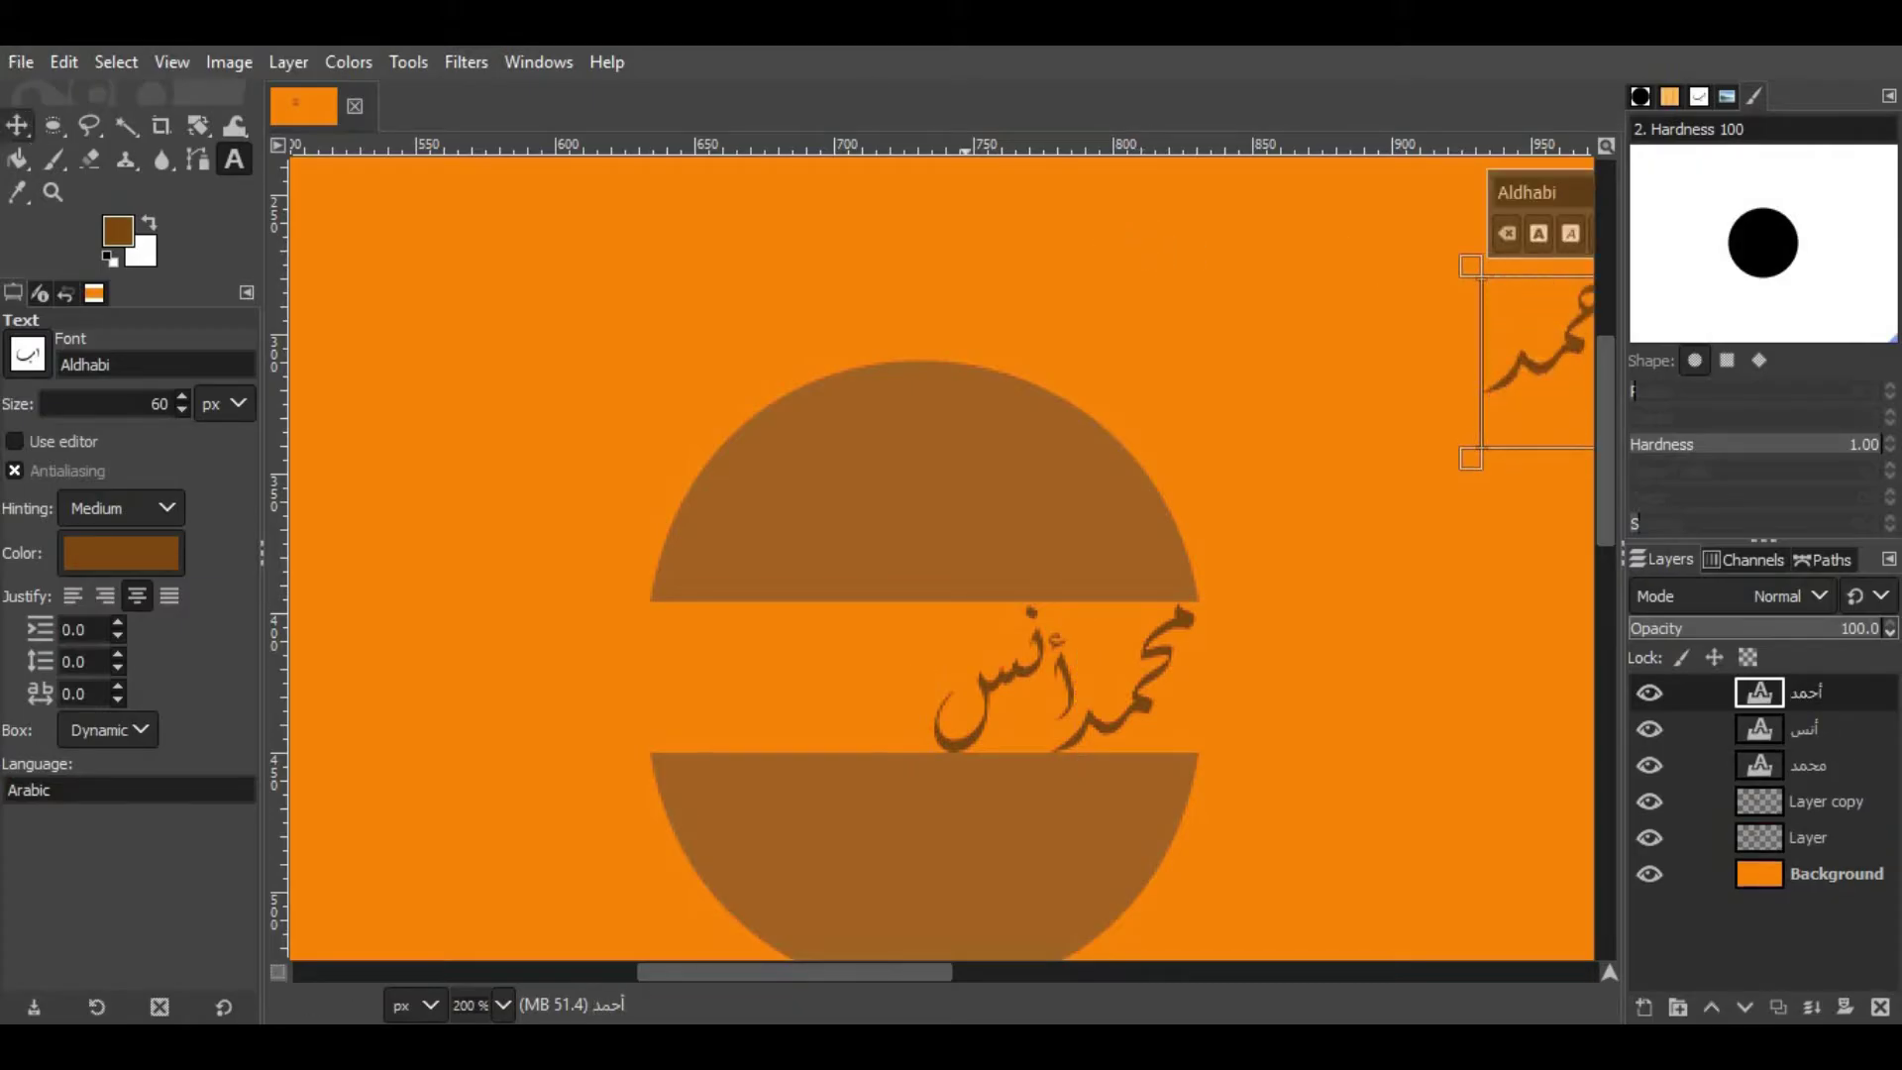
key("Escape")
key("m")
left_click_drag(1523, 354, 842, 690)
Step: Add the name السيد and move it into the gap left of أحمد
left_click(232, 161)
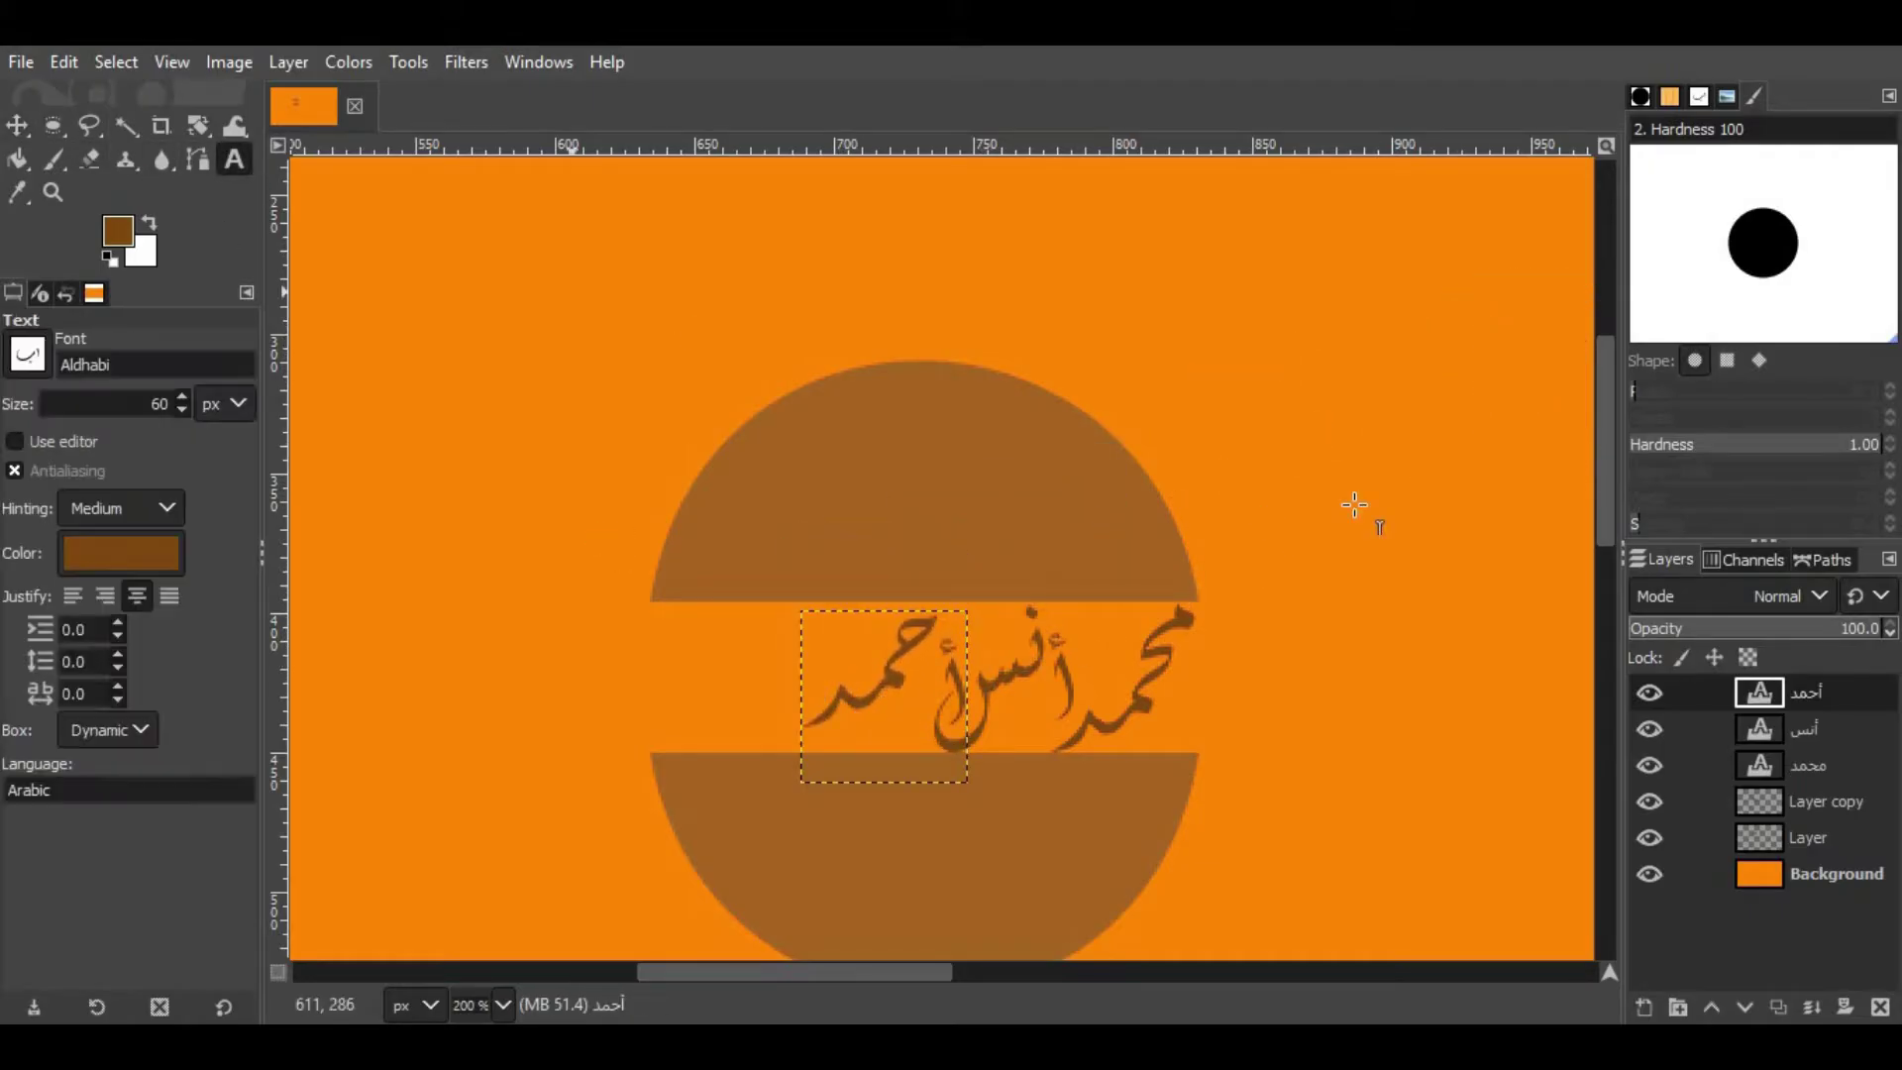
left_click(1480, 276)
type("السيد")
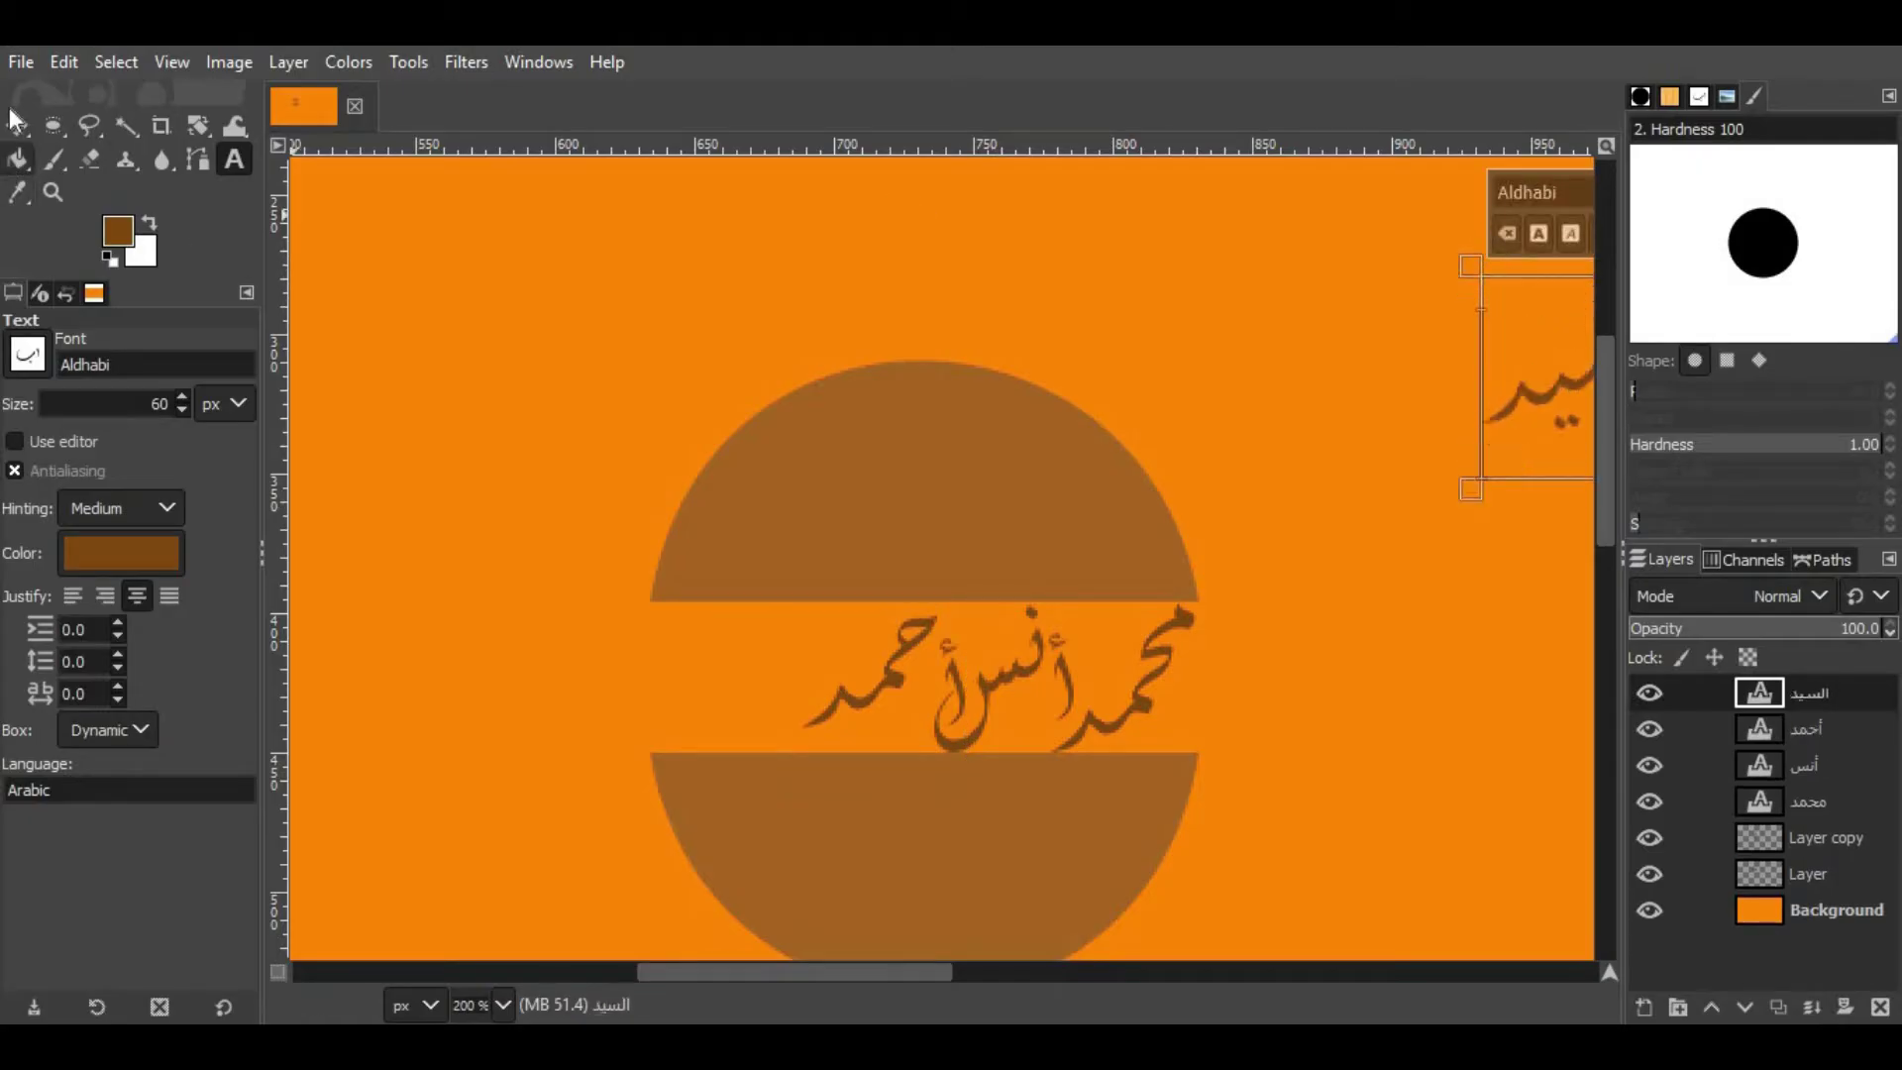
left_click(18, 122)
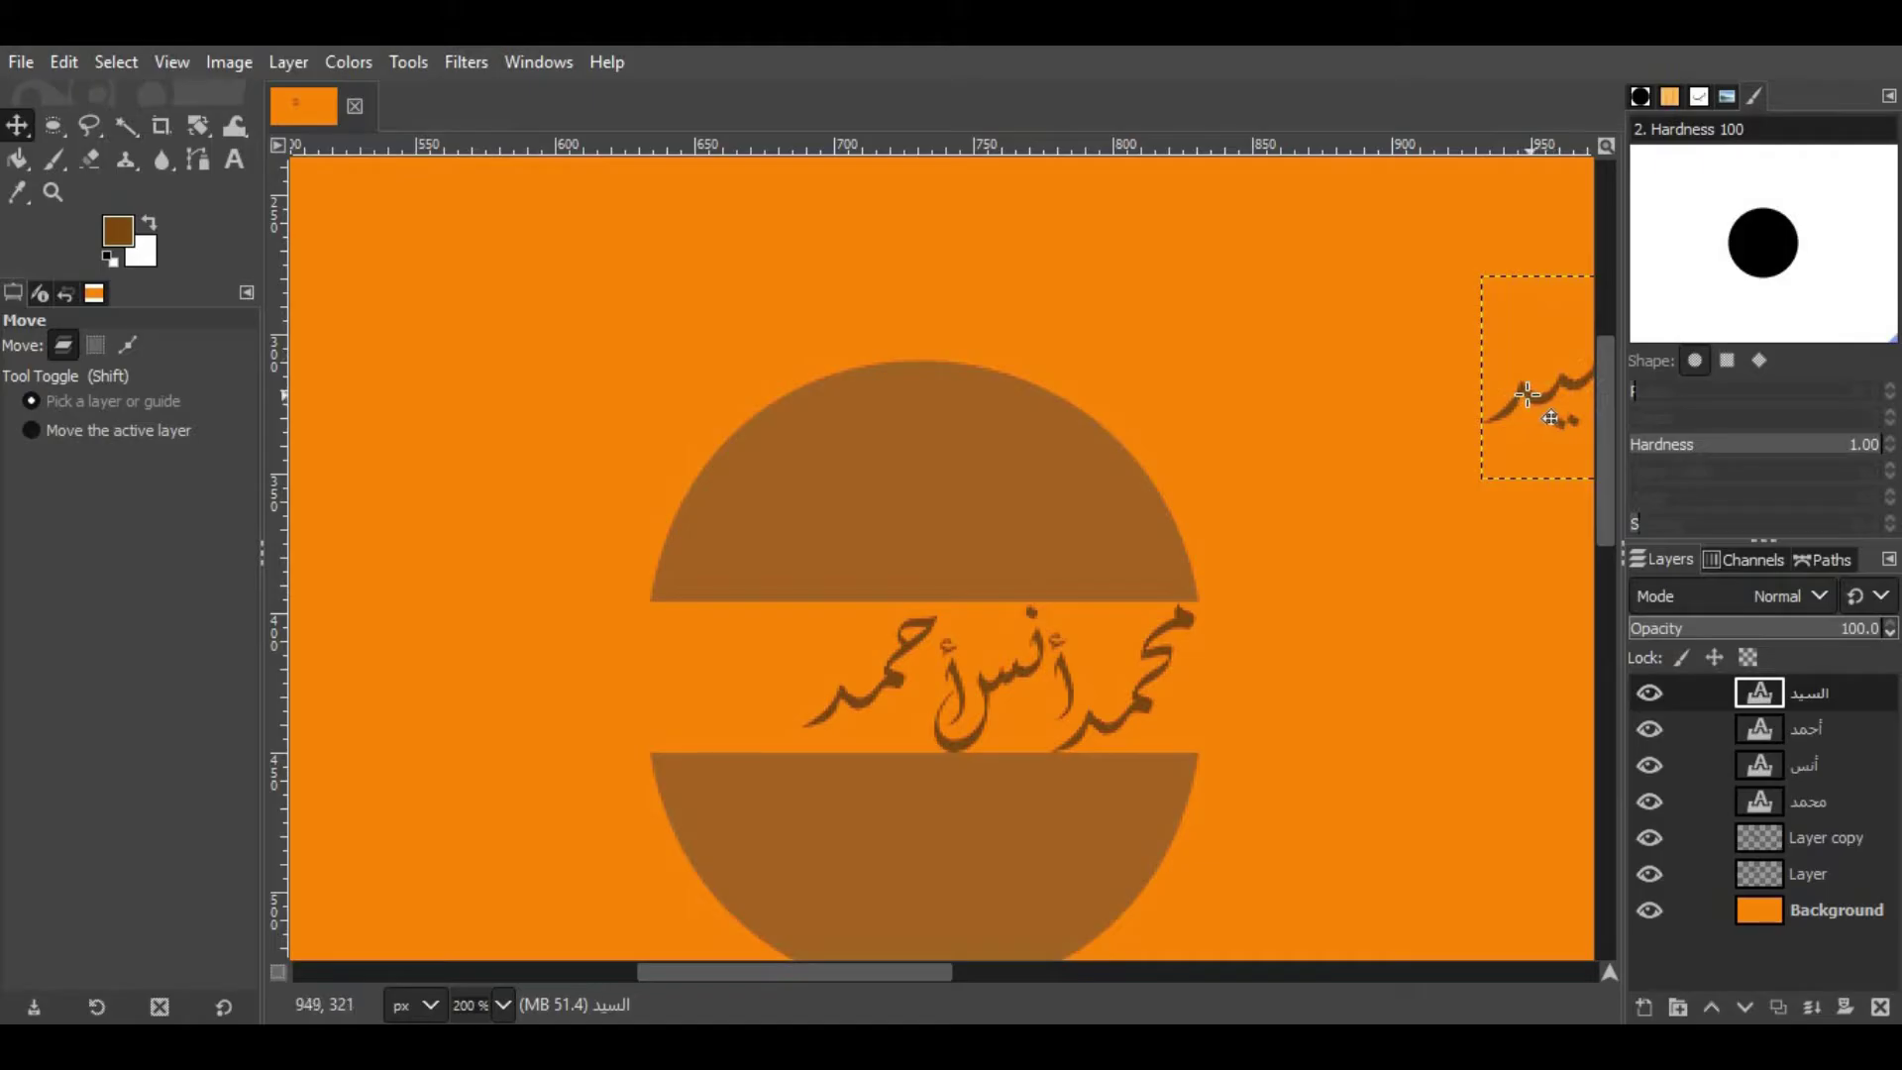
left_click_drag(1527, 394, 710, 722)
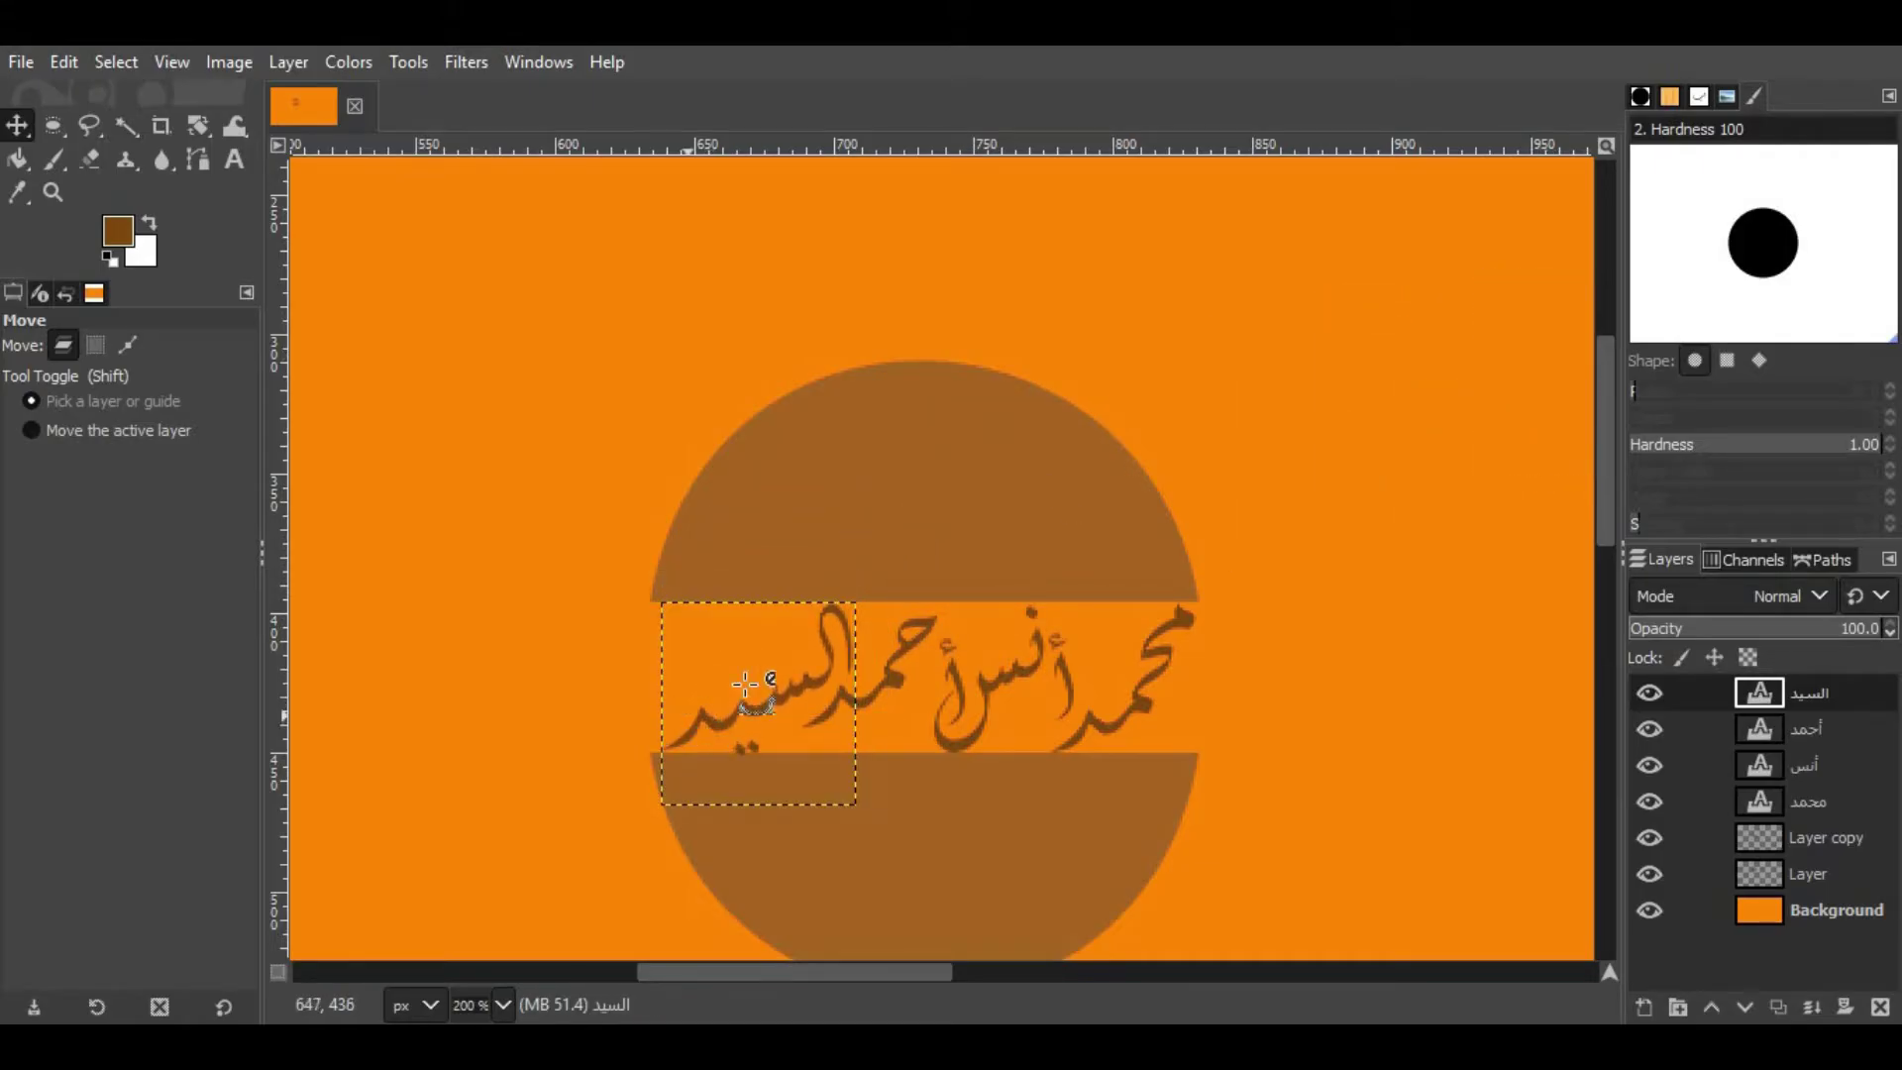
scroll(1050, 555, "down", 2)
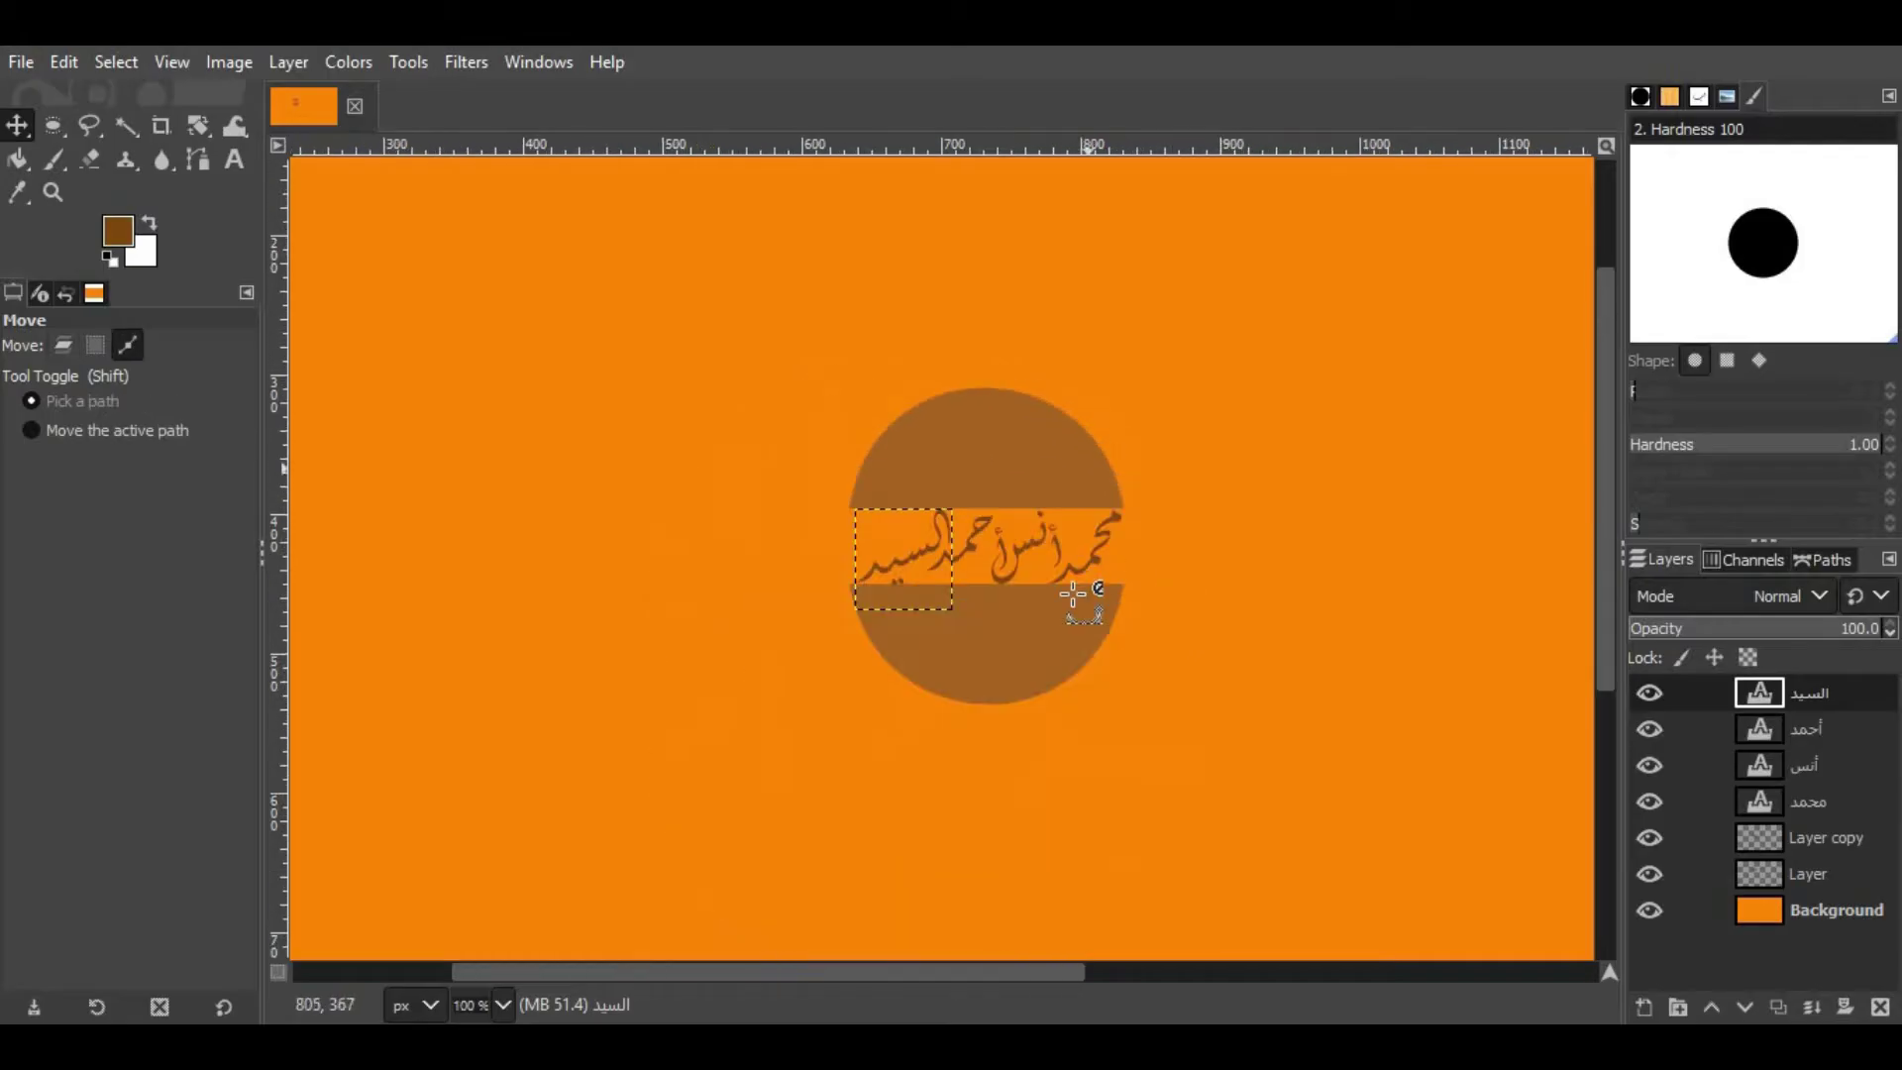
Step: Merge the السيد, أحمد and أنس layers down in turn onto محمد
scroll(1061, 595, "up", 2)
scroll(1090, 526, "up", 1)
scroll(1091, 526, "up", 1)
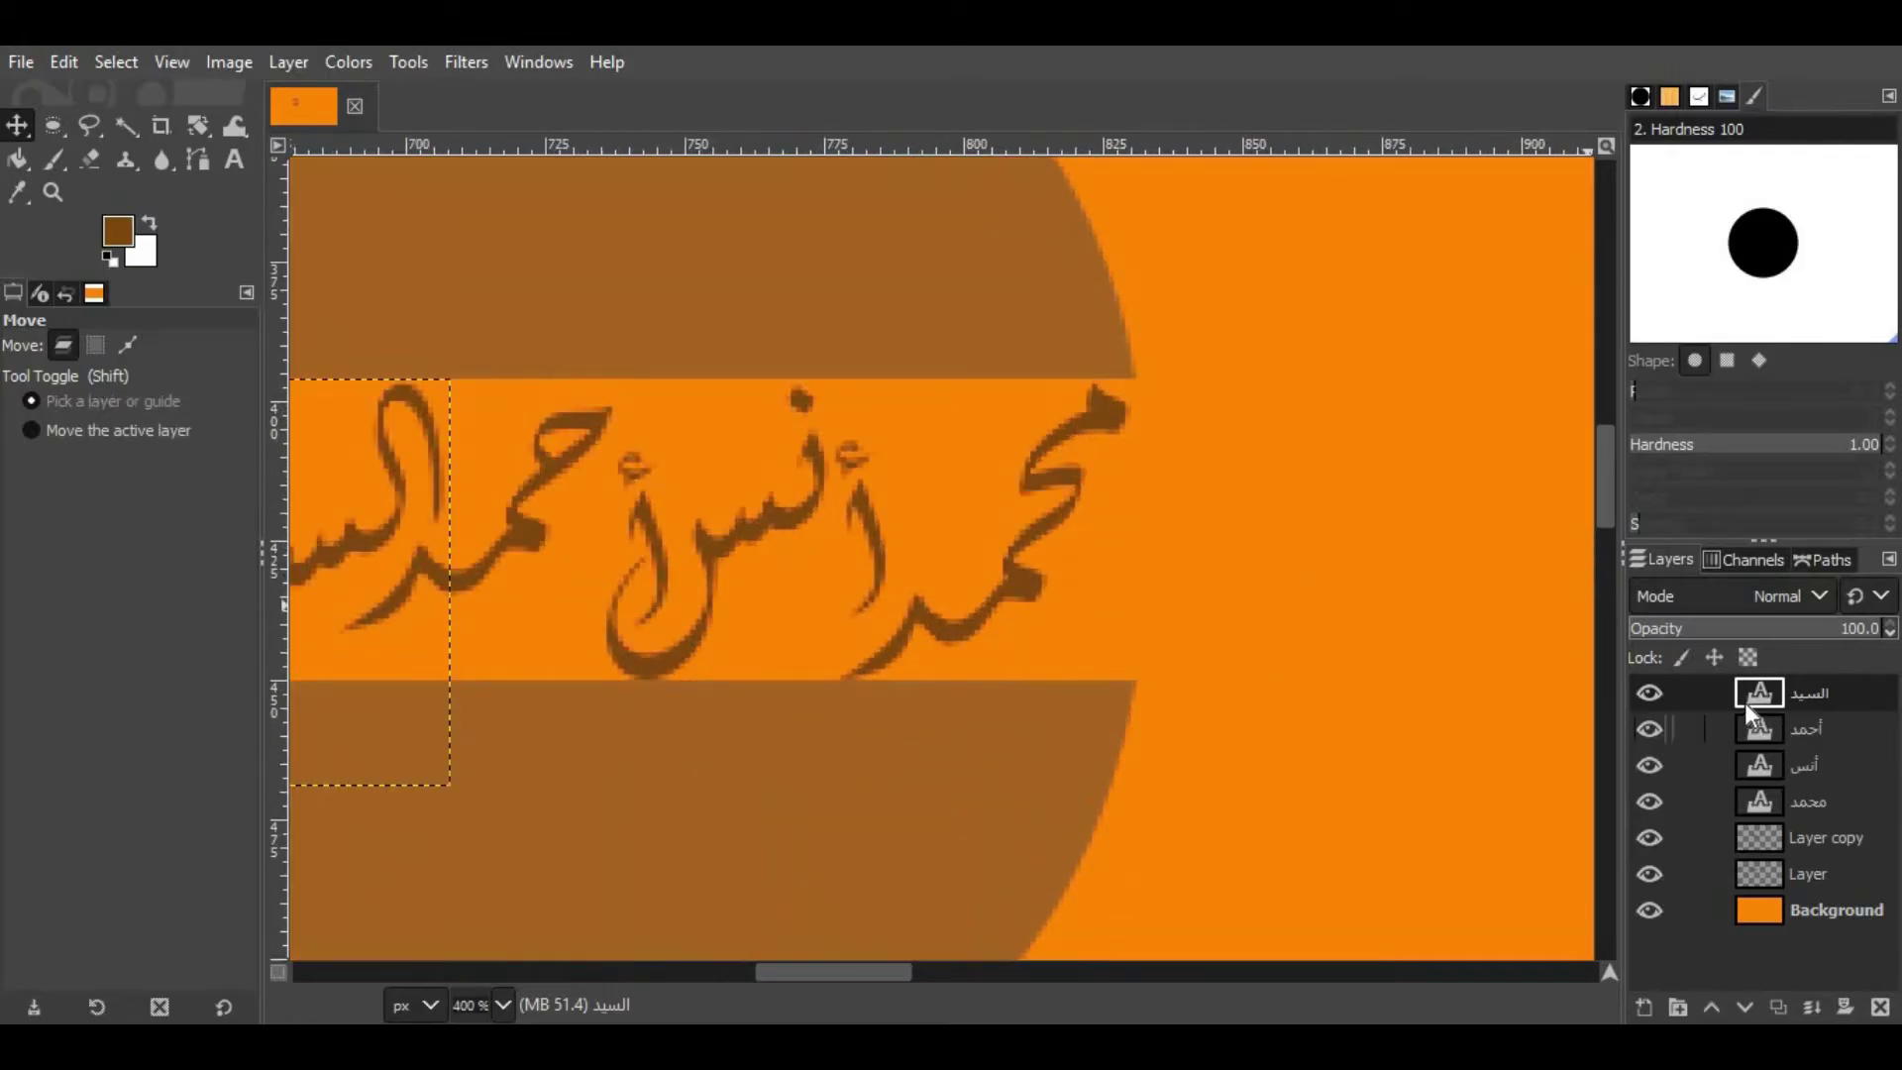
right_click(1744, 703)
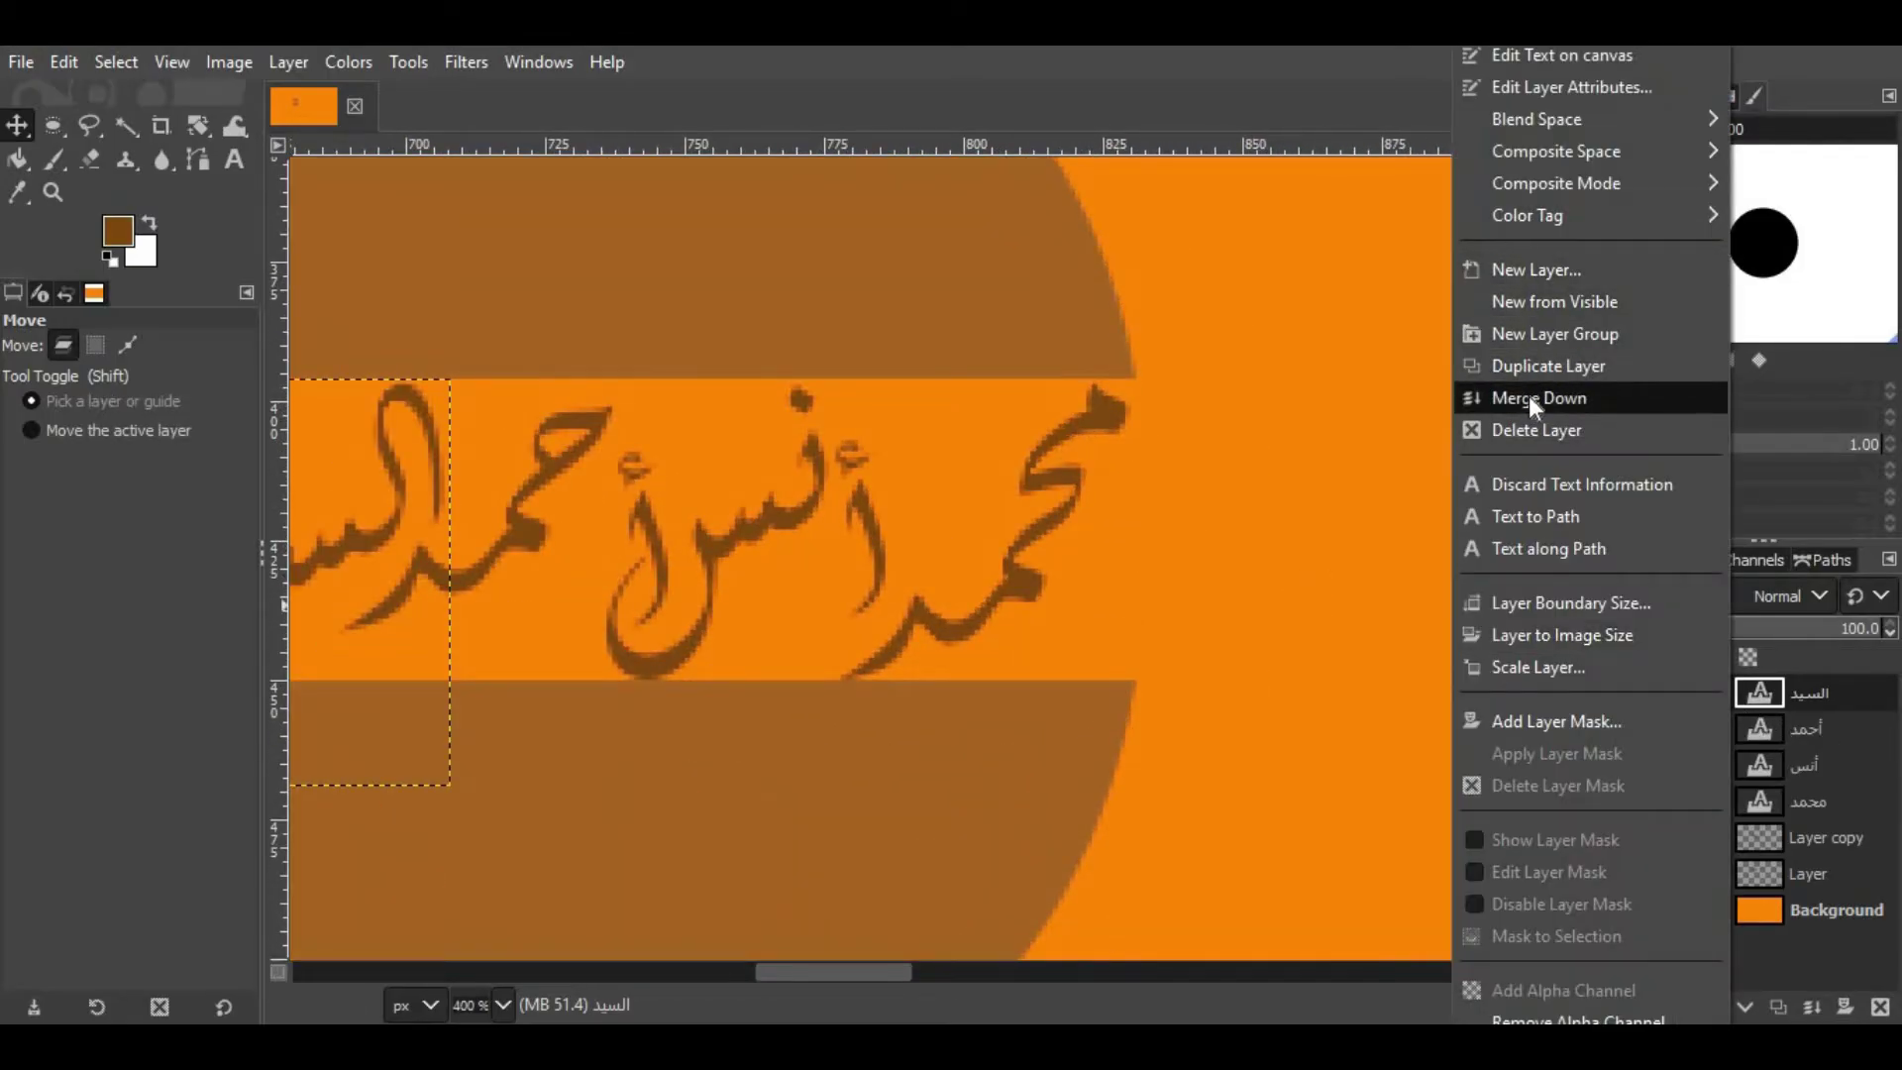
left_click(1533, 397)
right_click(1762, 693)
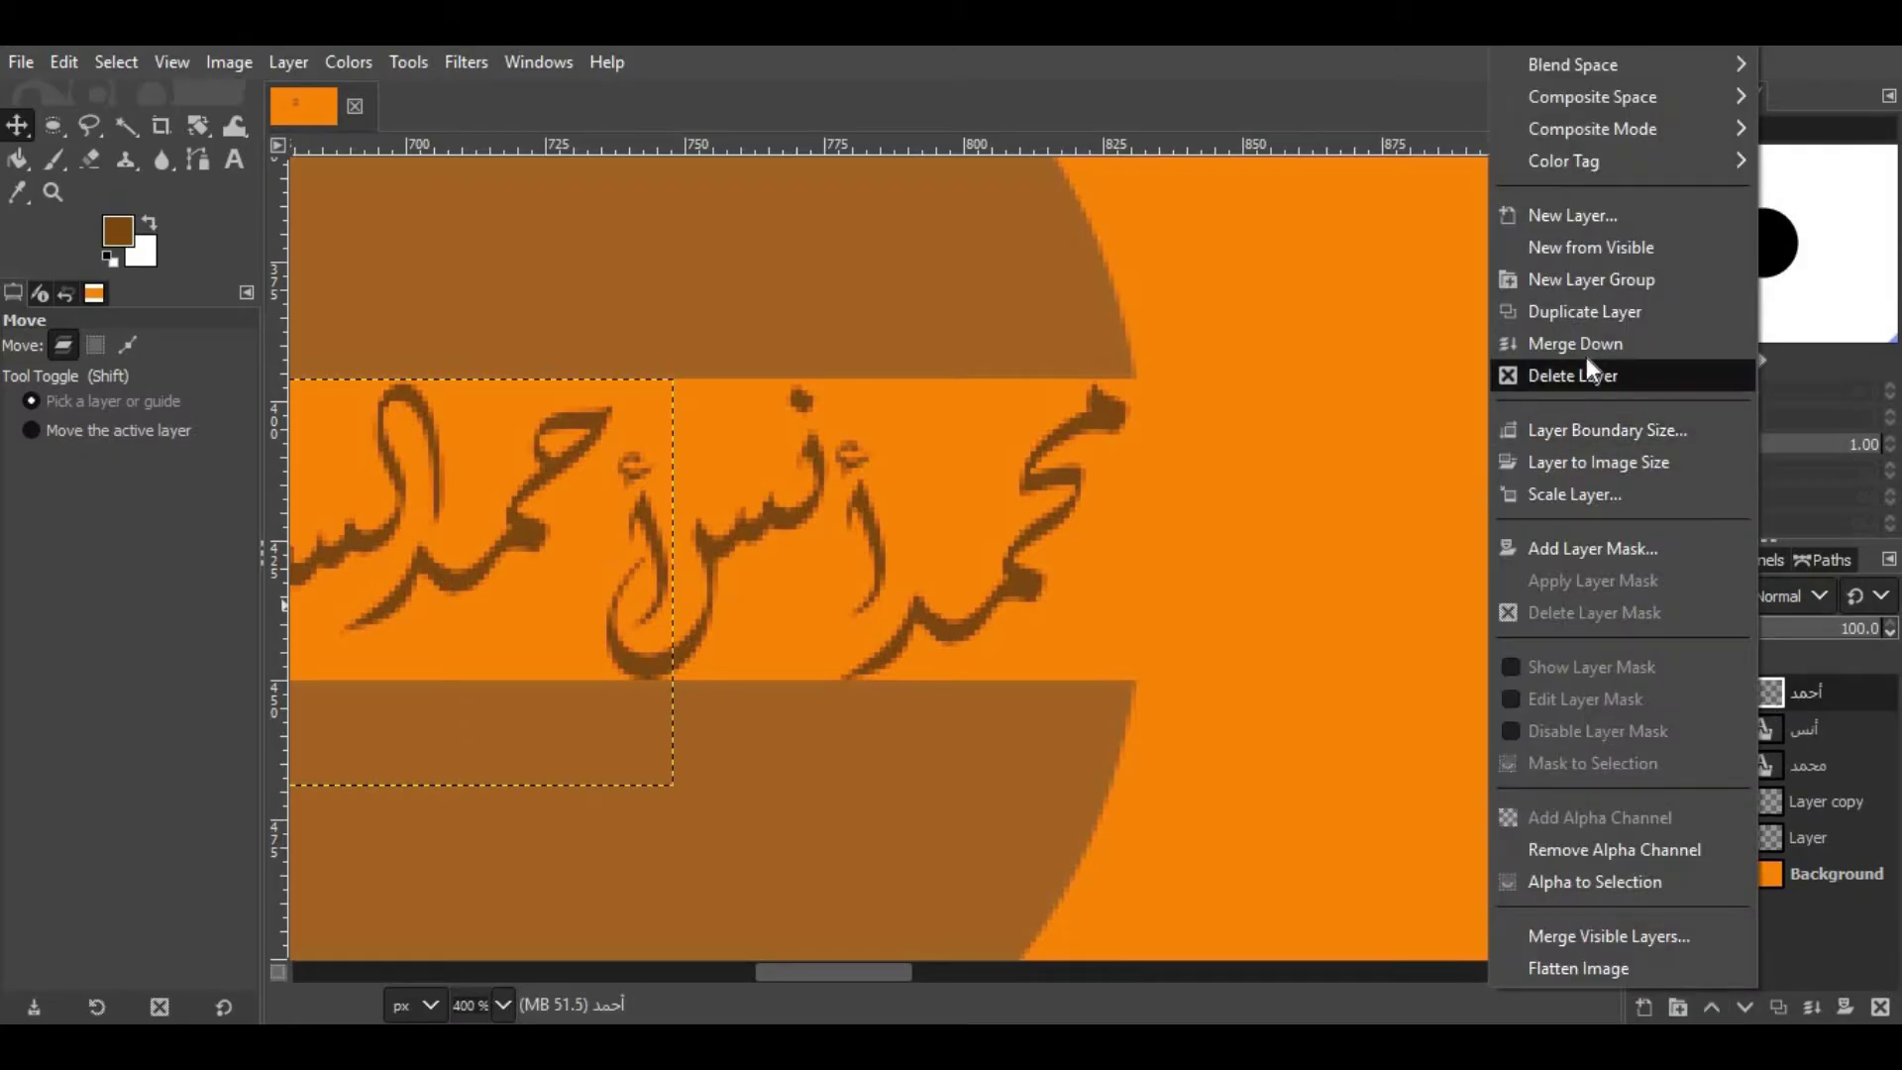
left_click(1595, 340)
right_click(1738, 692)
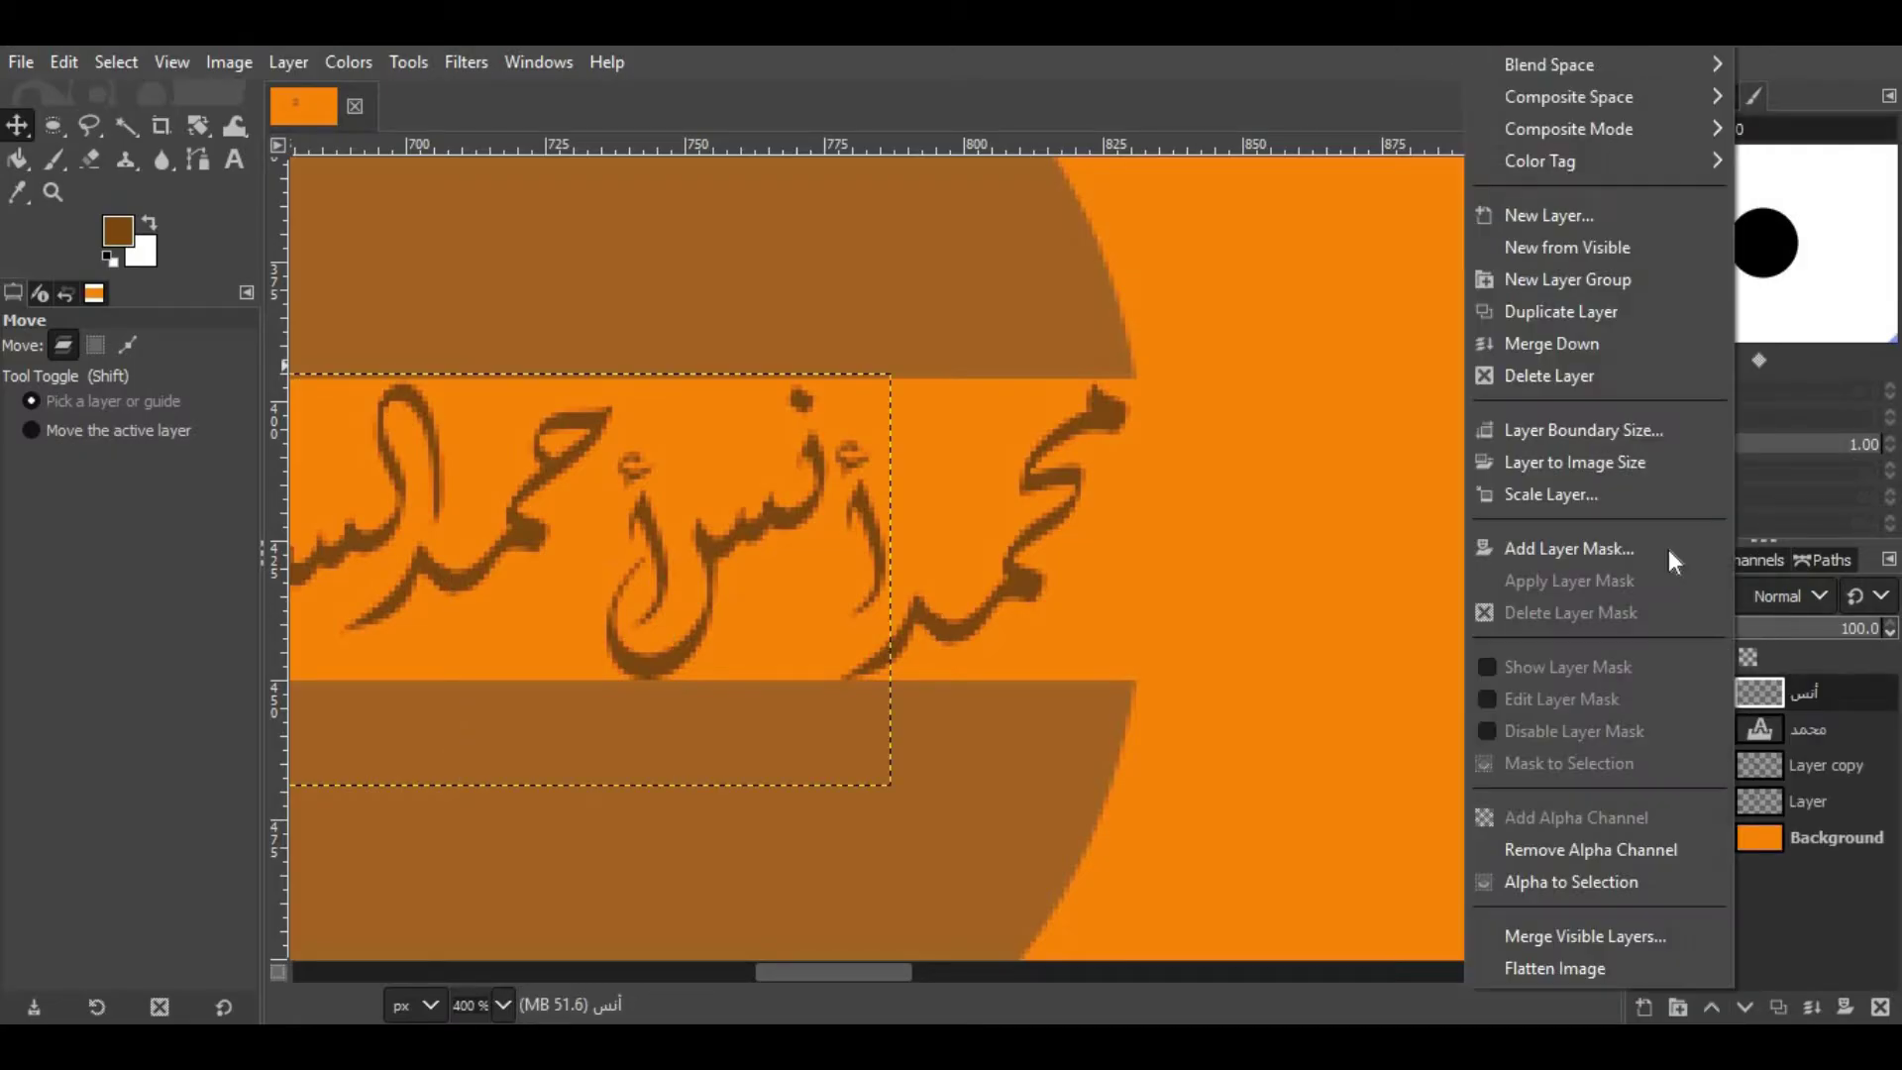
left_click(1570, 344)
Step: Select the combined names' pixels with Alpha to Selection, then clear the selection
scroll(1111, 436, "down", 2)
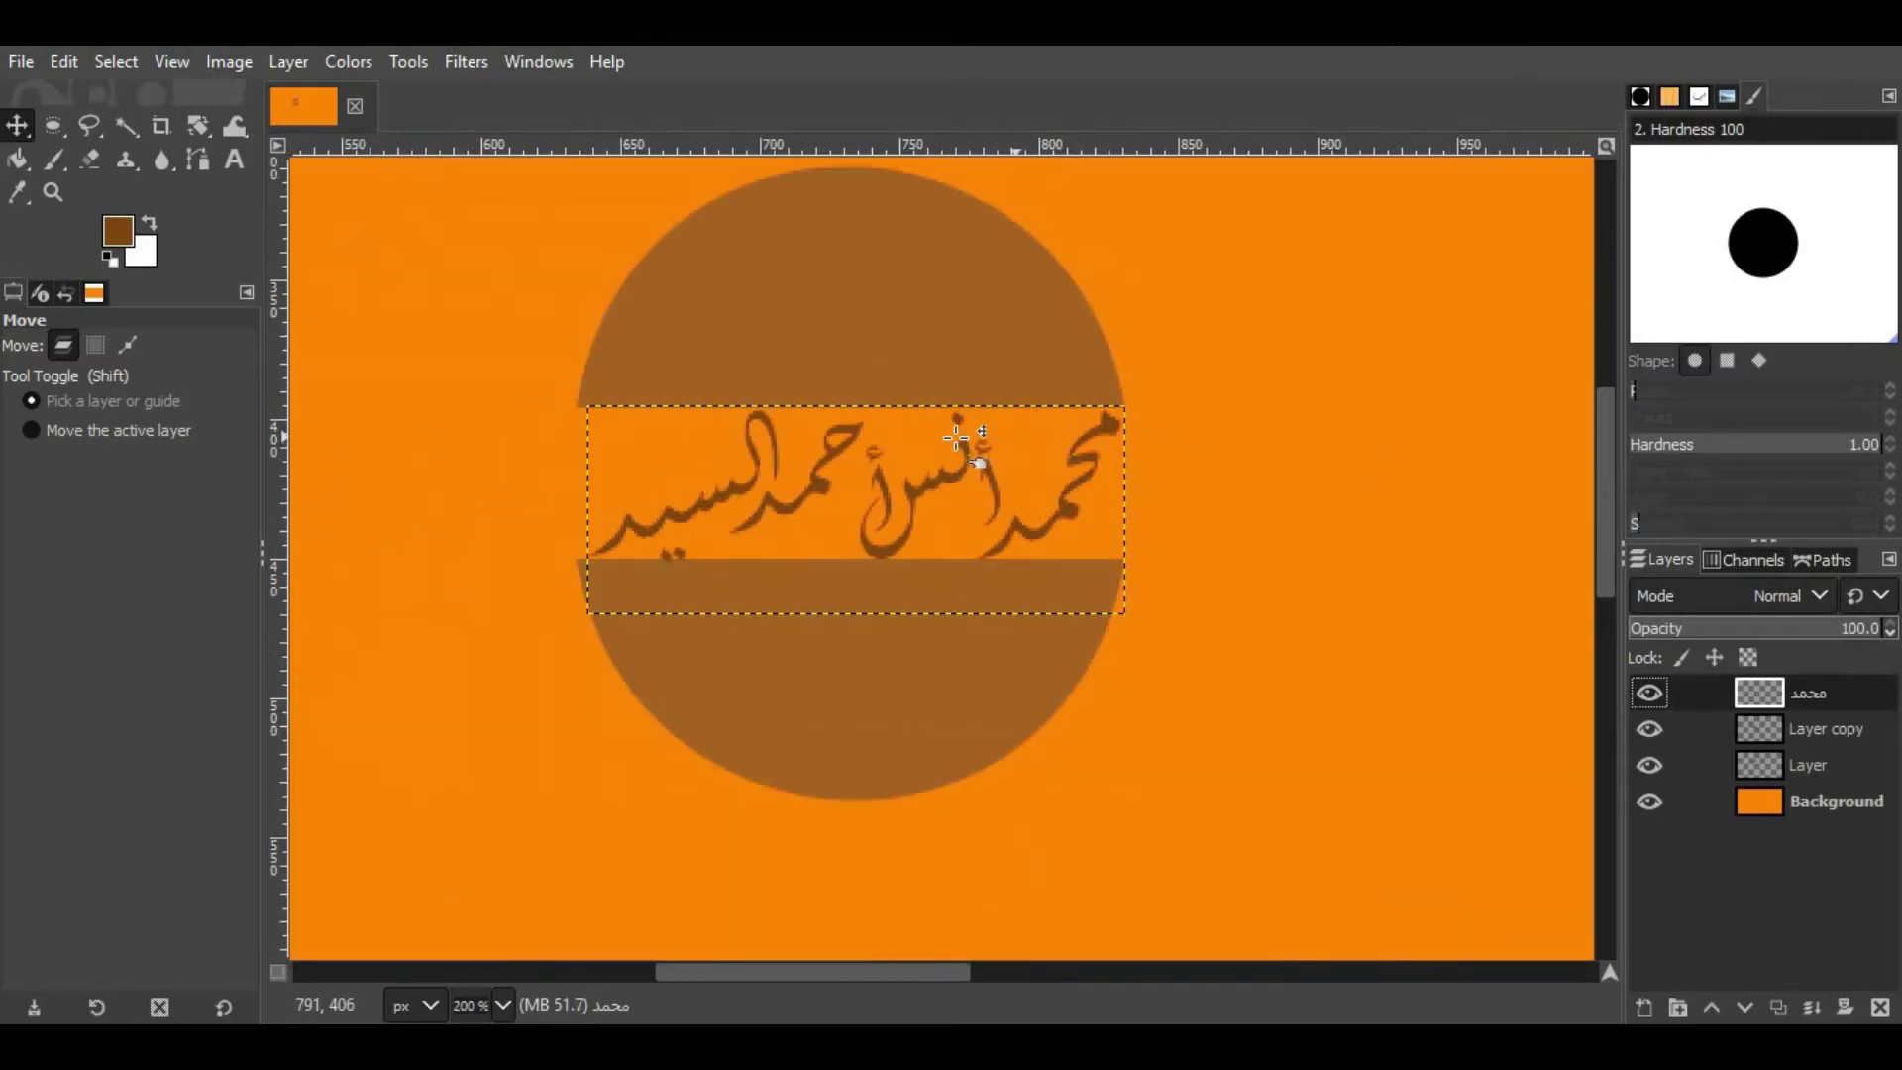
scroll(1189, 495, "up", 1)
scroll(1402, 616, "down", 1)
scroll(1402, 617, "up", 1)
right_click(1744, 693)
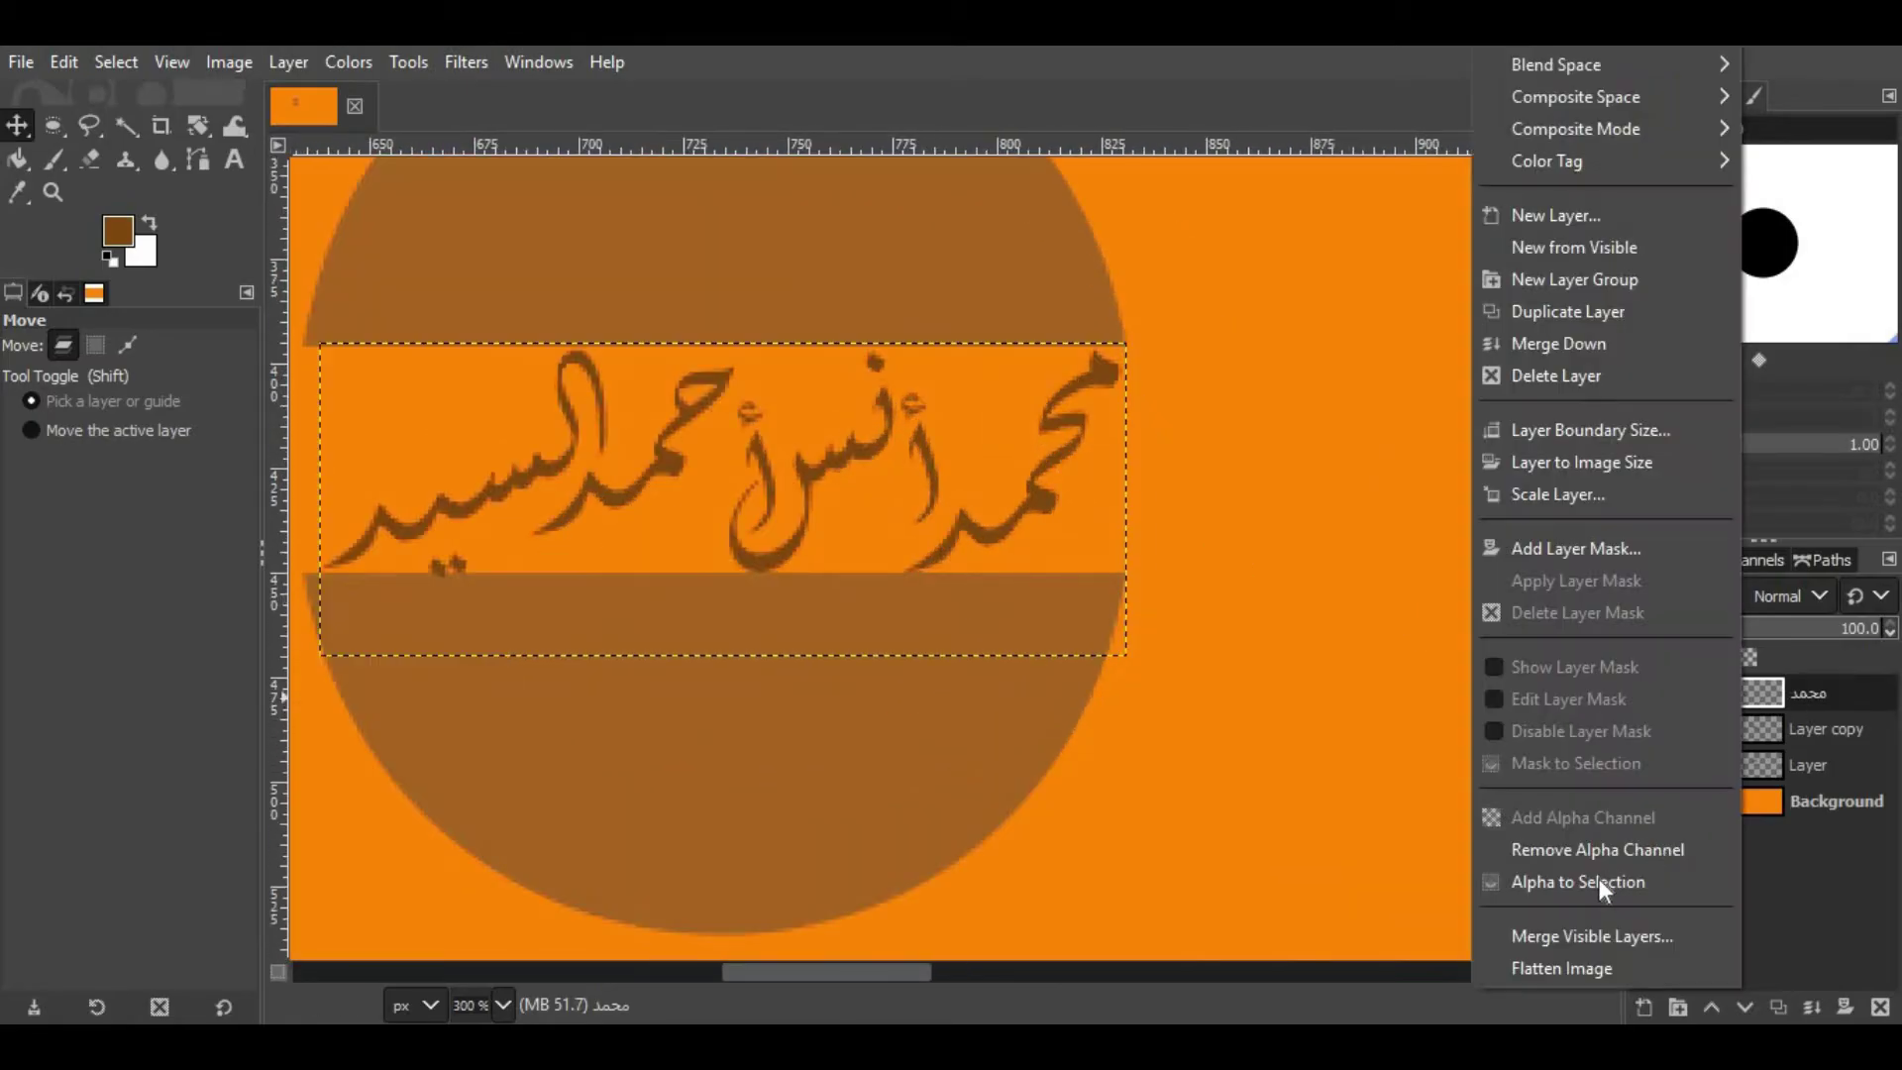
left_click(1587, 877)
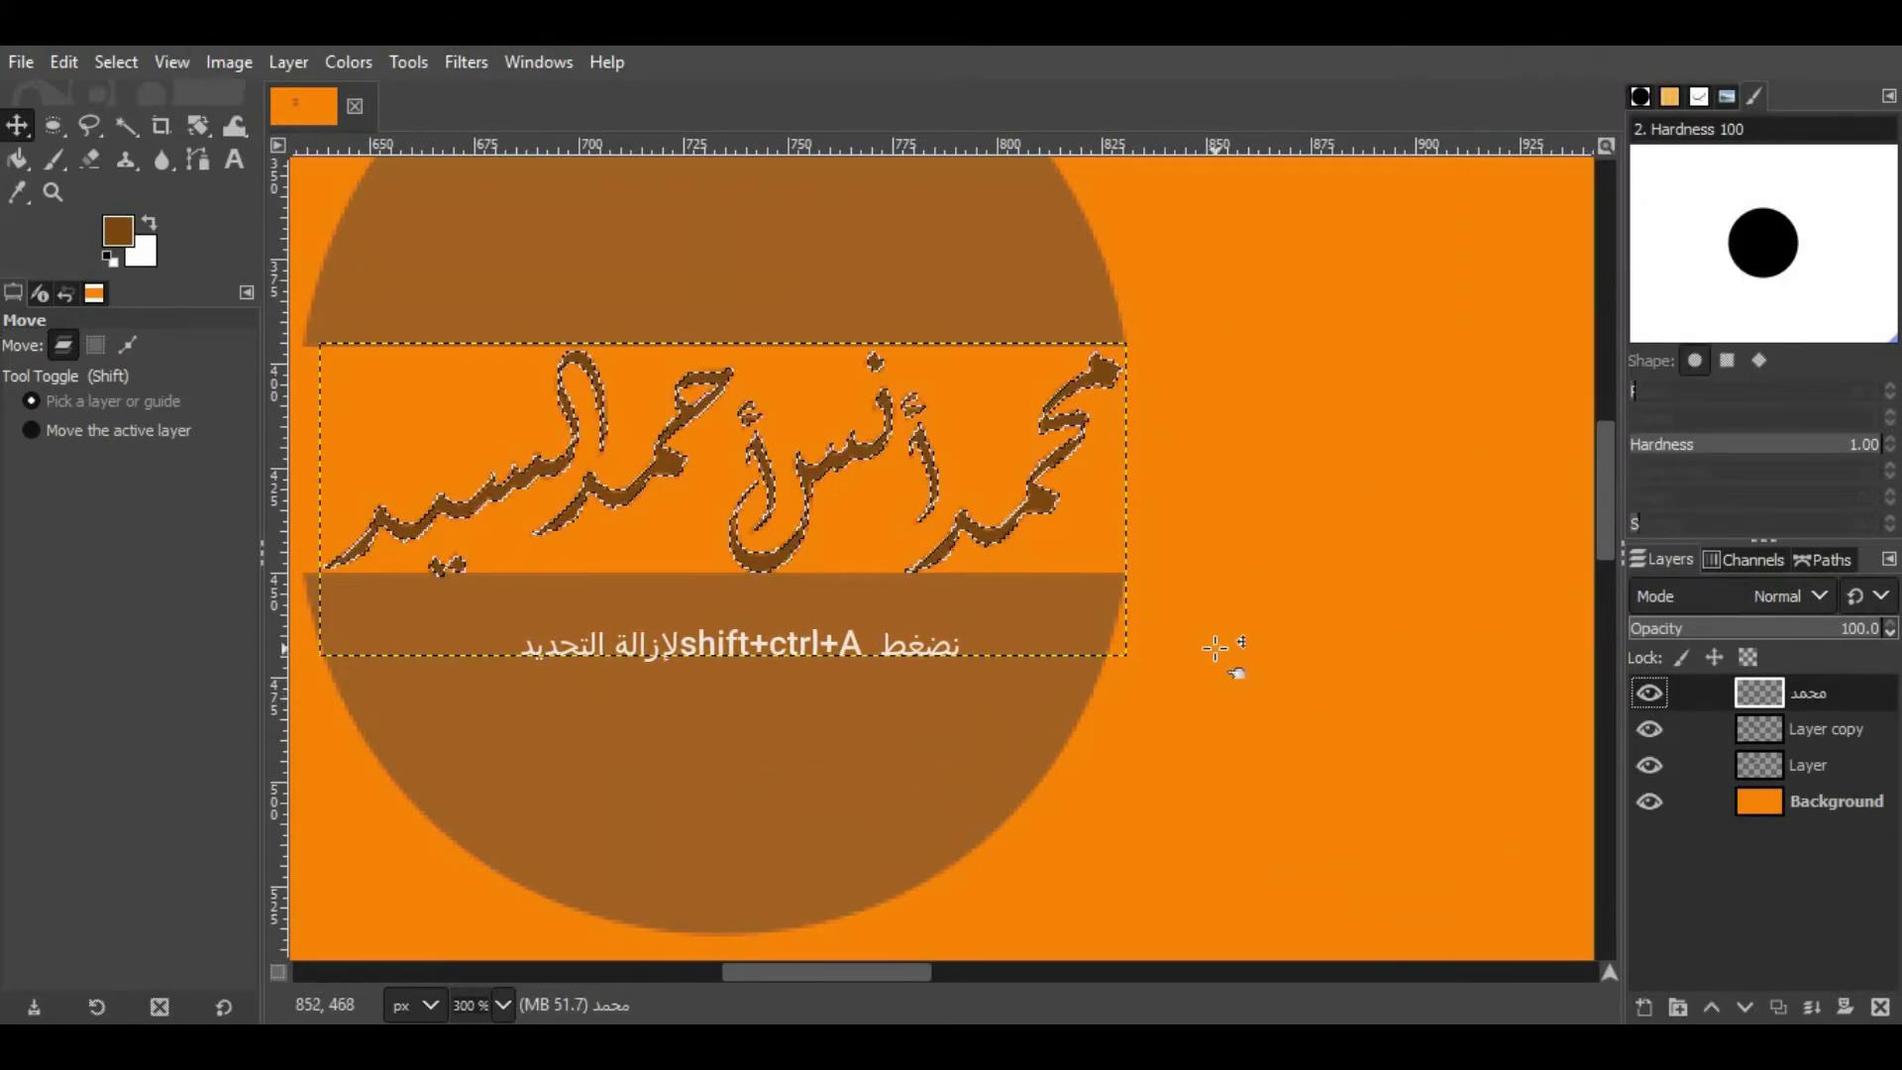
key("shift+ctrl+a")
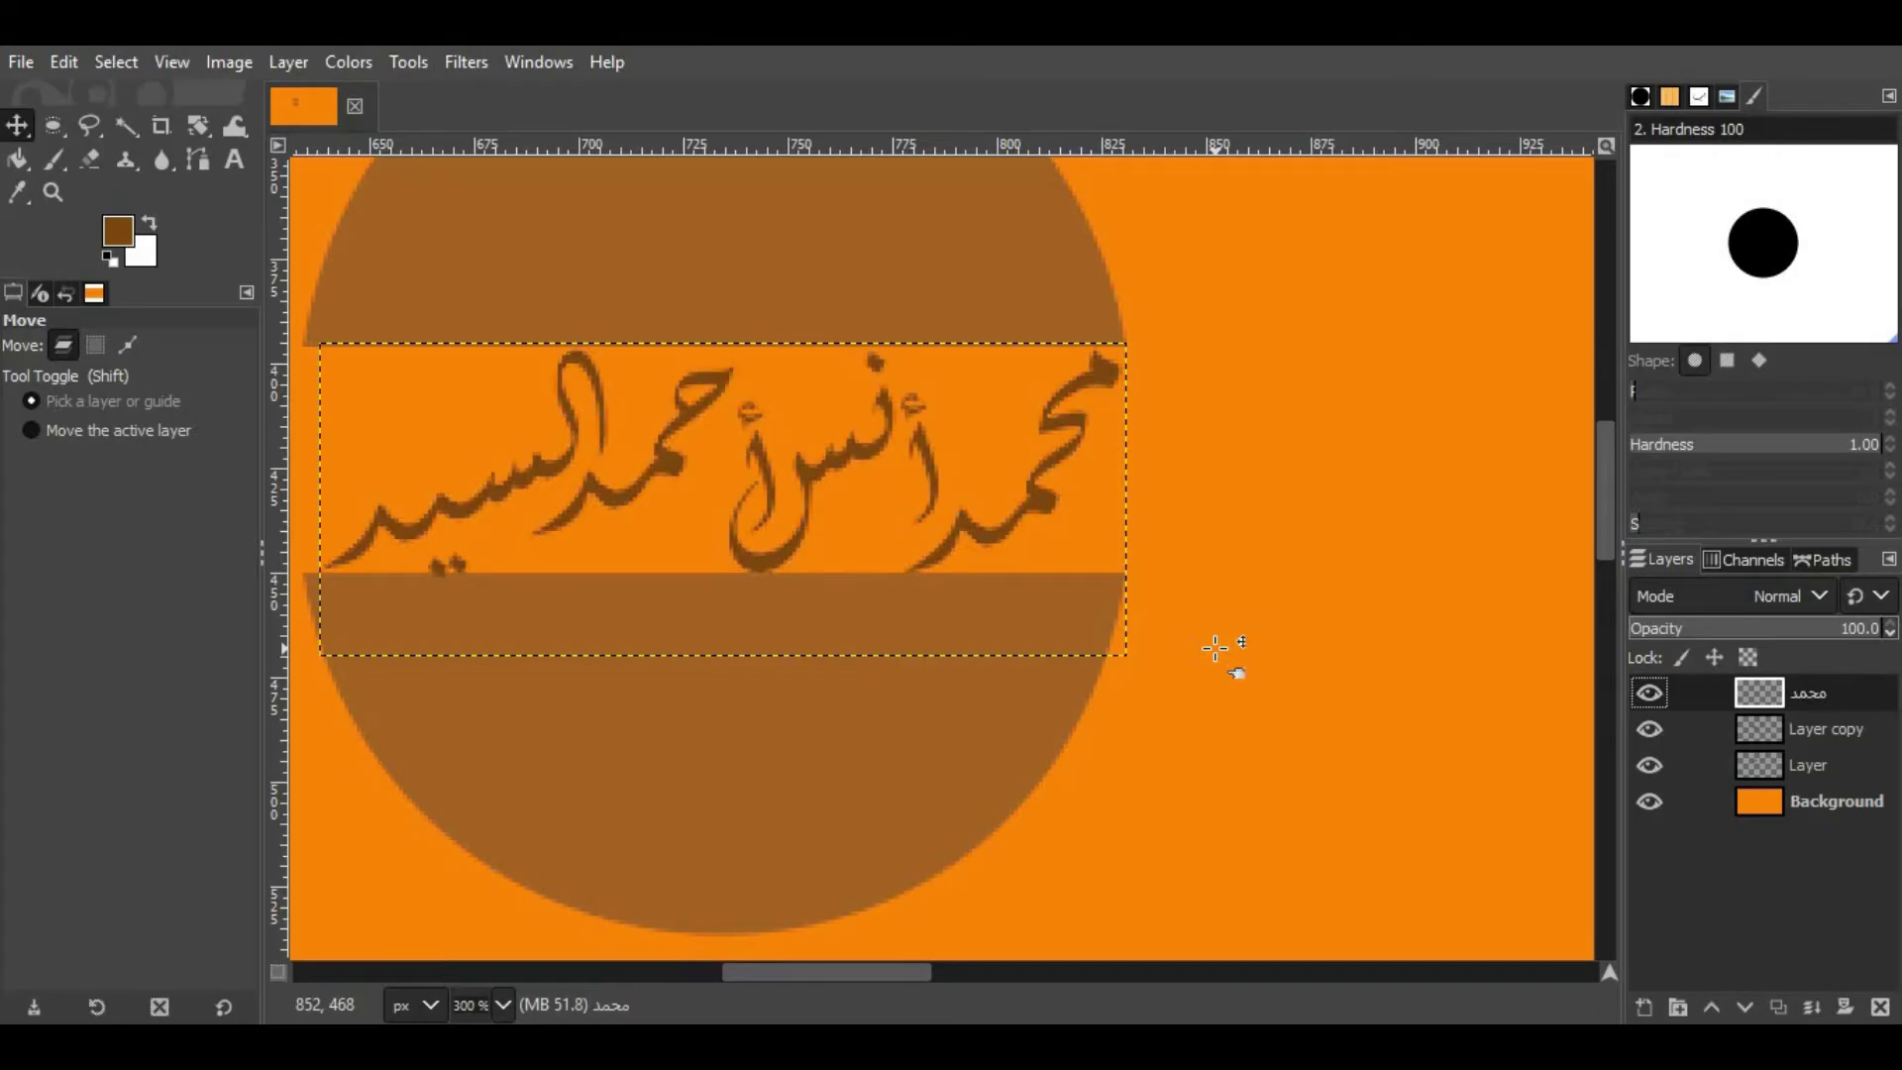
scroll(994, 445, "down", 2)
scroll(907, 372, "down", 1)
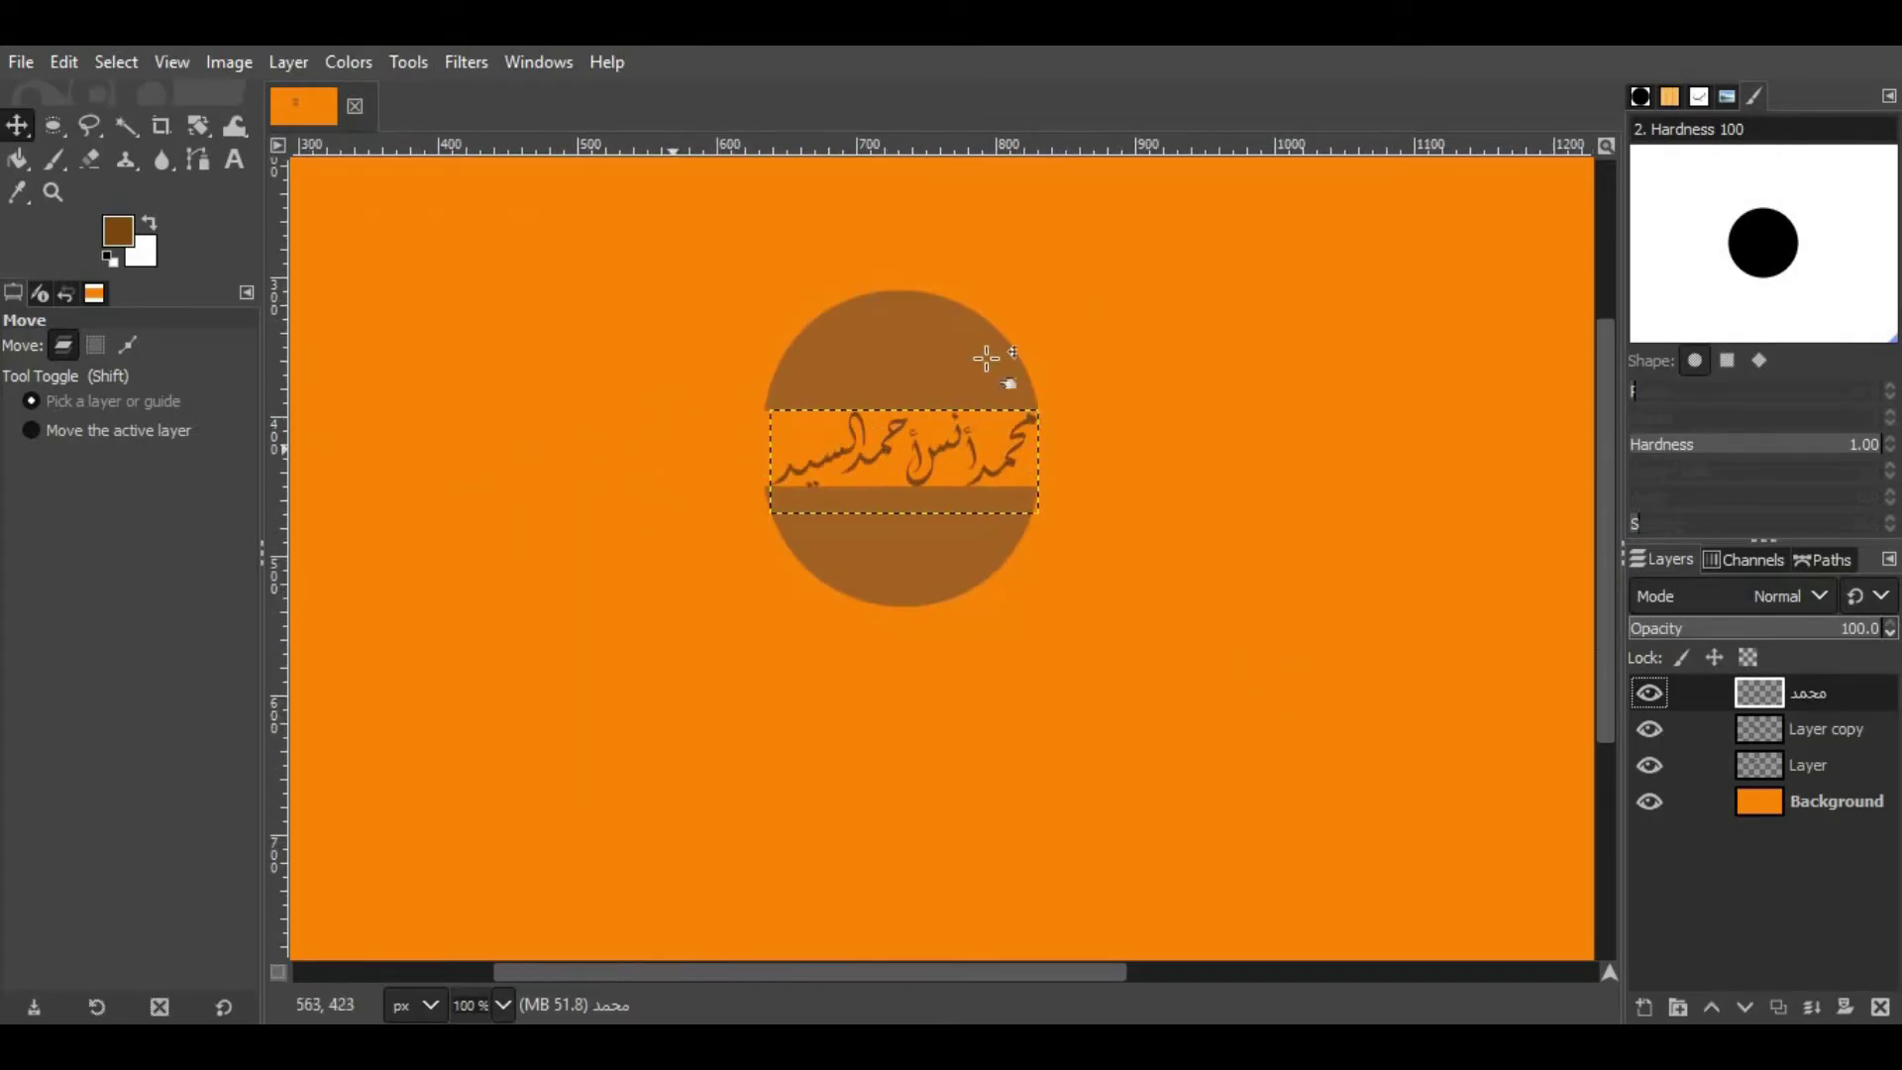
Step: Place a horizontal guide along the gap's top and add a new transparent layer
scroll(892, 411, "up", 1)
scroll(897, 412, "up", 1)
scroll(870, 463, "up", 1)
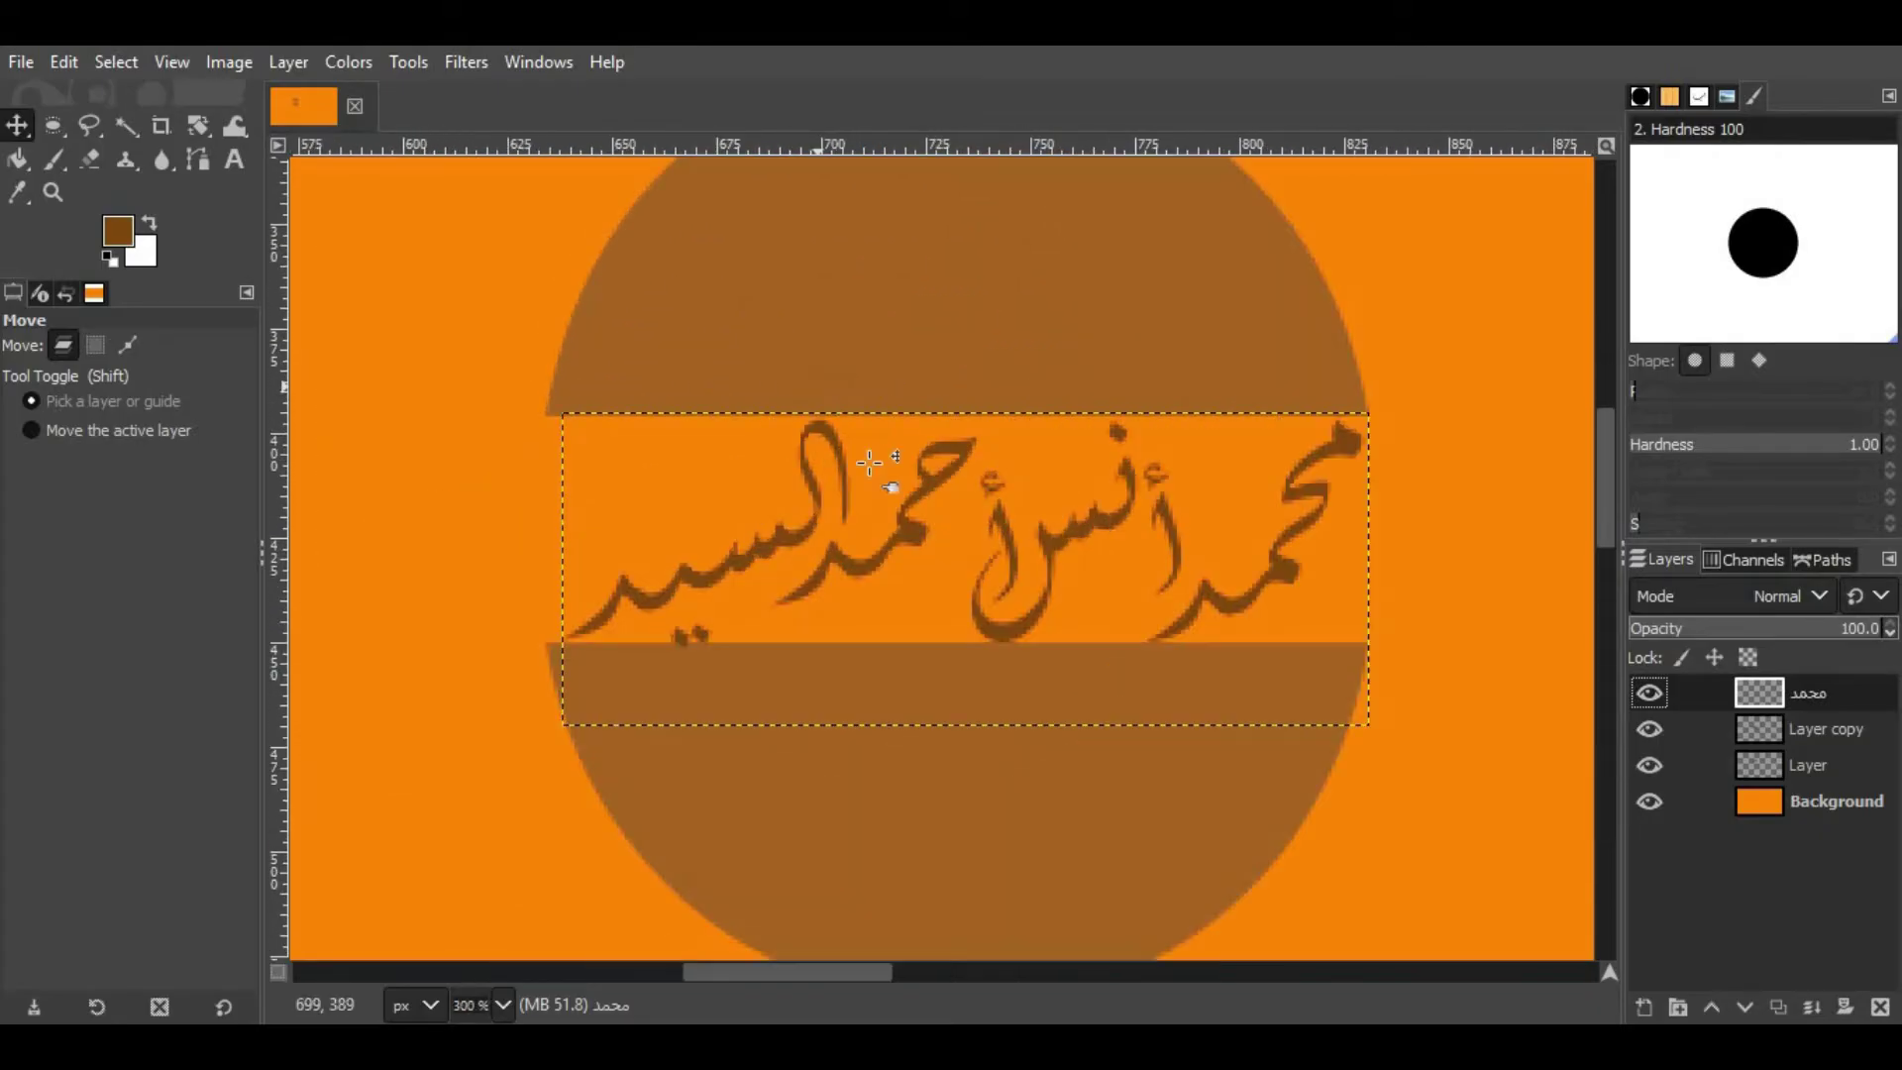
left_click_drag(708, 151, 690, 412)
left_click(1664, 1001)
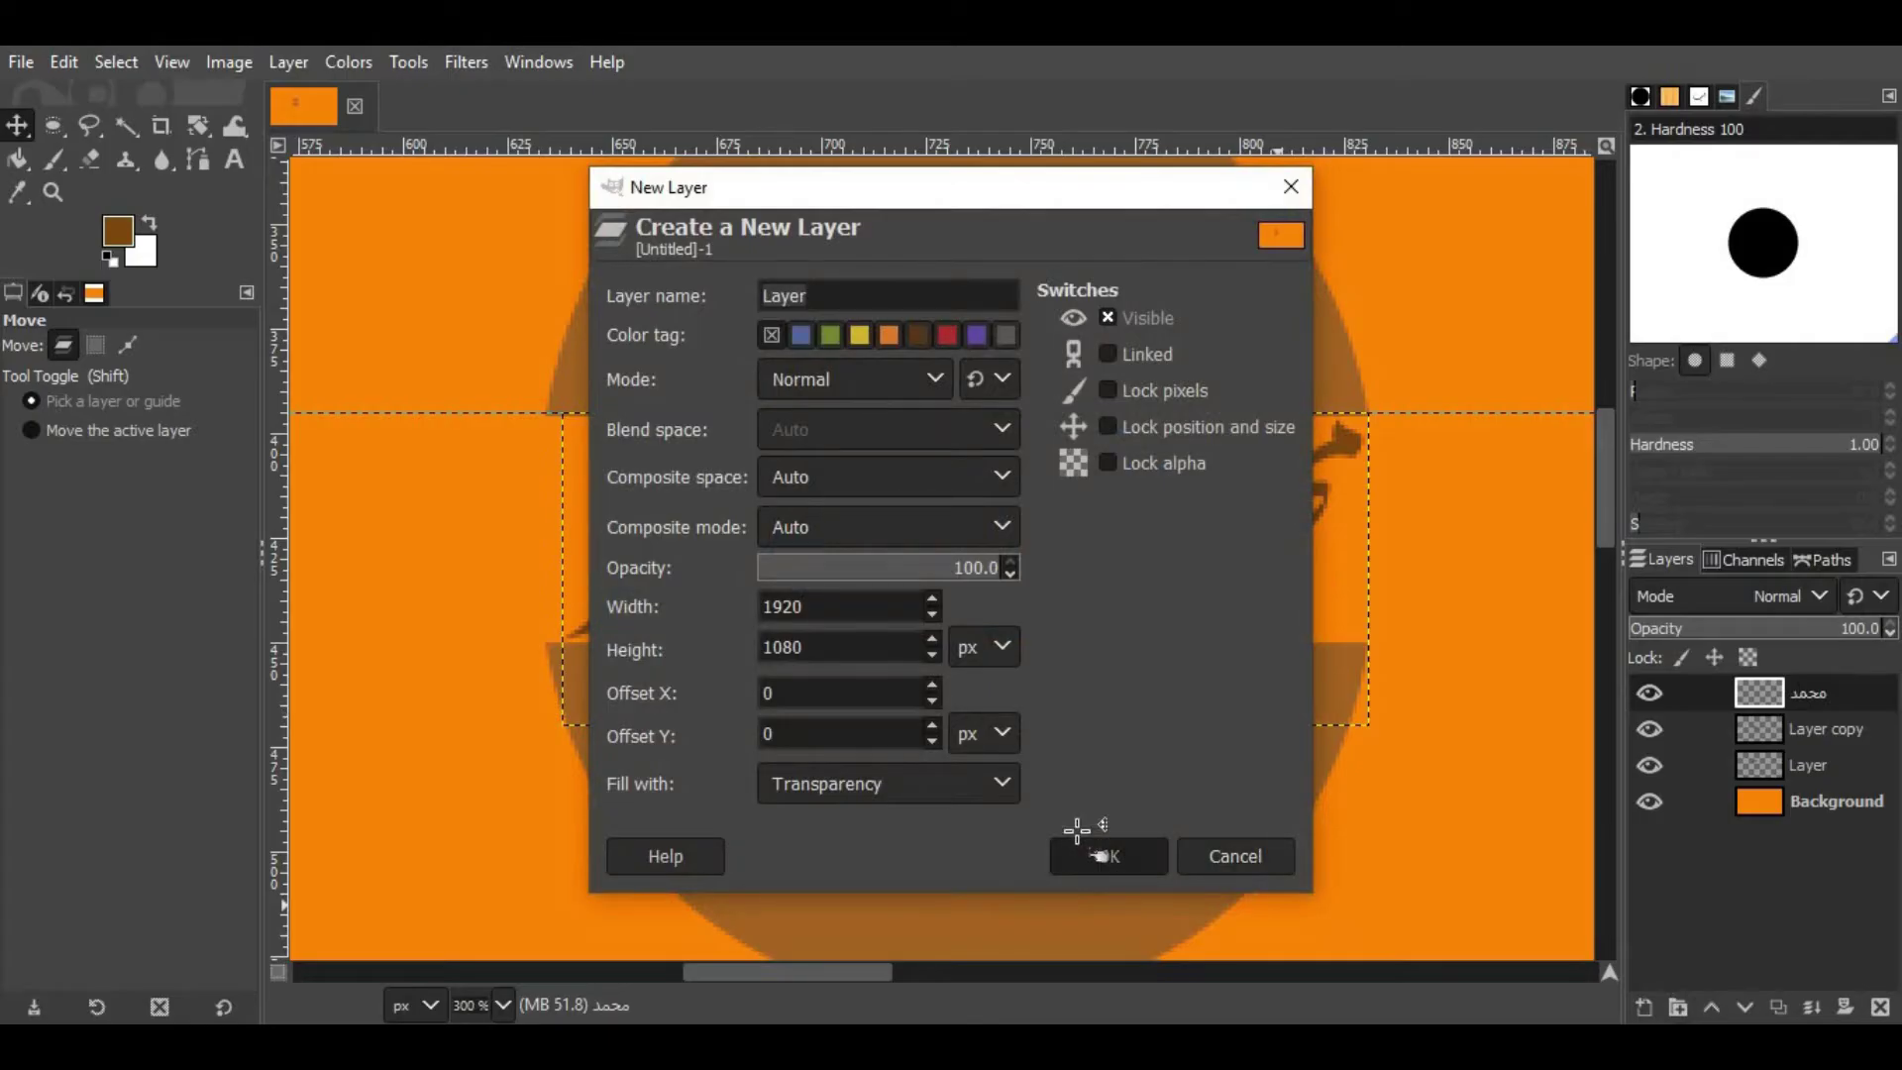
left_click(1100, 843)
Step: Align the guide to the gap's edge, add a second horizontal guide, and vertical guides at 625 and 840 px
scroll(847, 572, "up", 3)
scroll(847, 572, "up", 2)
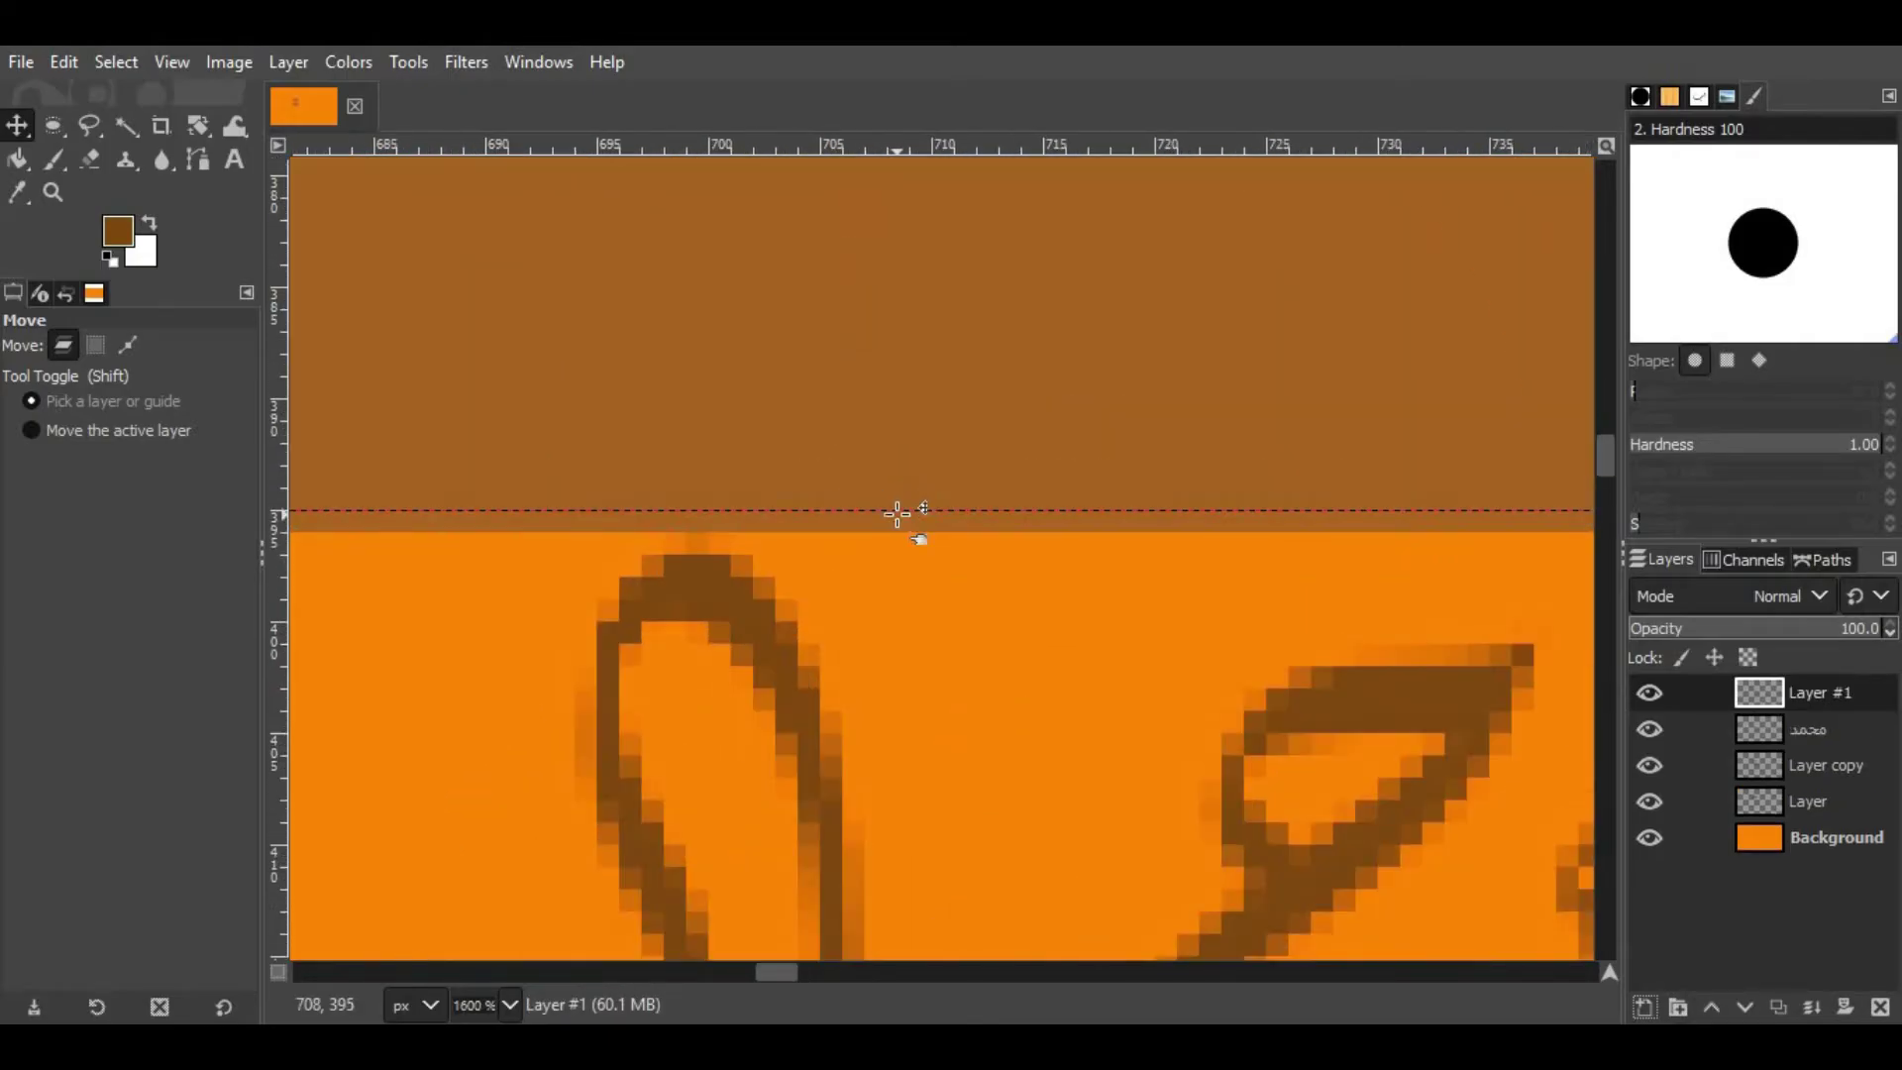
left_click_drag(897, 514, 904, 532)
scroll(905, 532, "down", 3)
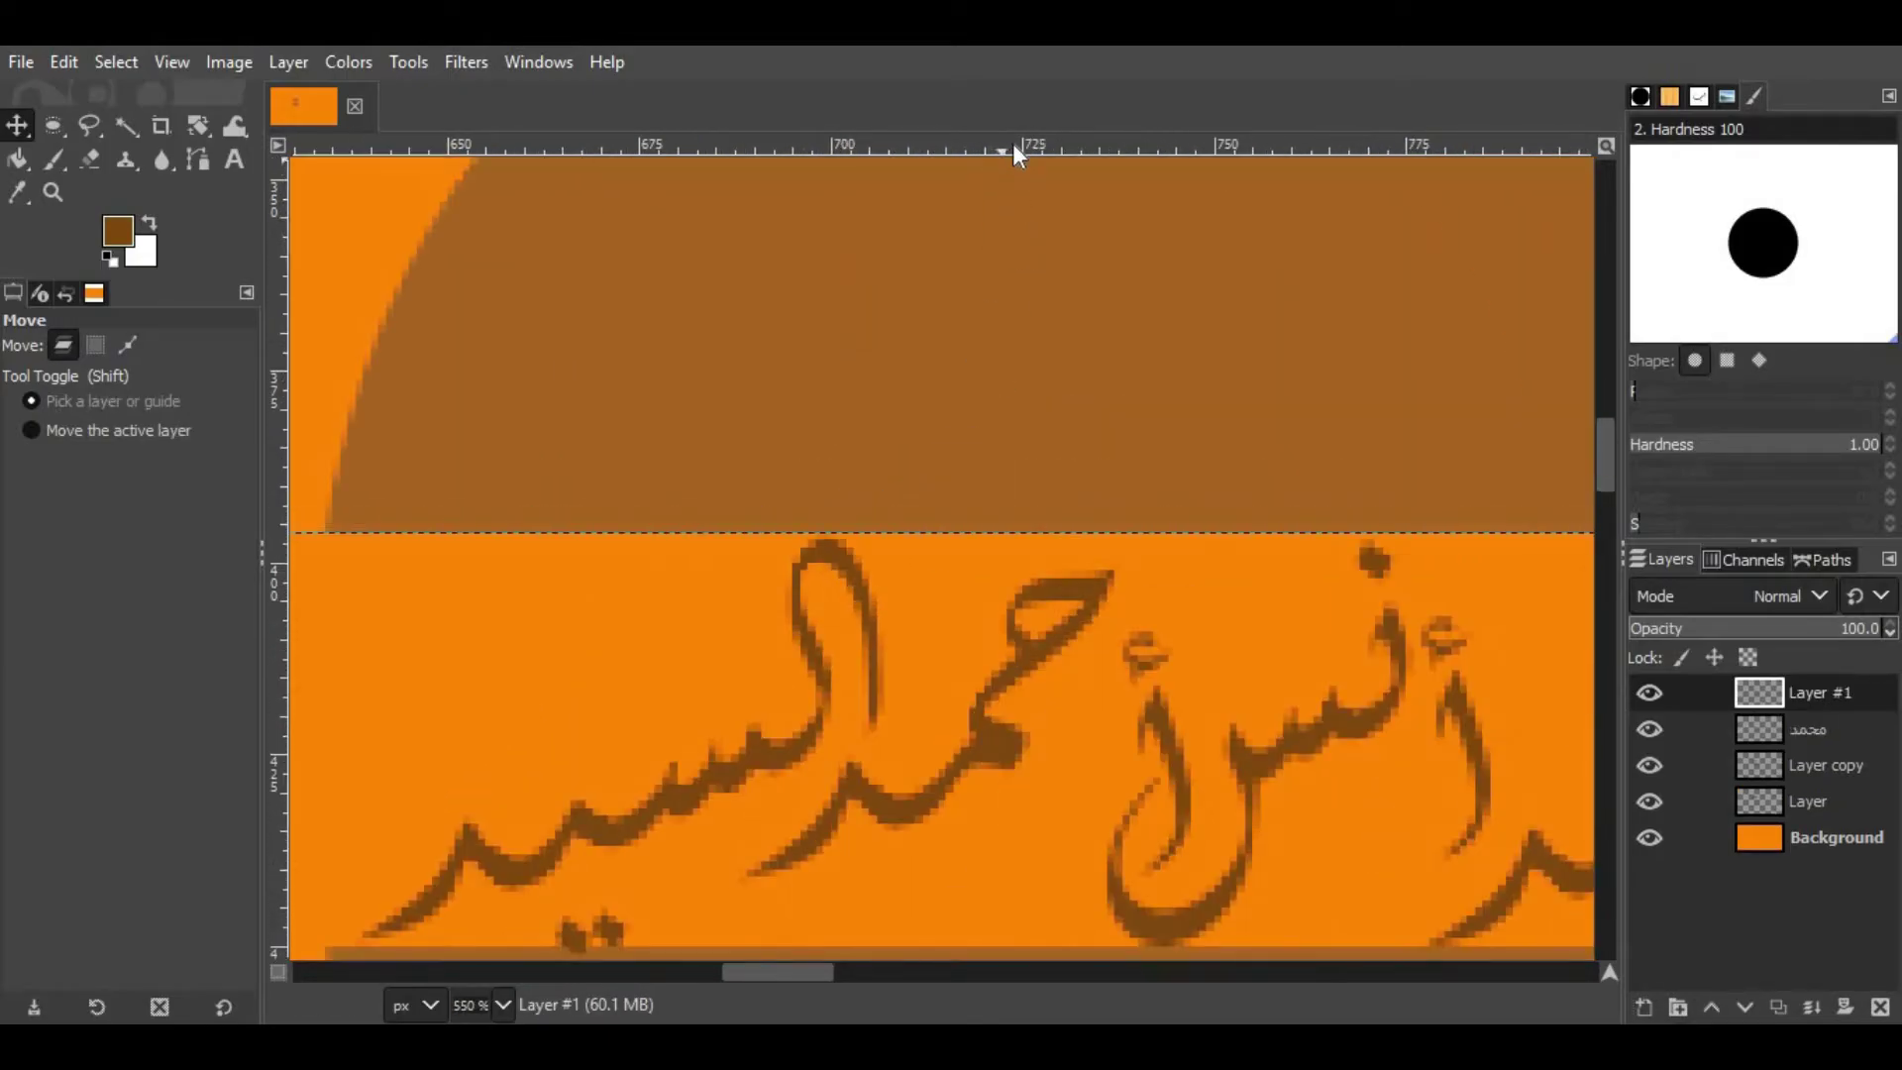
left_click_drag(1013, 148, 957, 614)
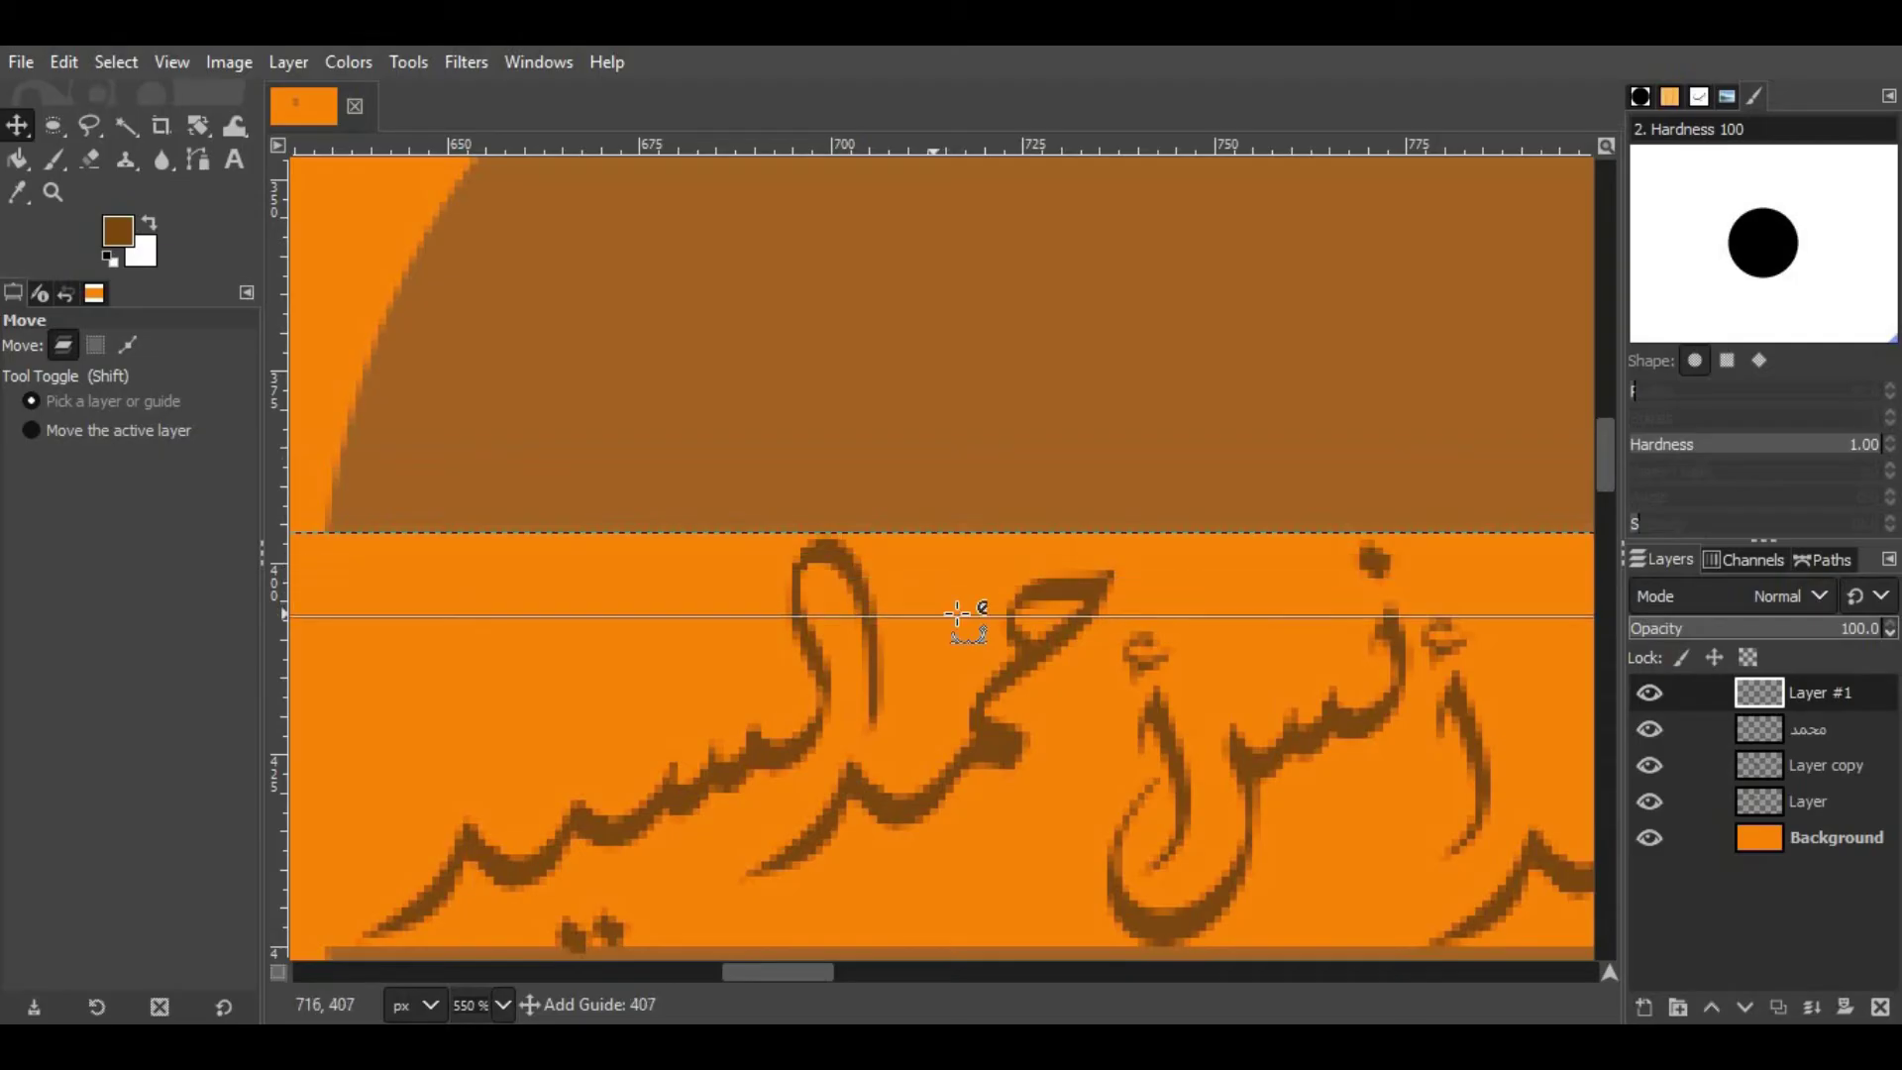
scroll(957, 615, "down", 3)
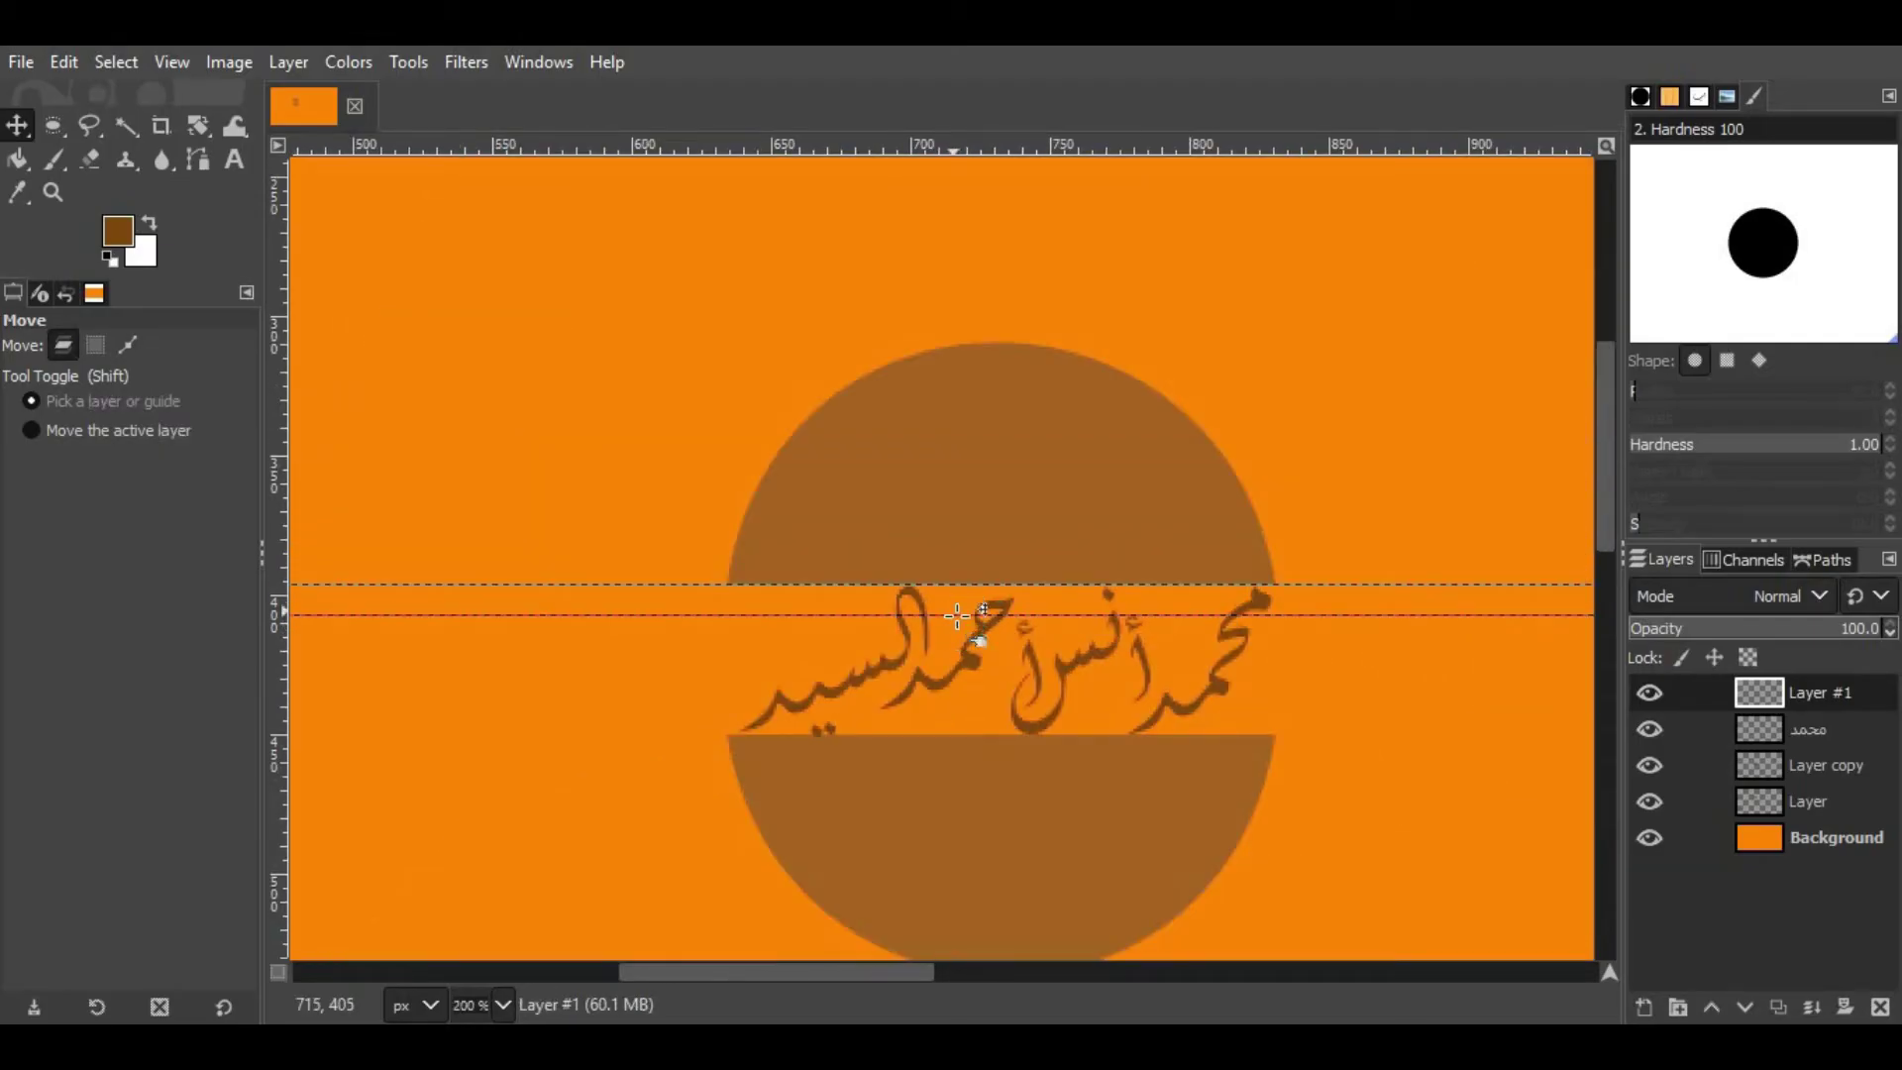
scroll(956, 611, "up", 1)
left_click_drag(964, 623, 966, 634)
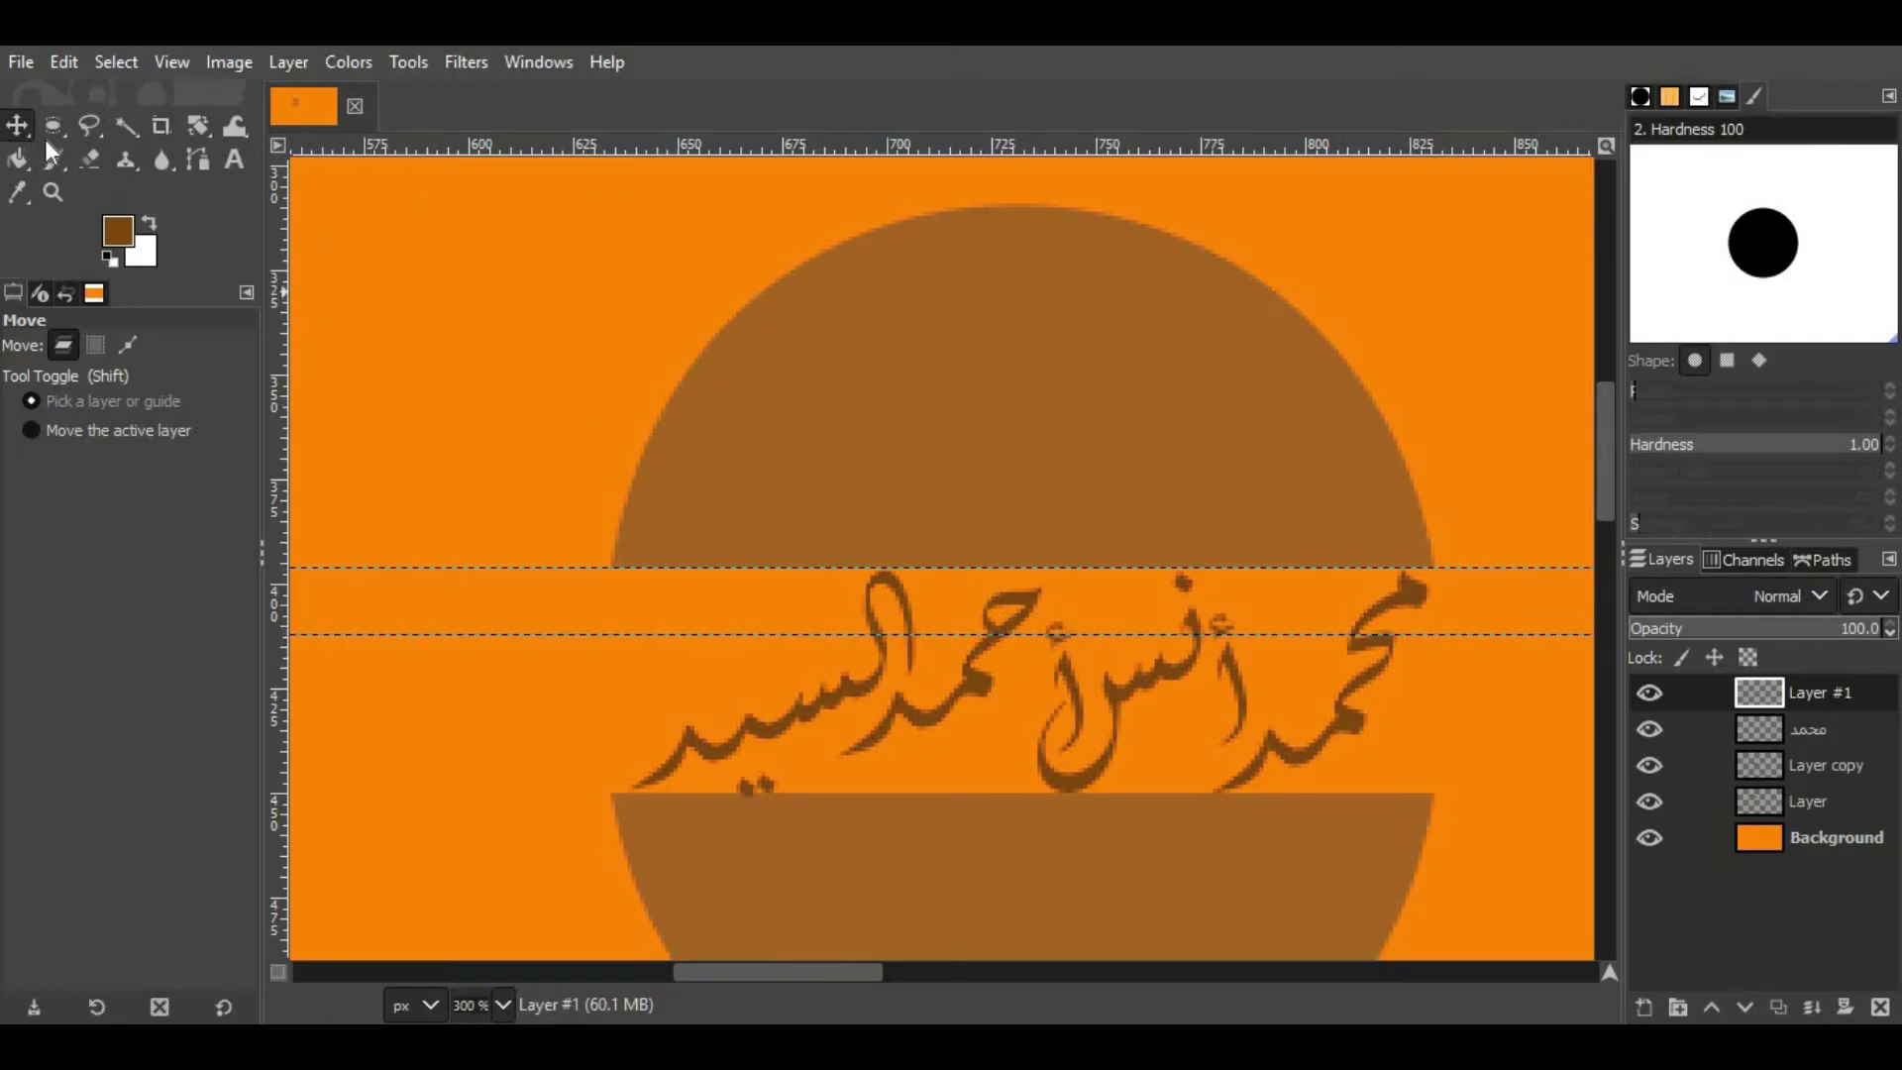
left_click_drag(300, 359, 575, 446)
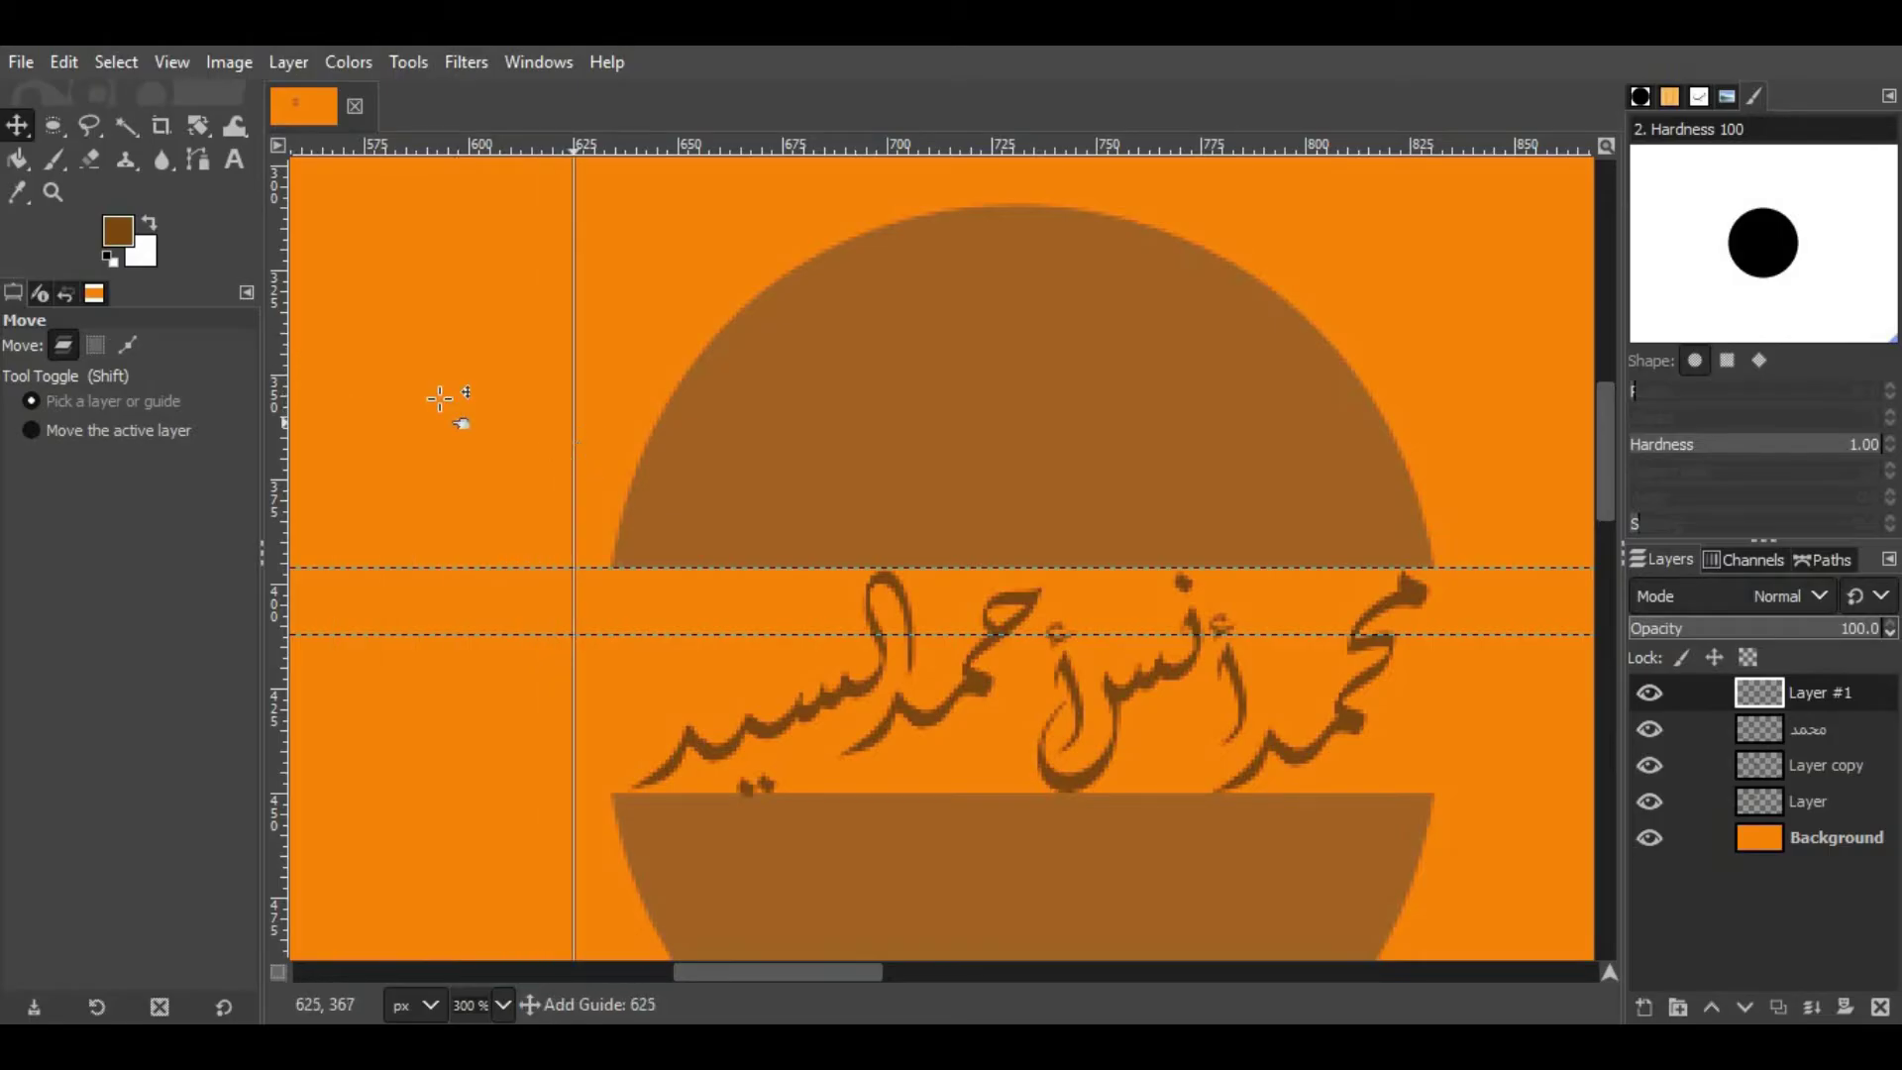
left_click_drag(281, 421, 1476, 588)
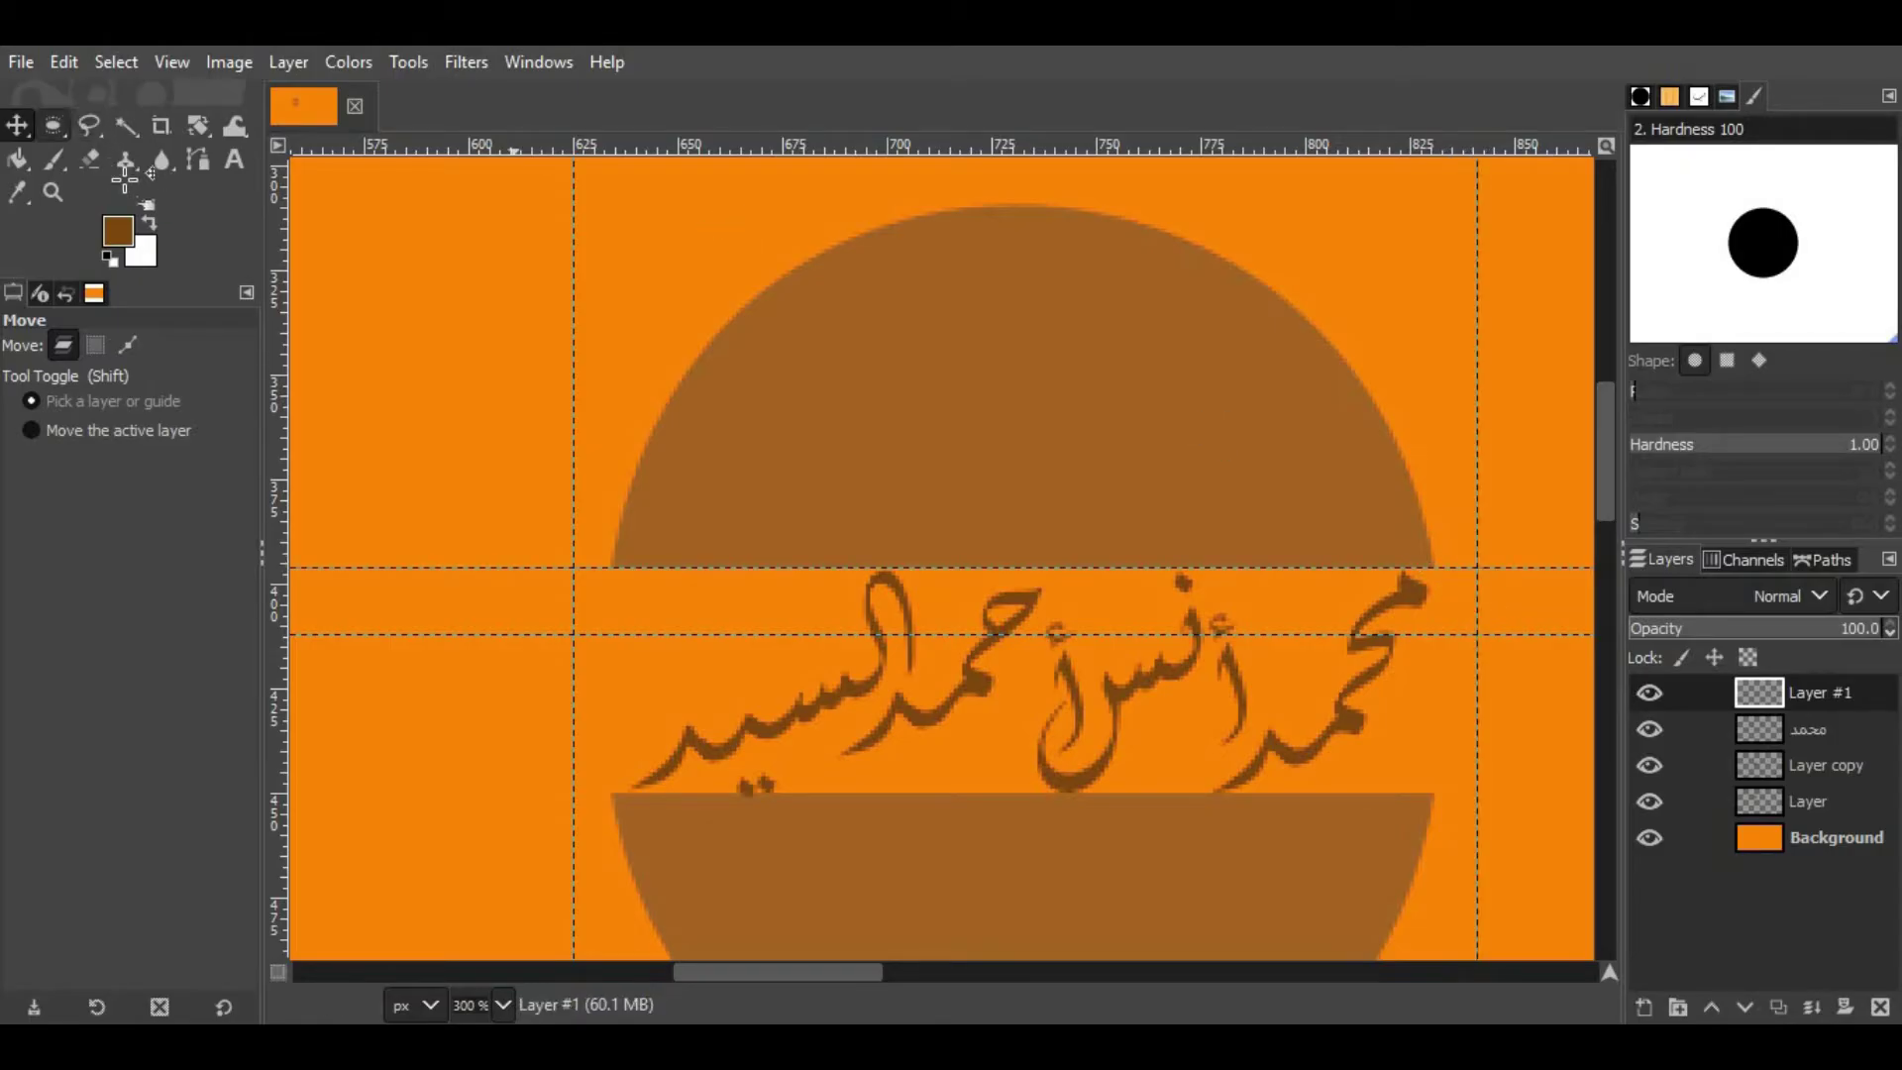
Step: Draw a path with rounded end caps bulging outward from the 625 and 840 px guides
key("b")
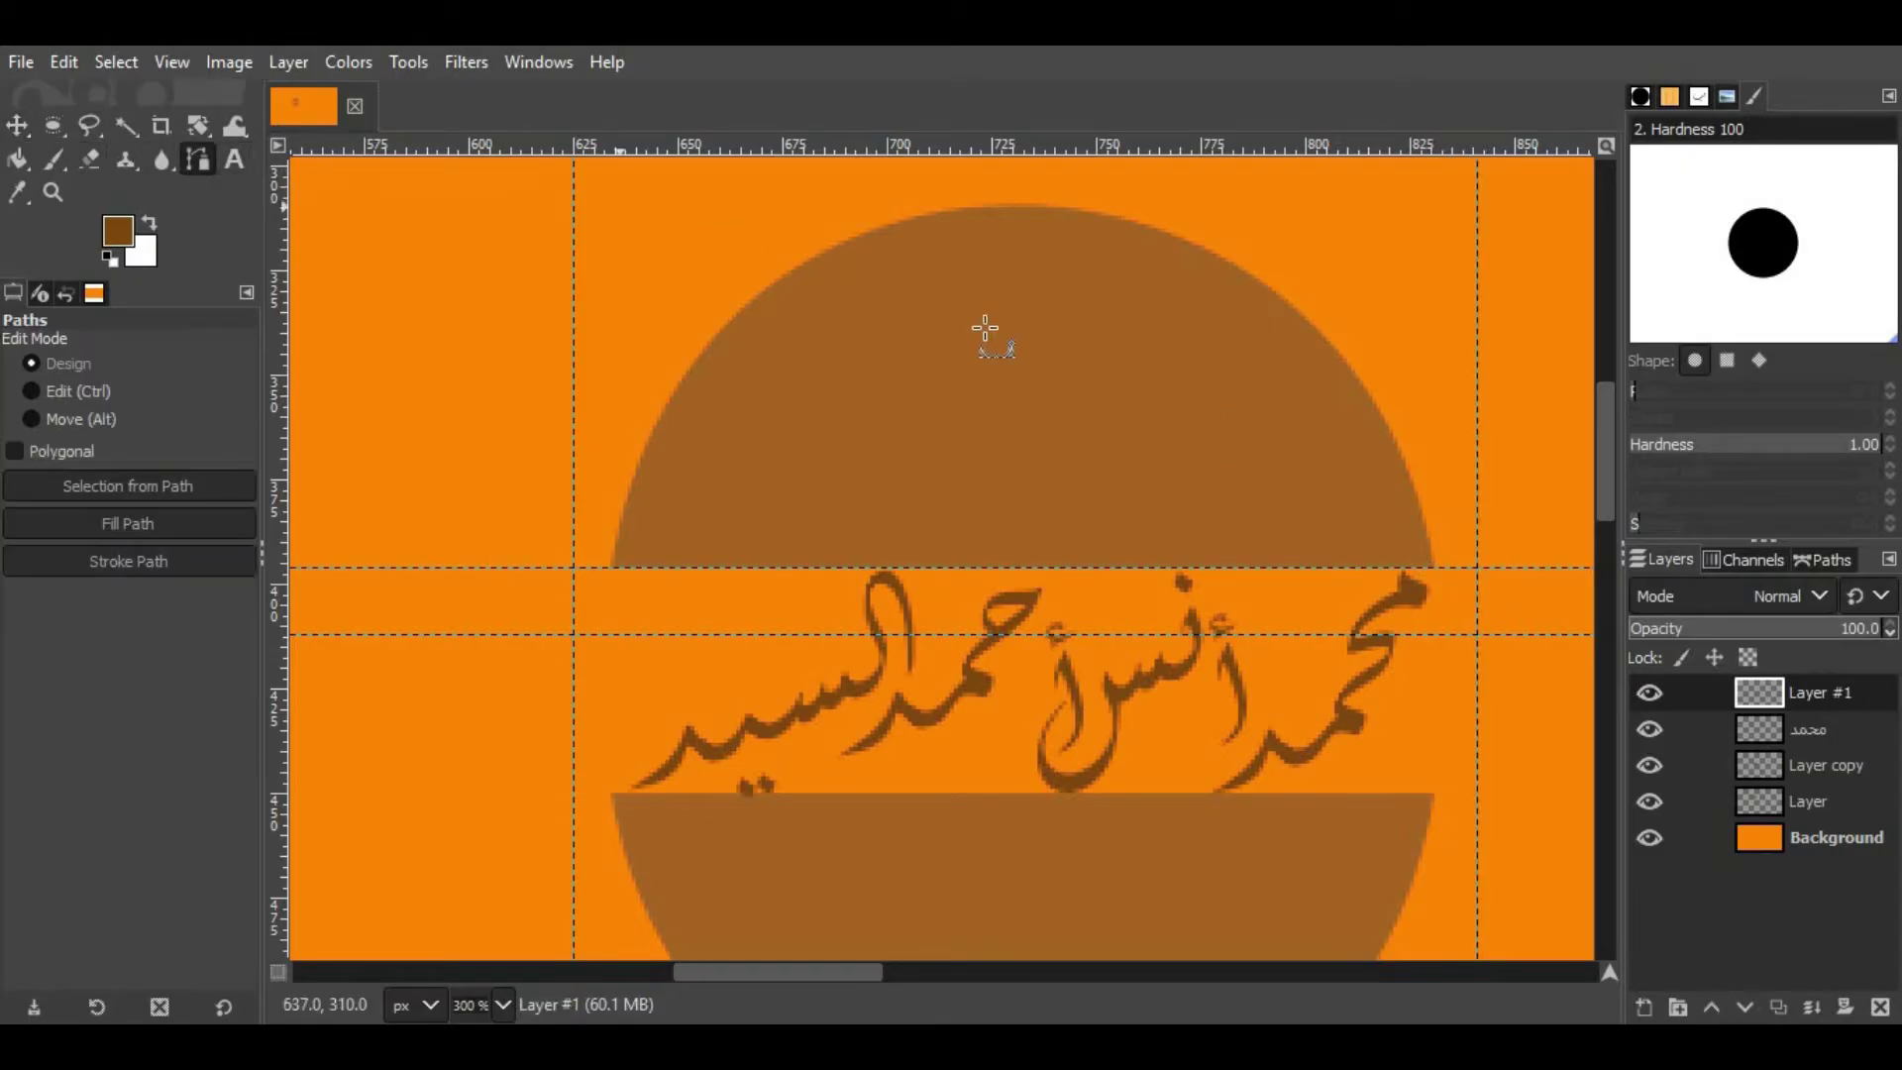
scroll(991, 332, "up", 3, "ctrl")
scroll(693, 411, "down", 2, "ctrl")
scroll(594, 412, "down", 2, "ctrl")
scroll(738, 426, "up", 1, "ctrl")
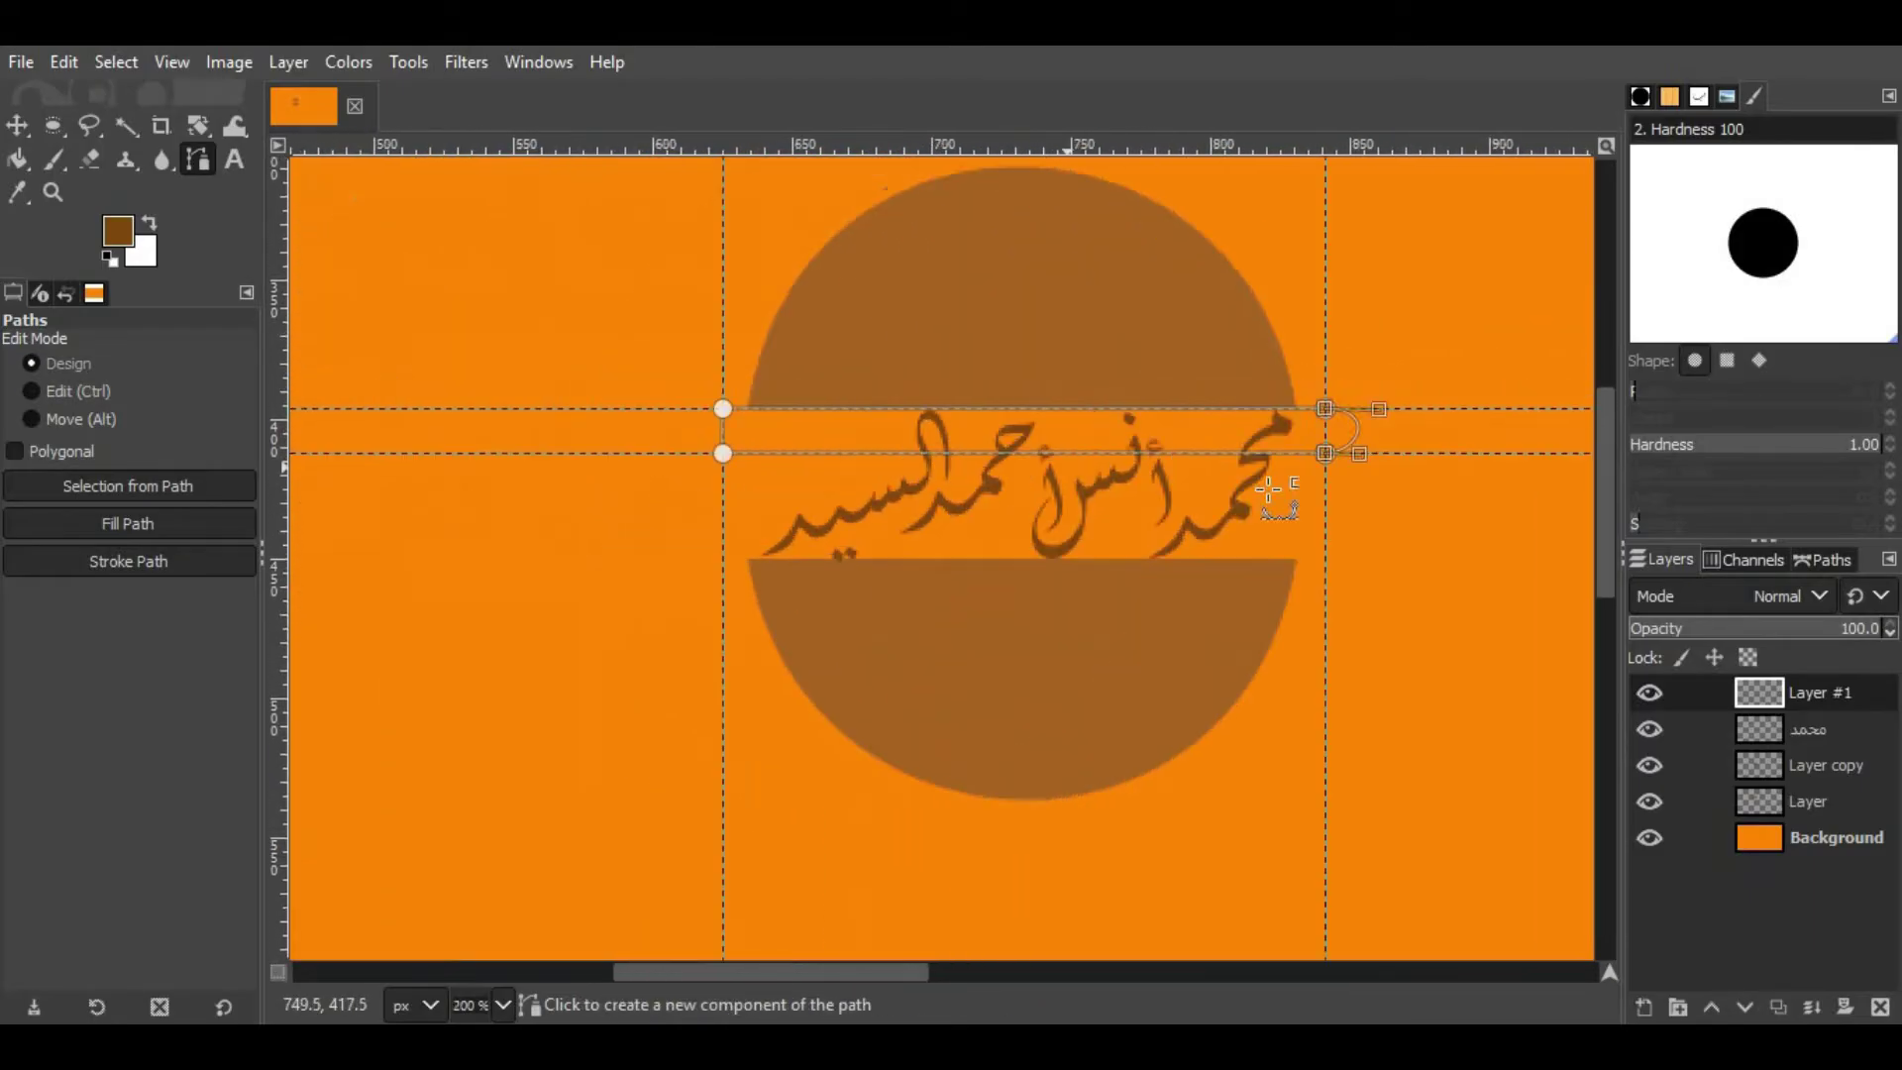
scroll(931, 446, "up", 1, "ctrl")
scroll(939, 454, "up", 1, "ctrl")
scroll(939, 454, "up", 2, "ctrl")
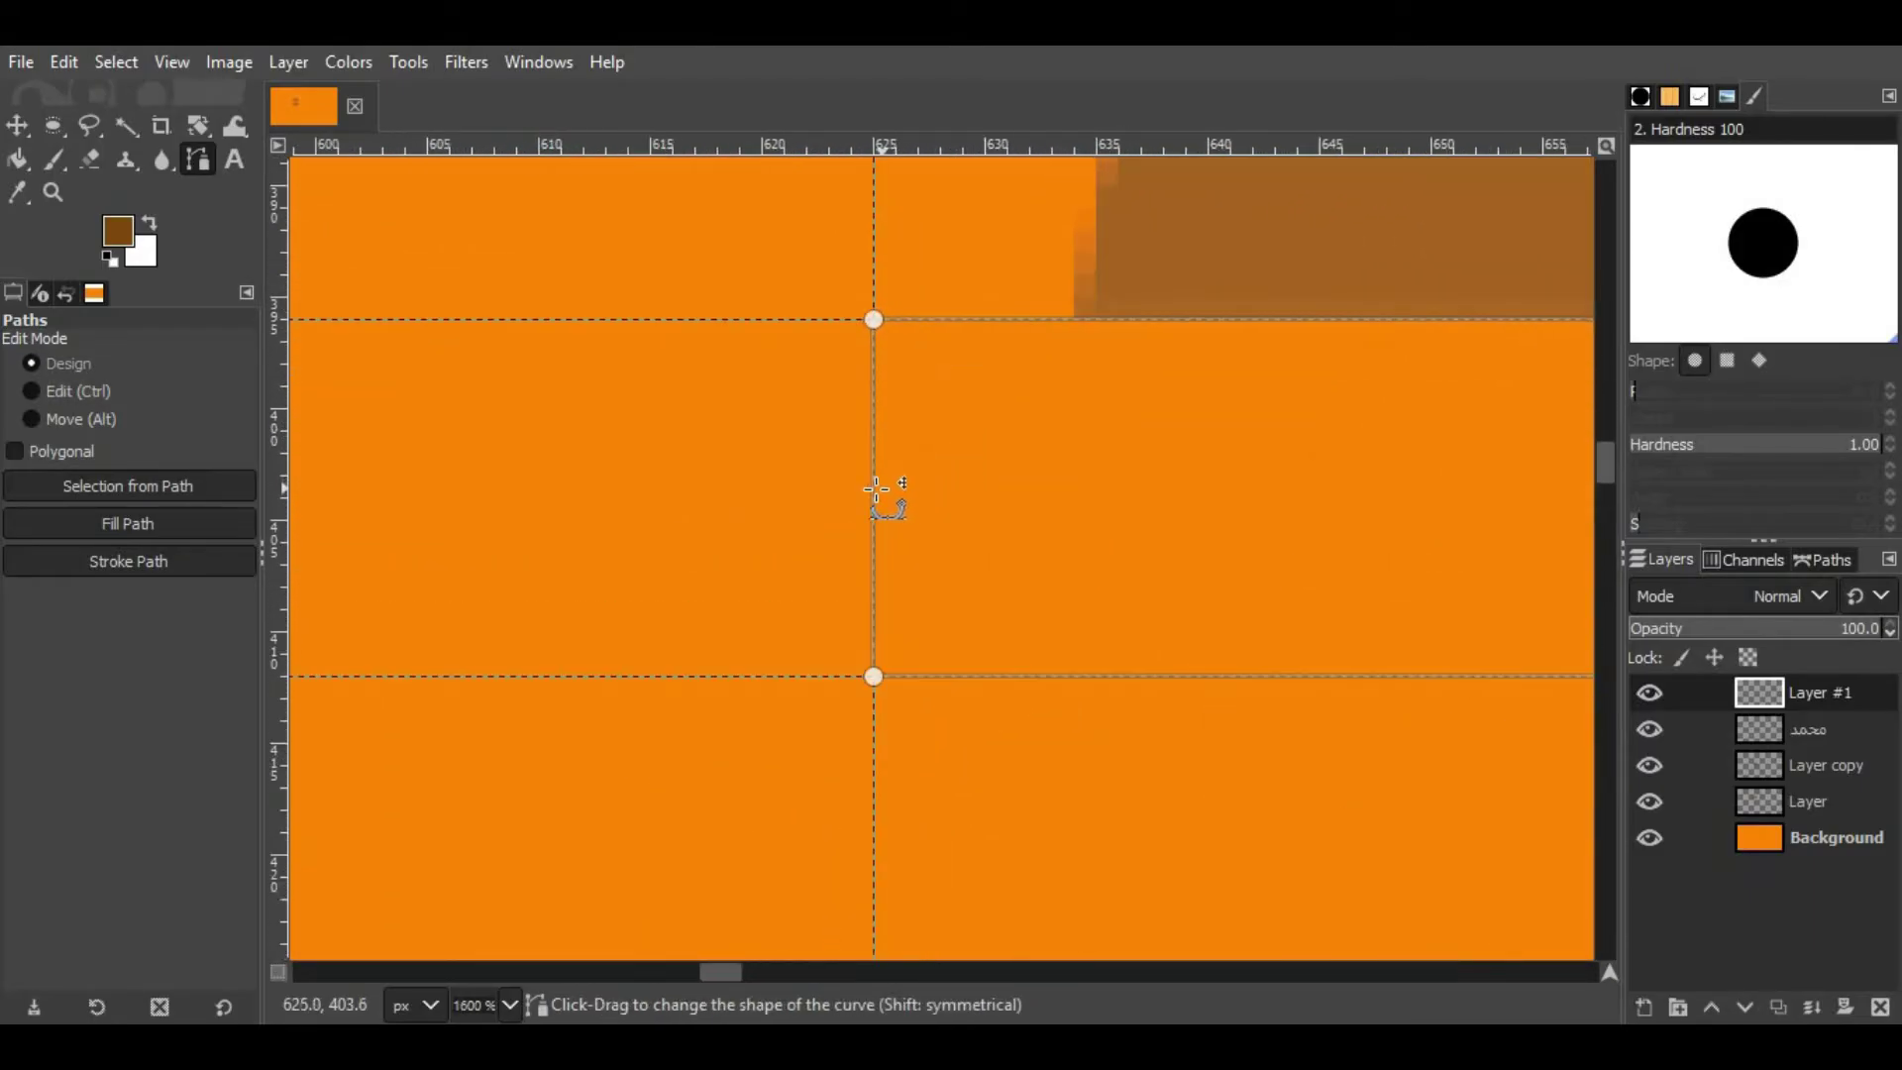
left_click_drag(874, 495, 629, 500)
scroll(629, 500, "down", 2, "ctrl")
scroll(1533, 713, "up", 2, "ctrl")
scroll(942, 798, "left", 3)
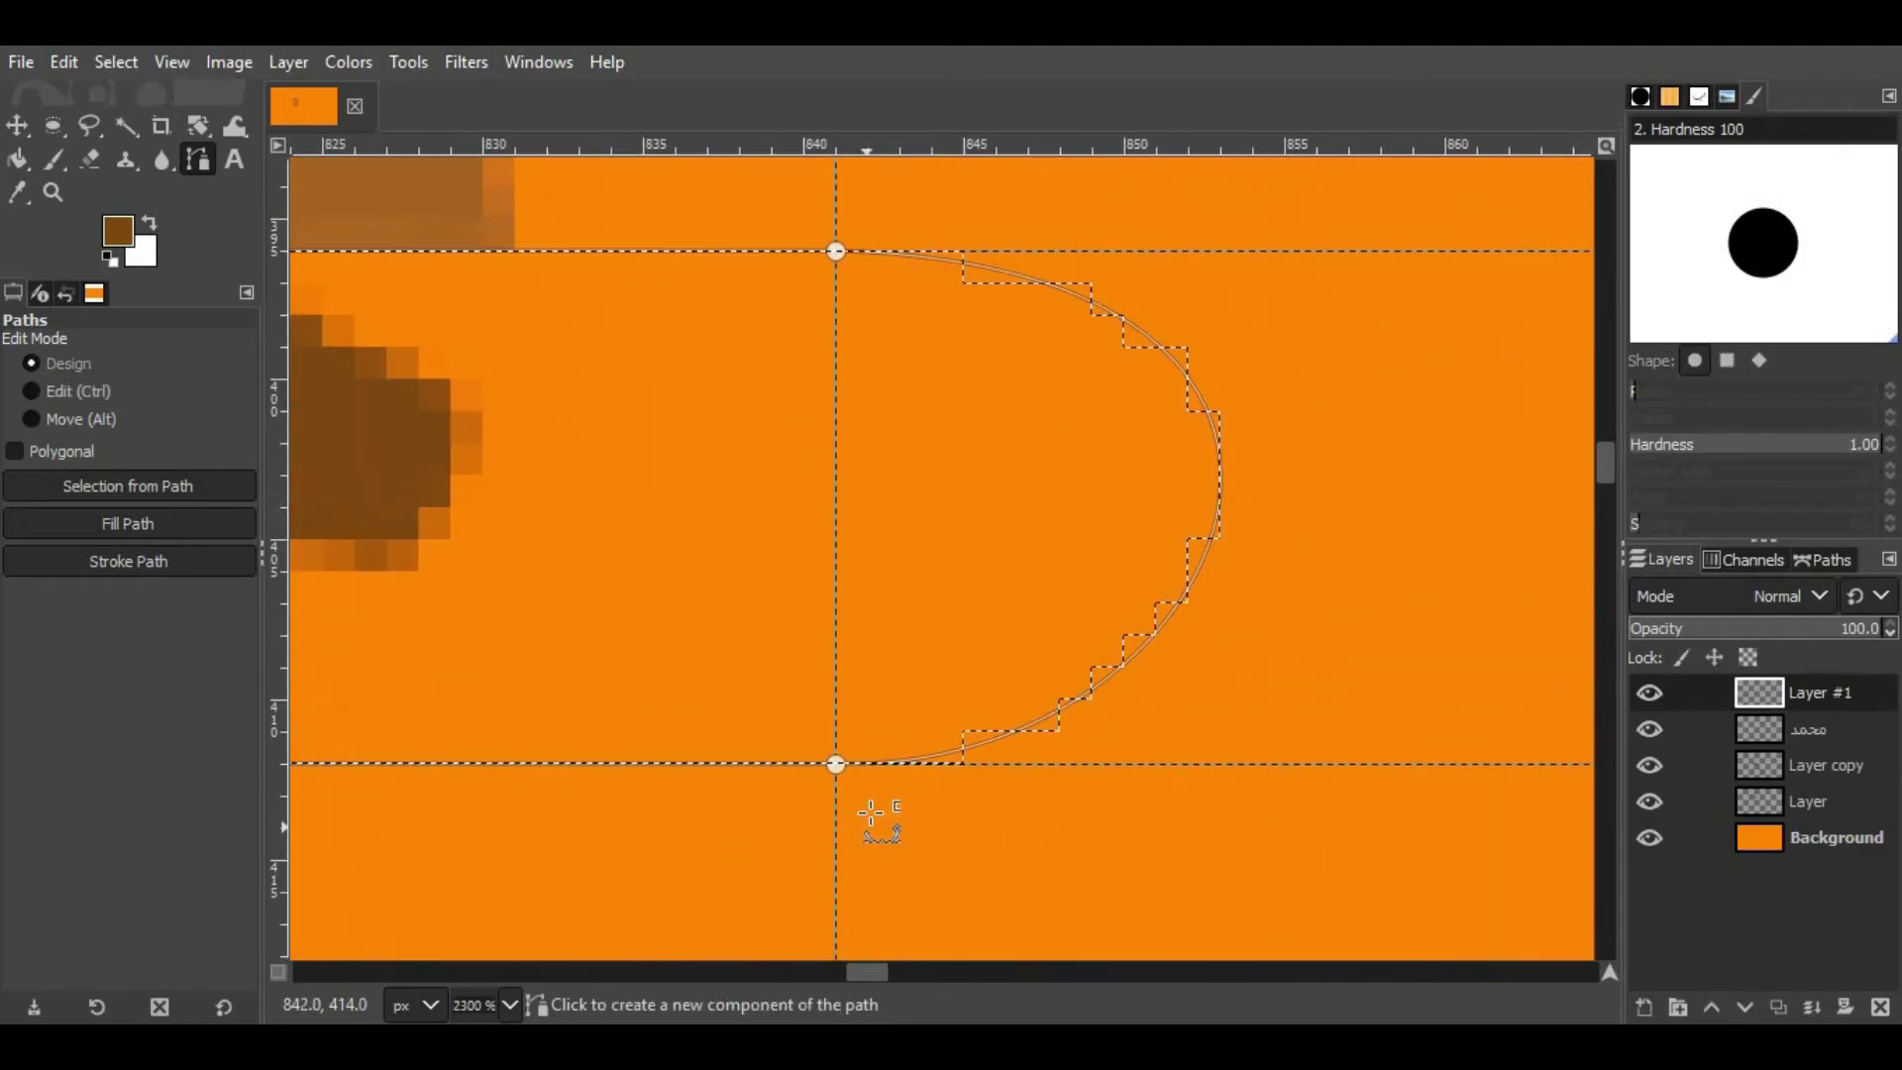
scroll(878, 815, "up", 1, "ctrl")
scroll(918, 712, "down", 3, "ctrl")
scroll(926, 723, "down", 4, "ctrl")
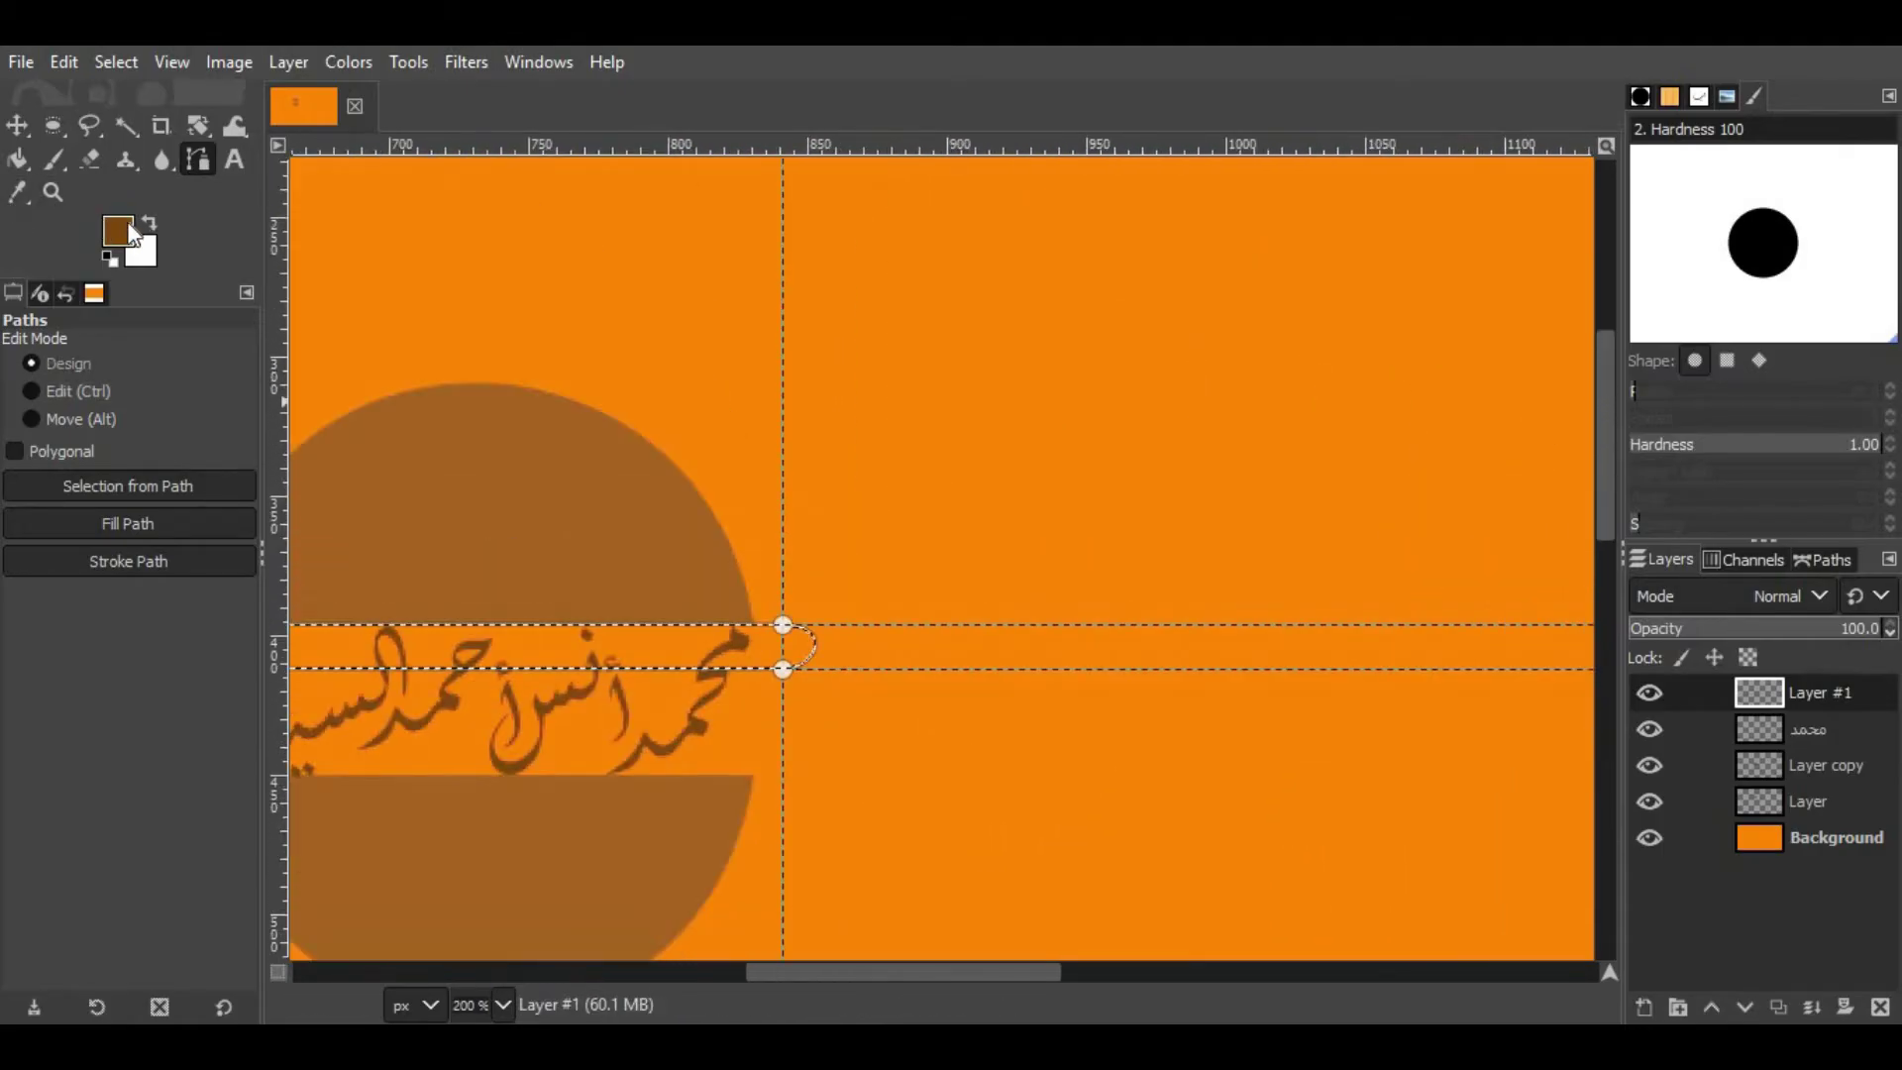
Step: Set the foreground colour to the darker brown 432c14
left_click(117, 230)
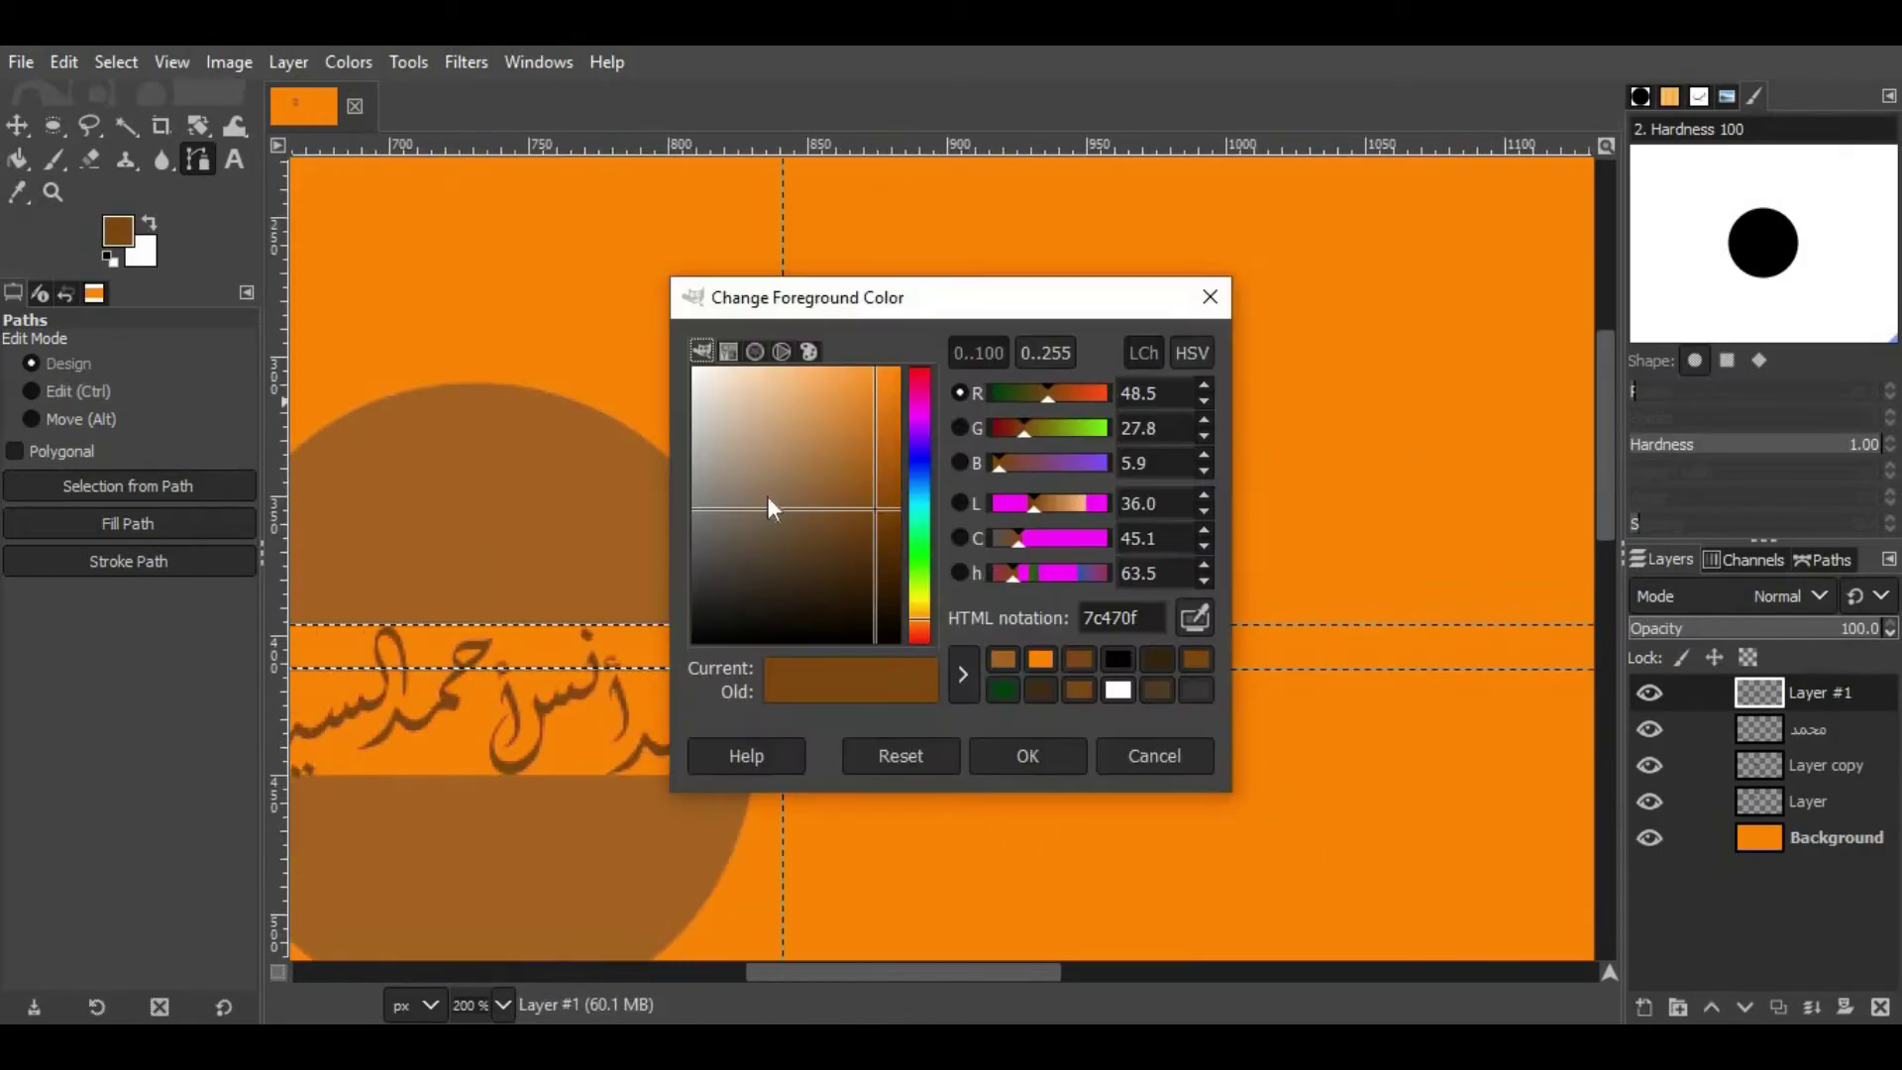
left_click(1038, 698)
left_click(1021, 756)
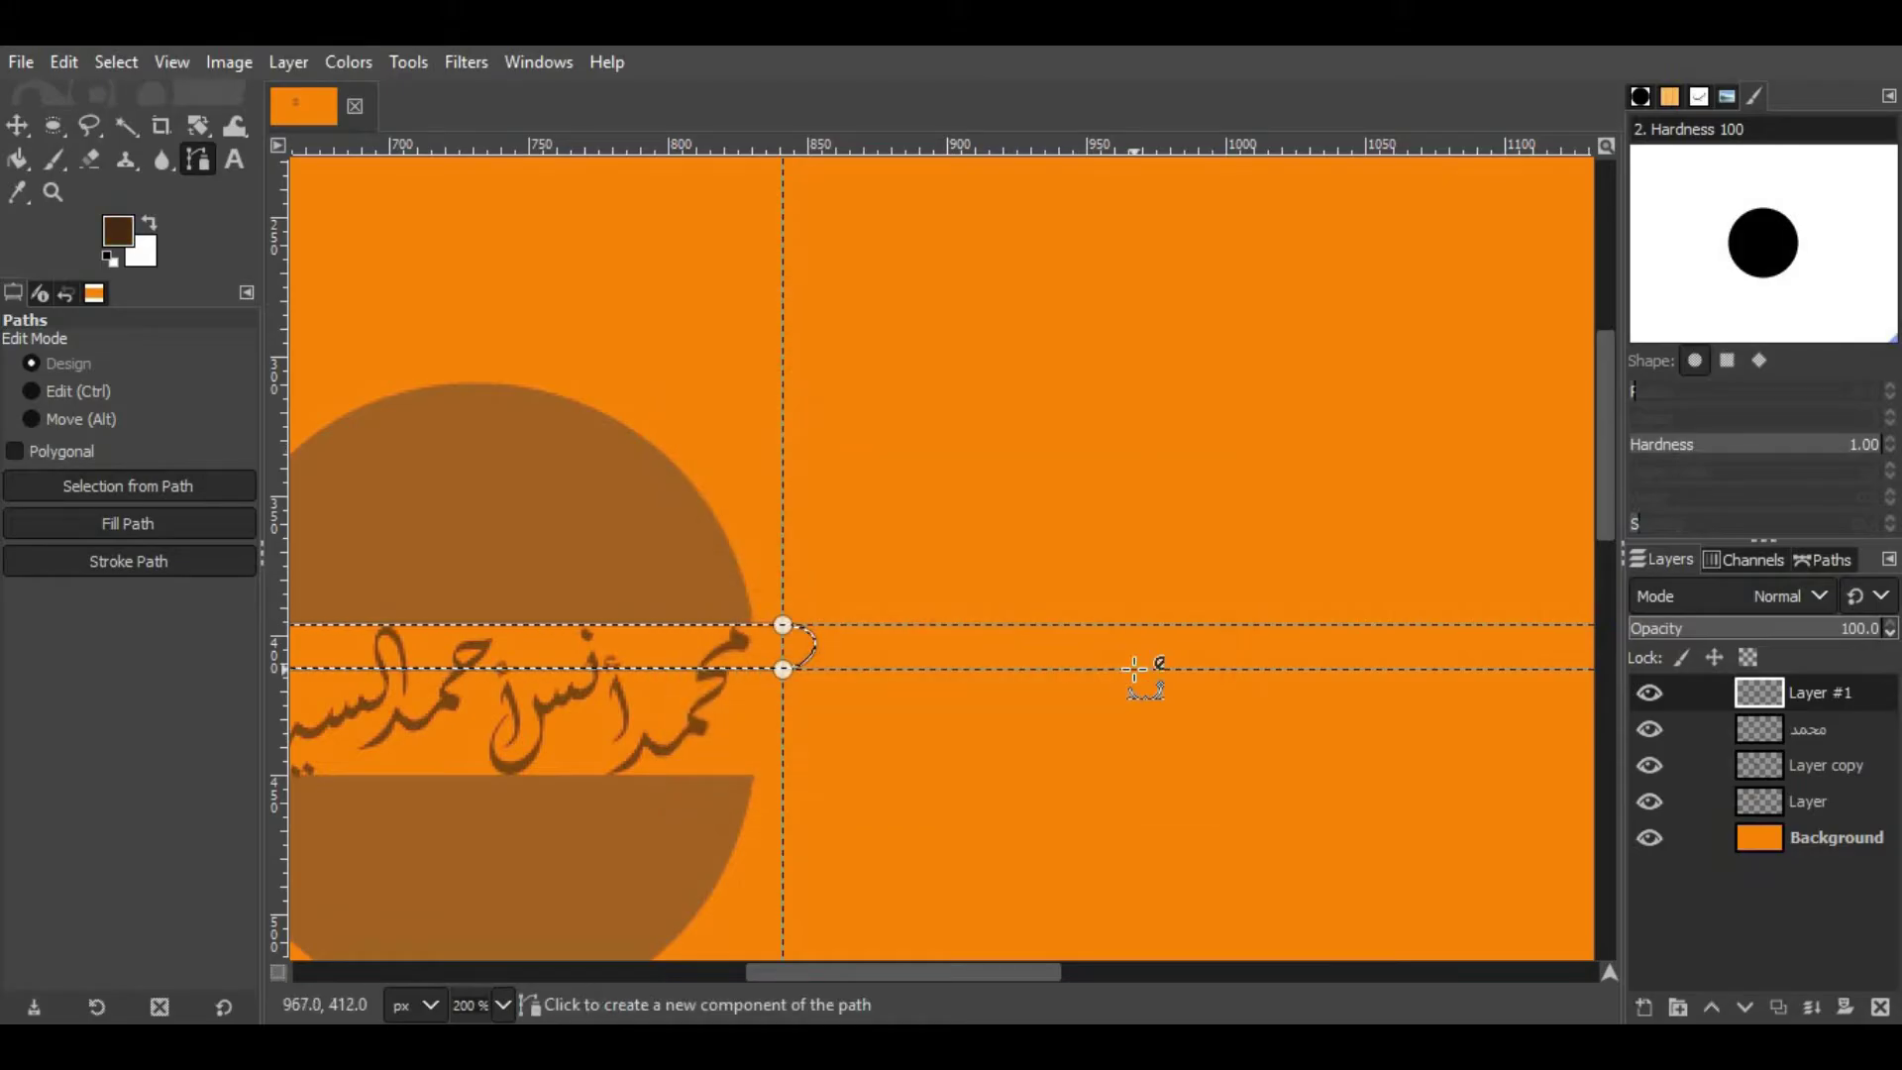